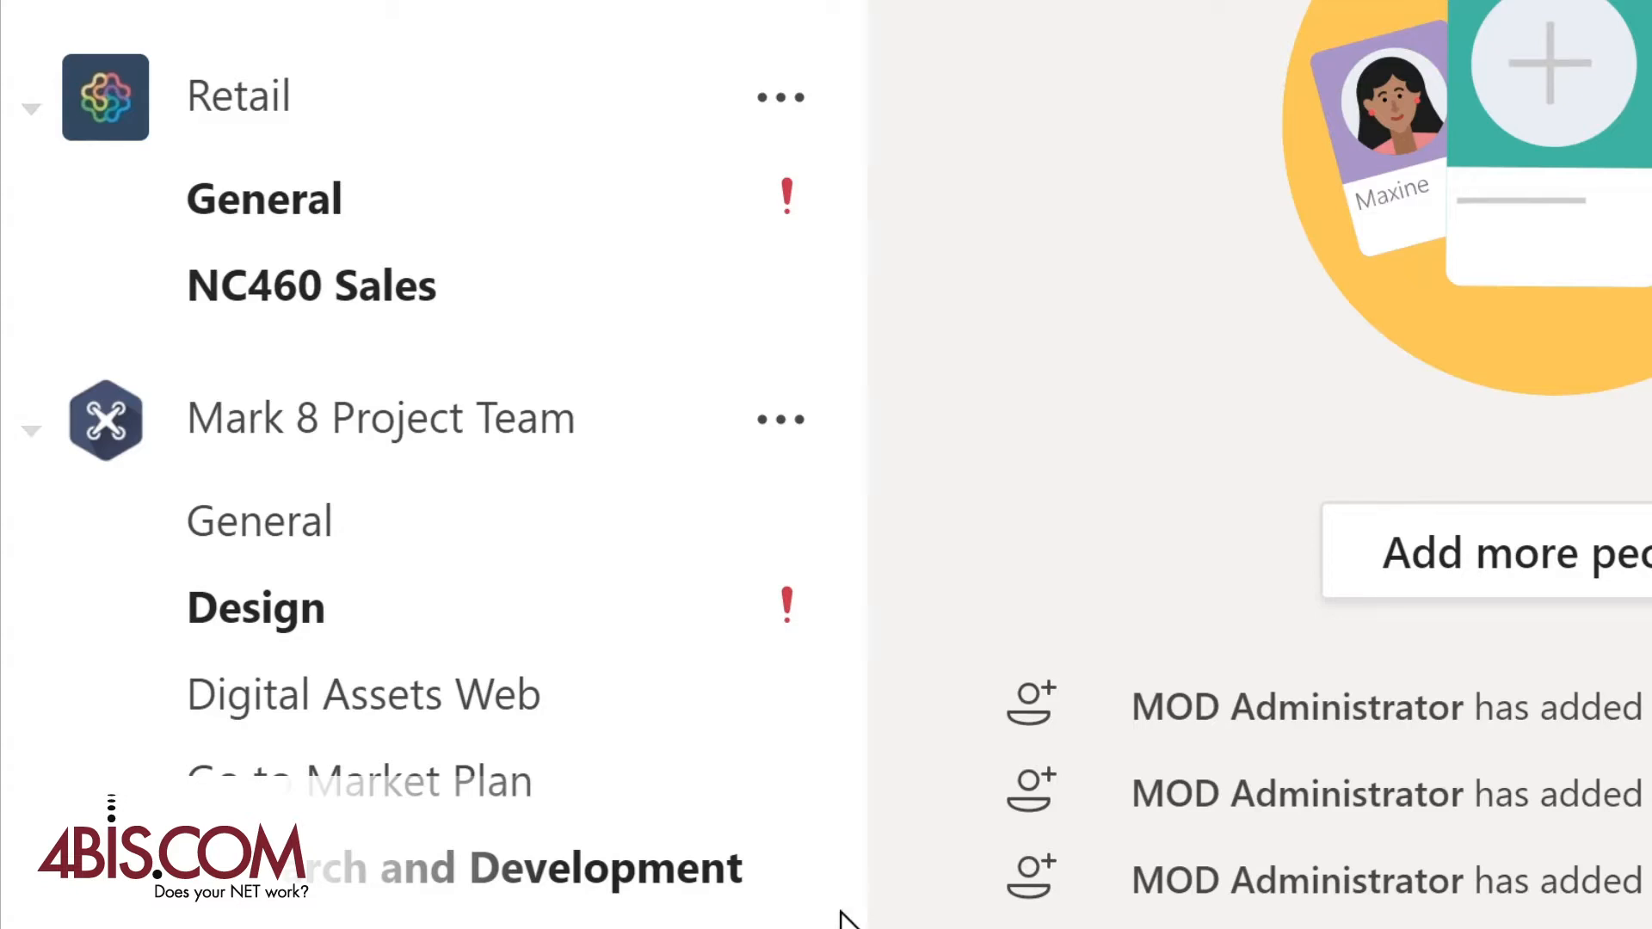
Open the Monthly Reports channel of the Sales and Marketing team.
{"action": "scroll", "coordinate": [413, 517], "scroll_direction": "down", "scroll_amount": 3}
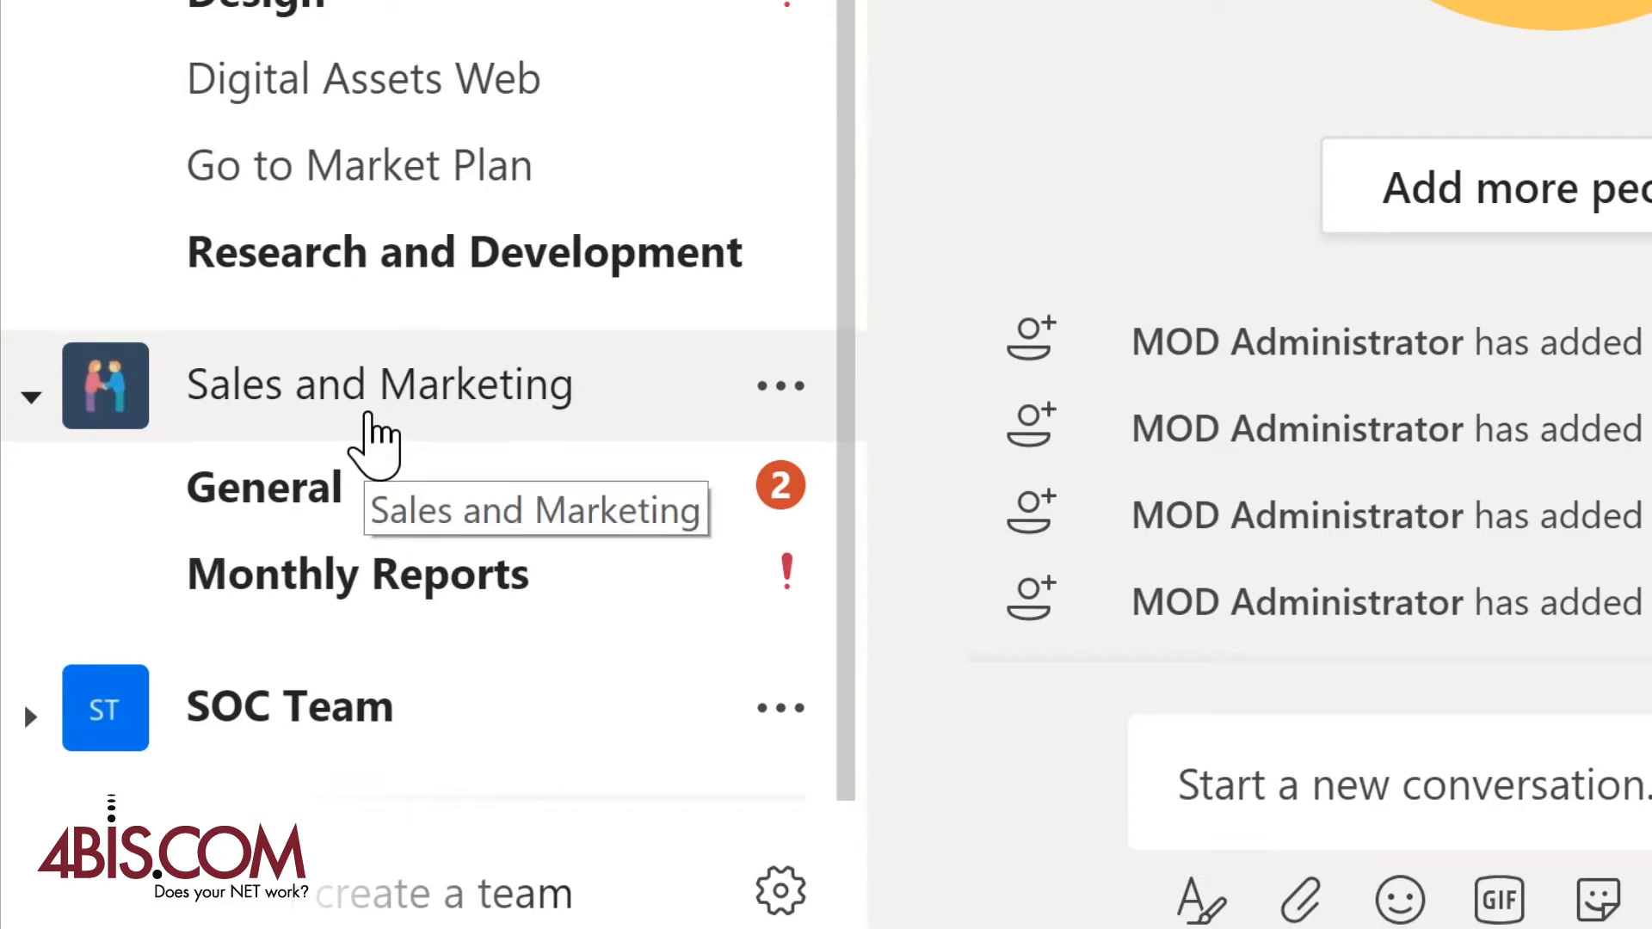
{"action": "mouse_move", "coordinate": [751, 514]}
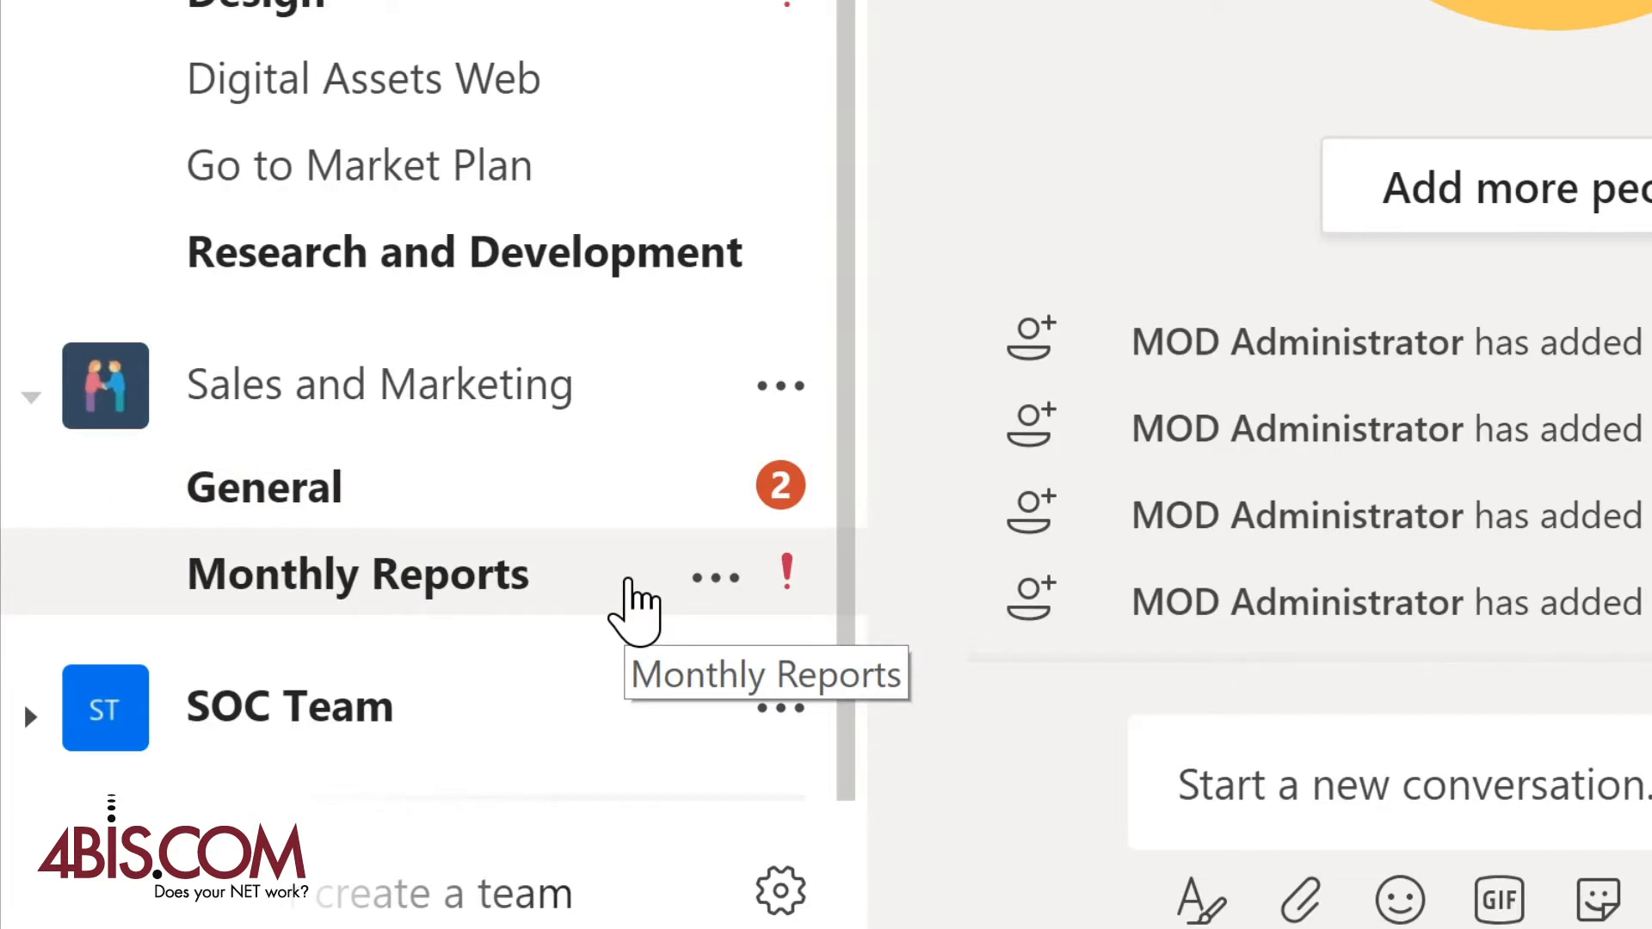
{"action": "left_click", "coordinate": [632, 593]}
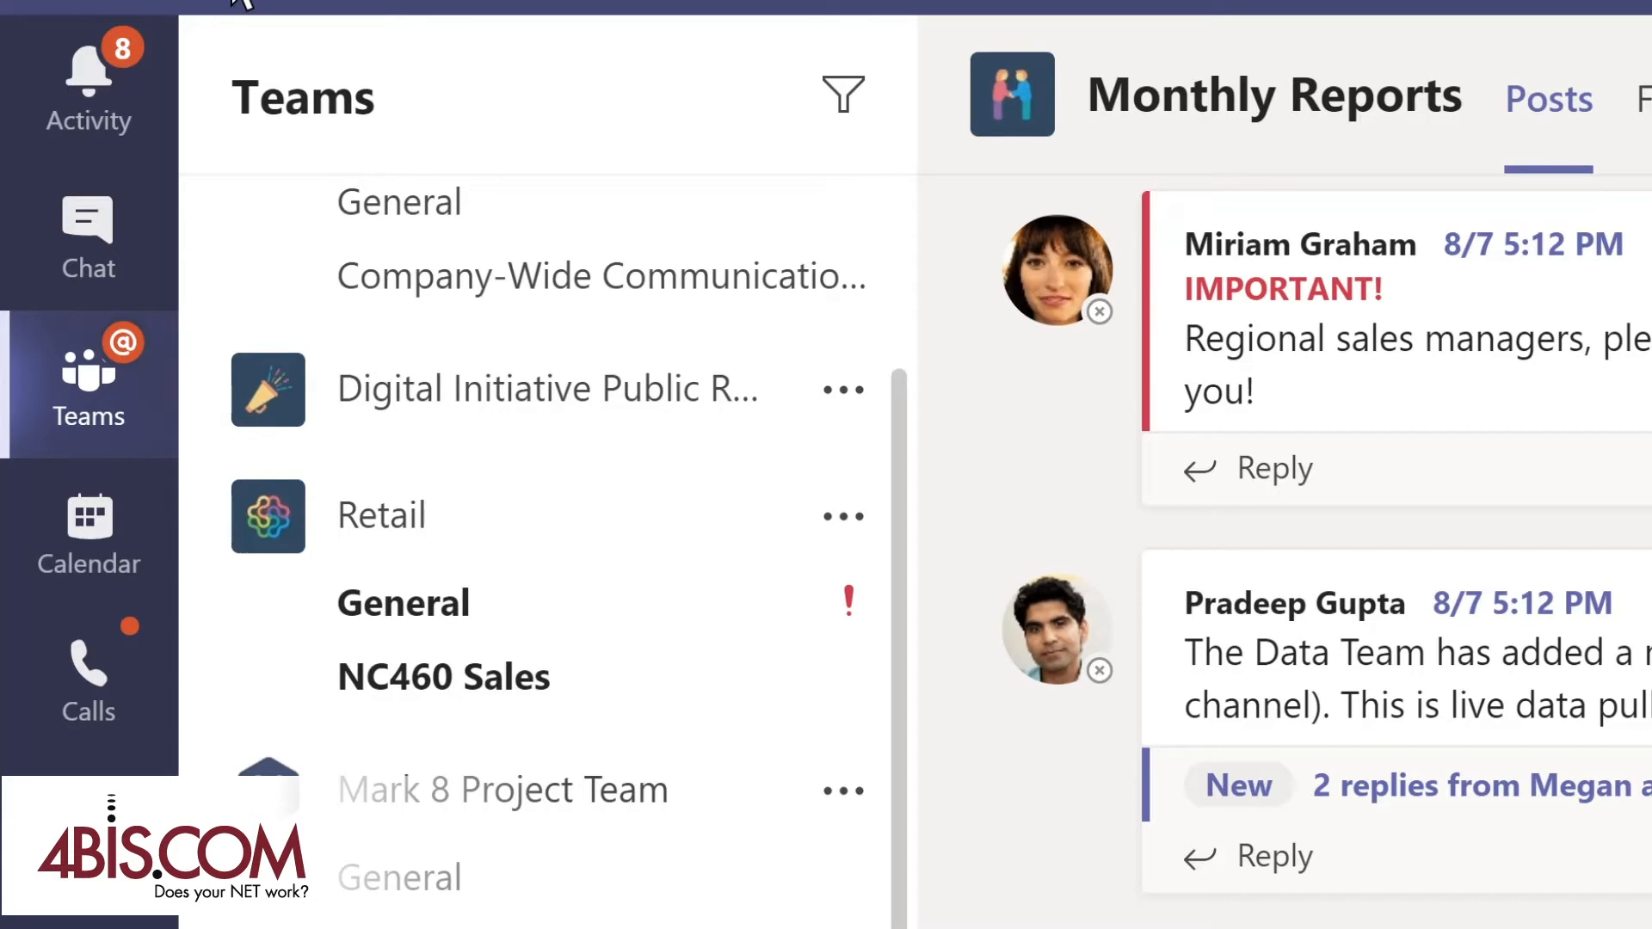
Open the activity feed and filter it by the word "marketing".
{"action": "left_click", "coordinate": [123, 120]}
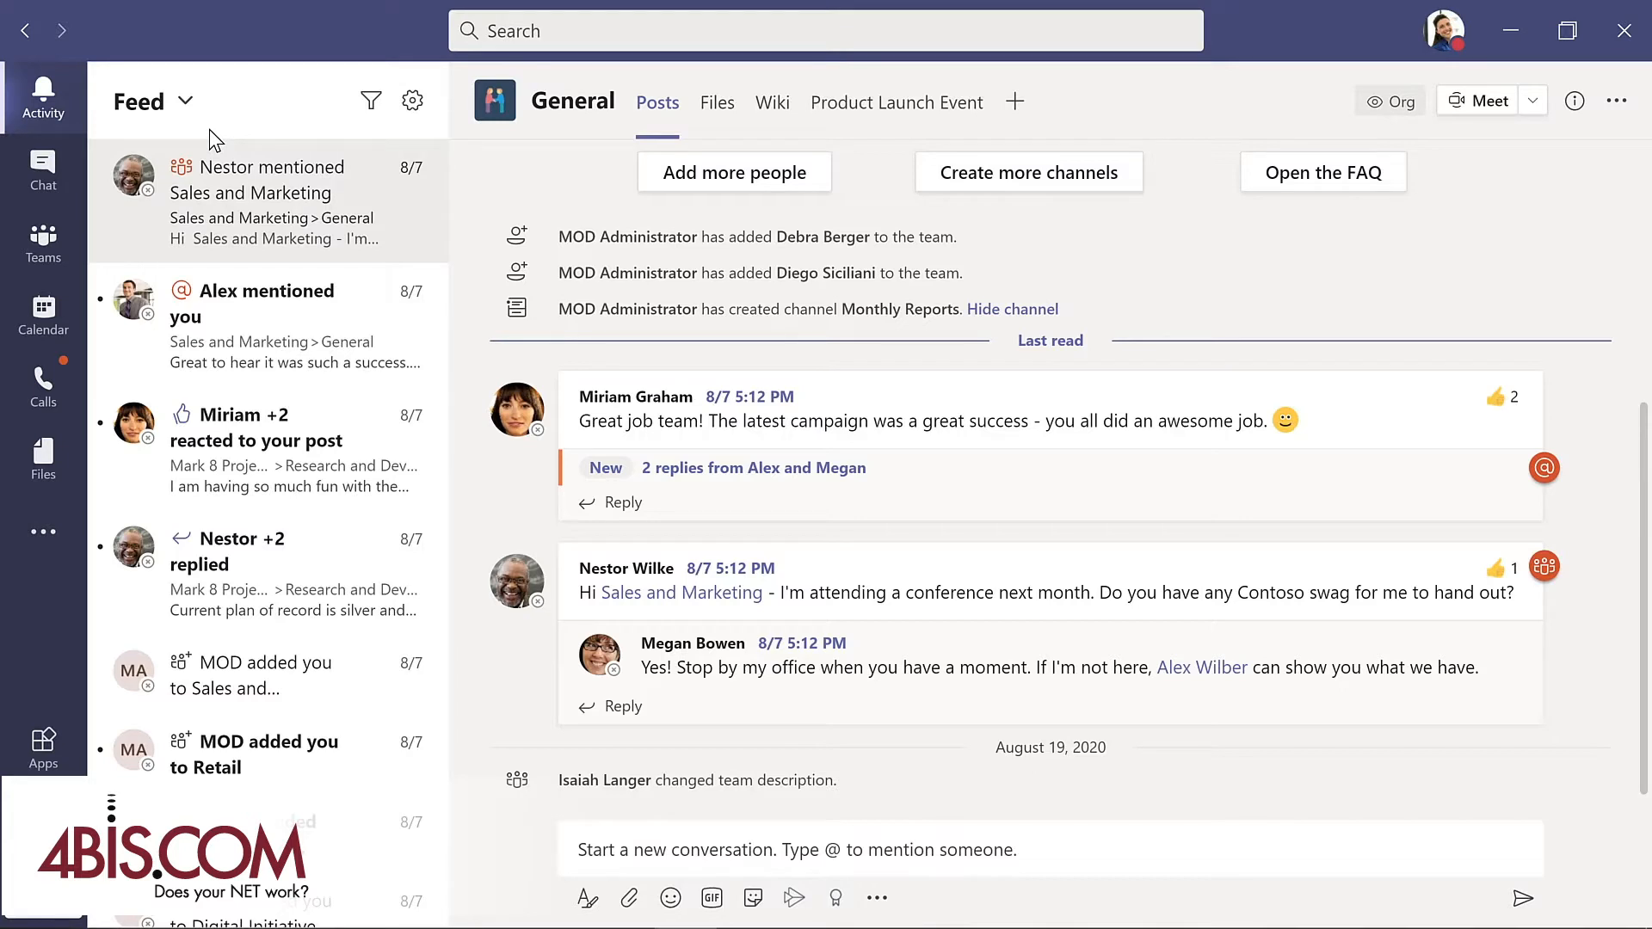
{"action": "left_click", "coordinate": [373, 102]}
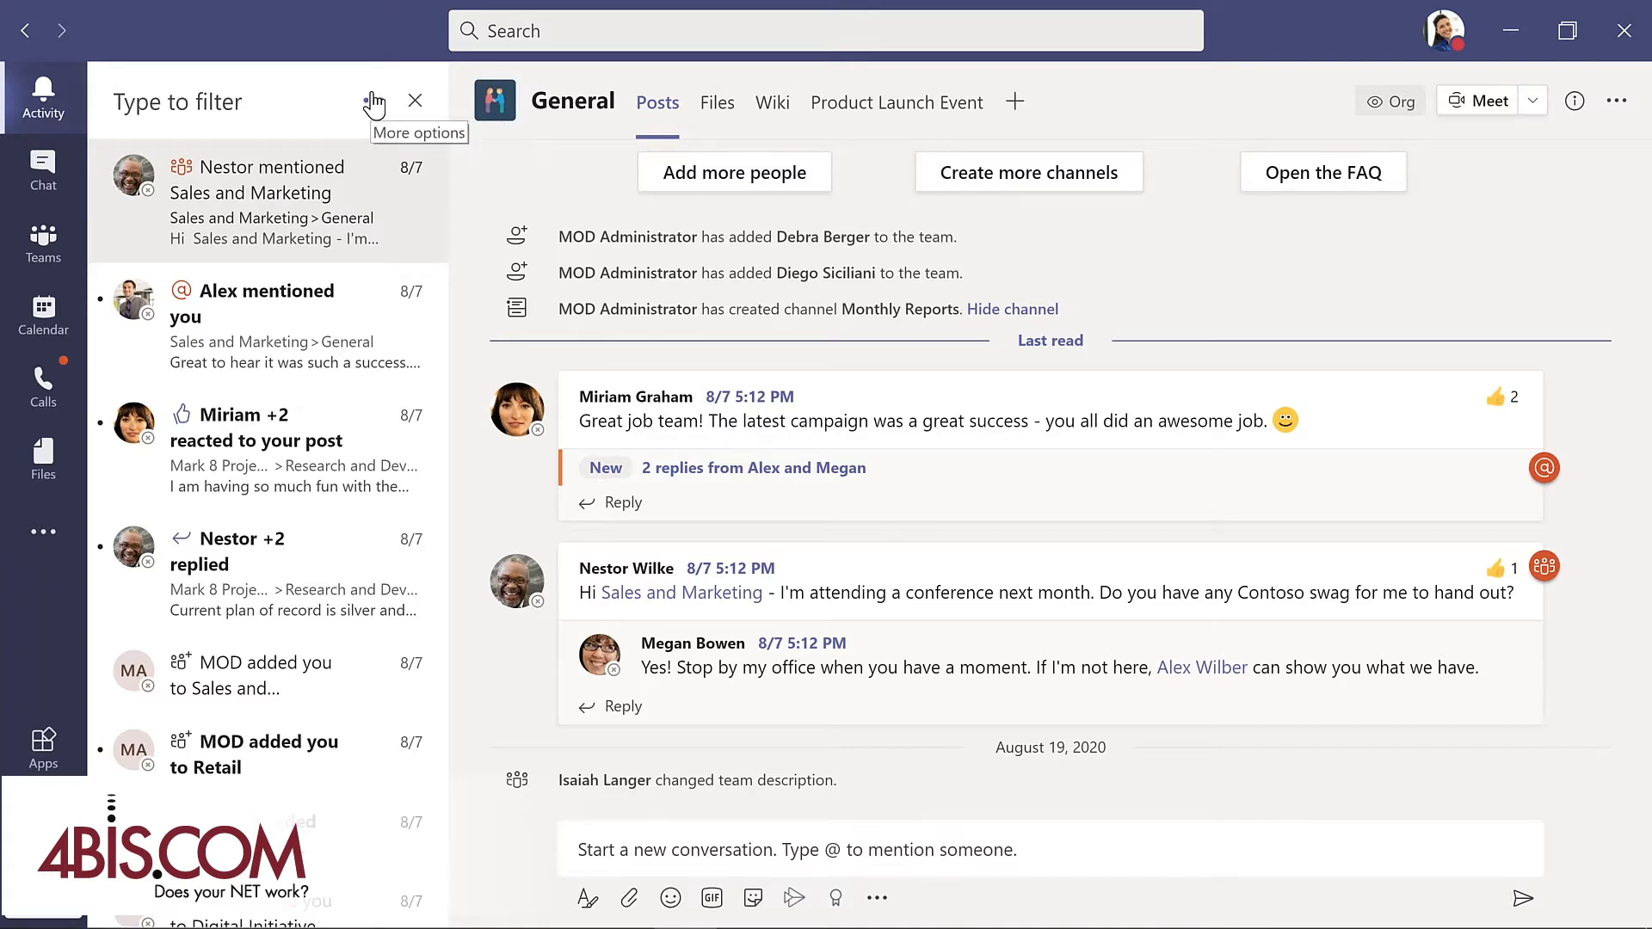
{"action": "type", "text": "ma"}
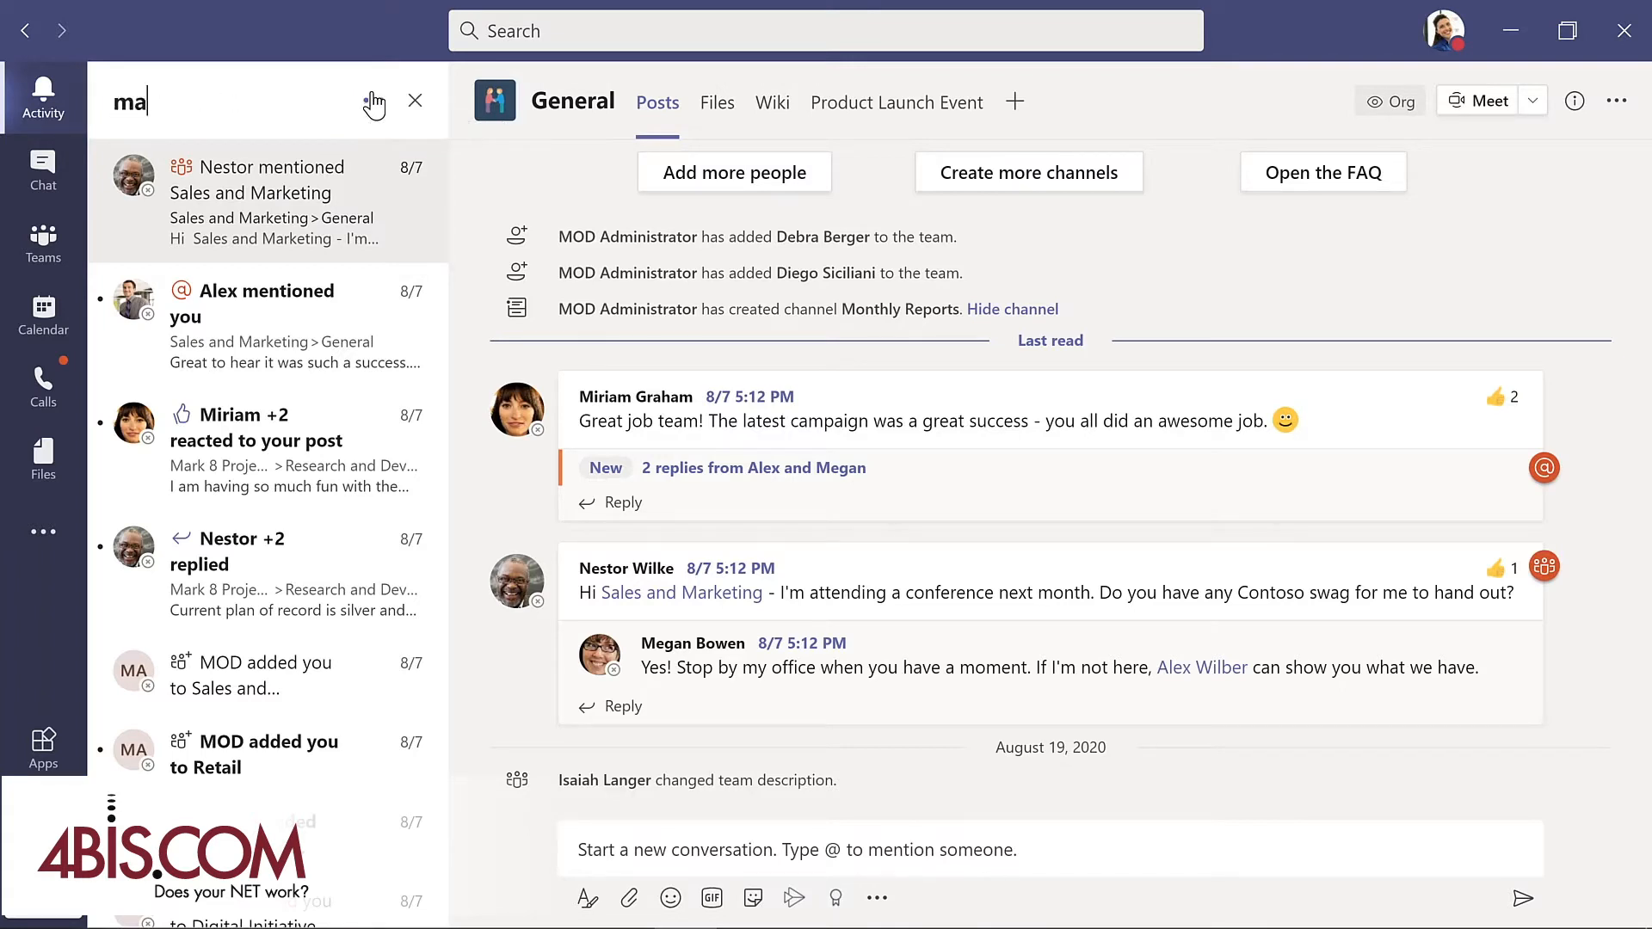
{"action": "type", "text": "rketing"}
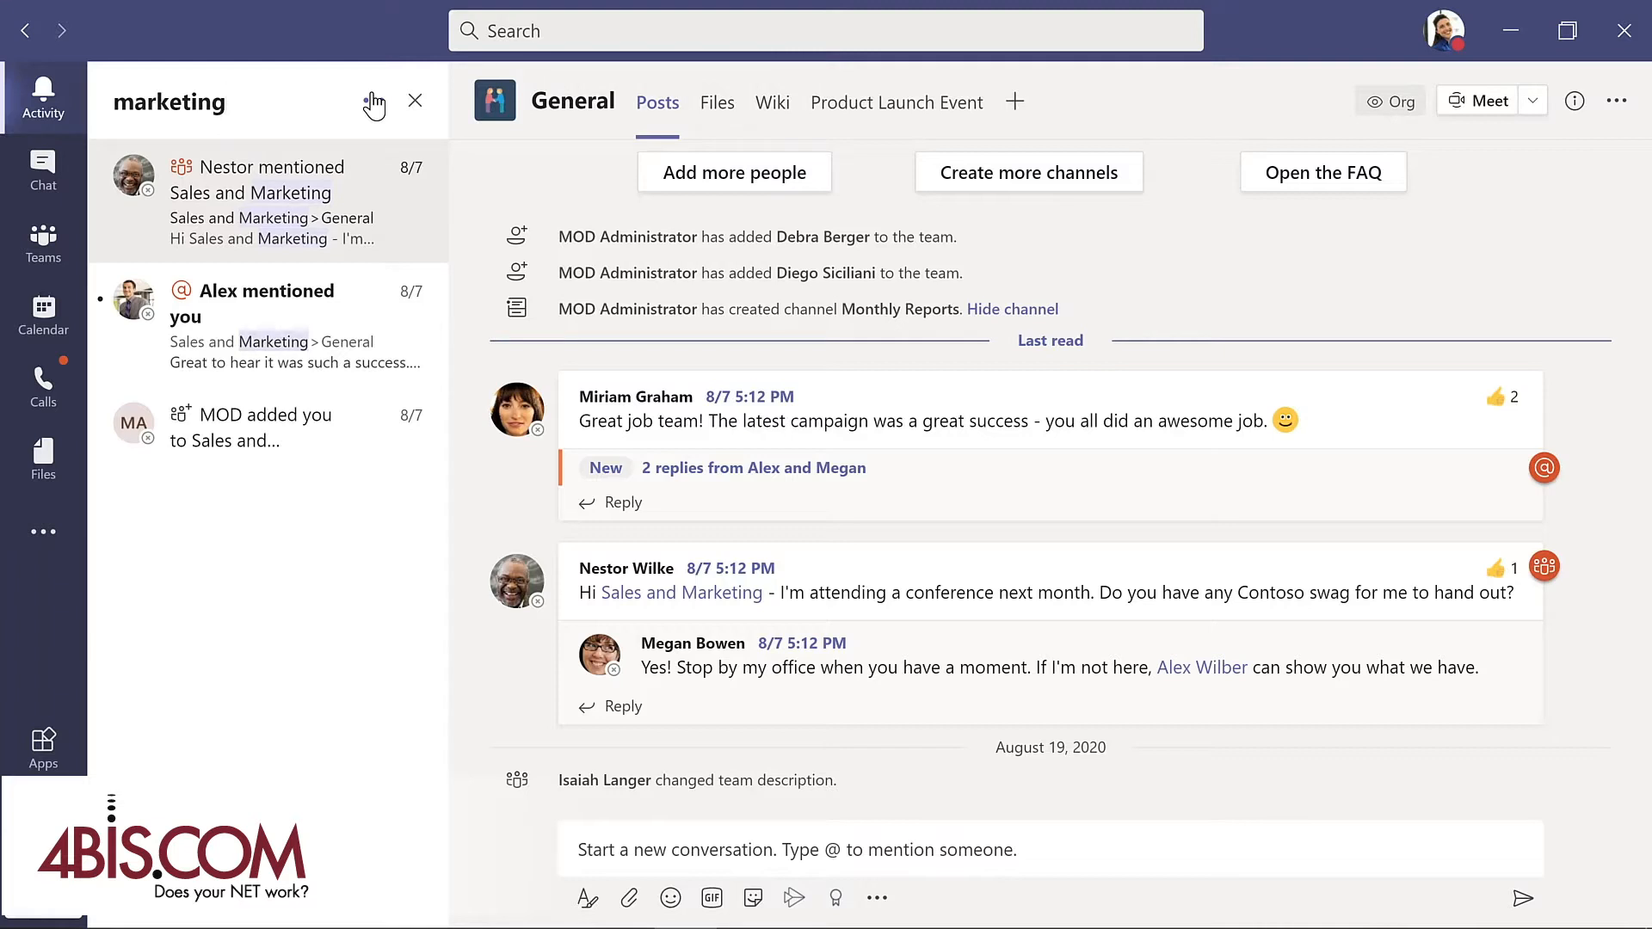
Look through the Chat, Calendar, Calls, Files and Apps areas and the profile options.
{"action": "left_click", "coordinate": [43, 169]}
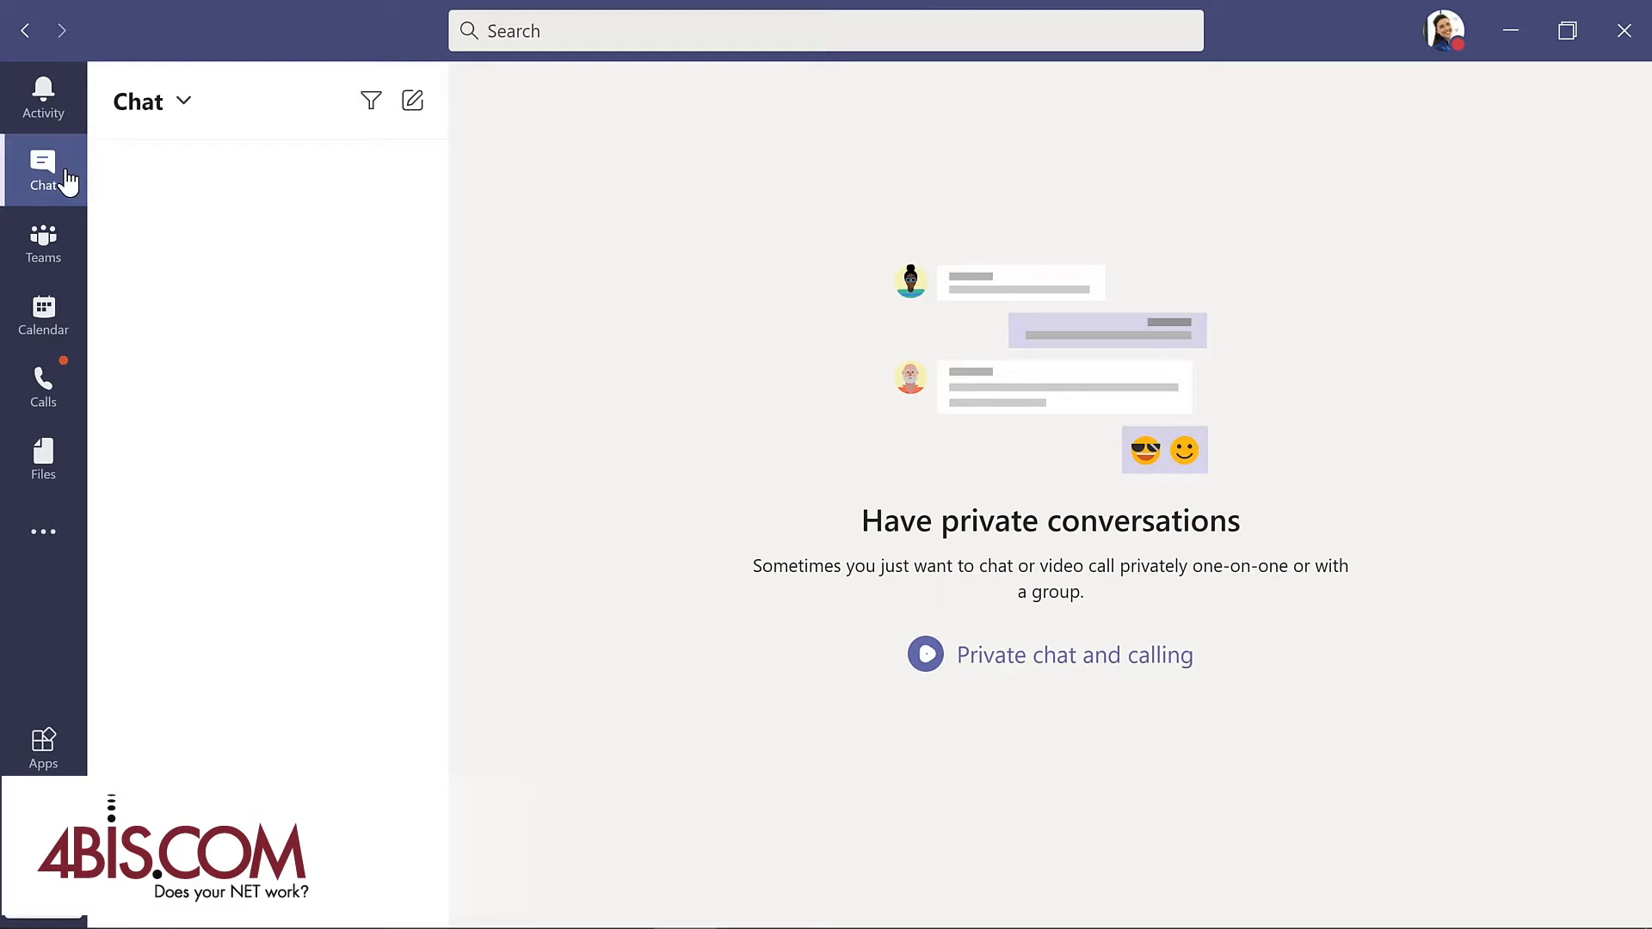
{"action": "left_click", "coordinate": [79, 320]}
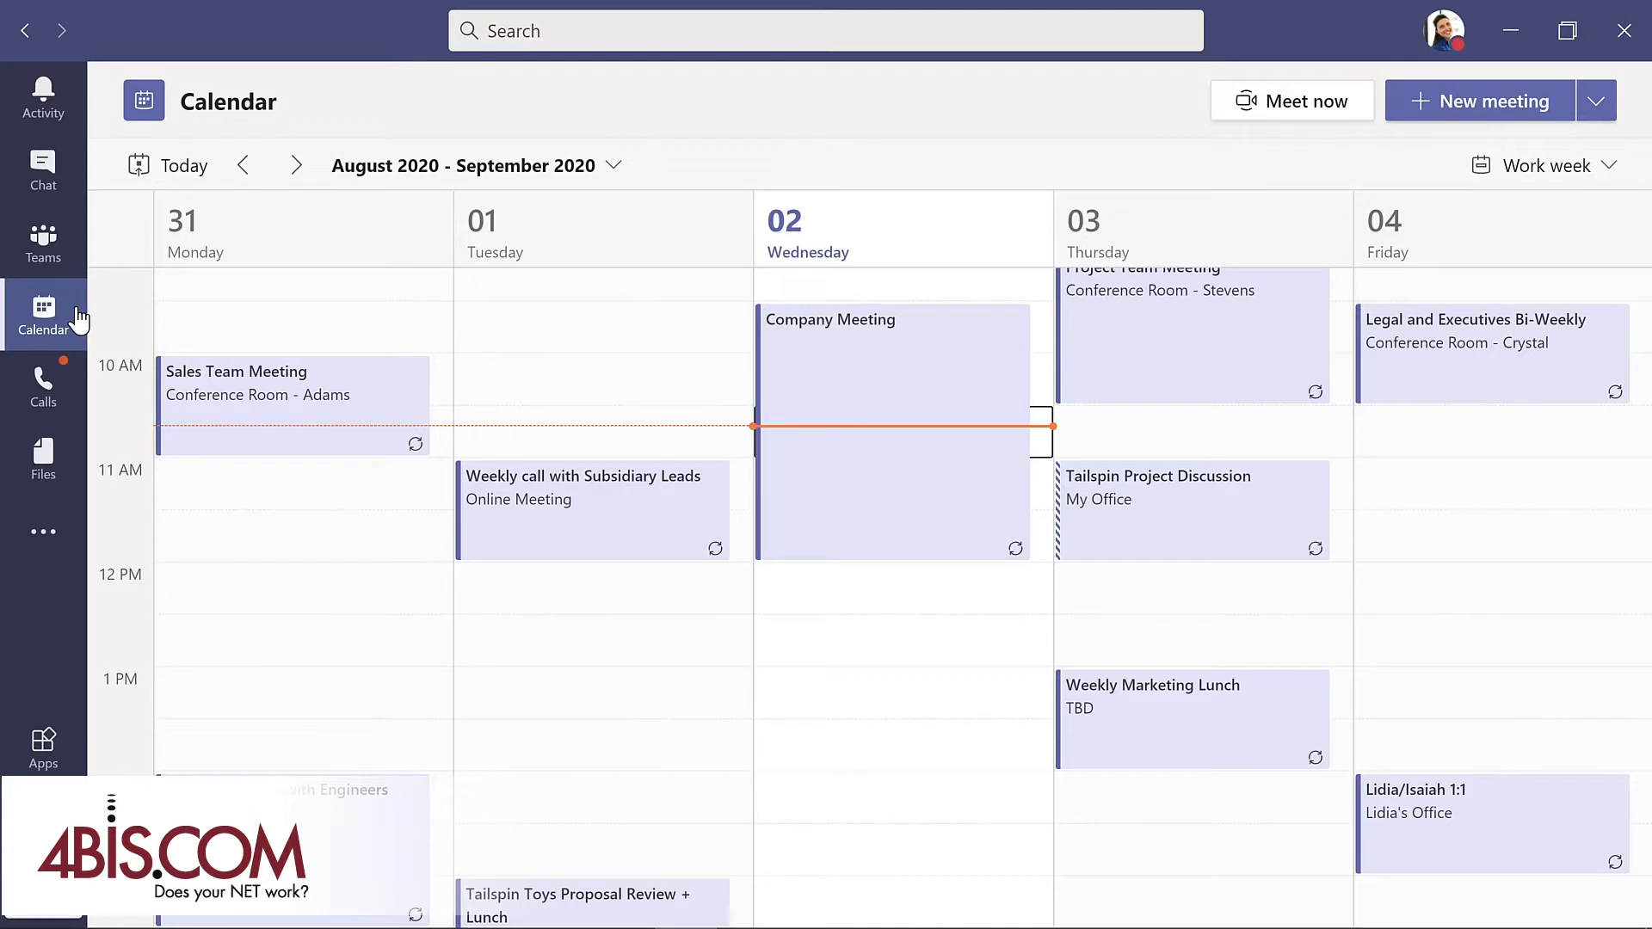
{"action": "left_click", "coordinate": [56, 400]}
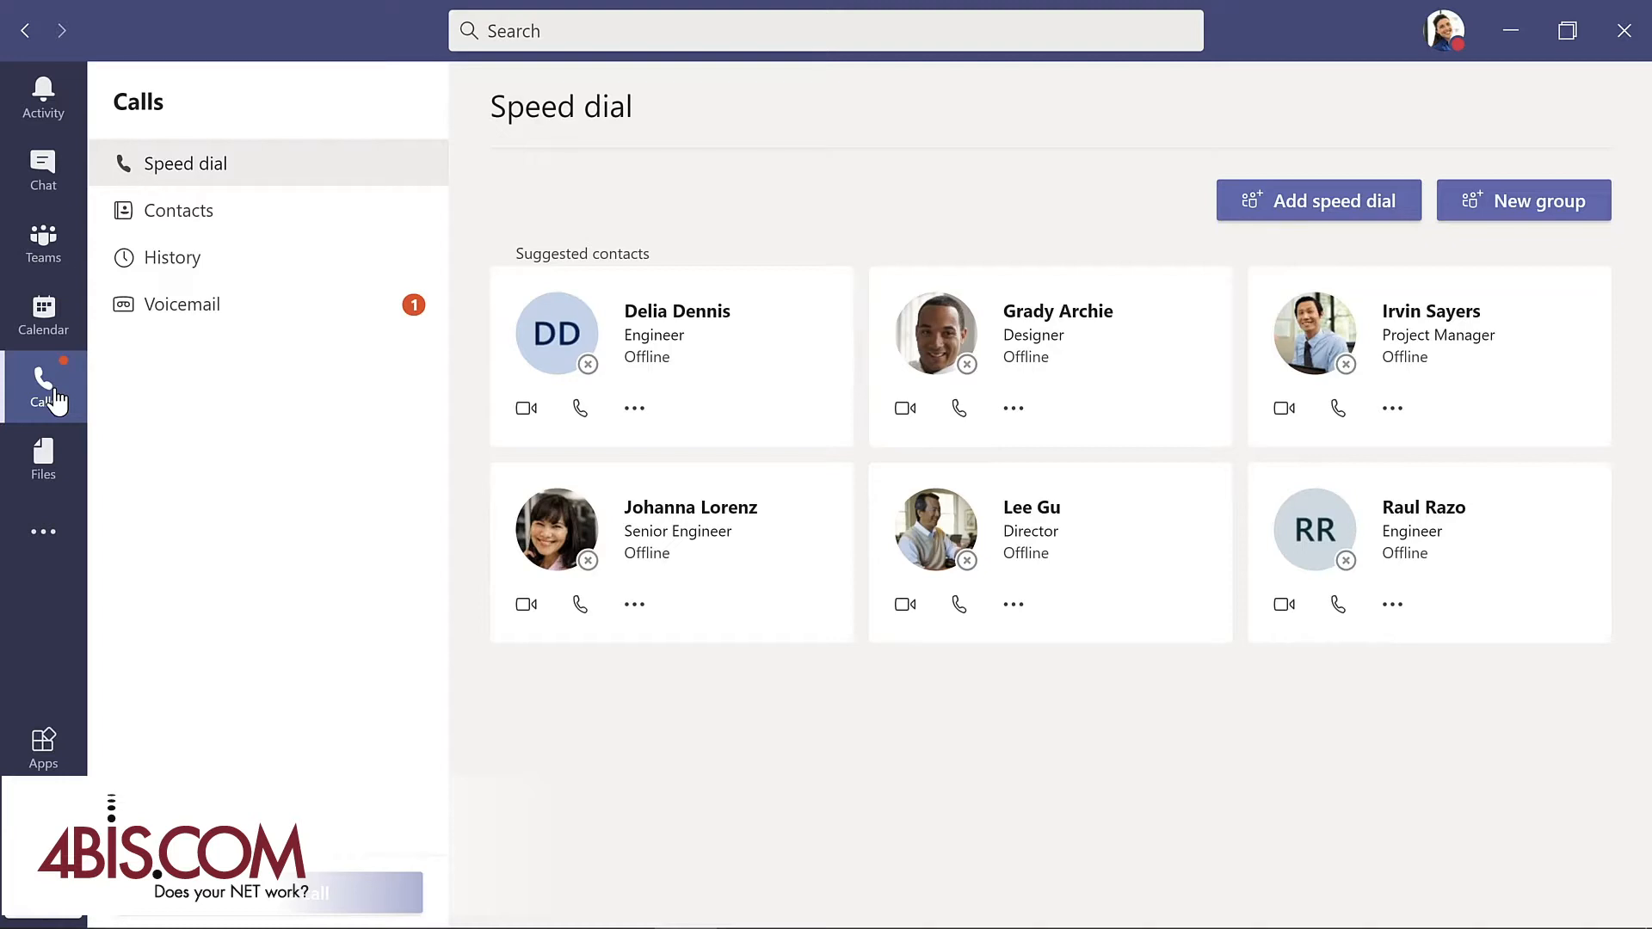
{"action": "left_click", "coordinate": [43, 456]}
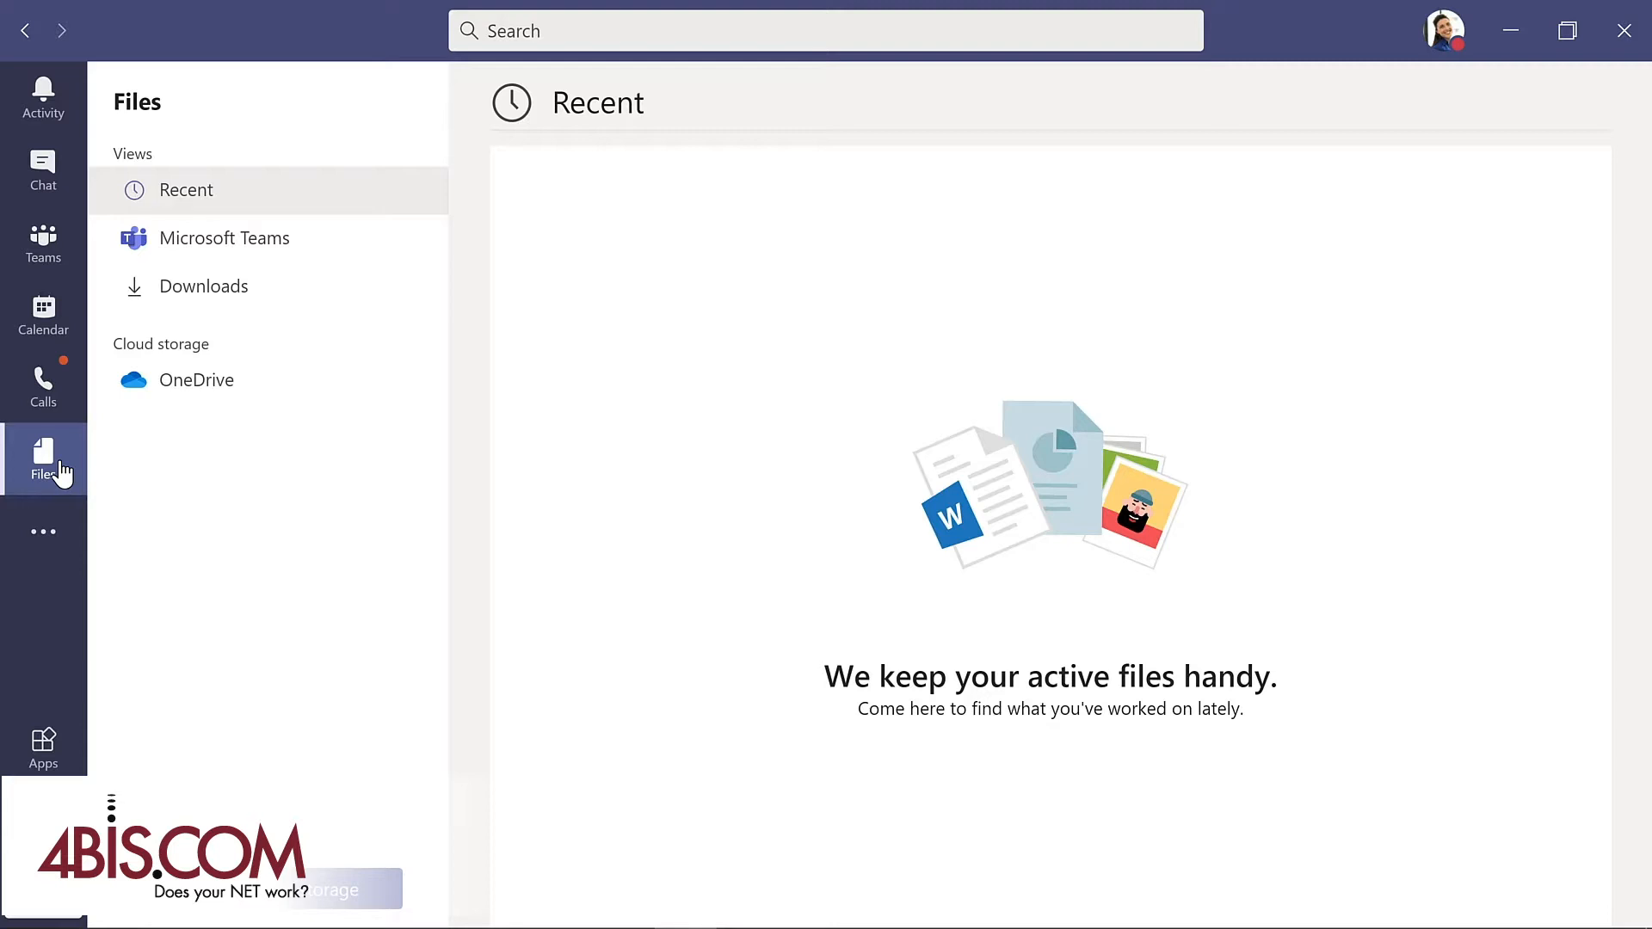
{"action": "left_click", "coordinate": [45, 748]}
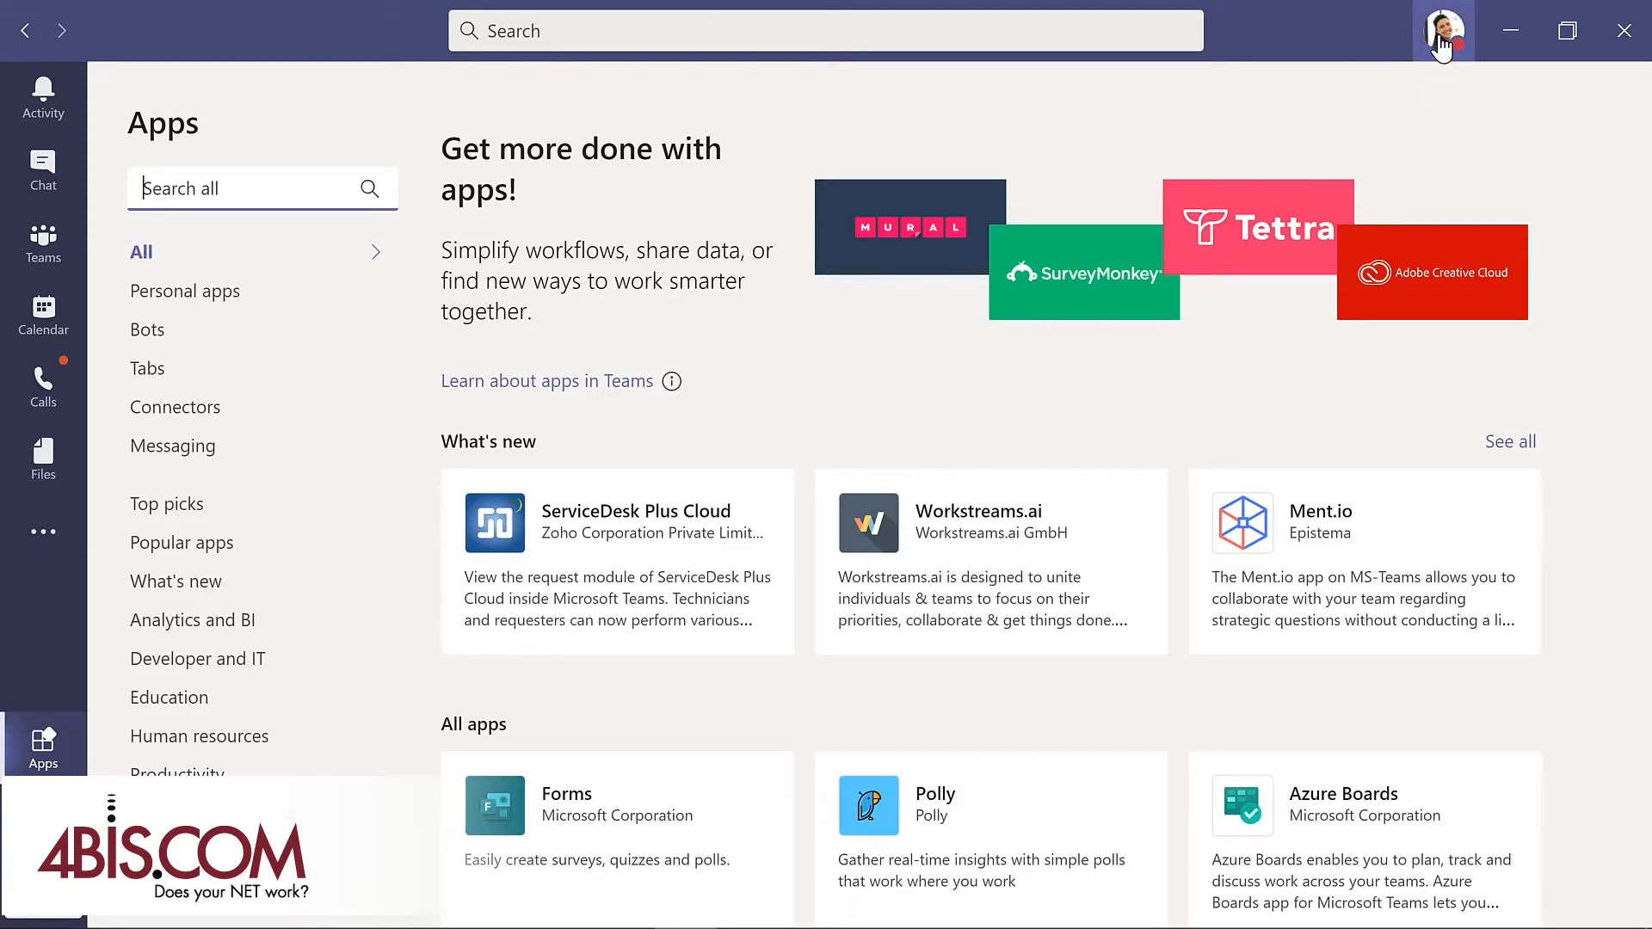
{"action": "left_click", "coordinate": [1443, 47]}
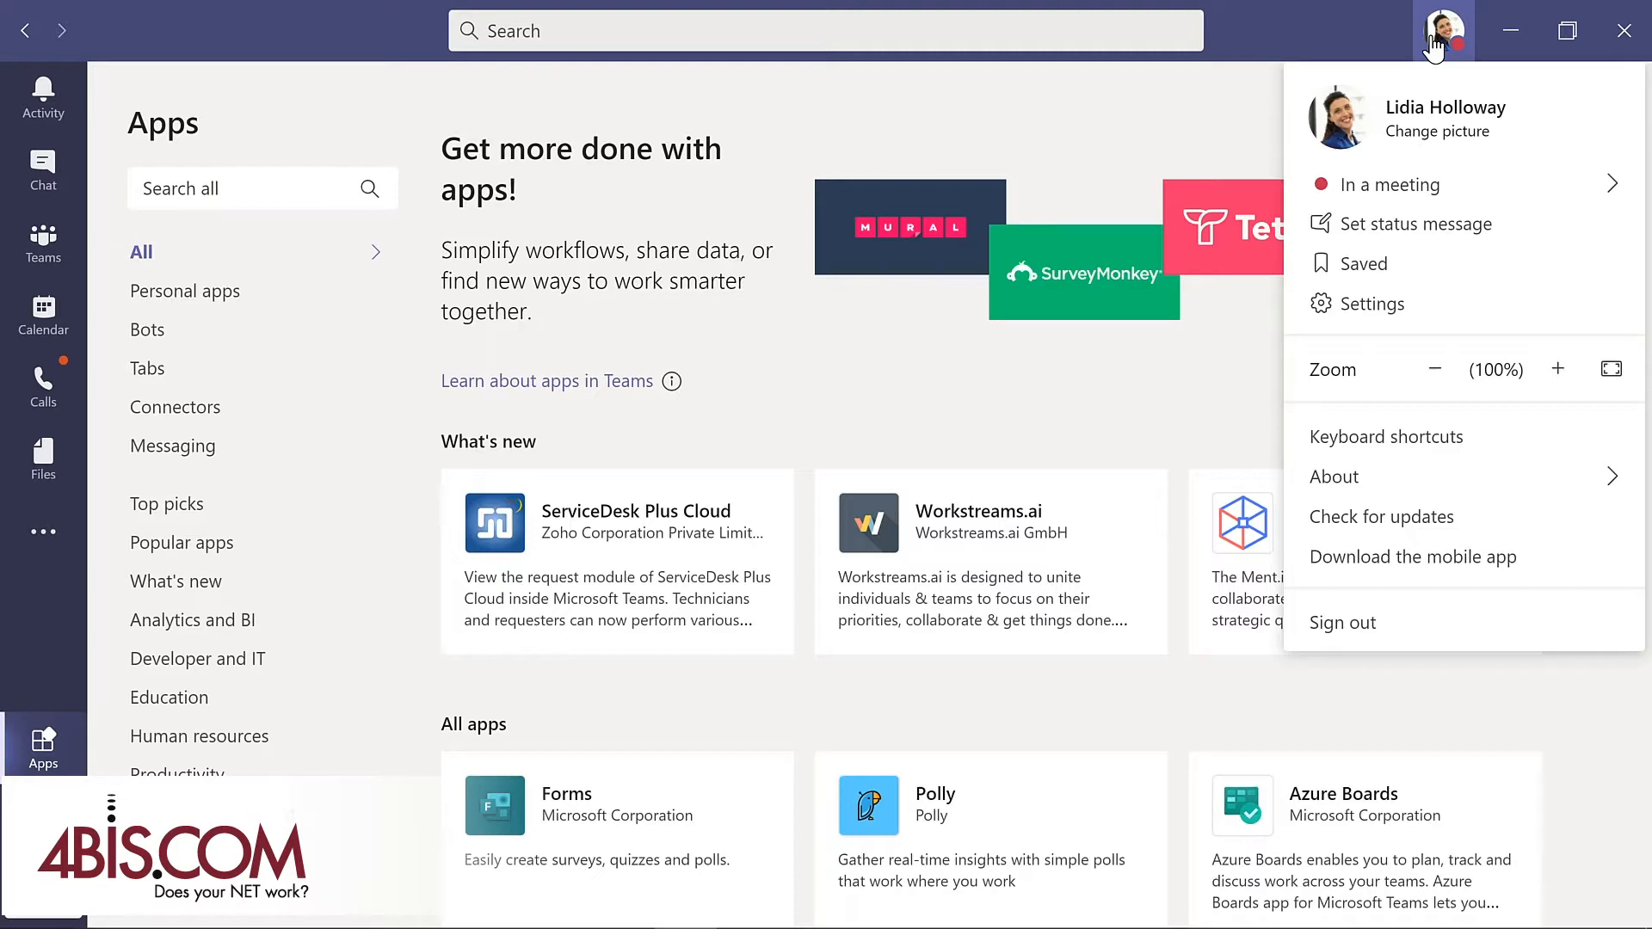
Create a private team from scratch named "Evergreen Project Team".
{"action": "left_click", "coordinate": [68, 249]}
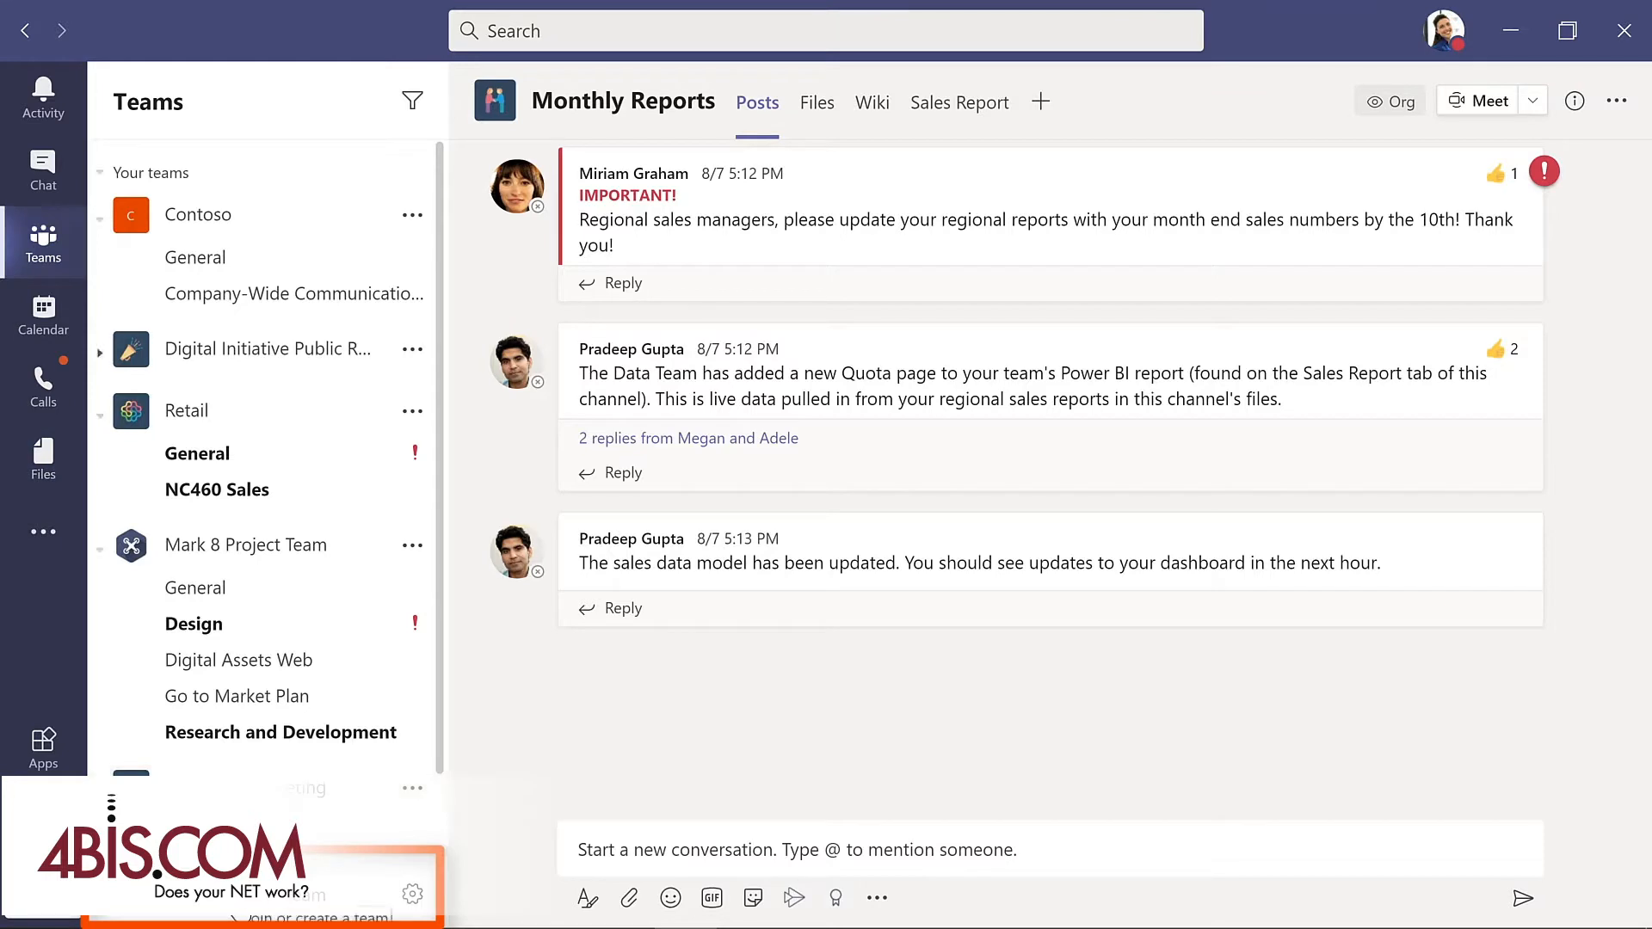
{"action": "left_click", "coordinate": [239, 900]}
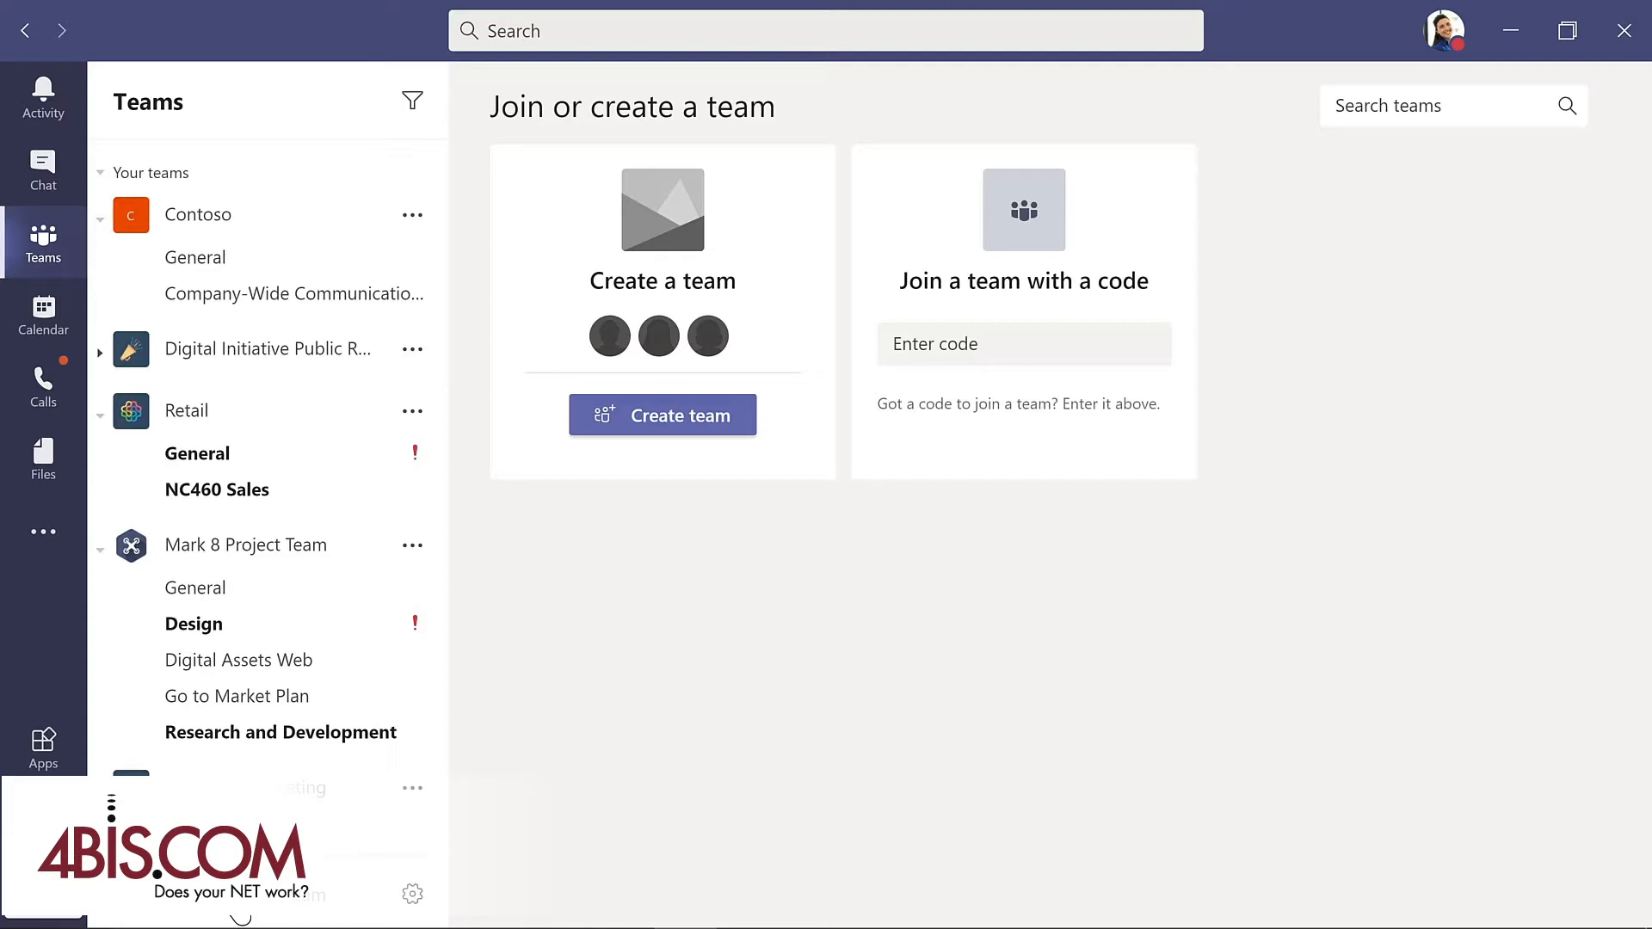
{"action": "left_click", "coordinate": [673, 416]}
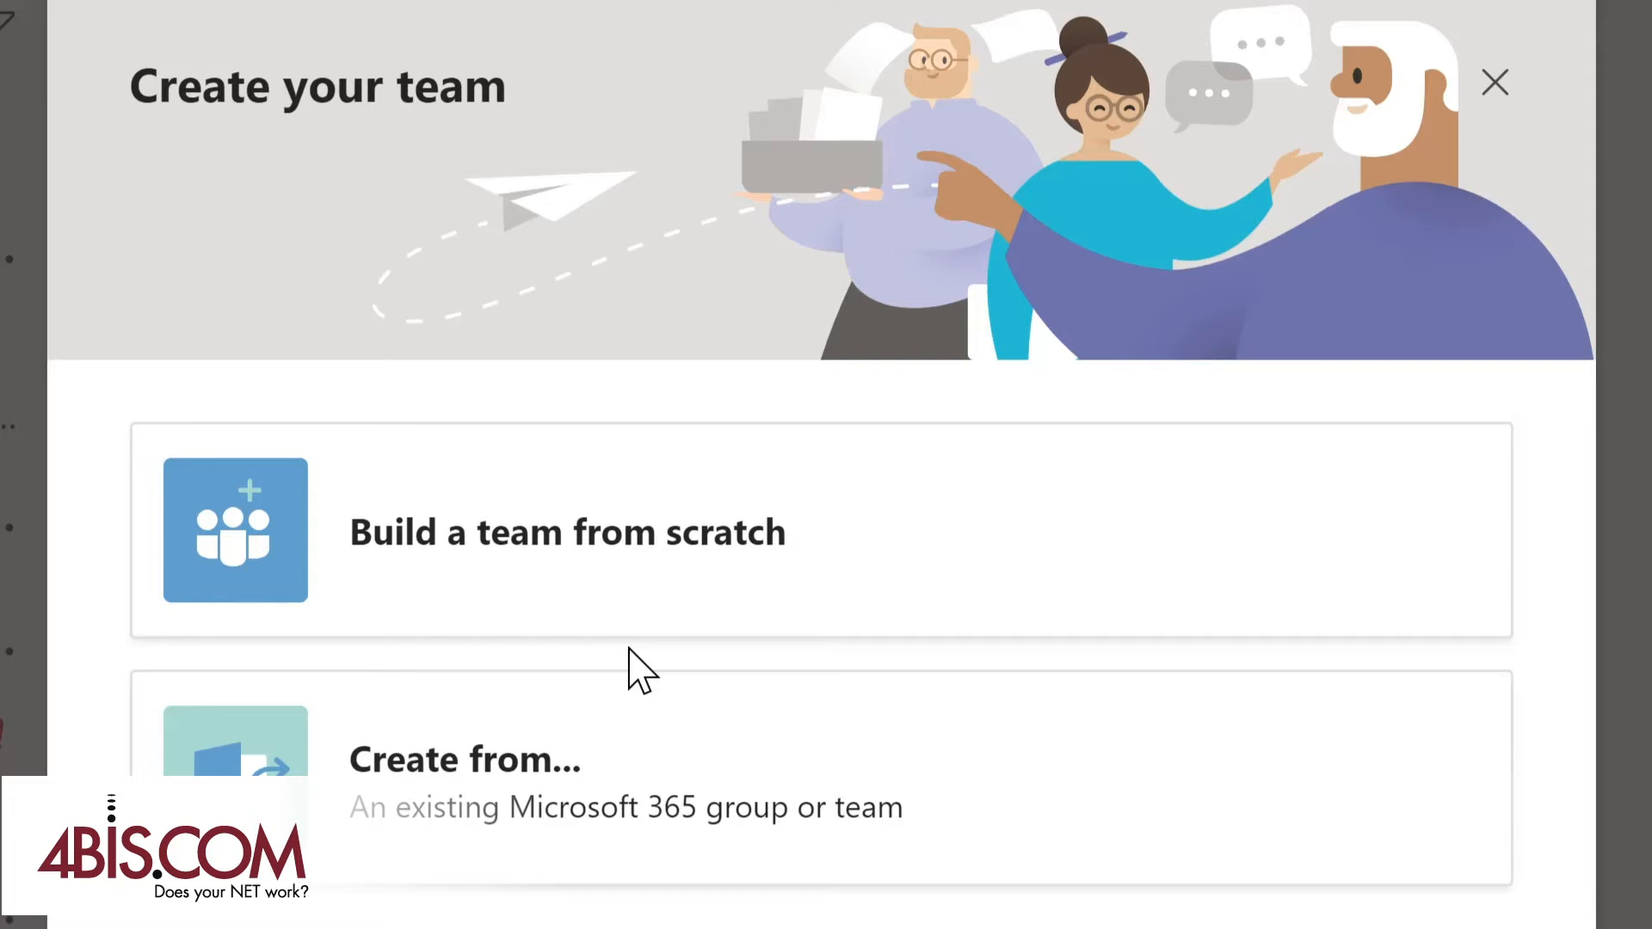
{"action": "left_click", "coordinate": [713, 568]}
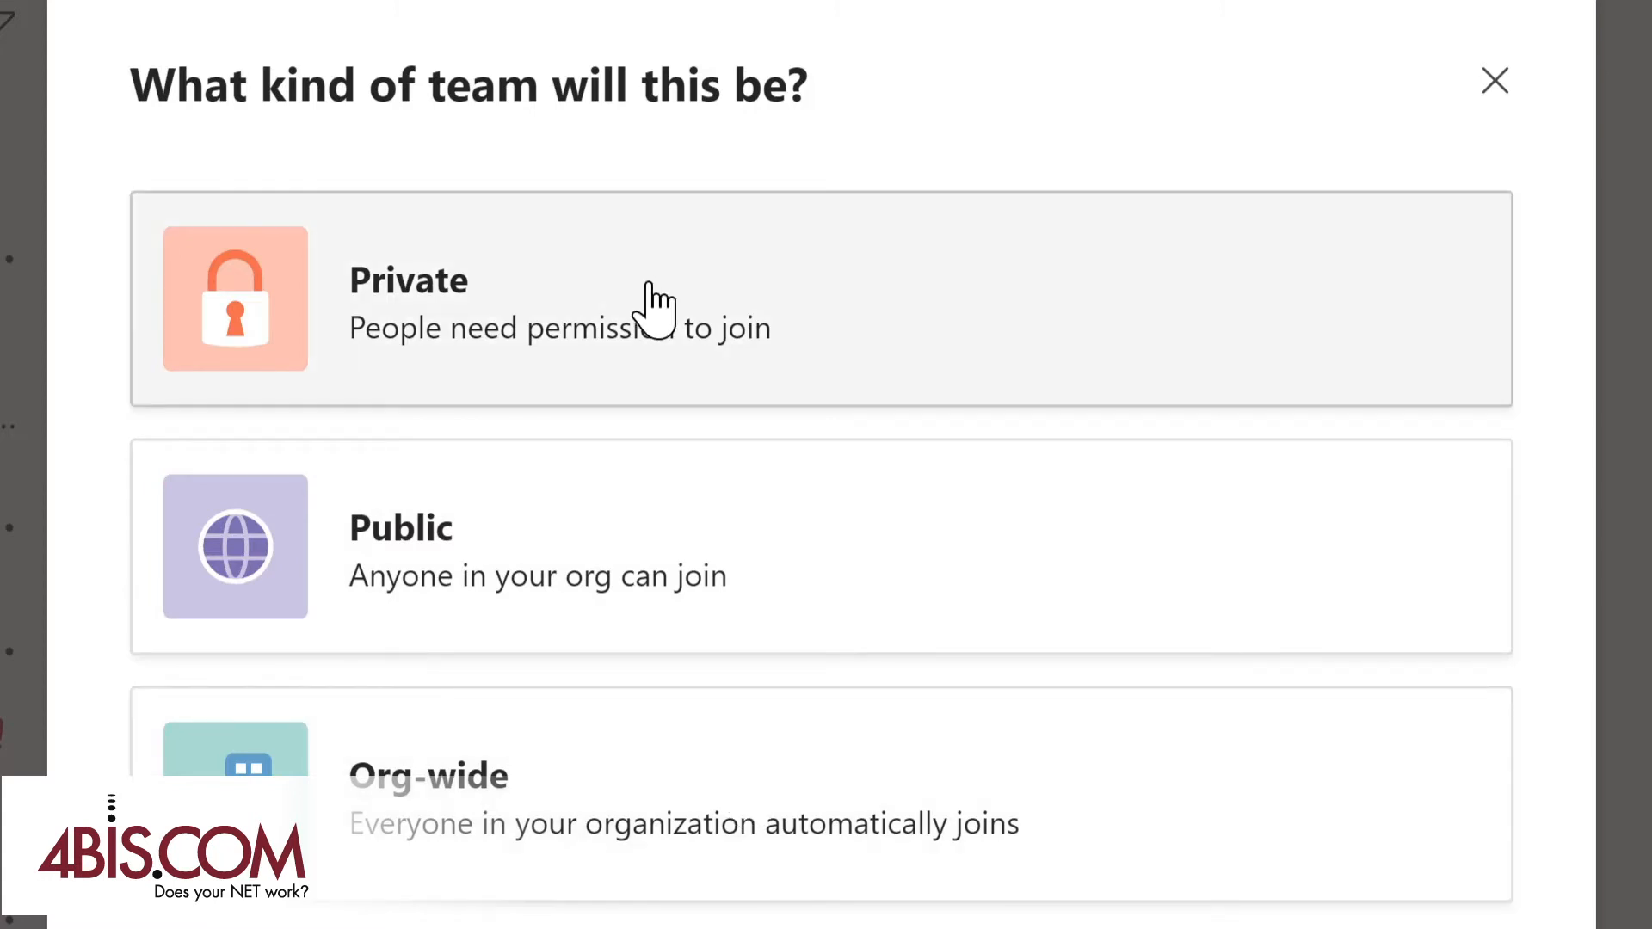
{"action": "left_click", "coordinate": [654, 305]}
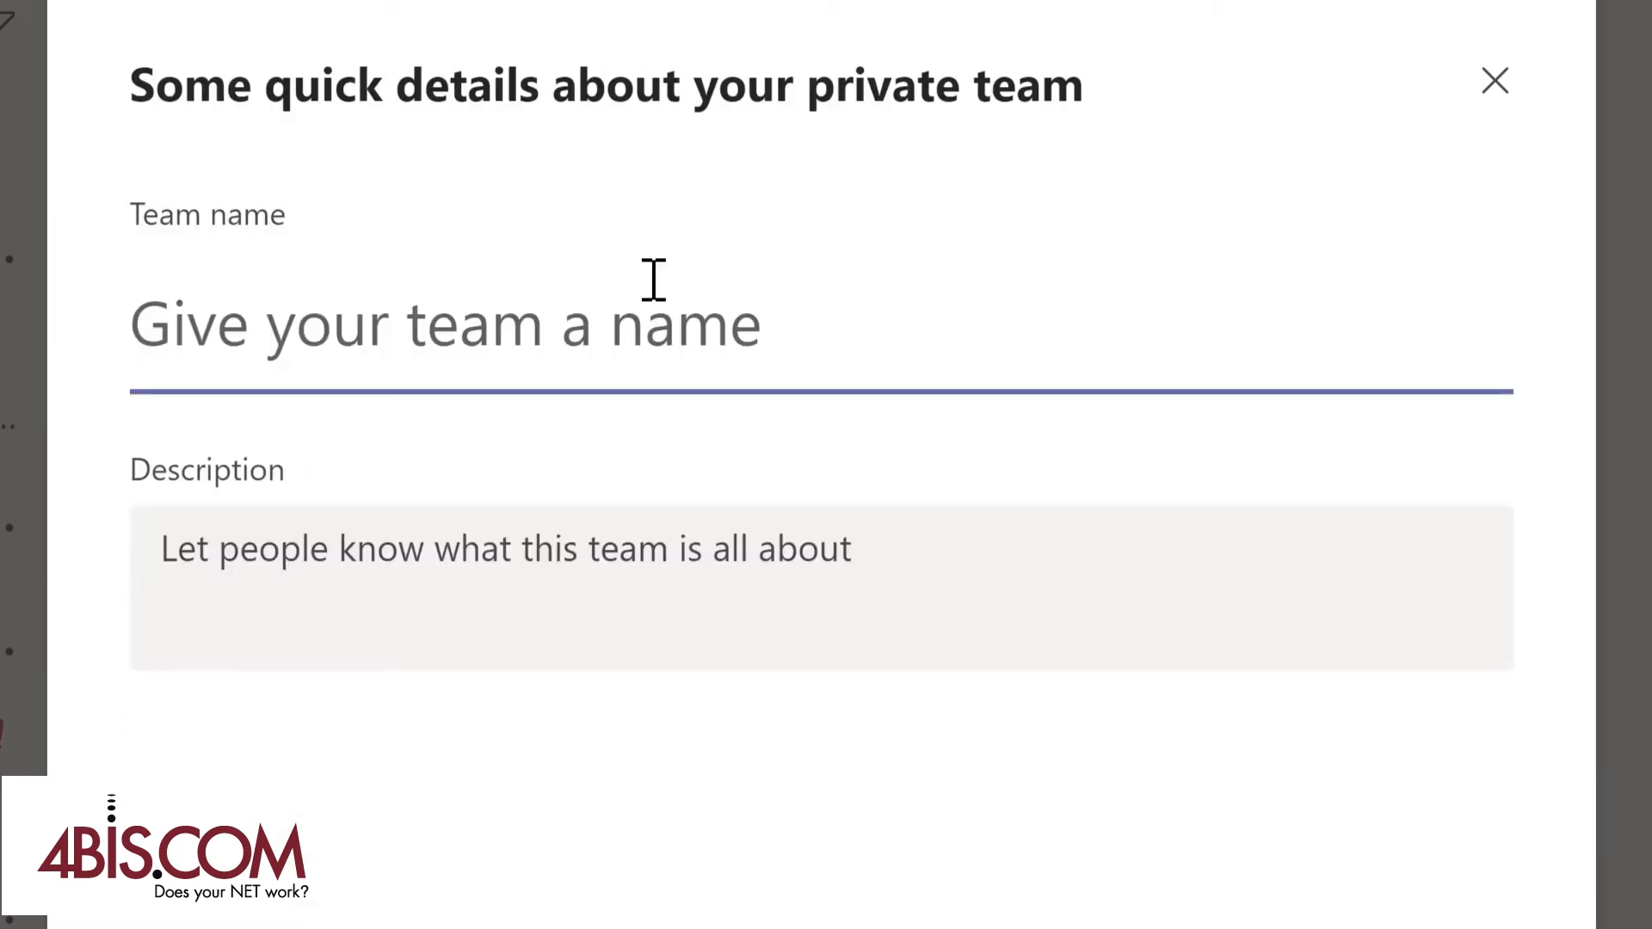
{"action": "type", "text": "Evergre"}
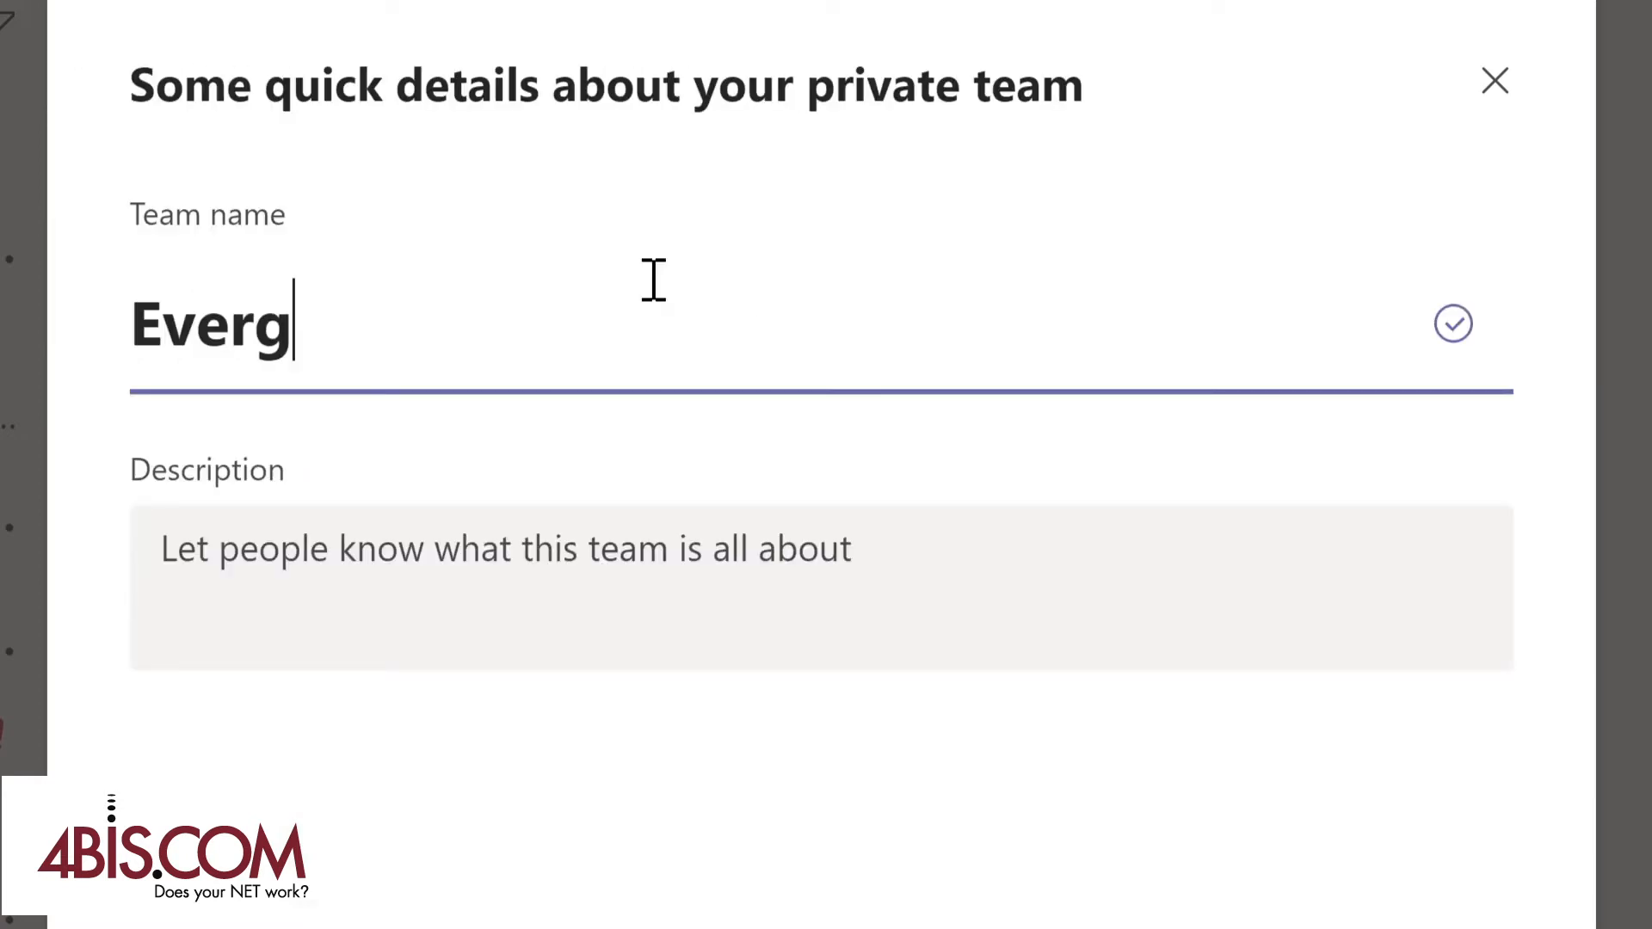
{"action": "type", "text": "en"}
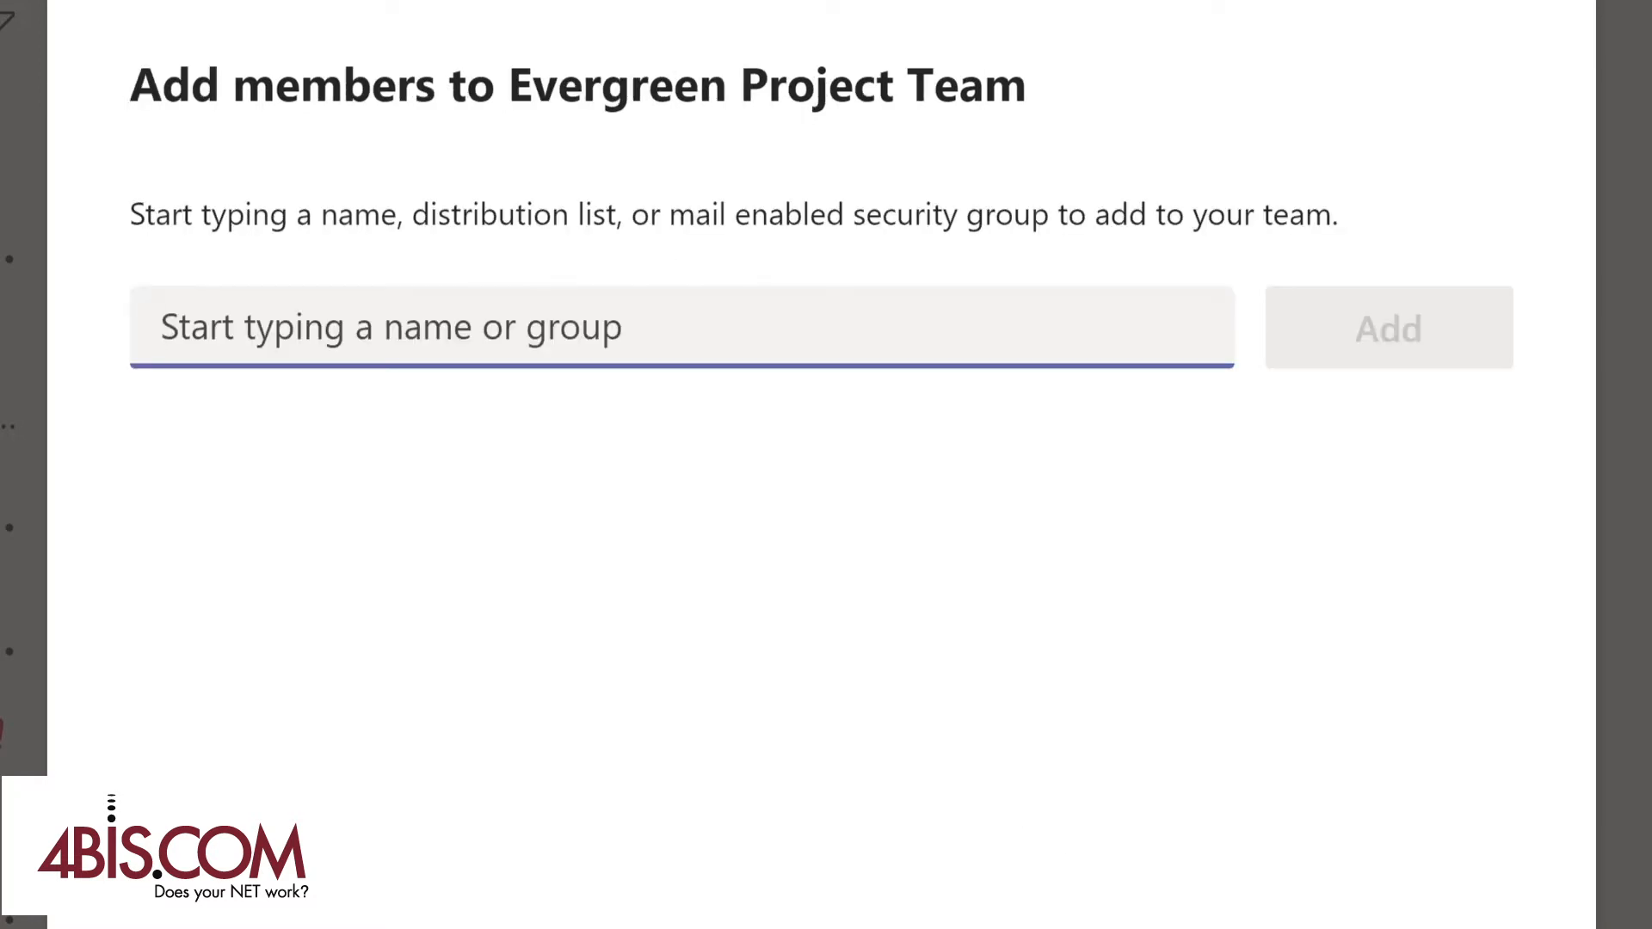
Add the planner, project manager, IT admin and HR manager as members of Evergreen Project Team and finish the member setup.
{"action": "type", "text": "Lynn"}
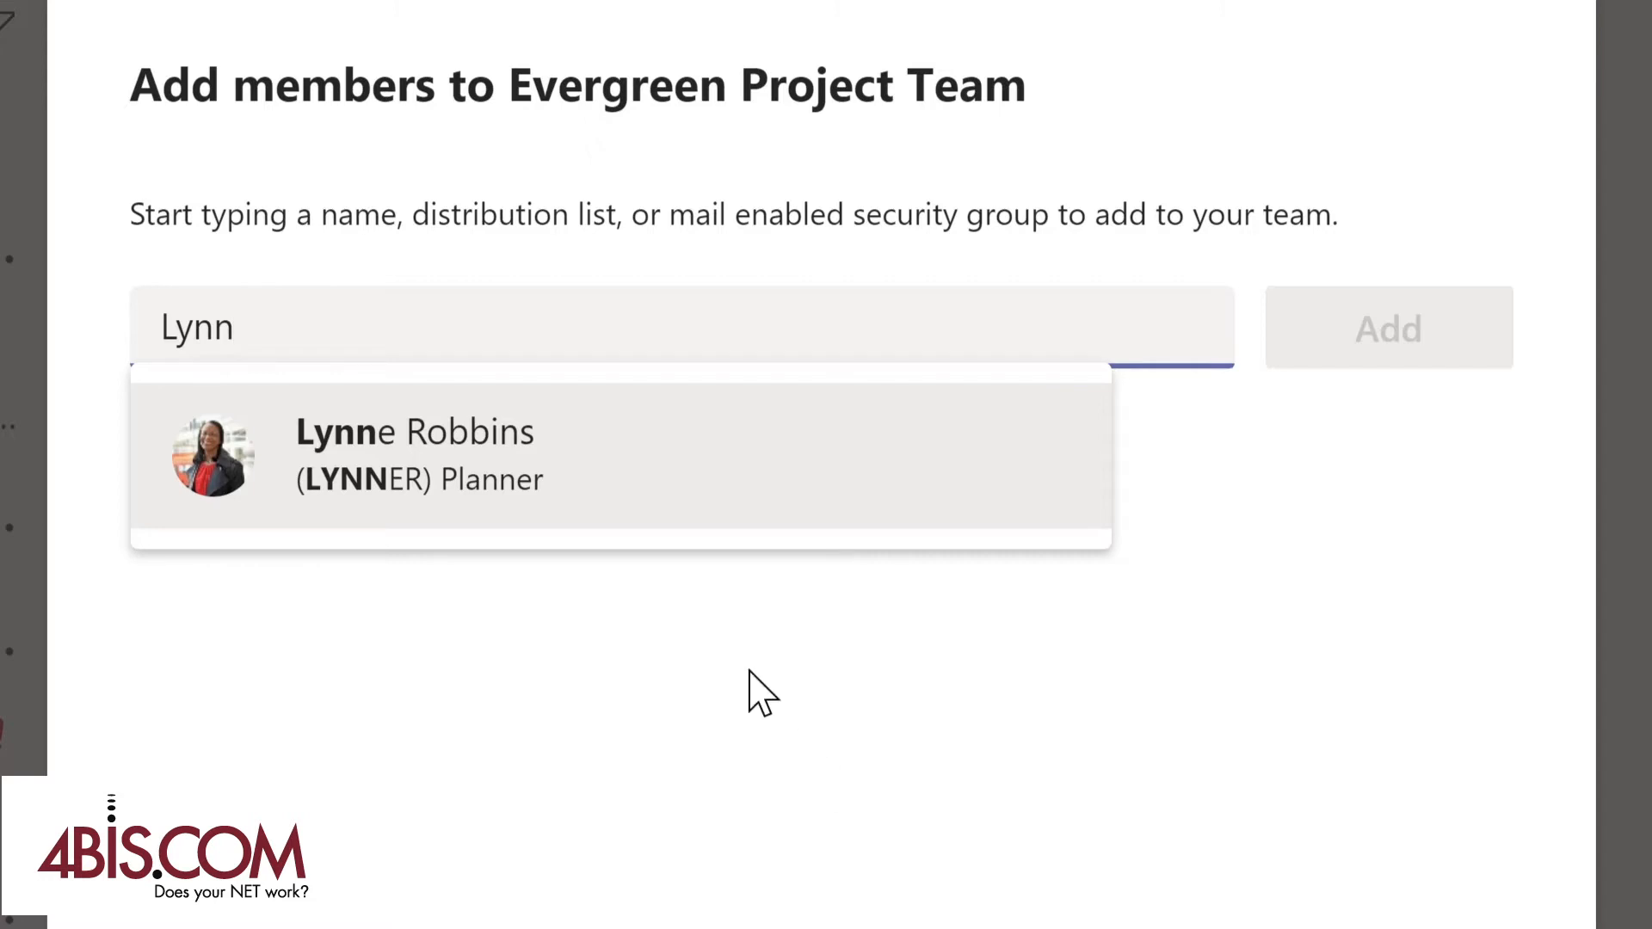
{"action": "left_click", "coordinate": [490, 480]}
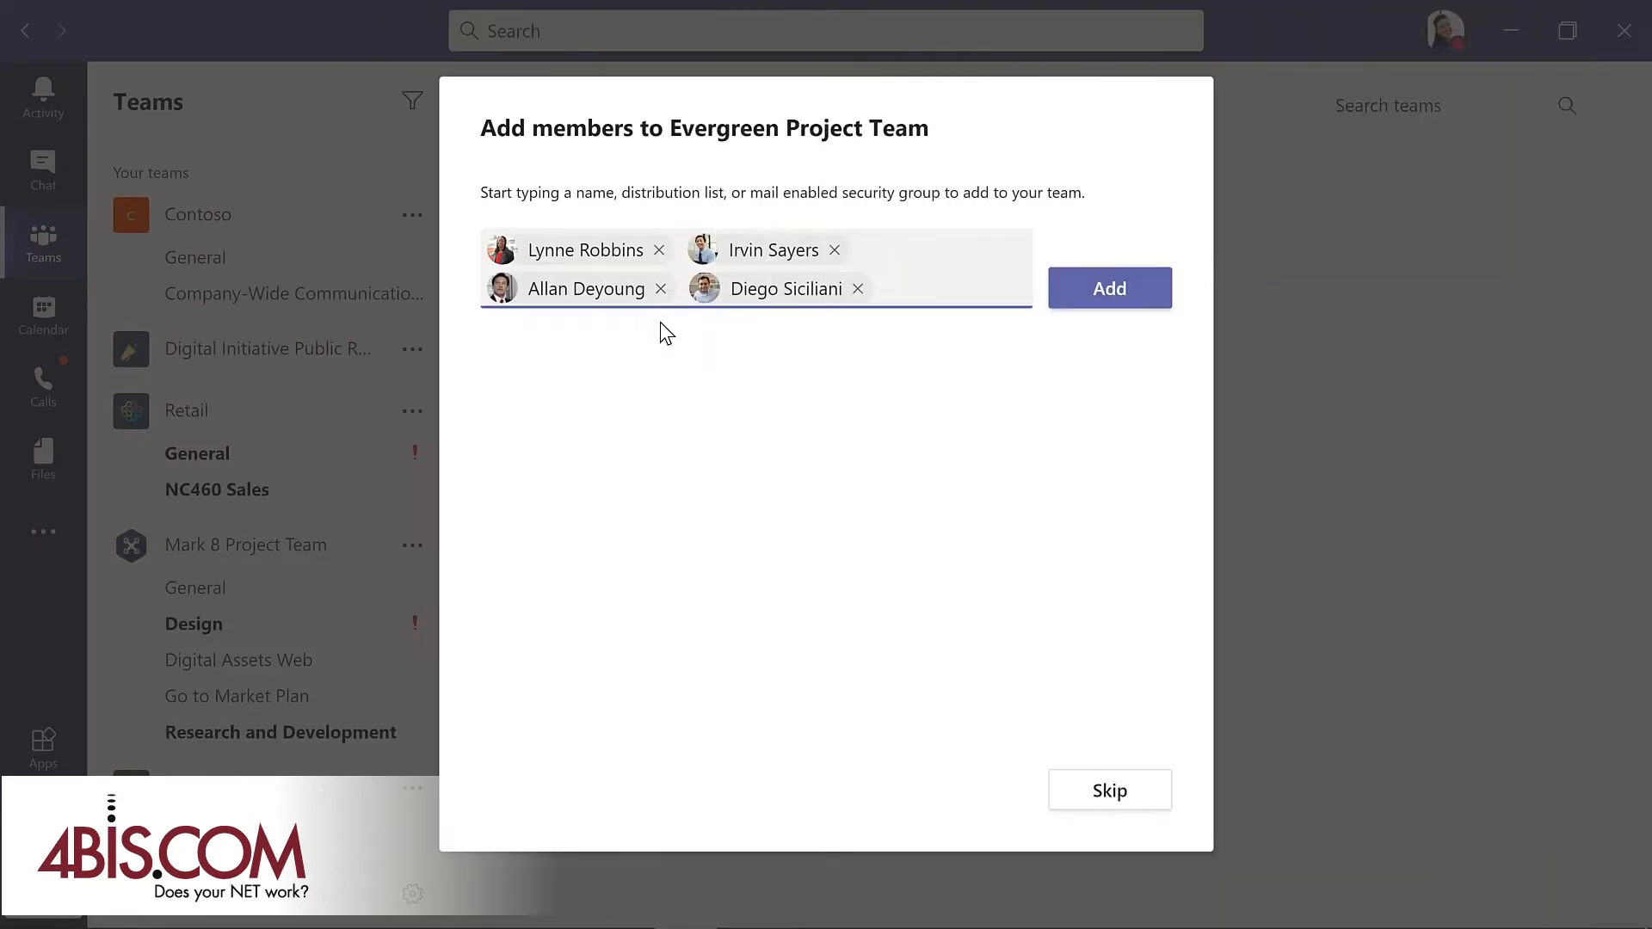
{"action": "left_click", "coordinate": [1113, 302]}
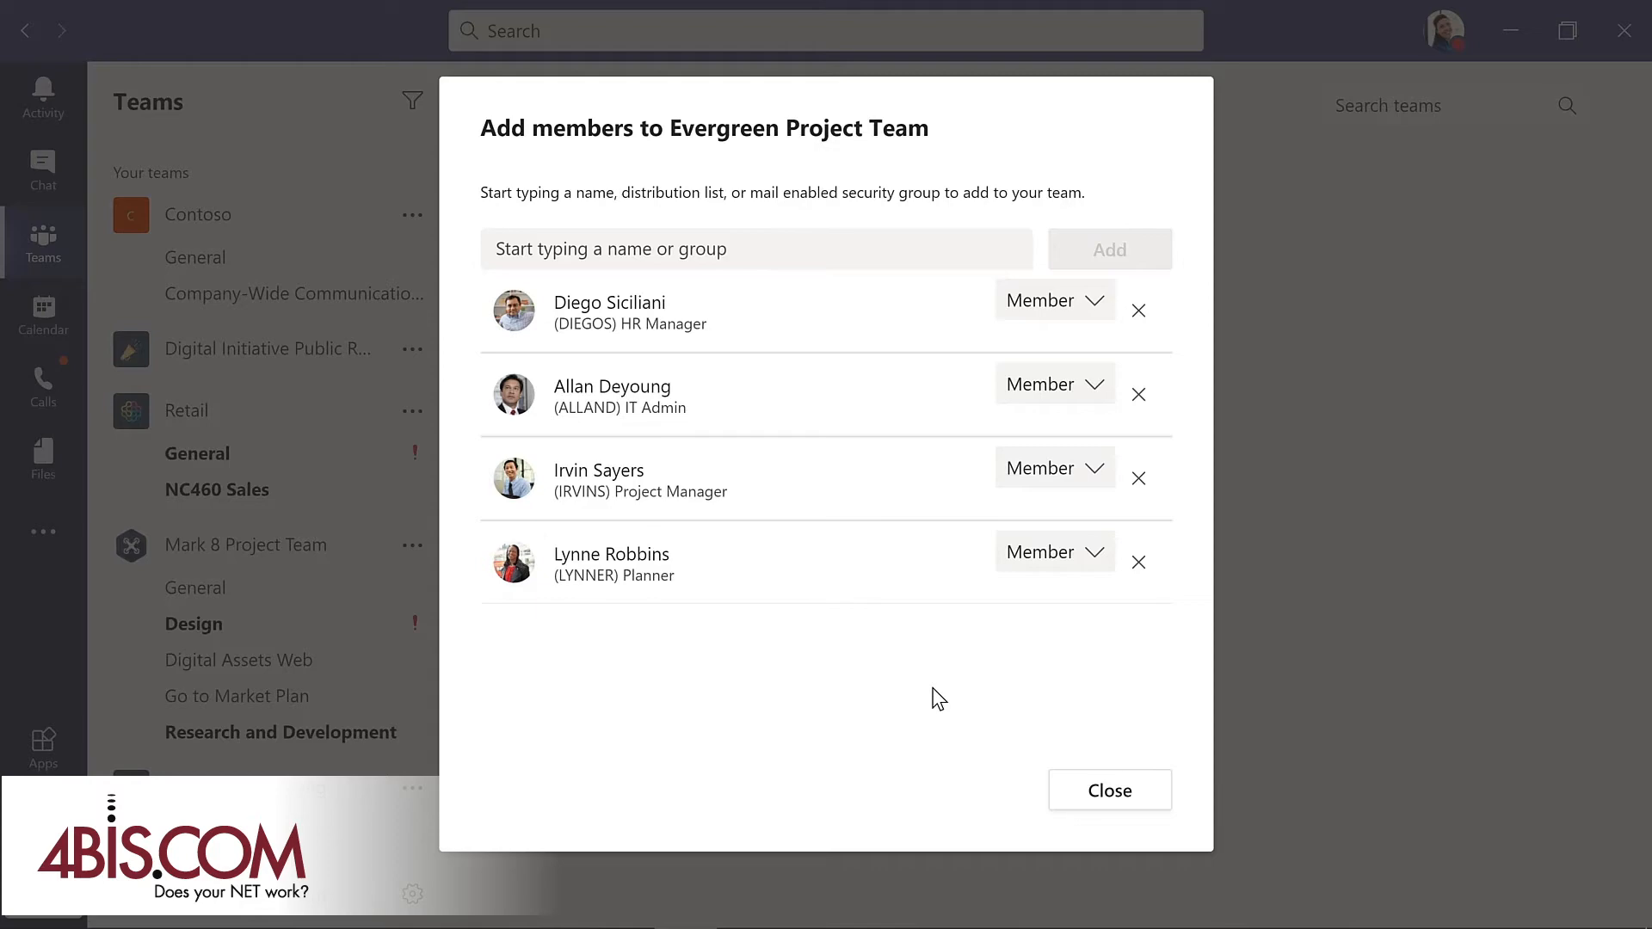
{"action": "left_click", "coordinate": [1110, 792]}
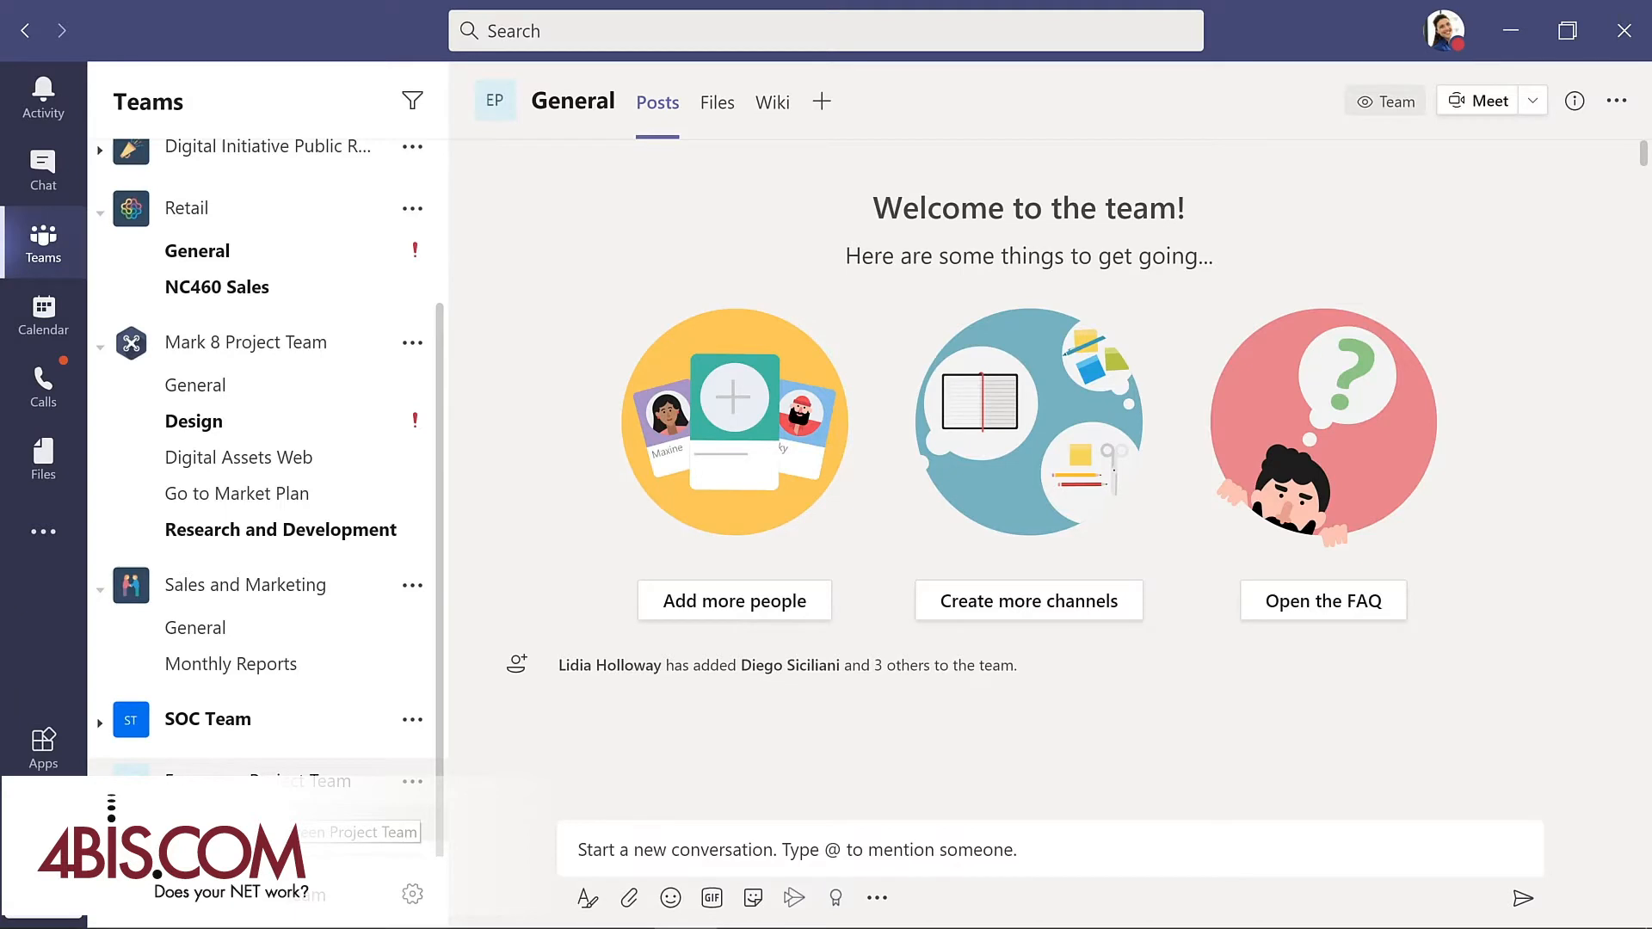
Move Evergreen Project Team up the team list, between Mark 8 Project Team and Sales and Marketing.
{"action": "left_click_drag", "start_coordinate": [264, 774], "coordinate": [263, 436]}
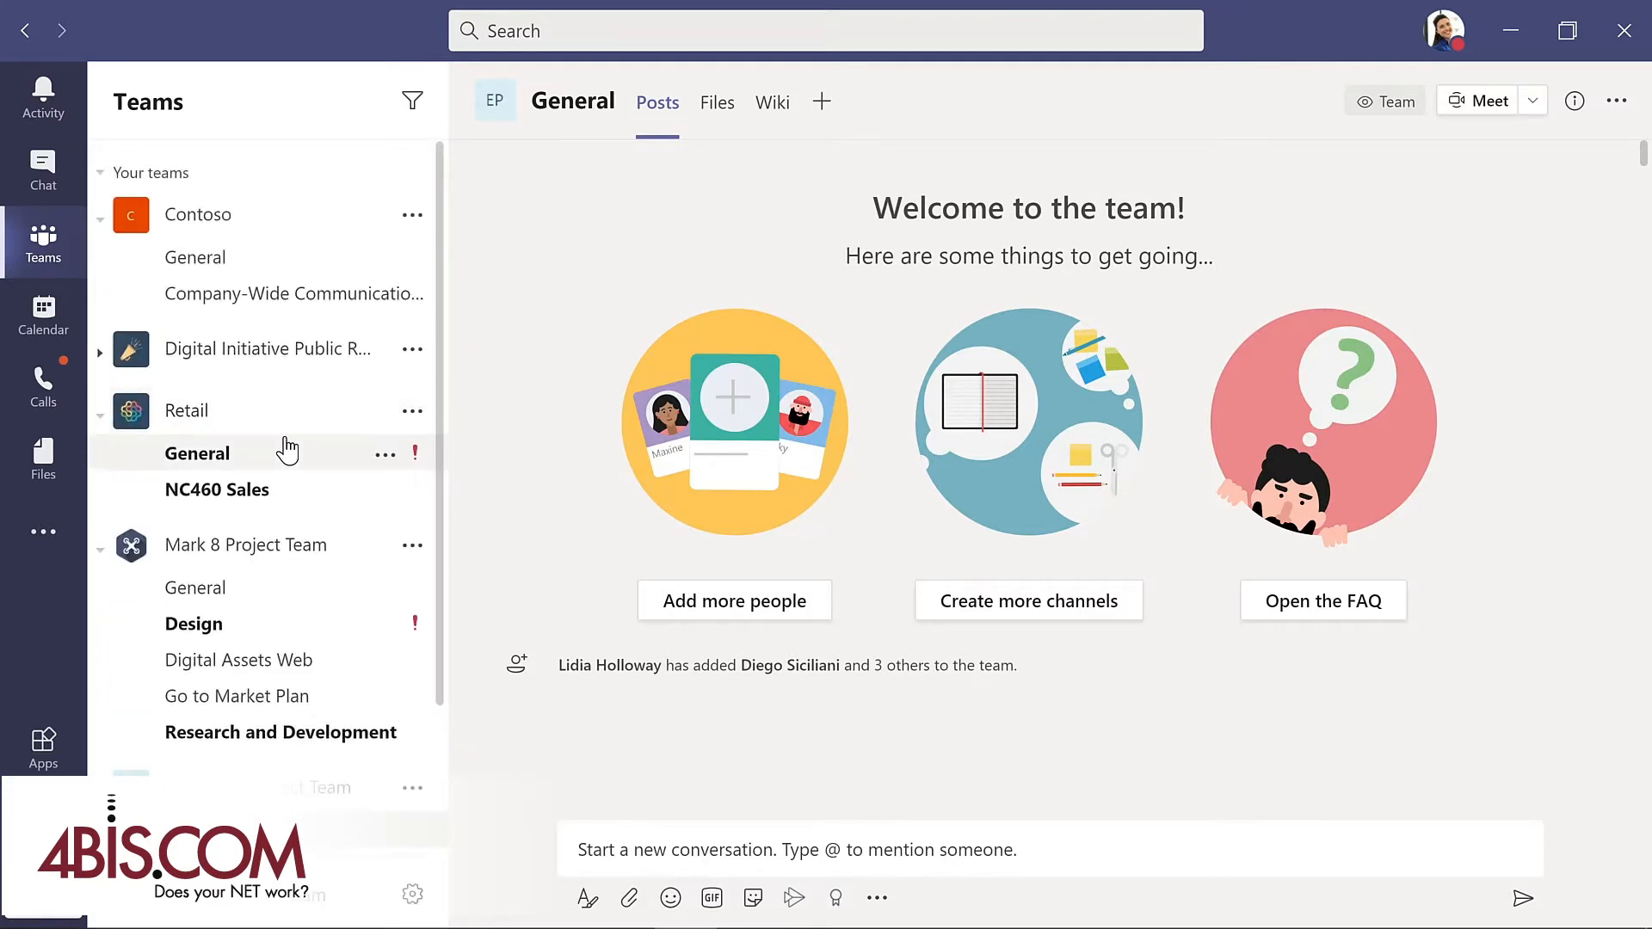
{"action": "scroll", "coordinate": [441, 812], "scroll_direction": "down", "scroll_amount": 2}
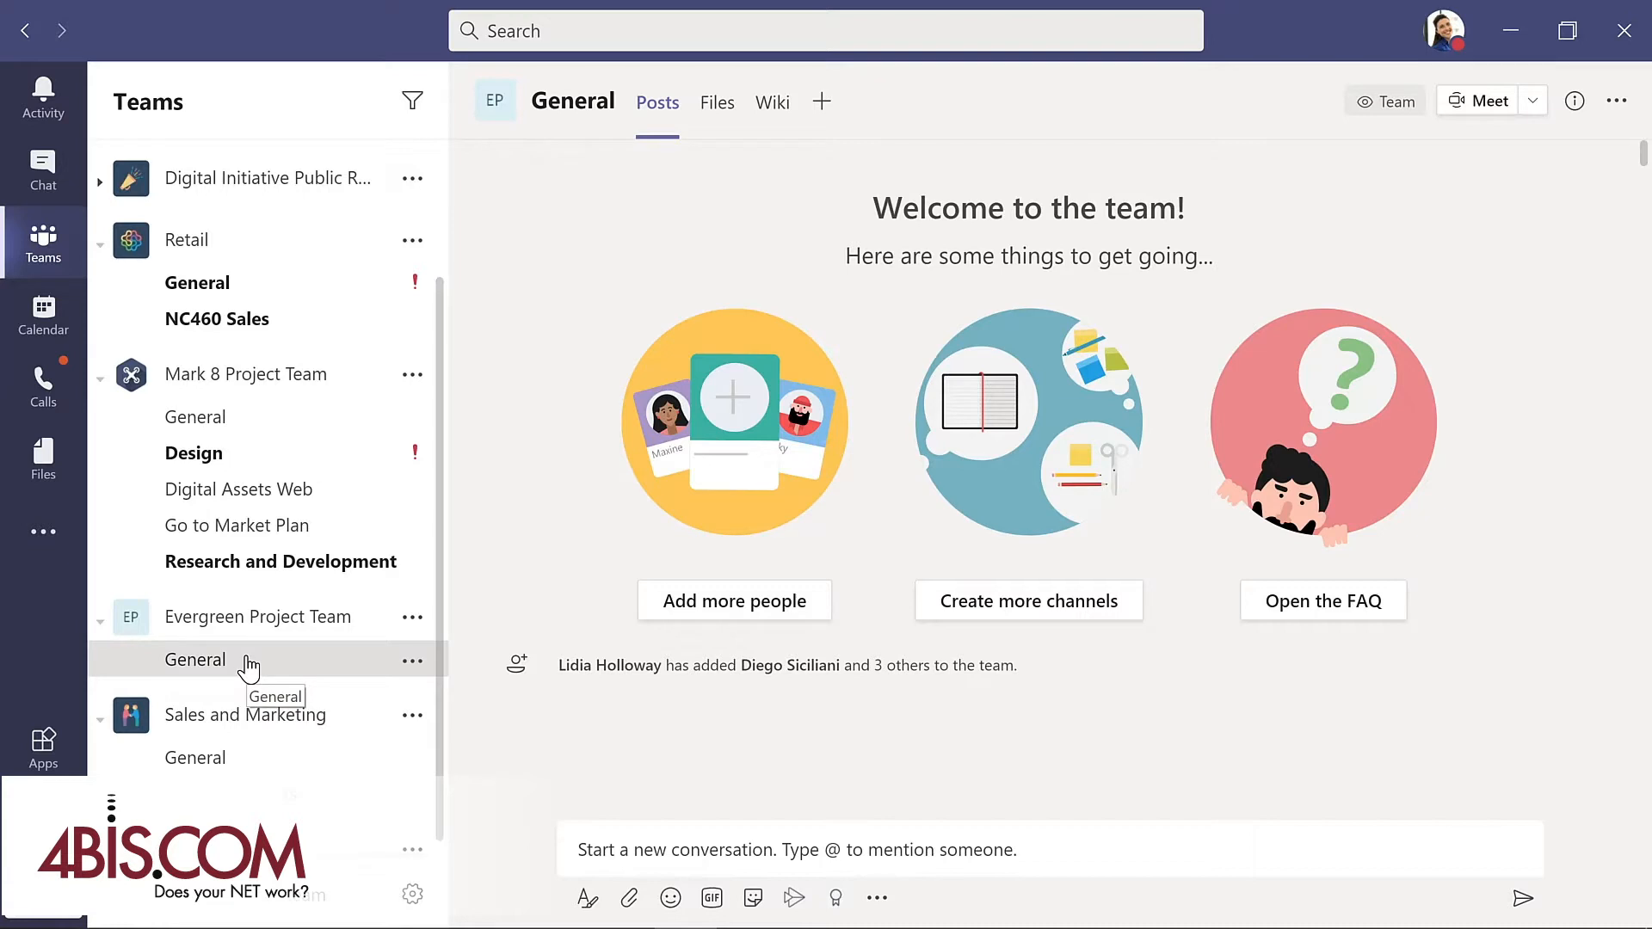
Post "I'm excited to start planning our new LMS!" with a smiley emoji in Evergreen Project Team's General channel.
{"action": "left_click", "coordinate": [578, 855]}
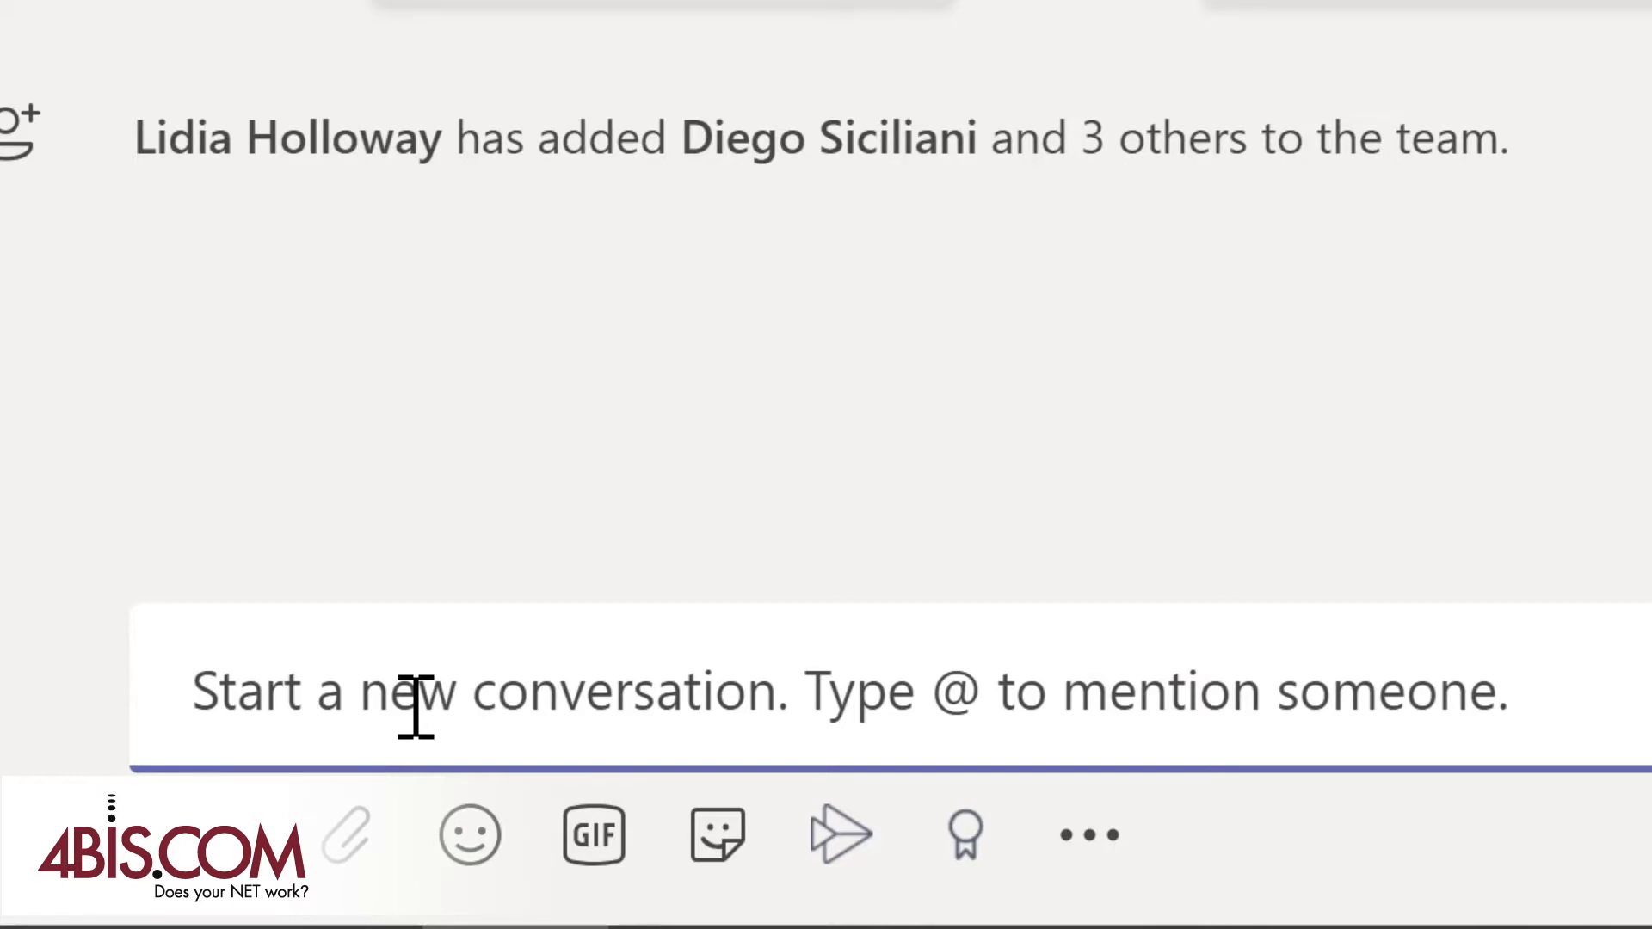
{"action": "type", "text": "I'm excited to start planning our new LMS!"}
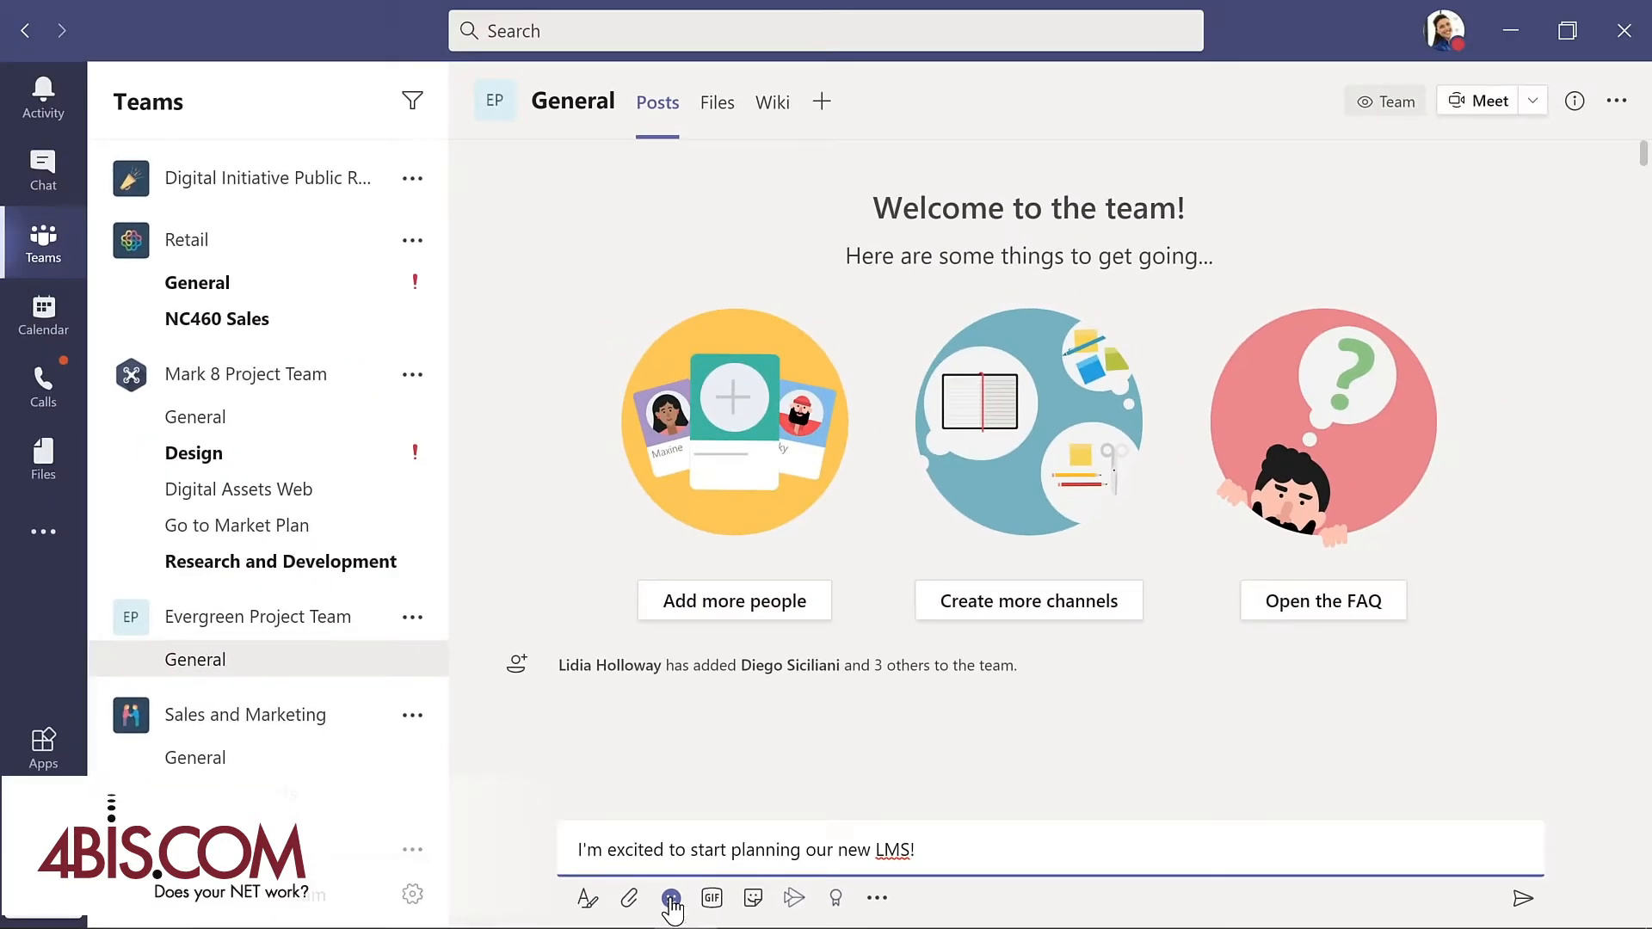
{"action": "left_click", "coordinate": [670, 899]}
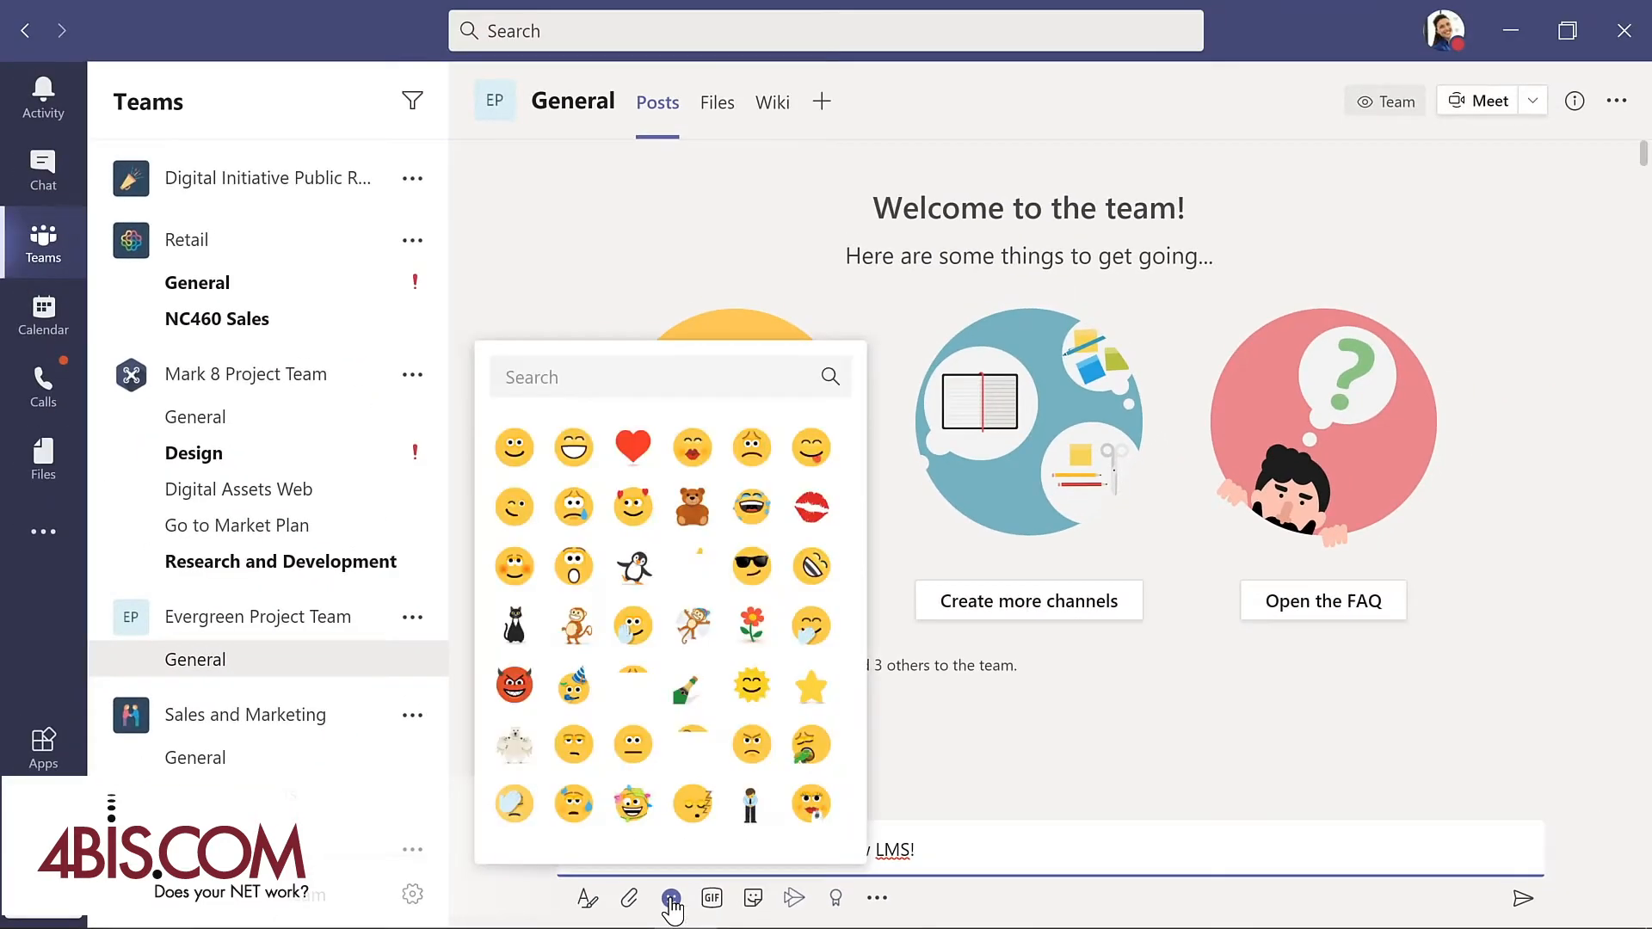
{"action": "left_click", "coordinate": [514, 448]}
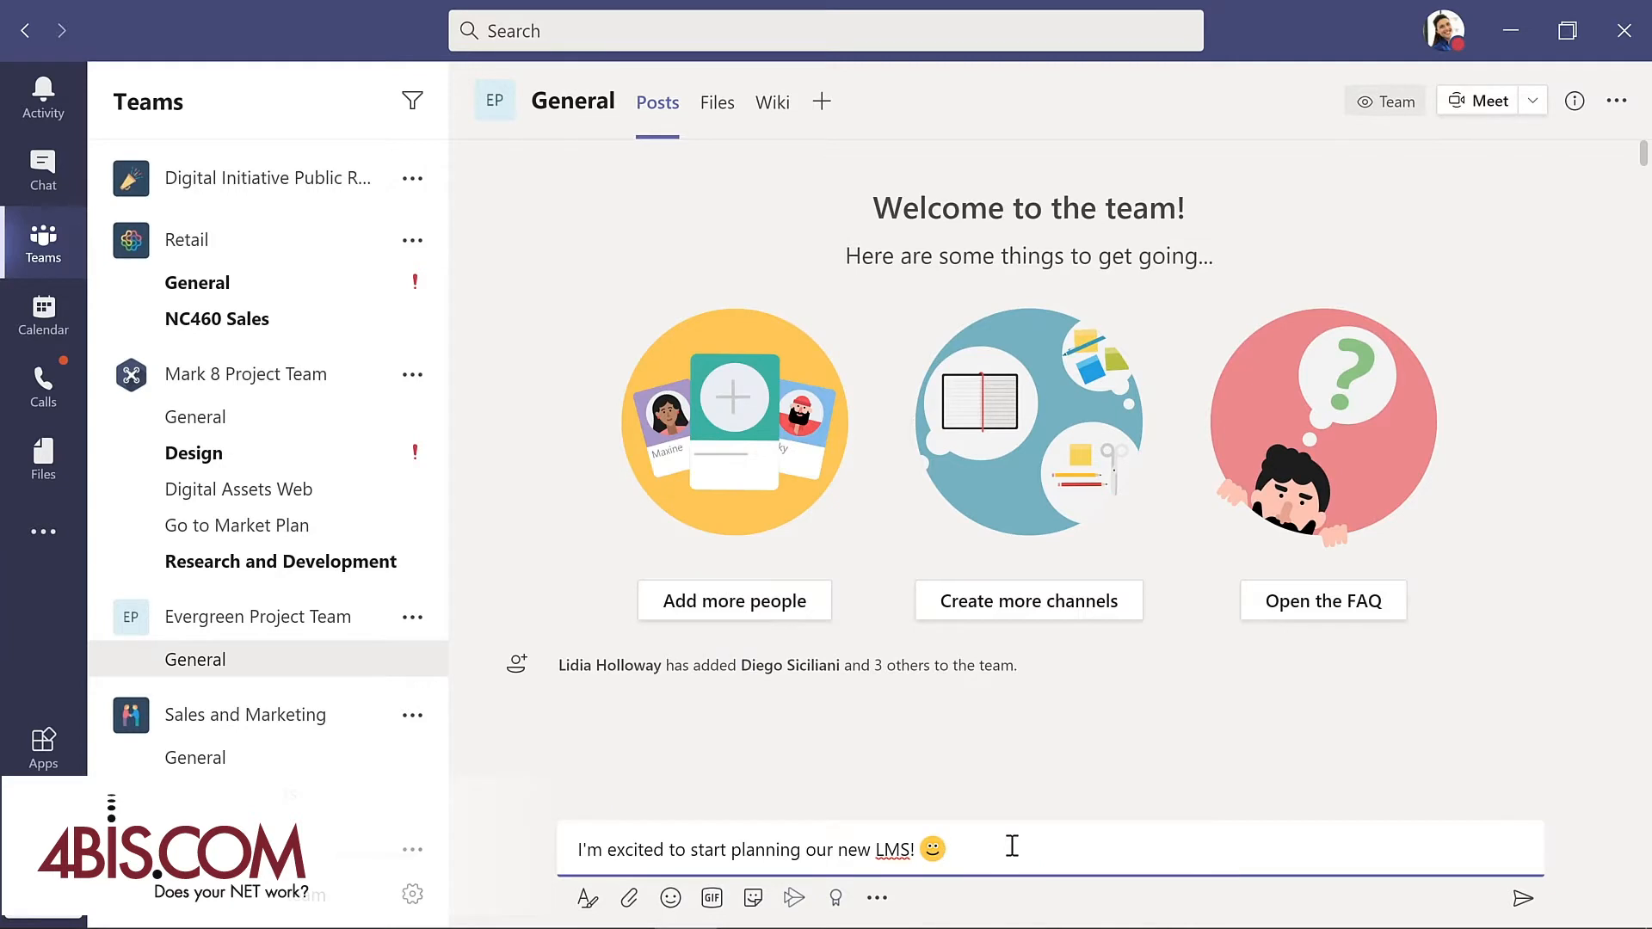
{"action": "left_click", "coordinate": [1522, 900]}
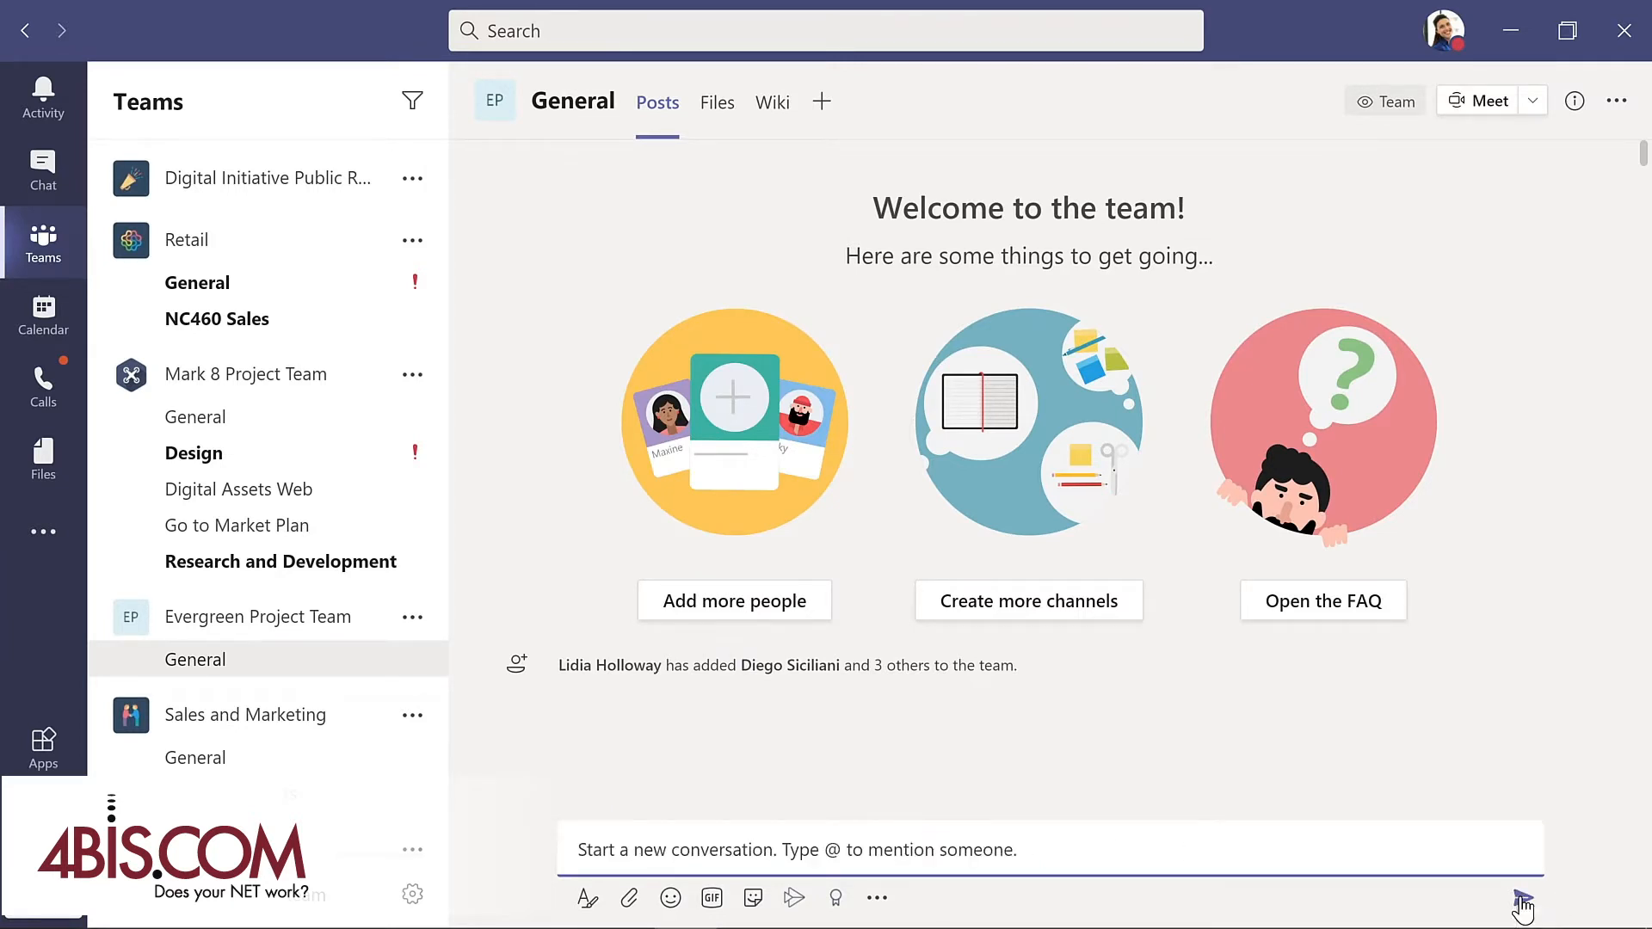
{"action": "left_click", "coordinate": [505, 816]}
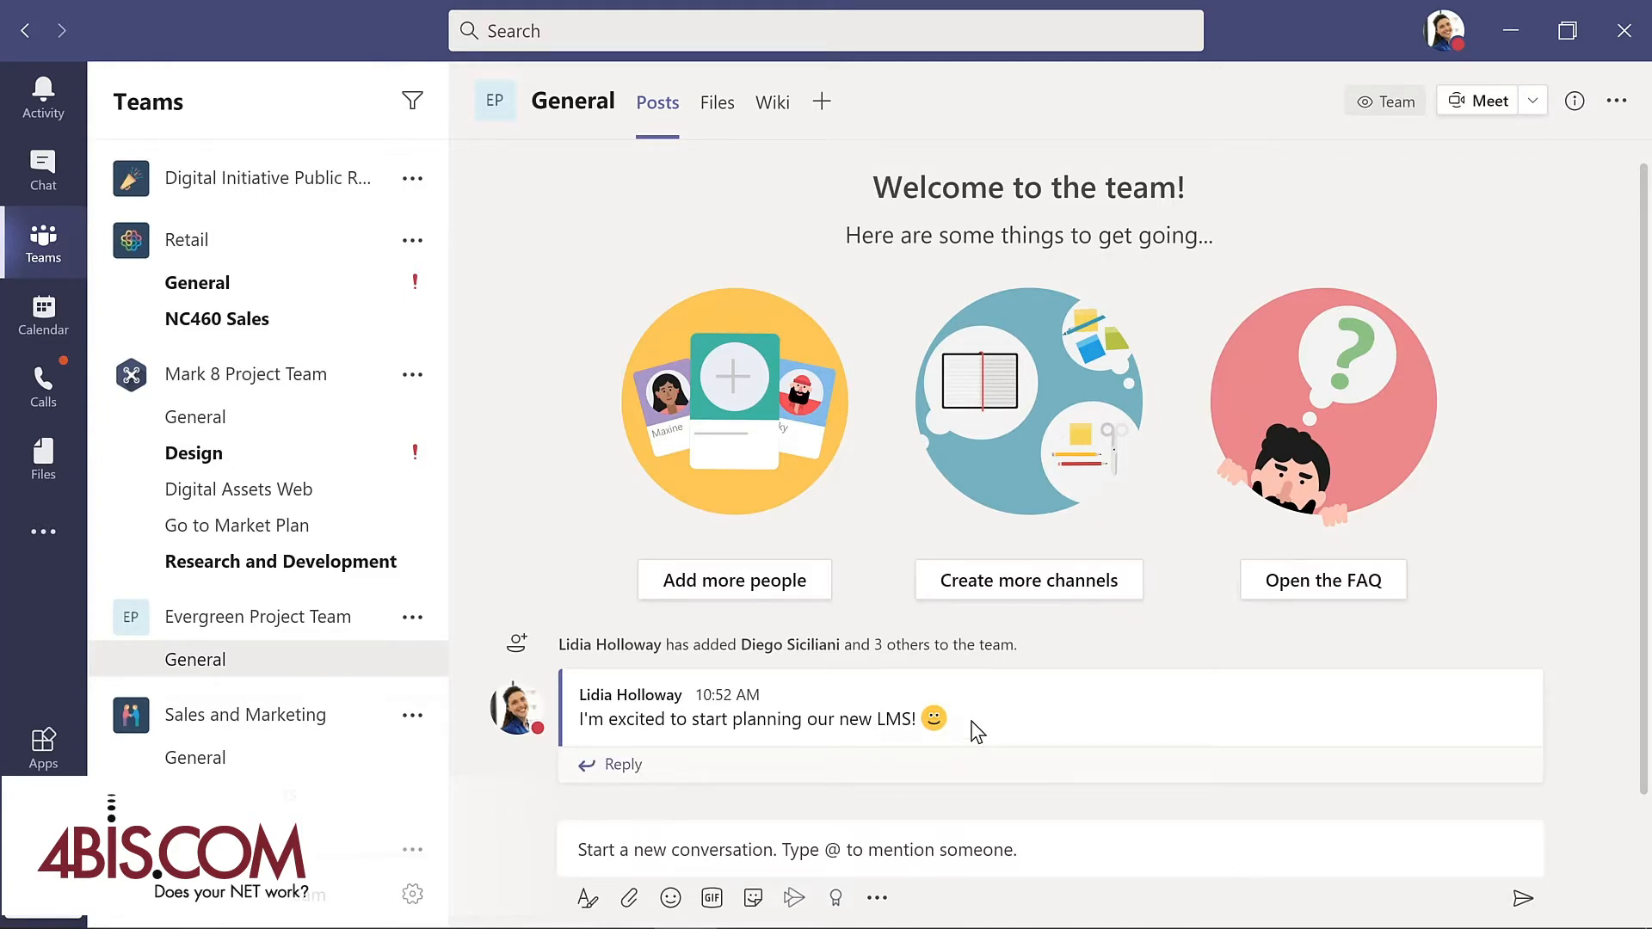
{"action": "mouse_move", "coordinate": [977, 732]}
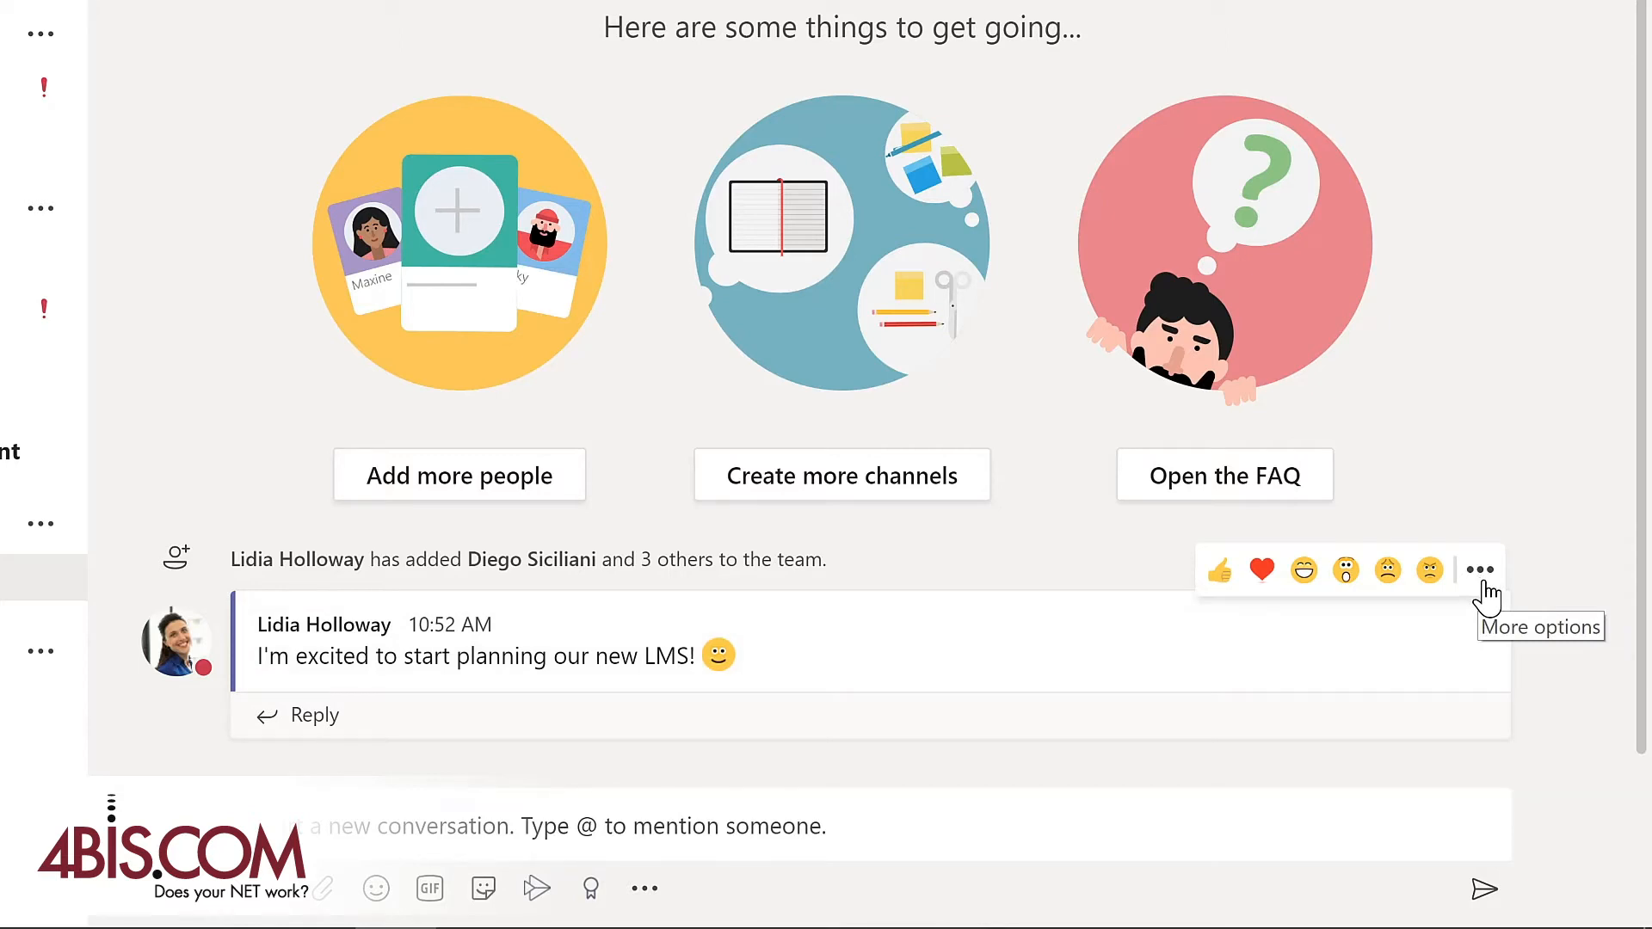
{"action": "left_click", "coordinate": [1487, 594]}
{"action": "mouse_move", "coordinate": [1487, 592]}
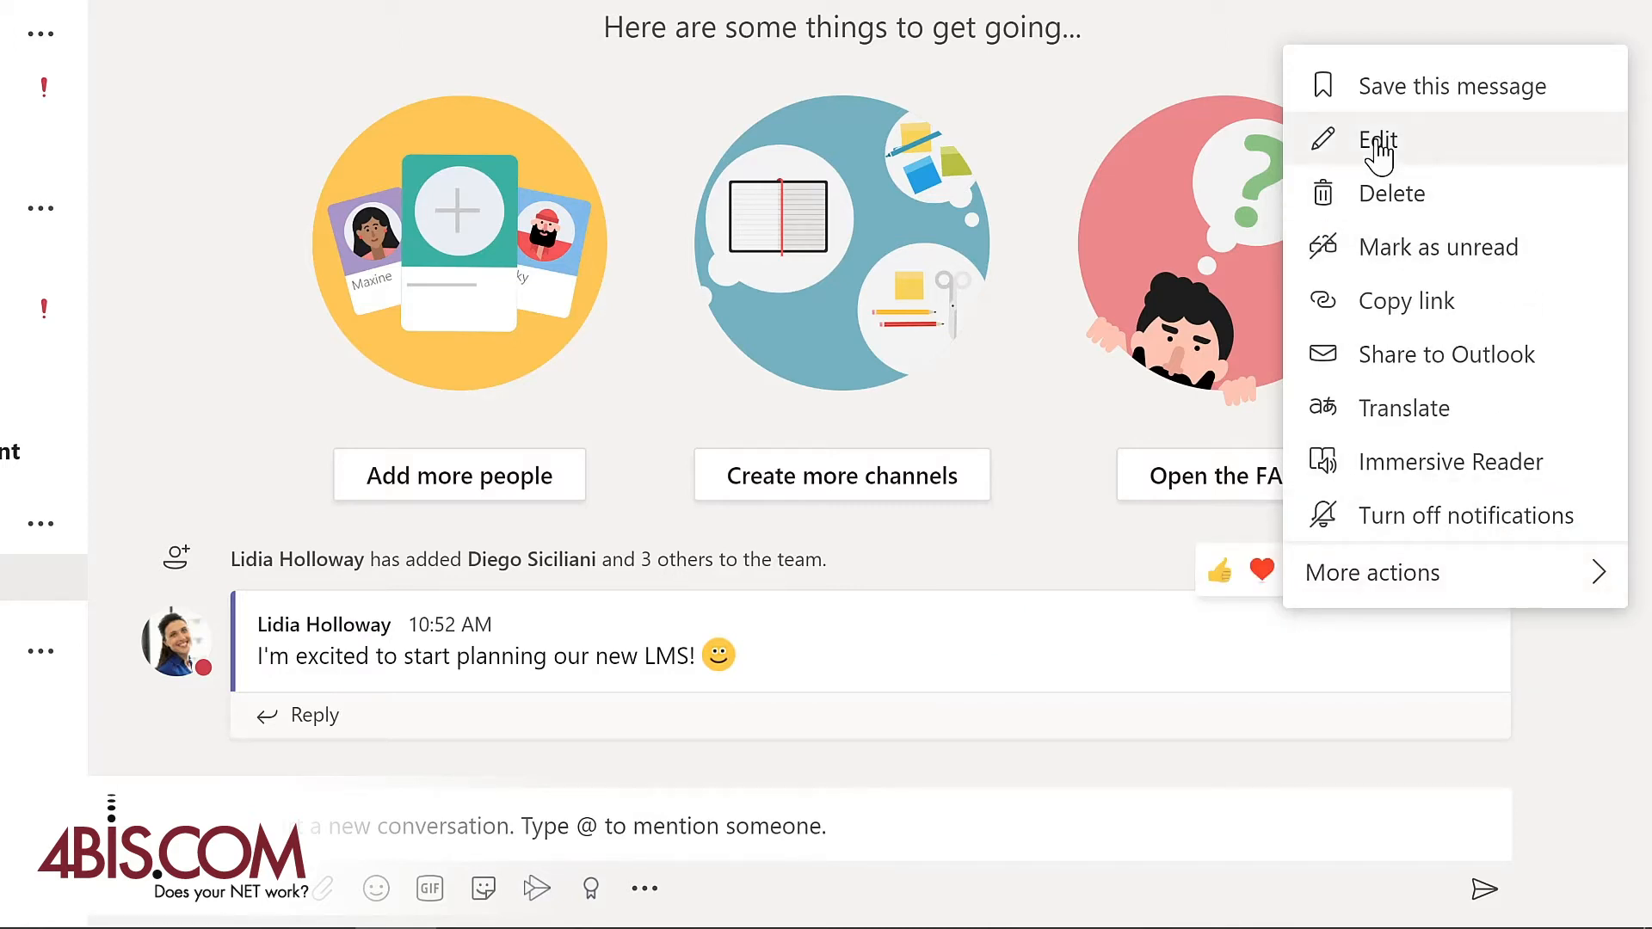
{"action": "left_click", "coordinate": [1377, 142]}
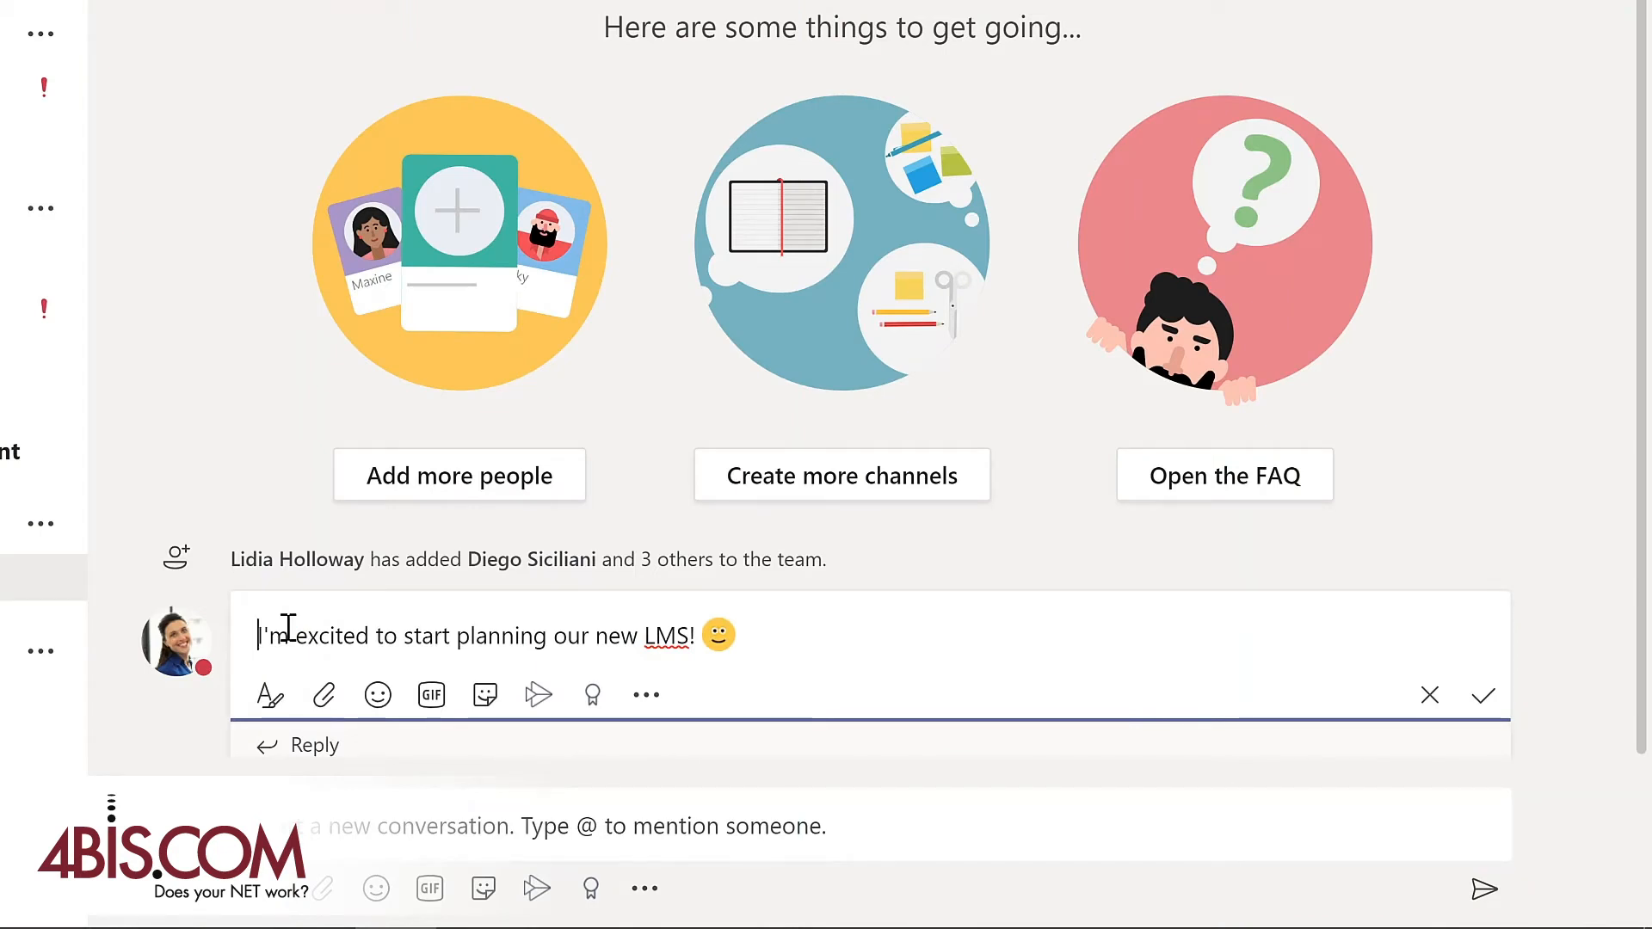
{"action": "type", "text": "@"}
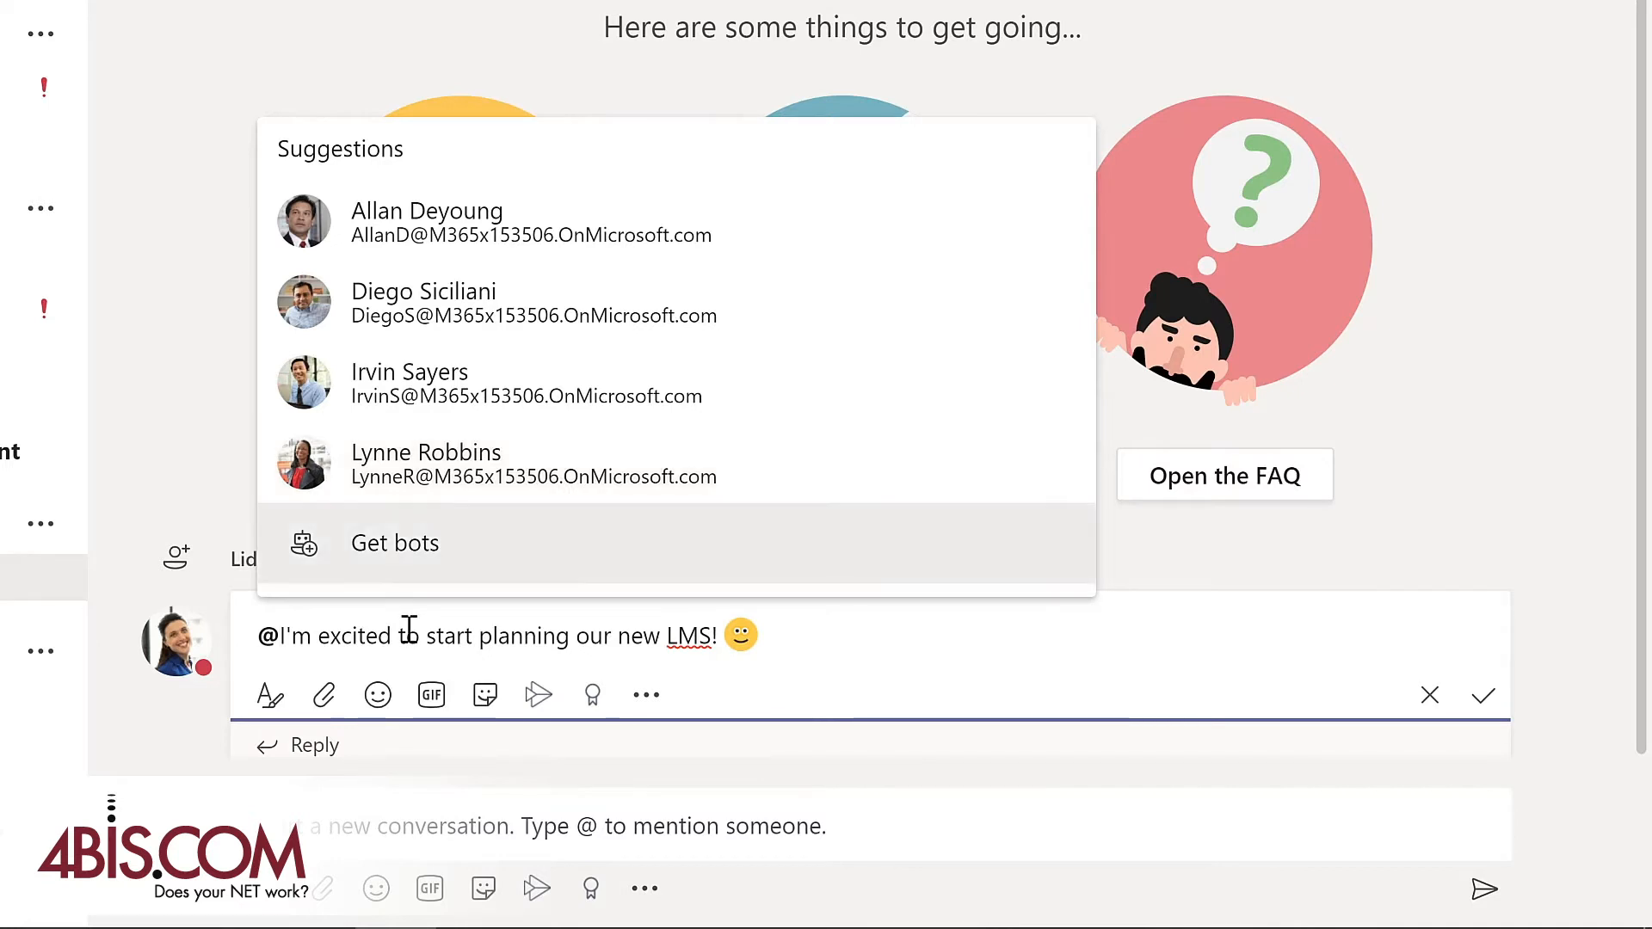
{"action": "type", "text": "team"}
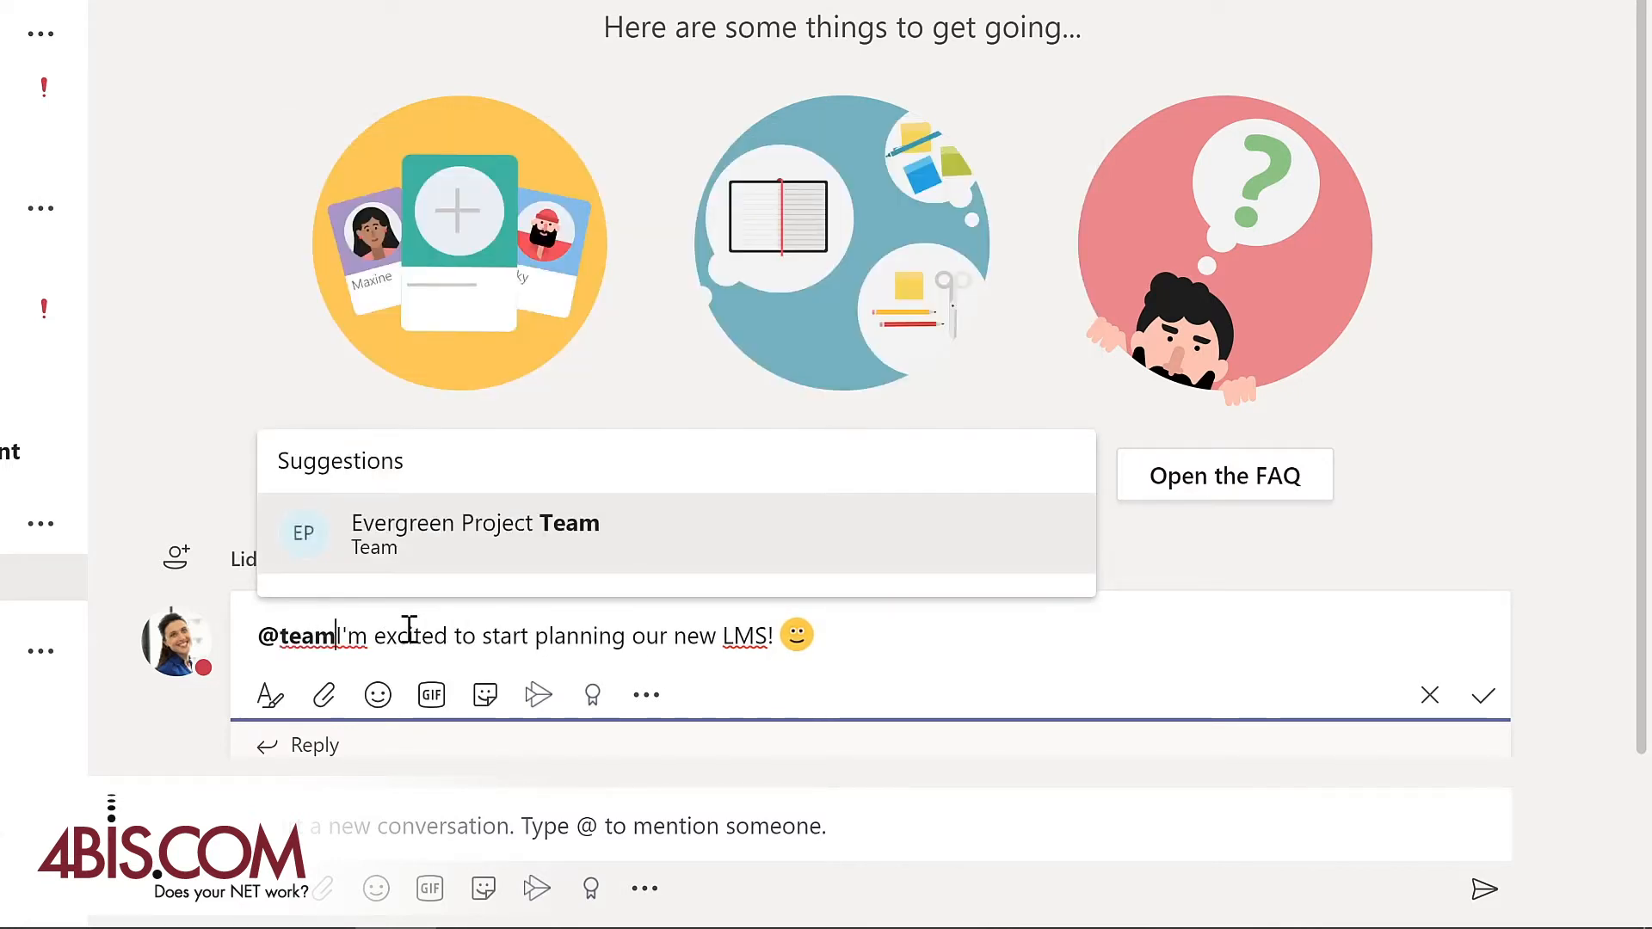
{"action": "left_click", "coordinate": [453, 548]}
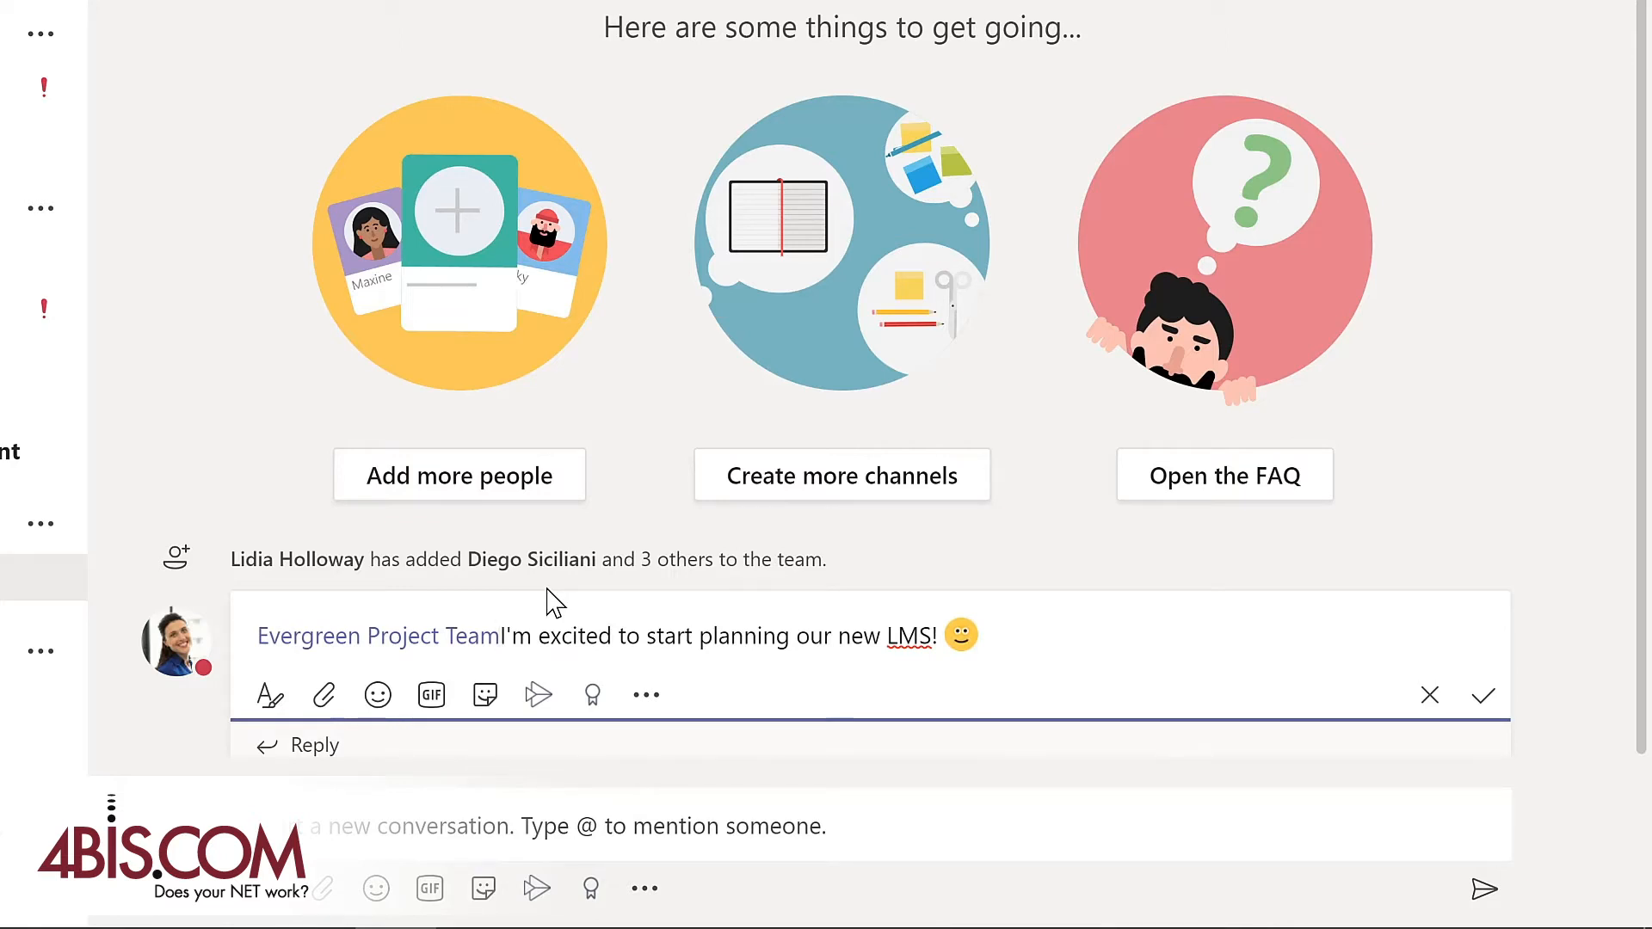
{"action": "type", "text": ","}
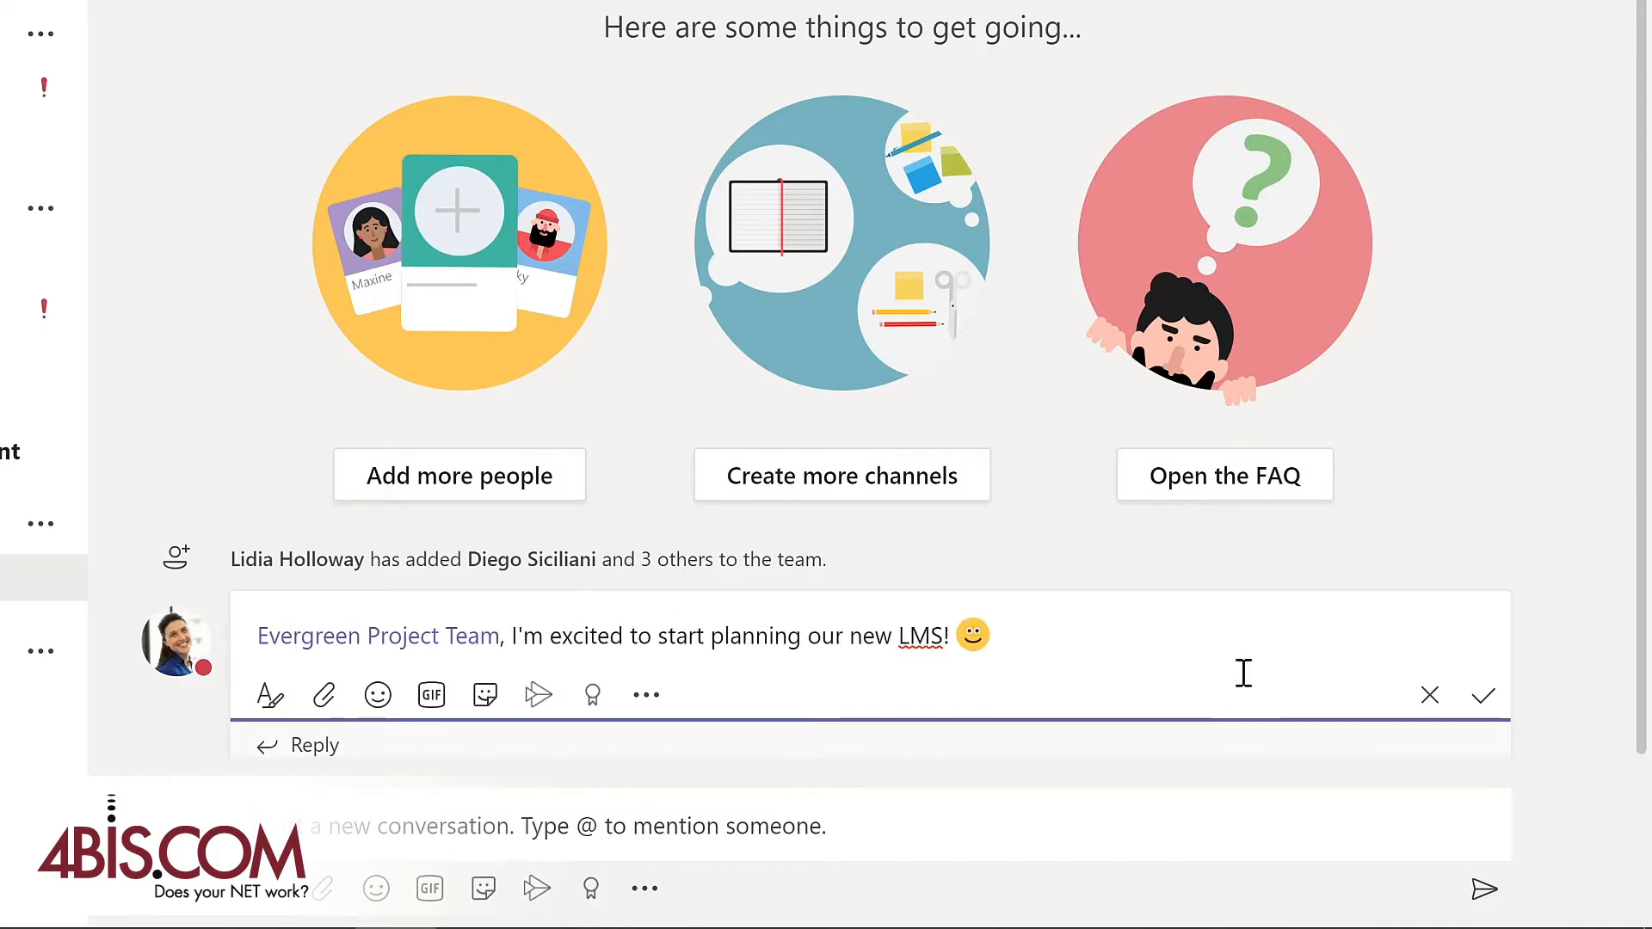
{"action": "left_click", "coordinate": [1486, 699]}
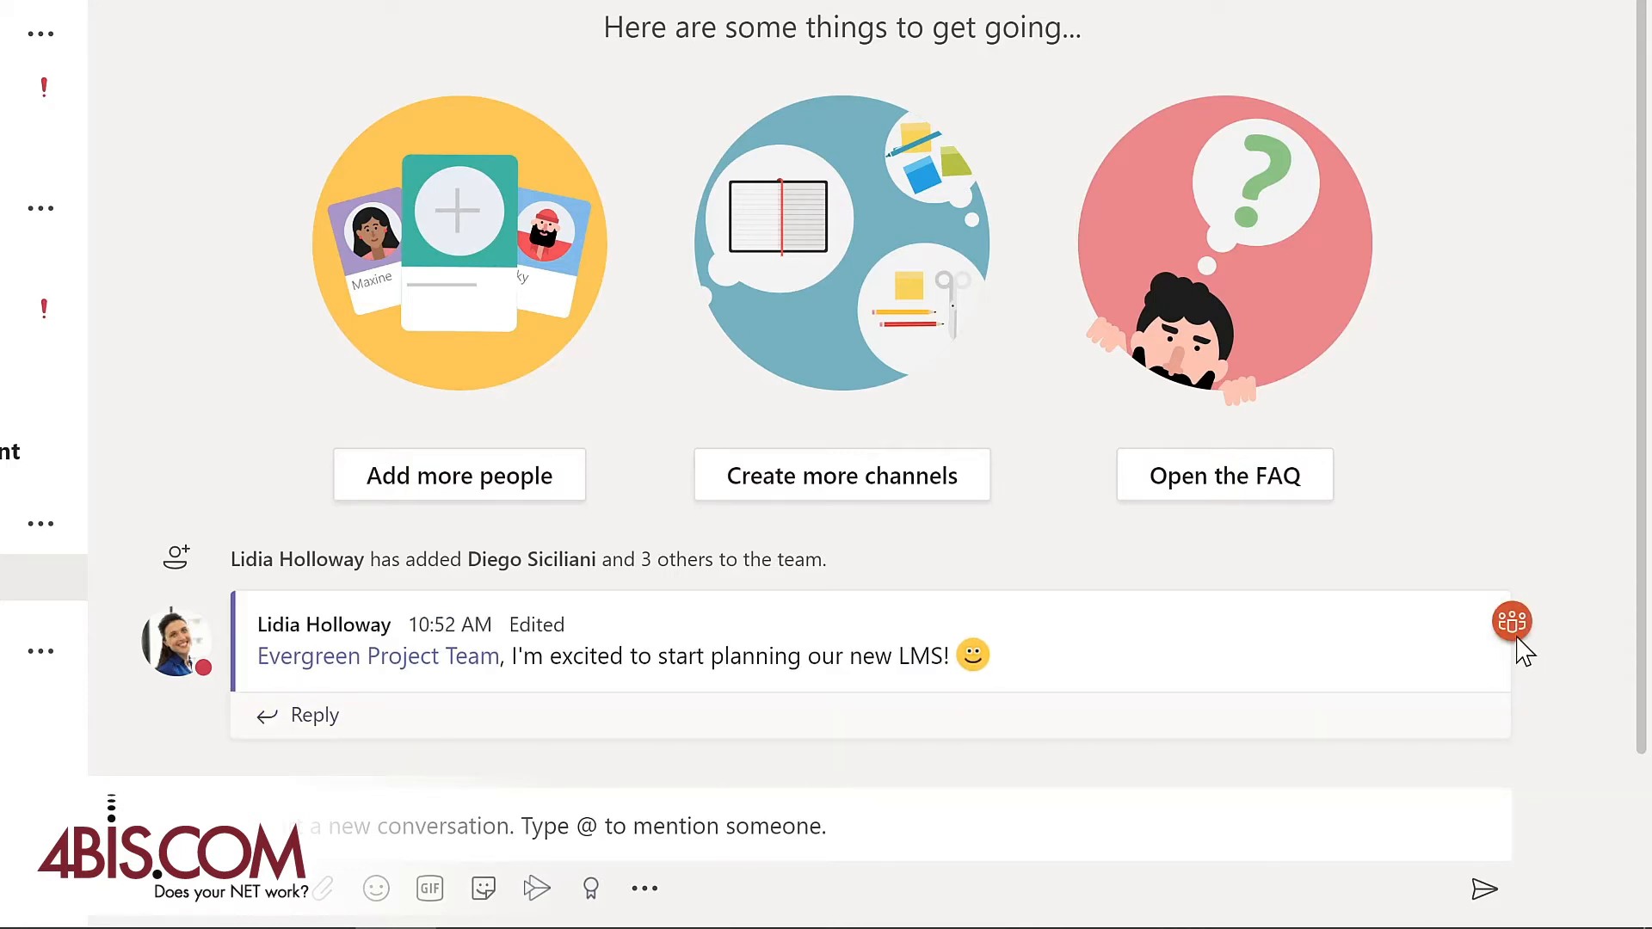
{"action": "mouse_move", "coordinate": [1528, 651]}
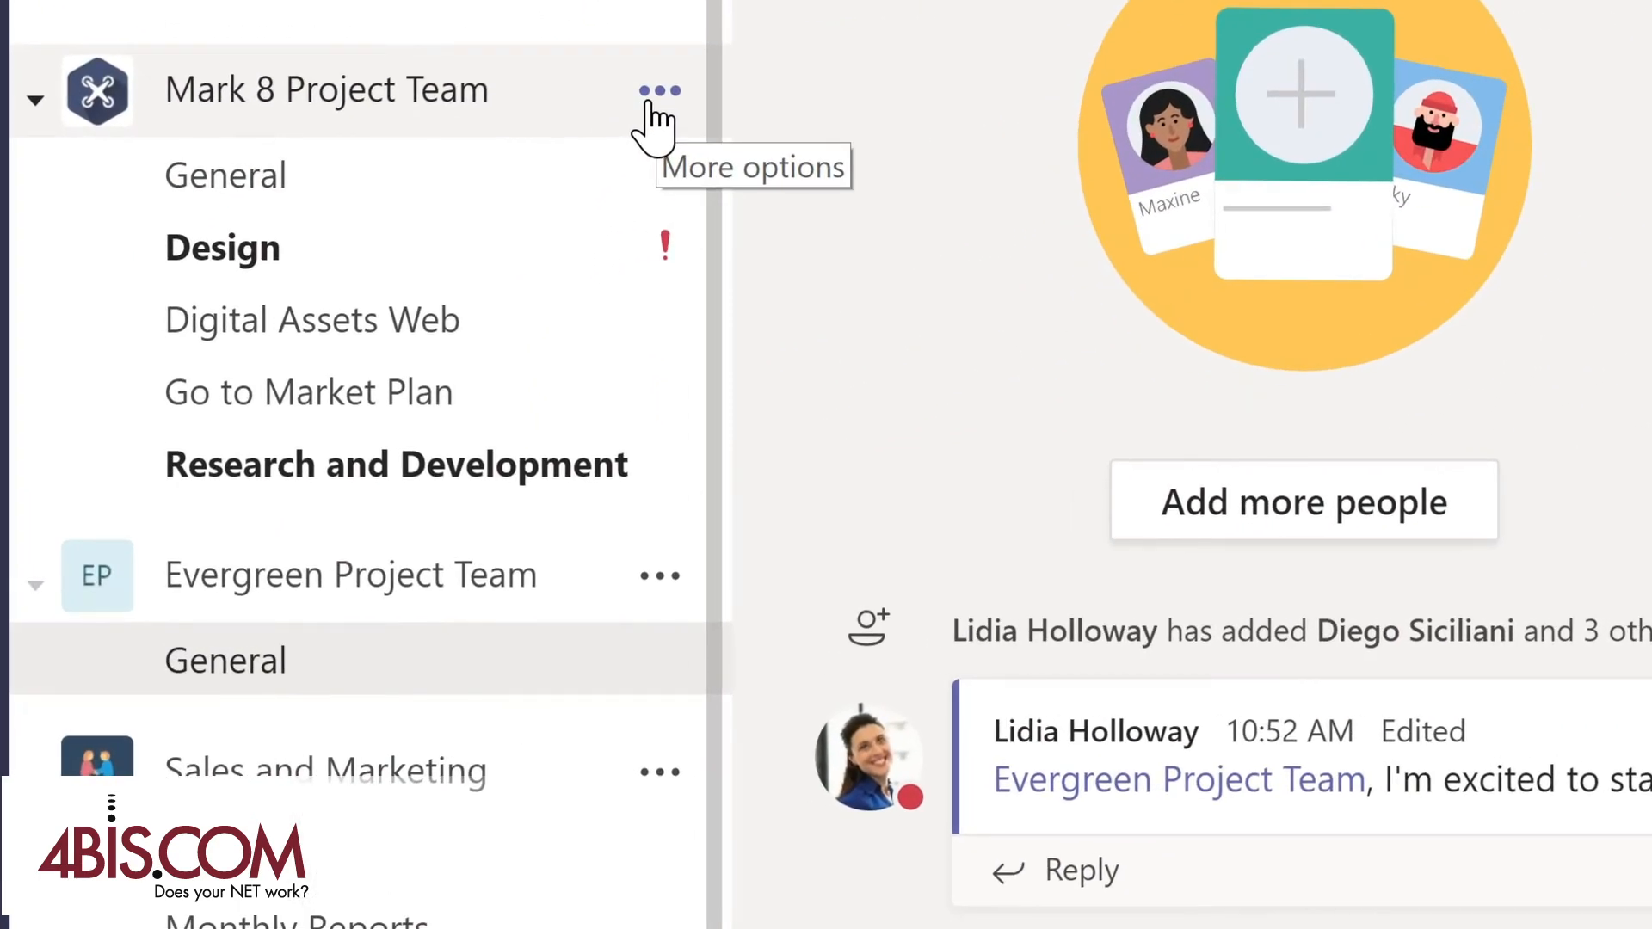
Open the management page of Mark 8 Project Team and review its full member list, channels and analytics.
{"action": "left_click", "coordinate": [652, 101]}
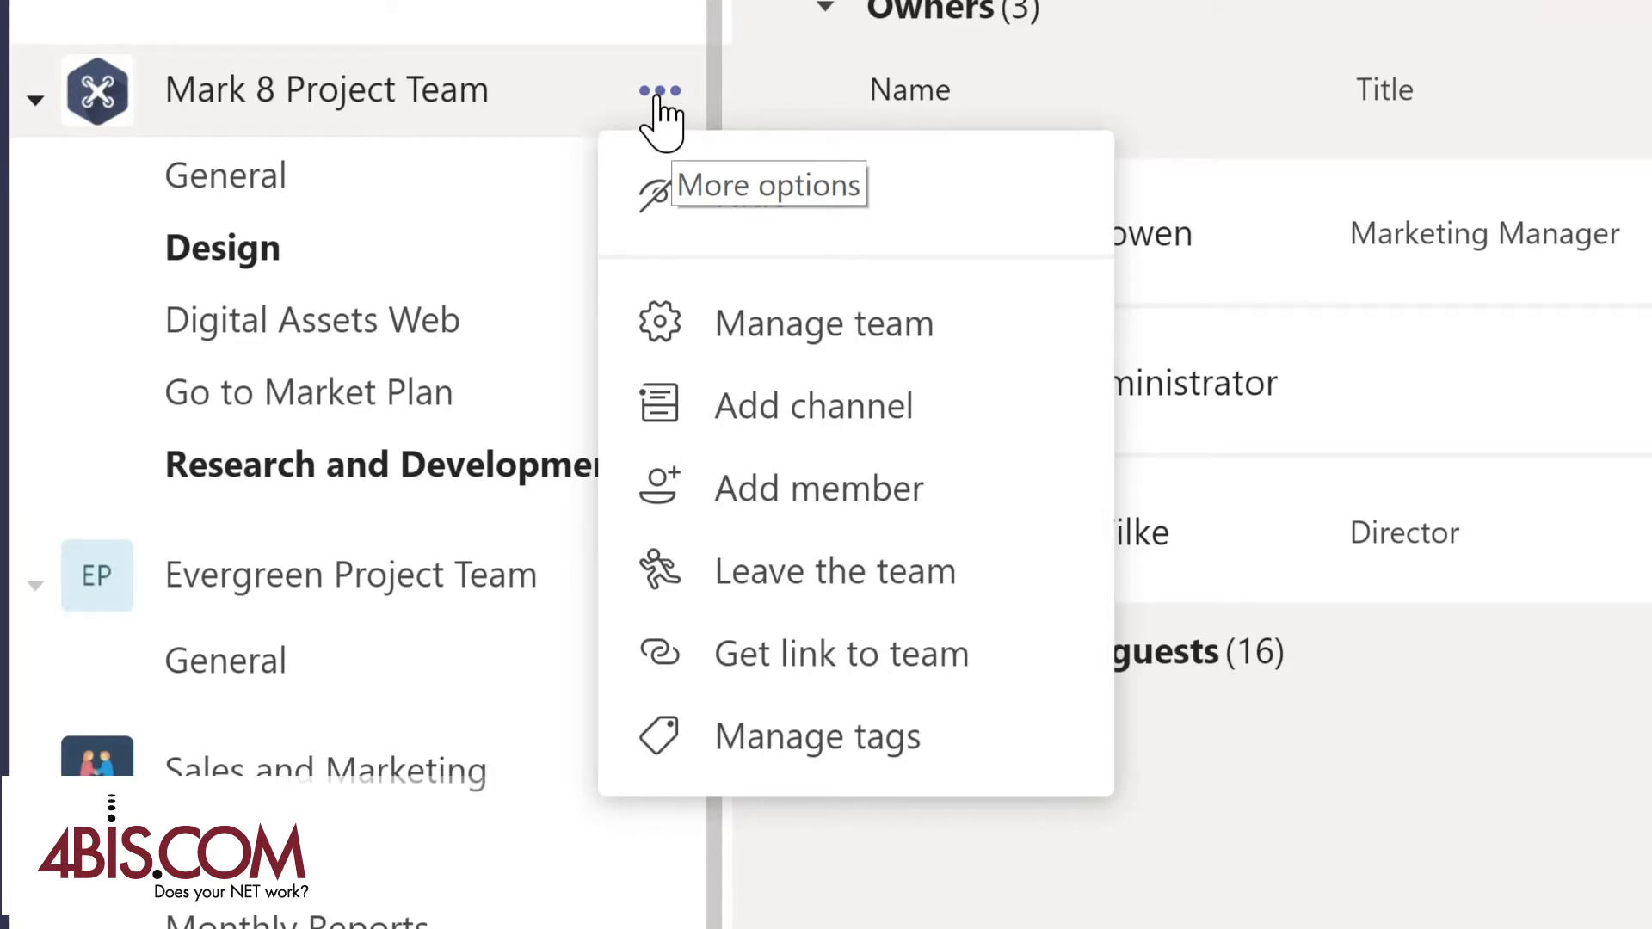
{"action": "left_click", "coordinate": [800, 340]}
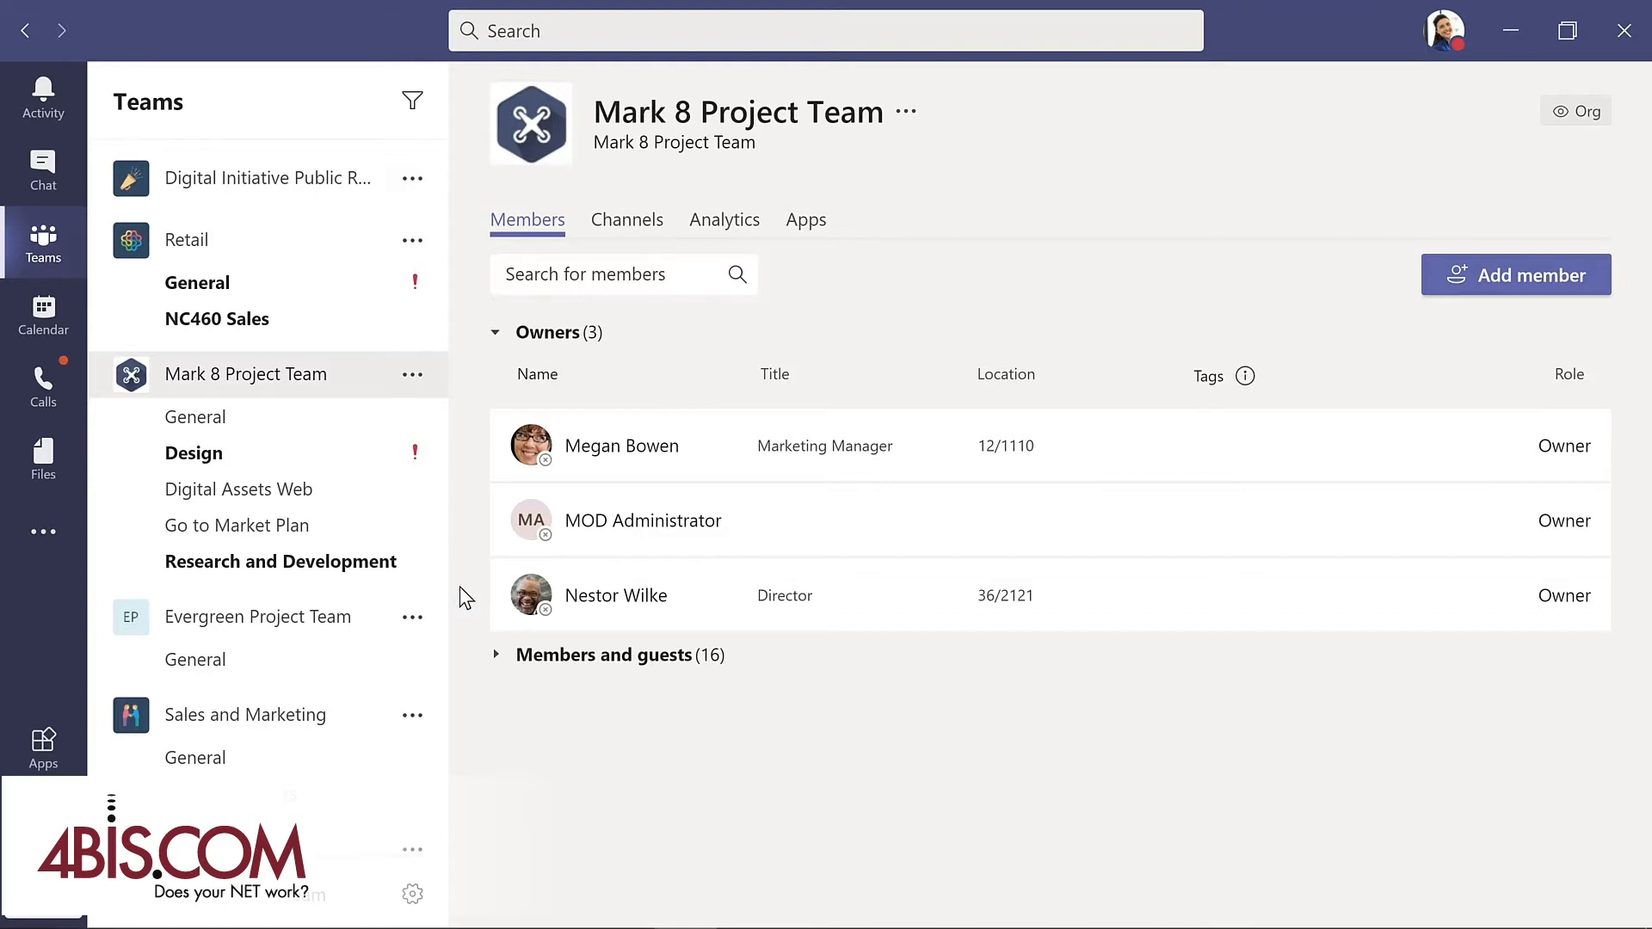
{"action": "left_click", "coordinate": [561, 664]}
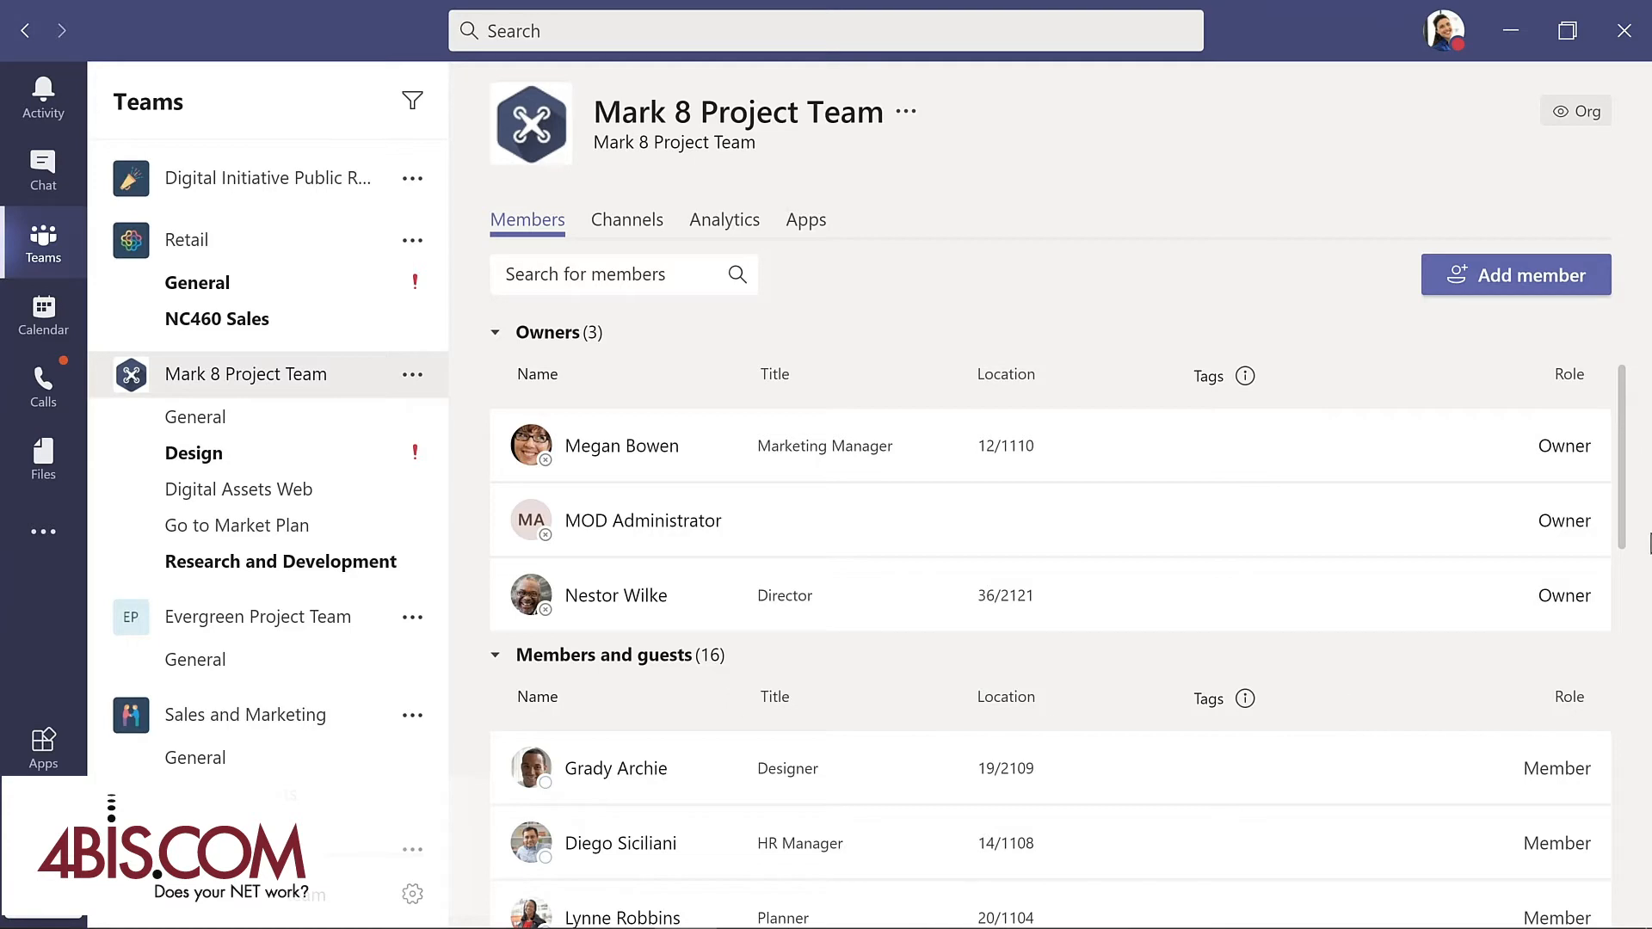
{"action": "scroll", "coordinate": [1642, 603], "scroll_direction": "down", "scroll_amount": 1}
{"action": "scroll", "coordinate": [1639, 594], "scroll_direction": "down", "scroll_amount": 5}
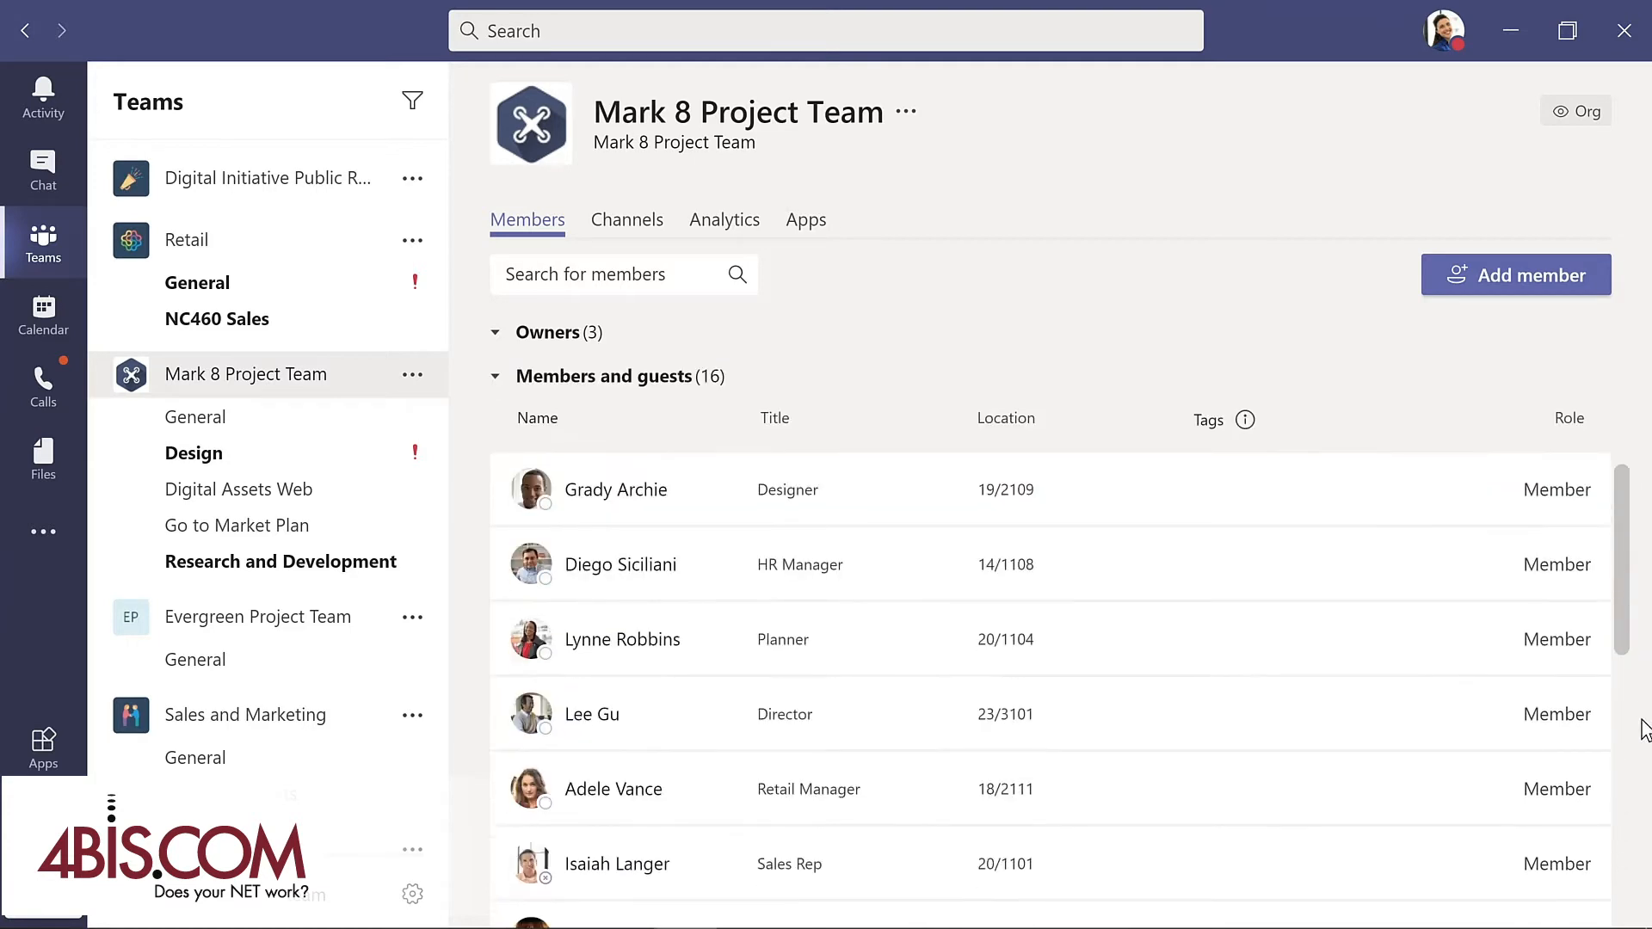
{"action": "scroll", "coordinate": [1639, 826], "scroll_direction": "down", "scroll_amount": 6}
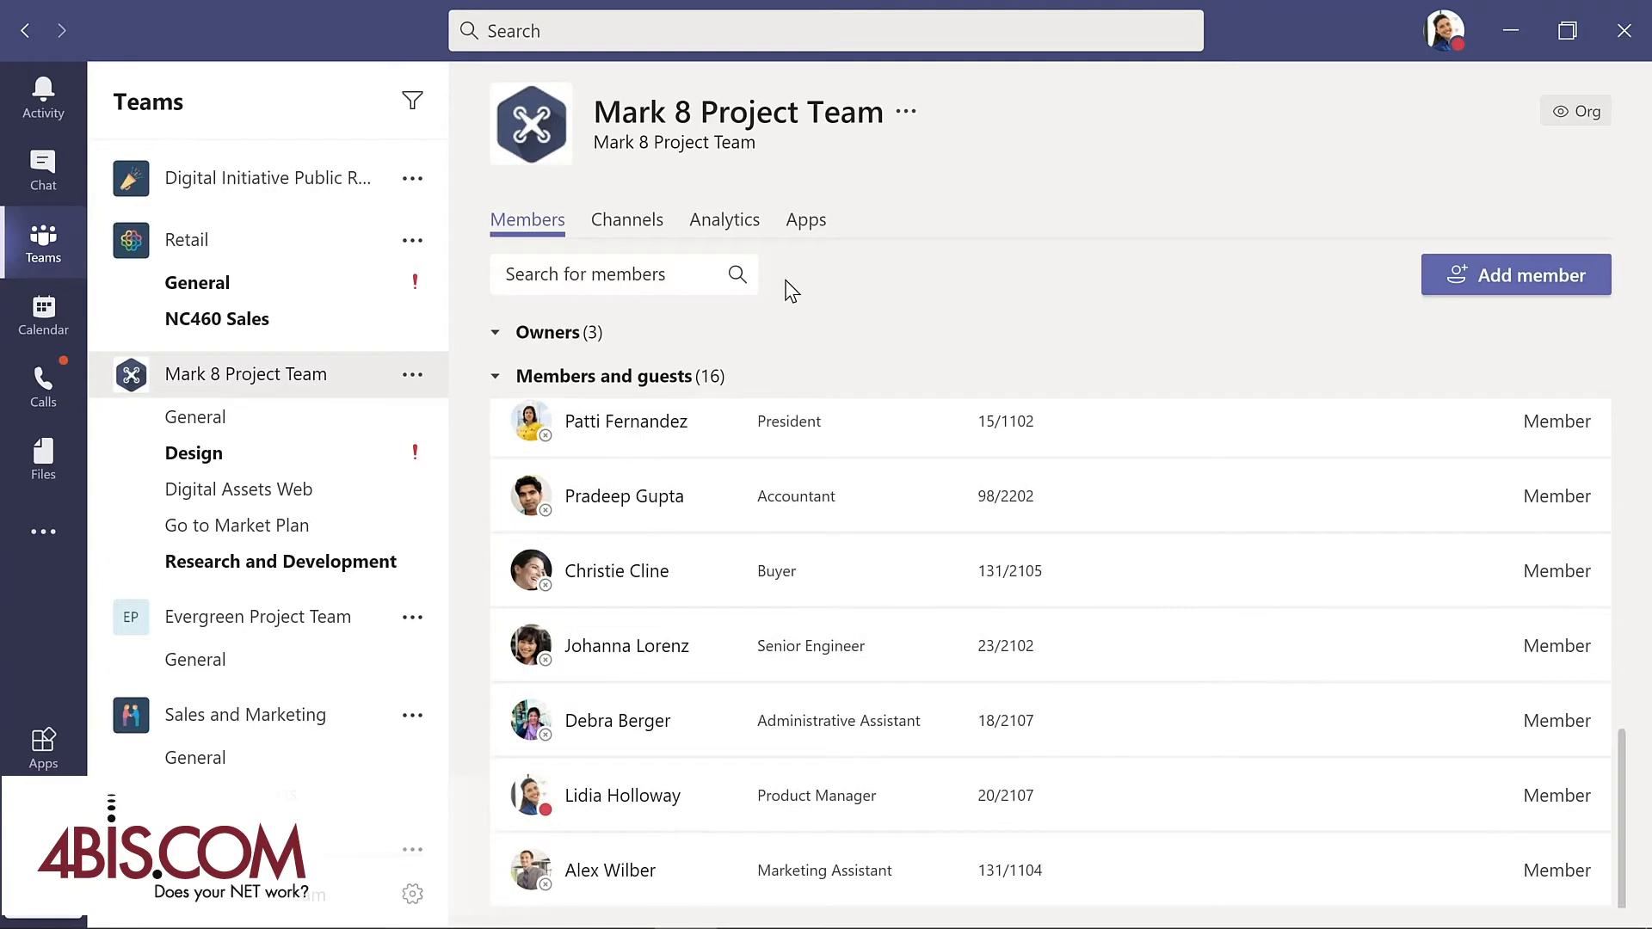
{"action": "left_click", "coordinate": [628, 225]}
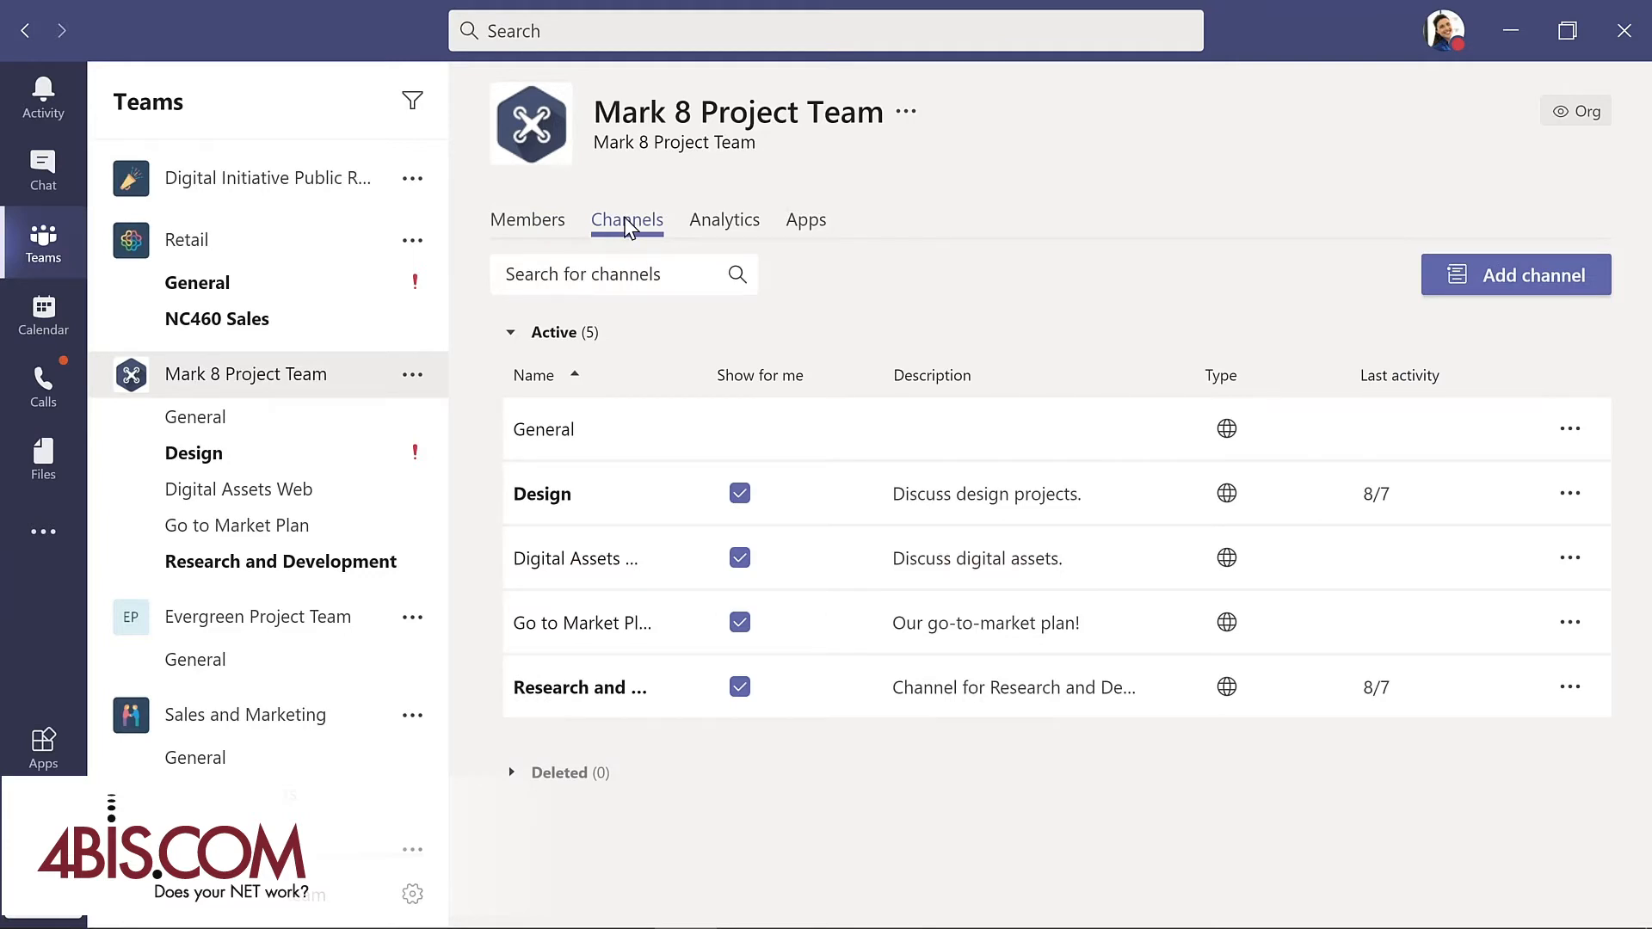
{"action": "left_click", "coordinate": [723, 229]}
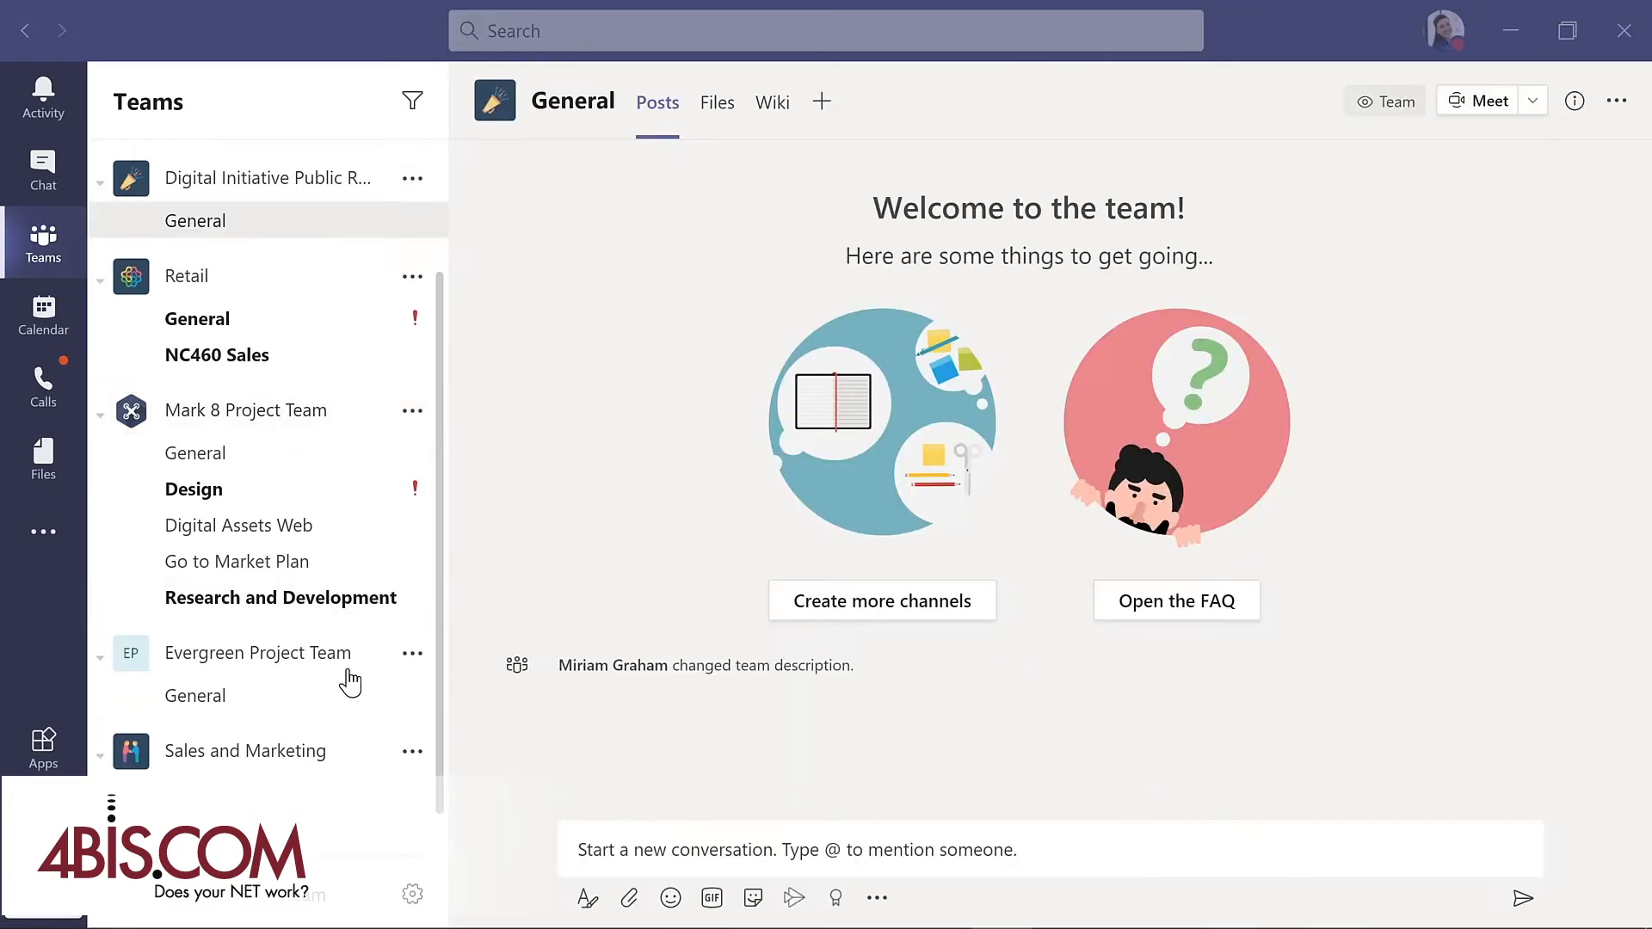
Add the director as a member of Evergreen Project Team and close the member dialog.
{"action": "left_click", "coordinate": [413, 655]}
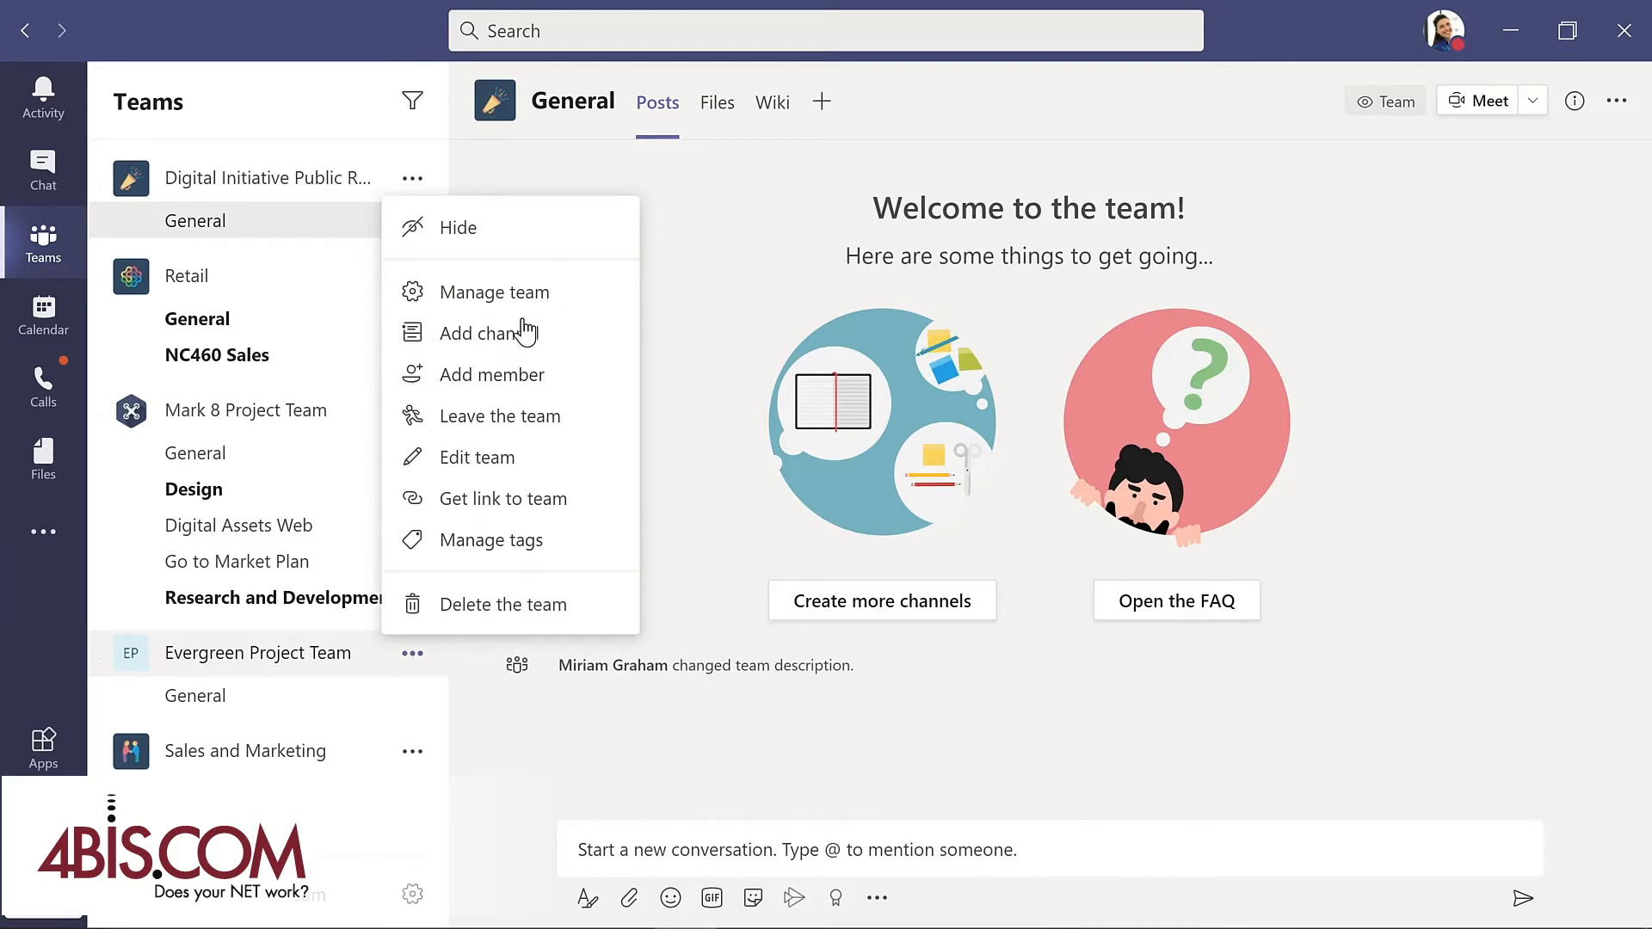
{"action": "left_click", "coordinate": [487, 379]}
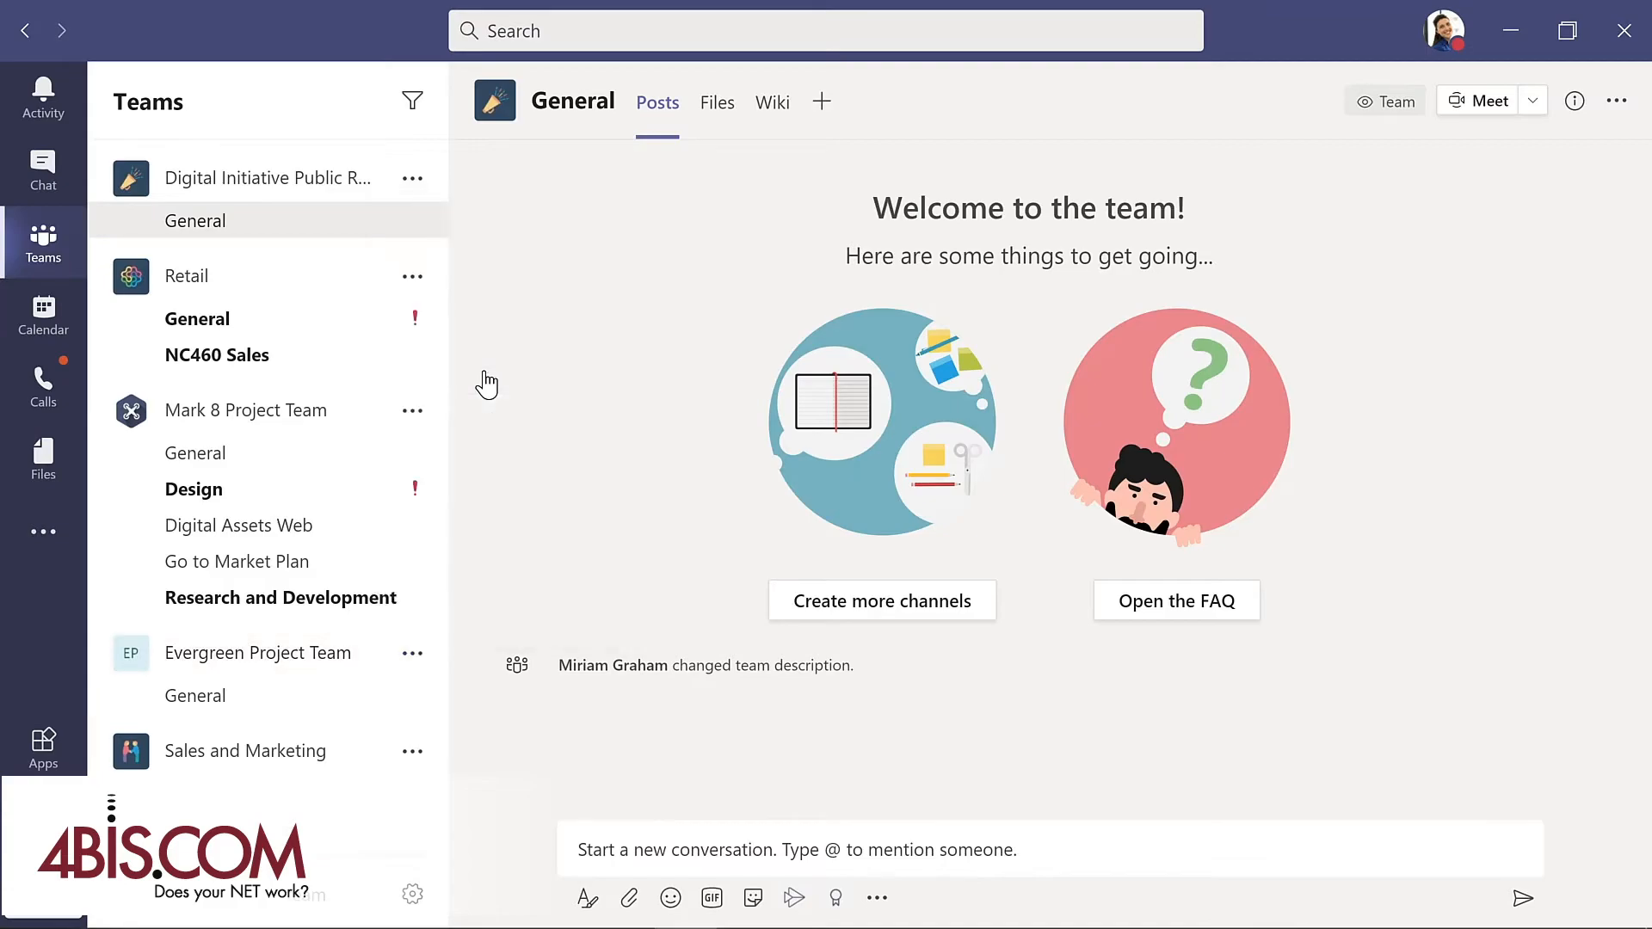
{"action": "type", "text": "nestor"}
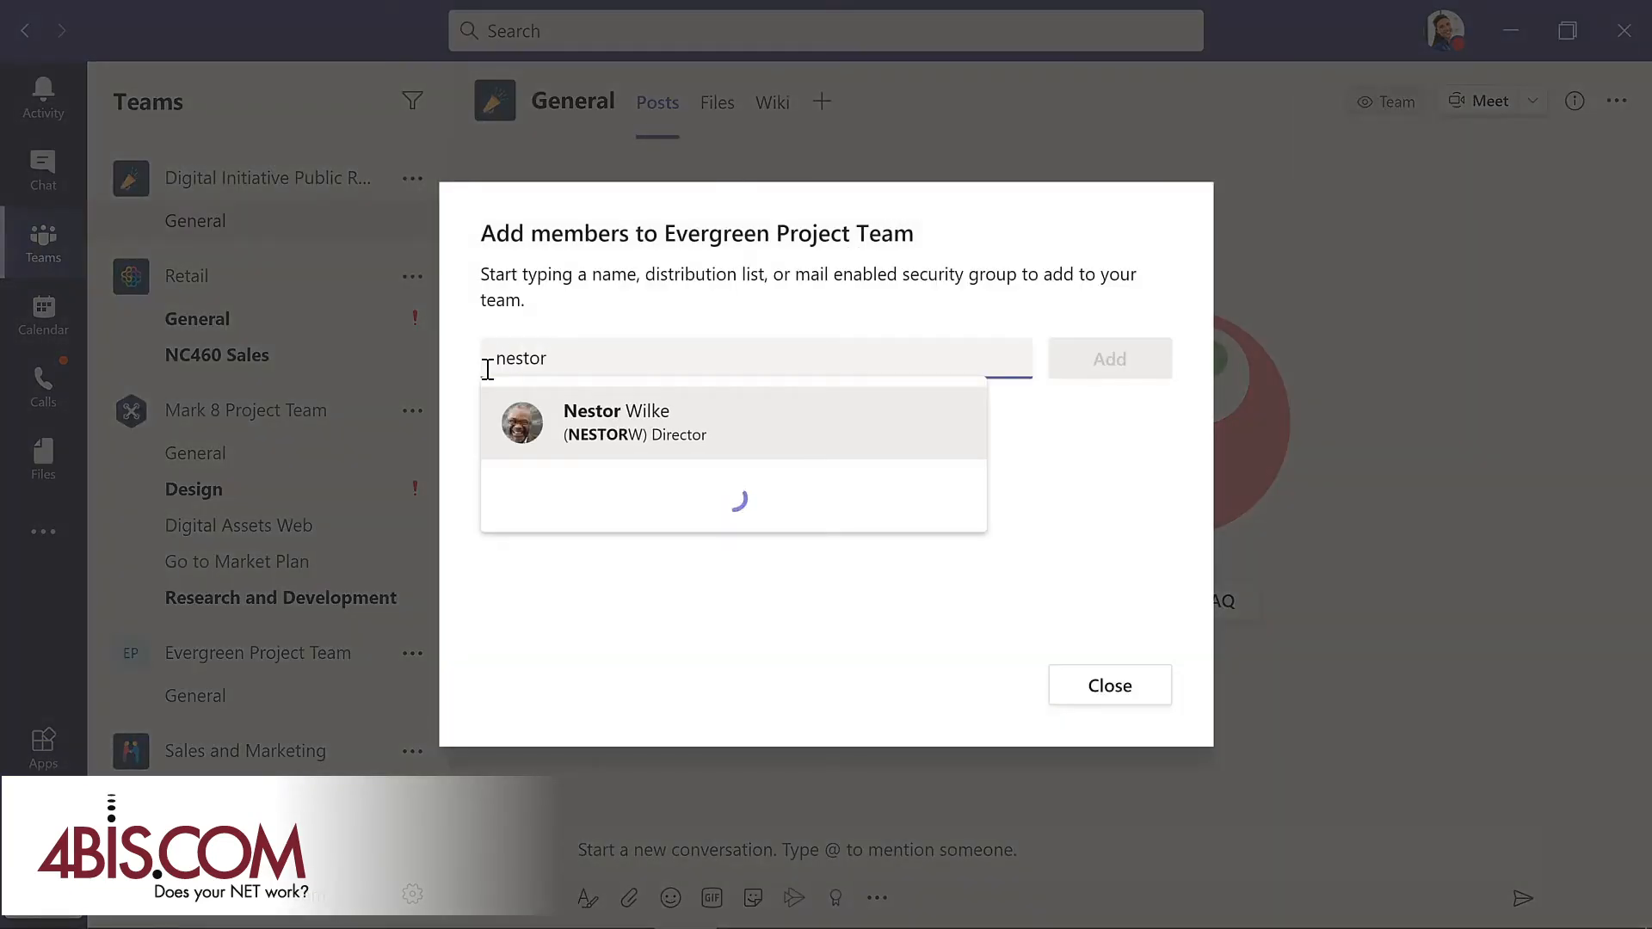
{"action": "key", "text": "Return"}
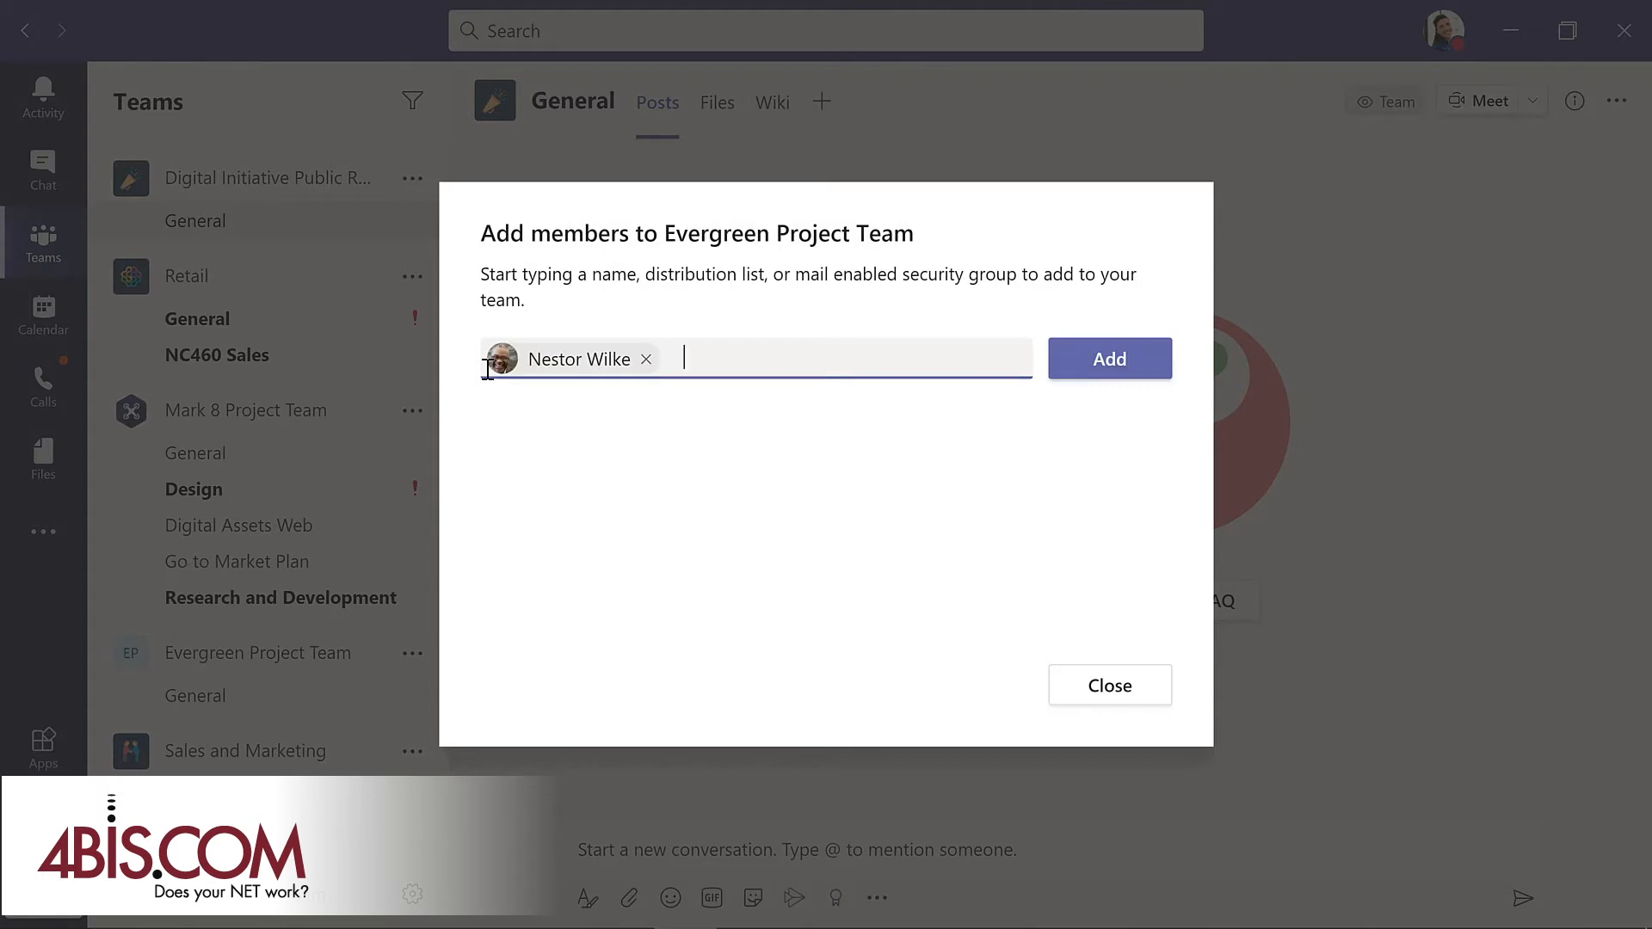
{"action": "left_click", "coordinate": [1121, 366]}
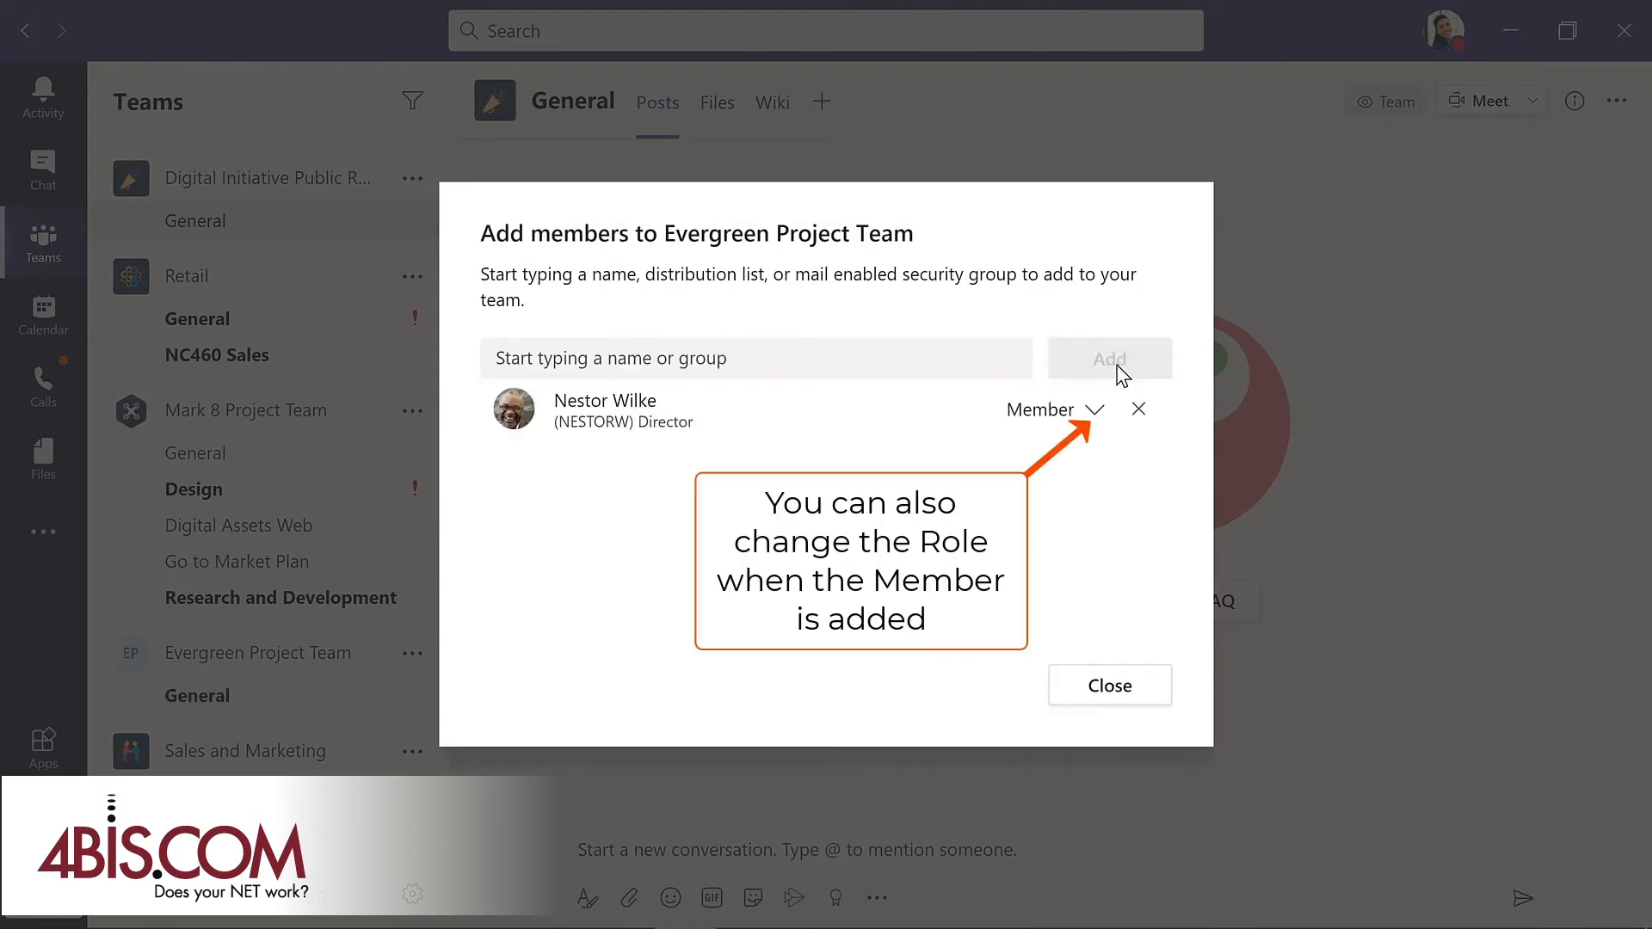
{"action": "left_click", "coordinate": [1108, 680]}
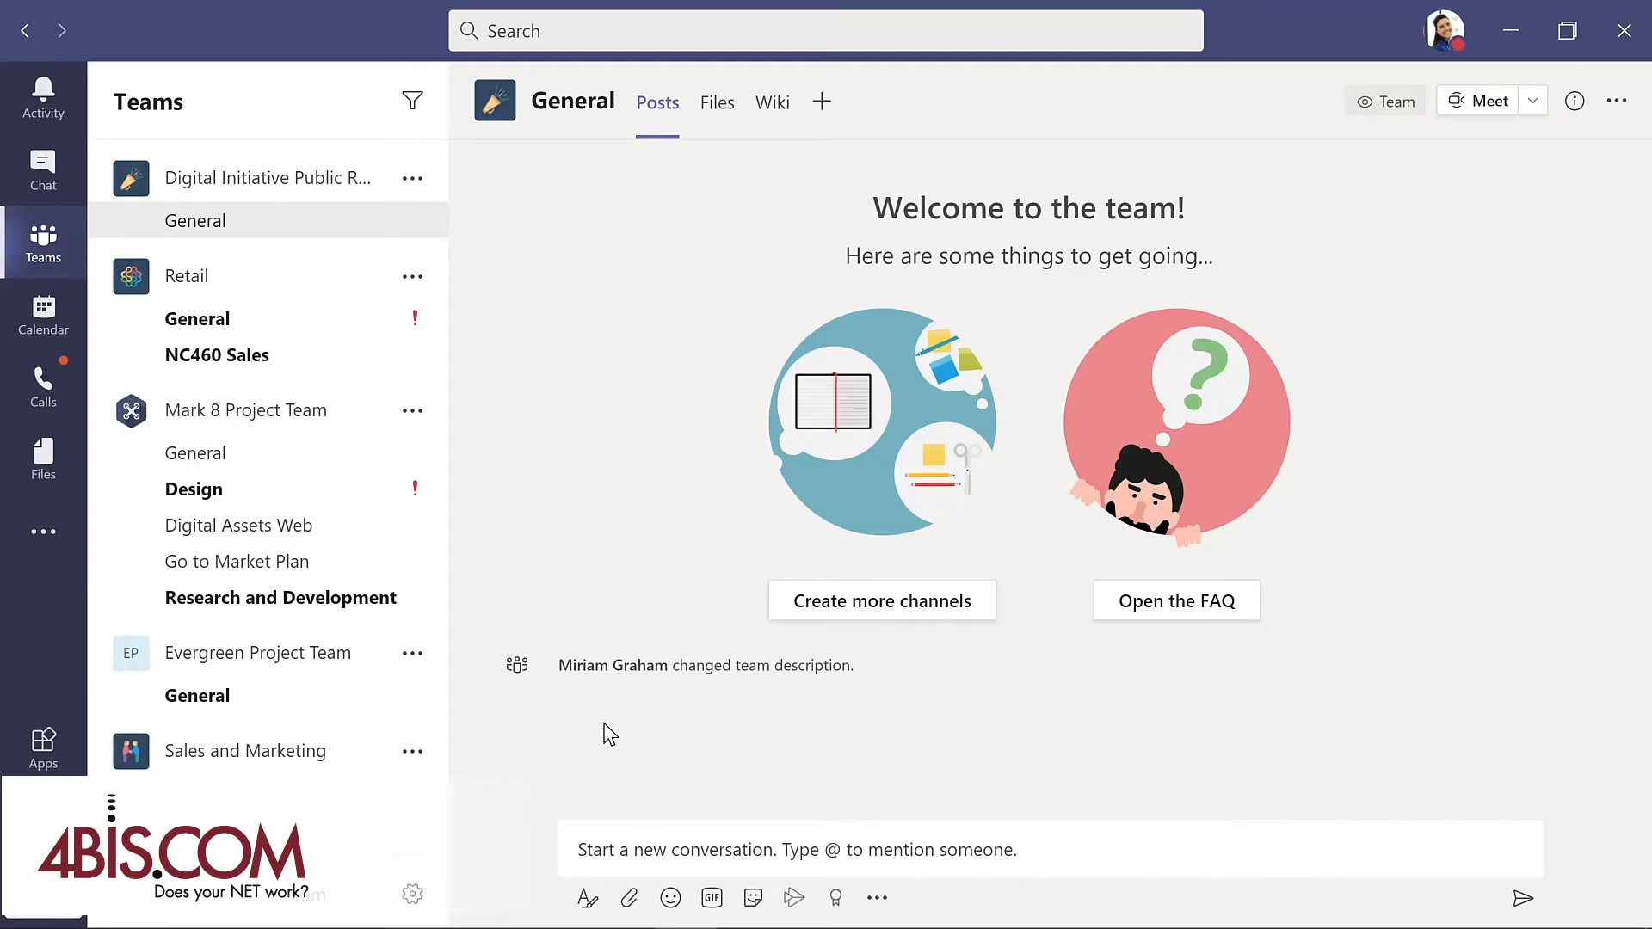
Change the director's role in Evergreen Project Team to Owner.
{"action": "left_click", "coordinate": [413, 656]}
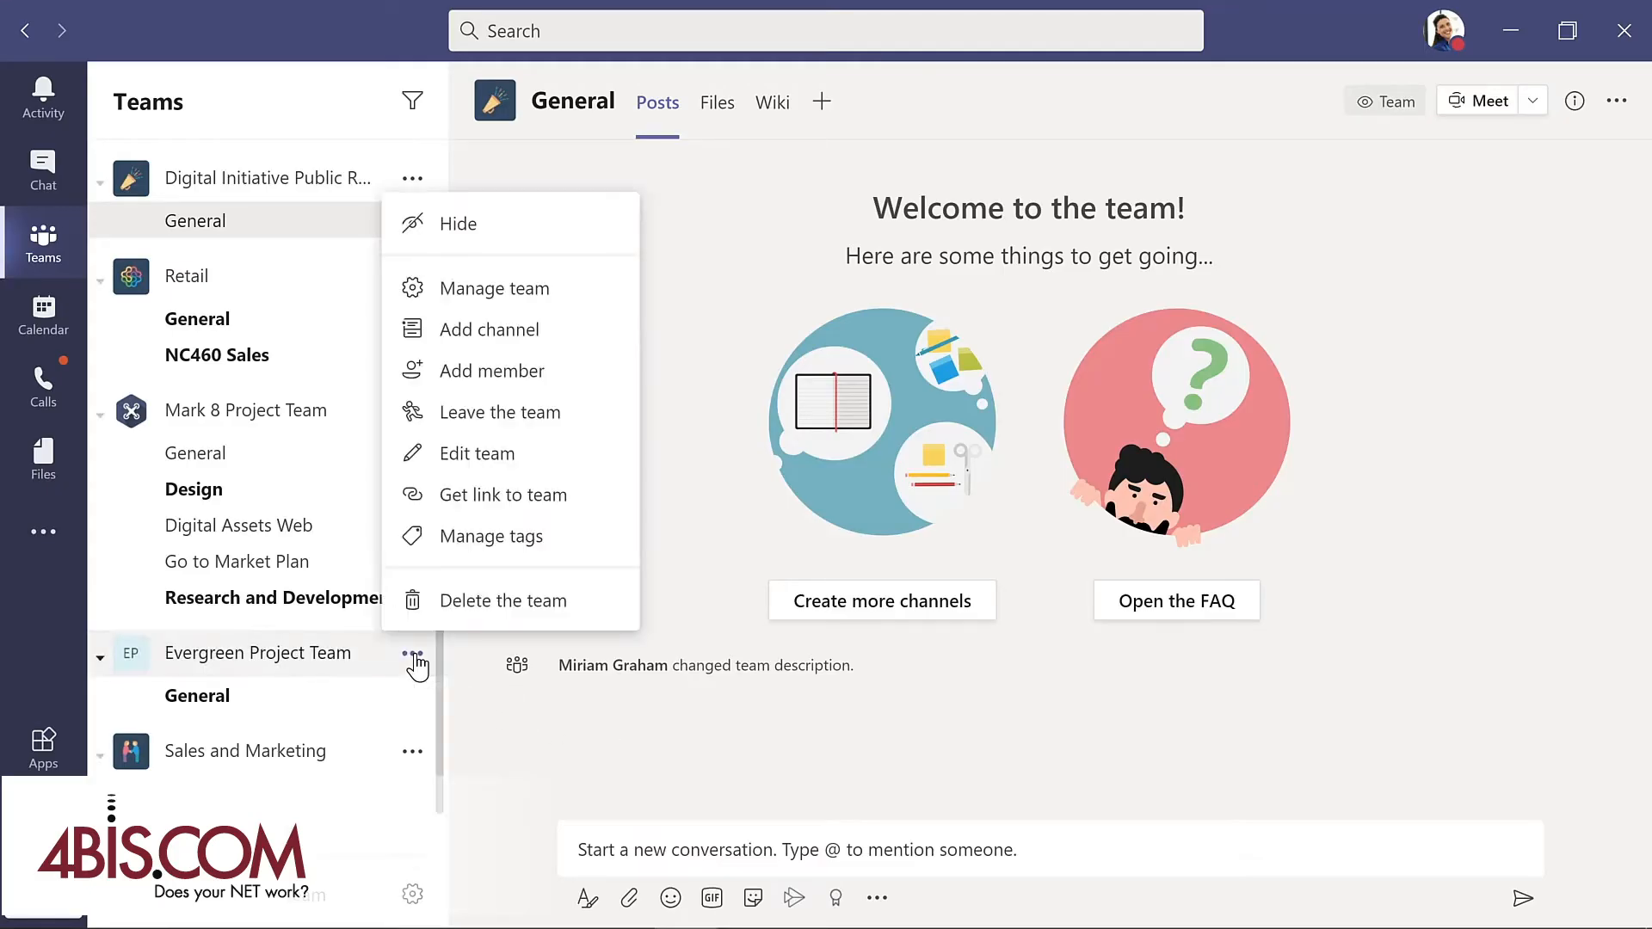
{"action": "left_click", "coordinate": [507, 290]}
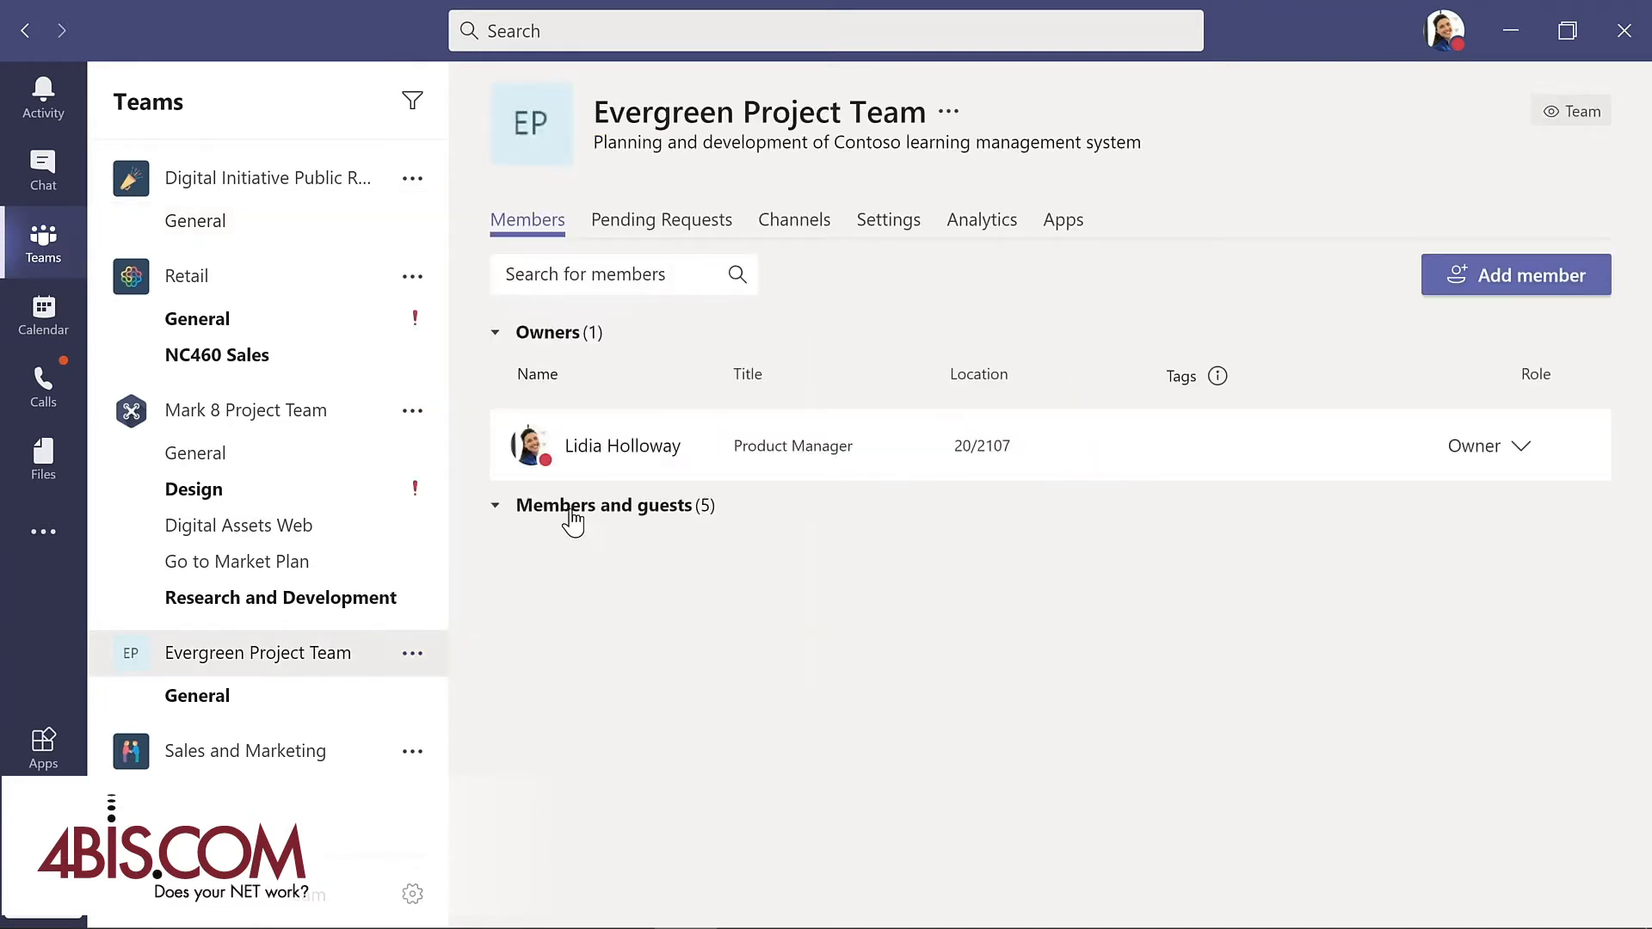
{"action": "left_click", "coordinate": [571, 511]}
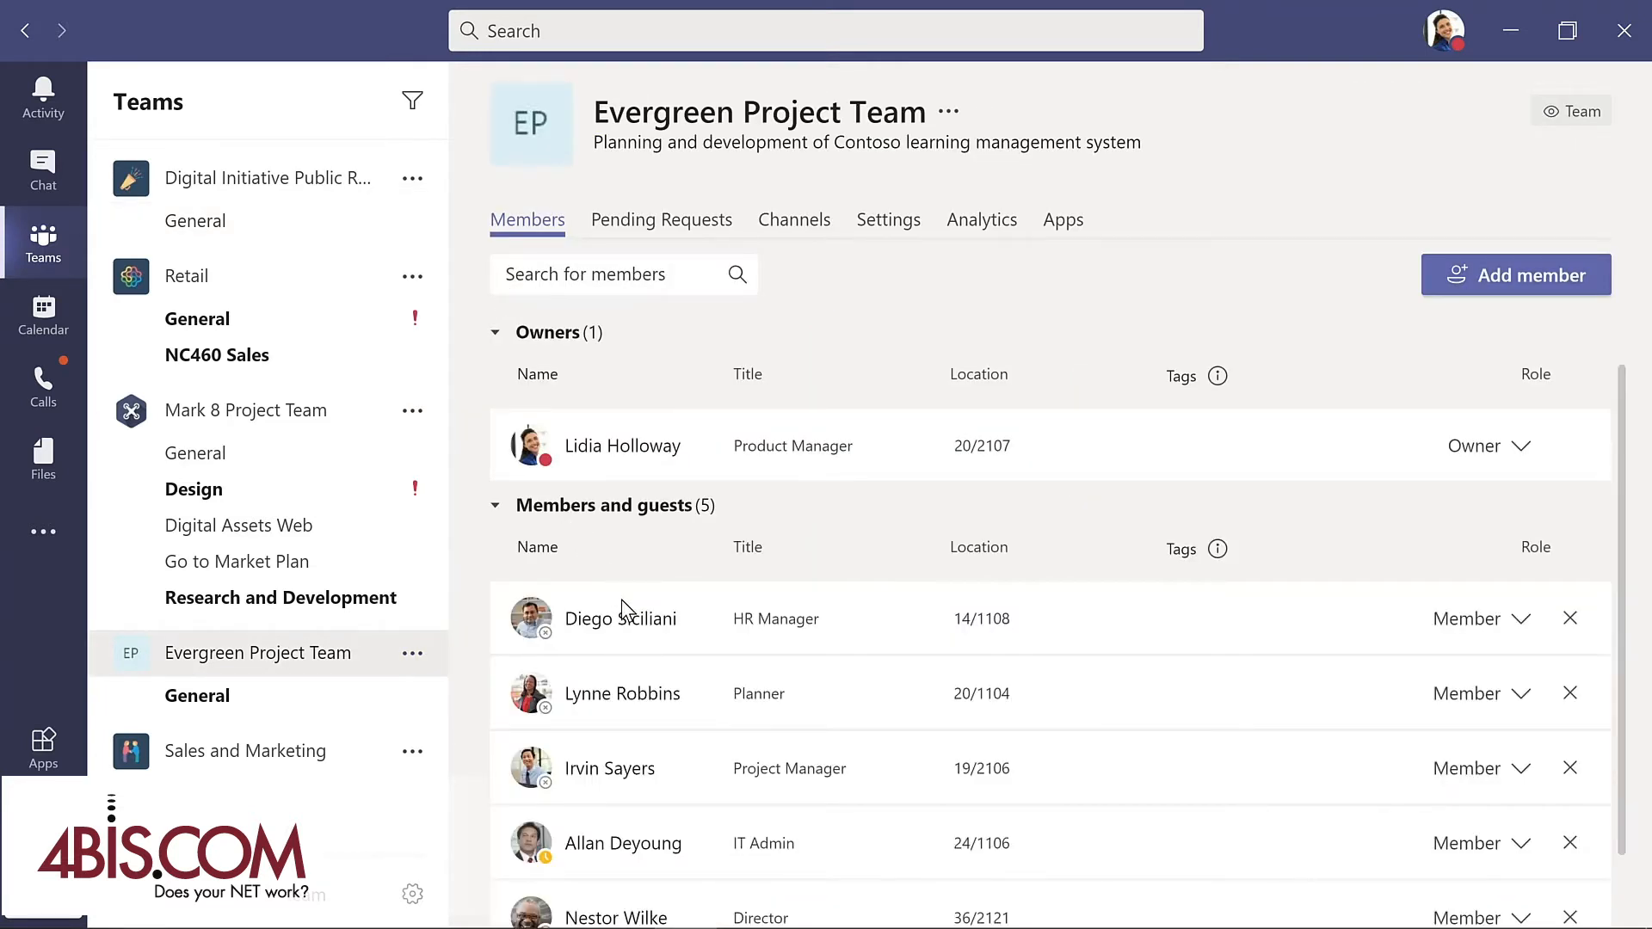
{"action": "scroll", "coordinate": [631, 628], "scroll_direction": "down", "scroll_amount": 1}
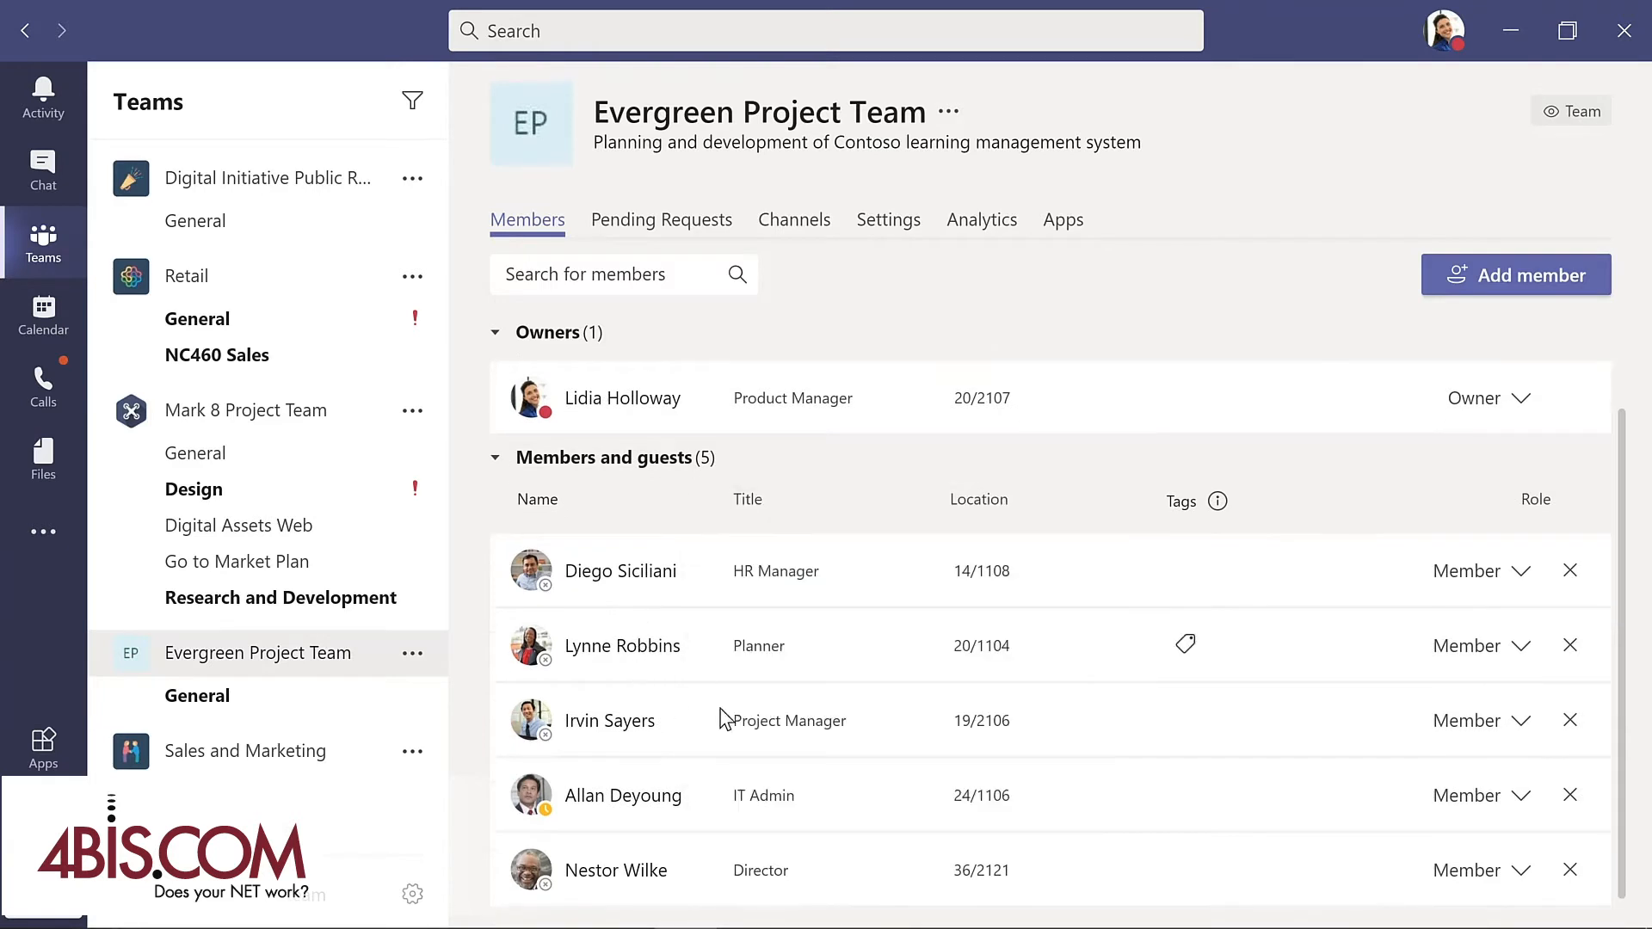
{"action": "left_click", "coordinate": [1521, 879]}
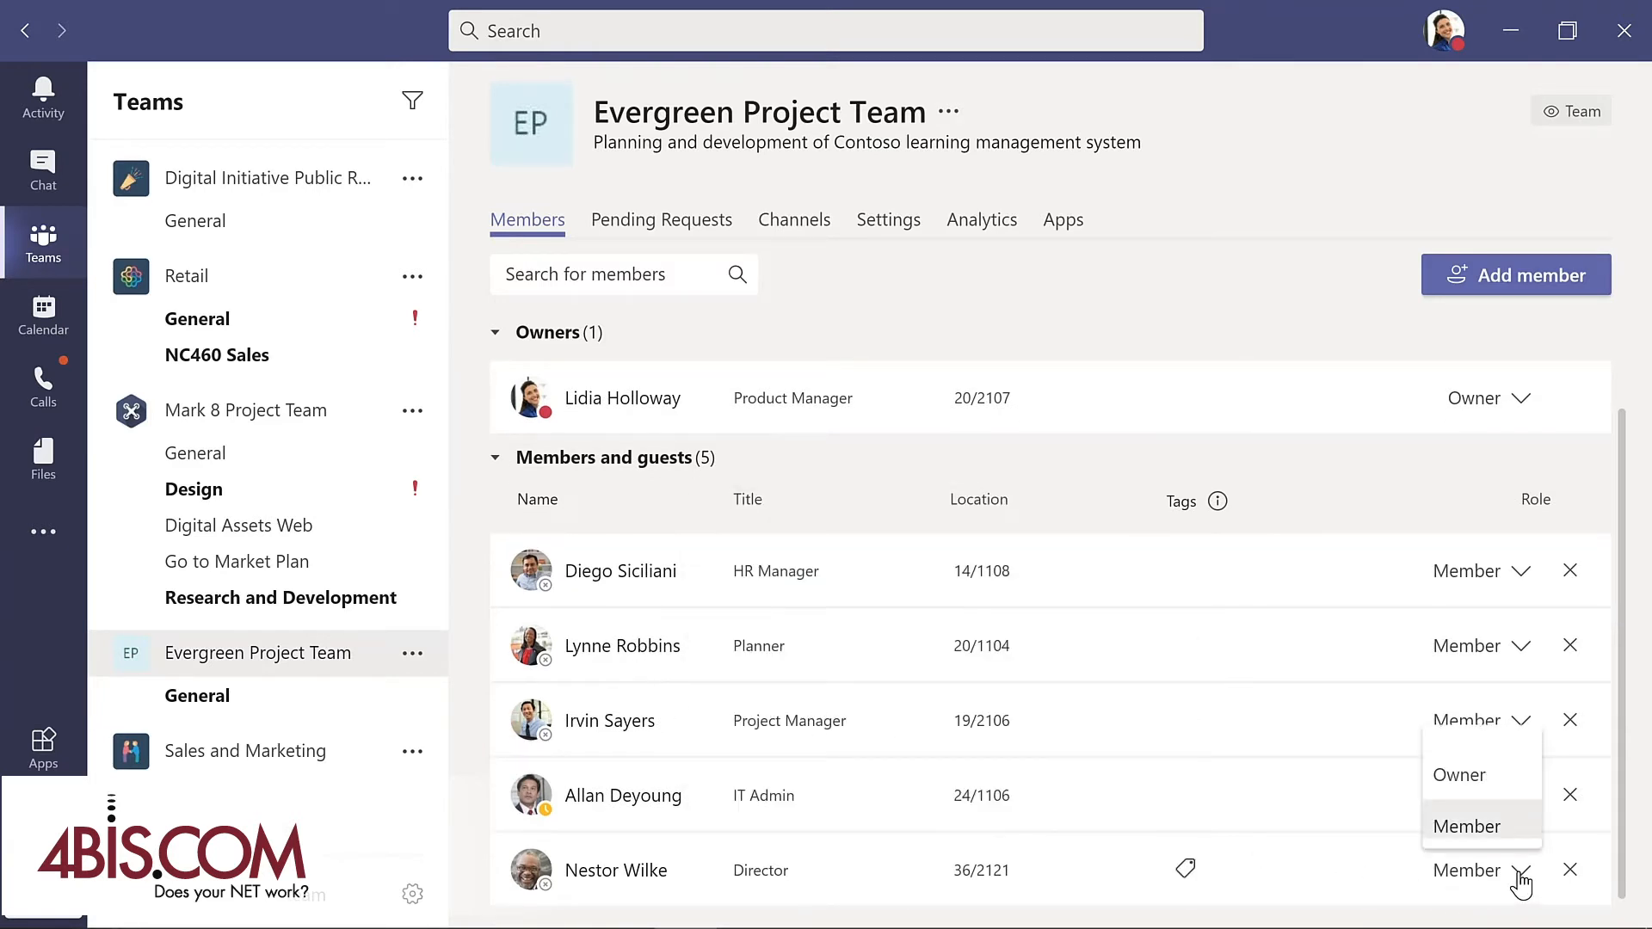
{"action": "left_click", "coordinate": [1471, 776]}
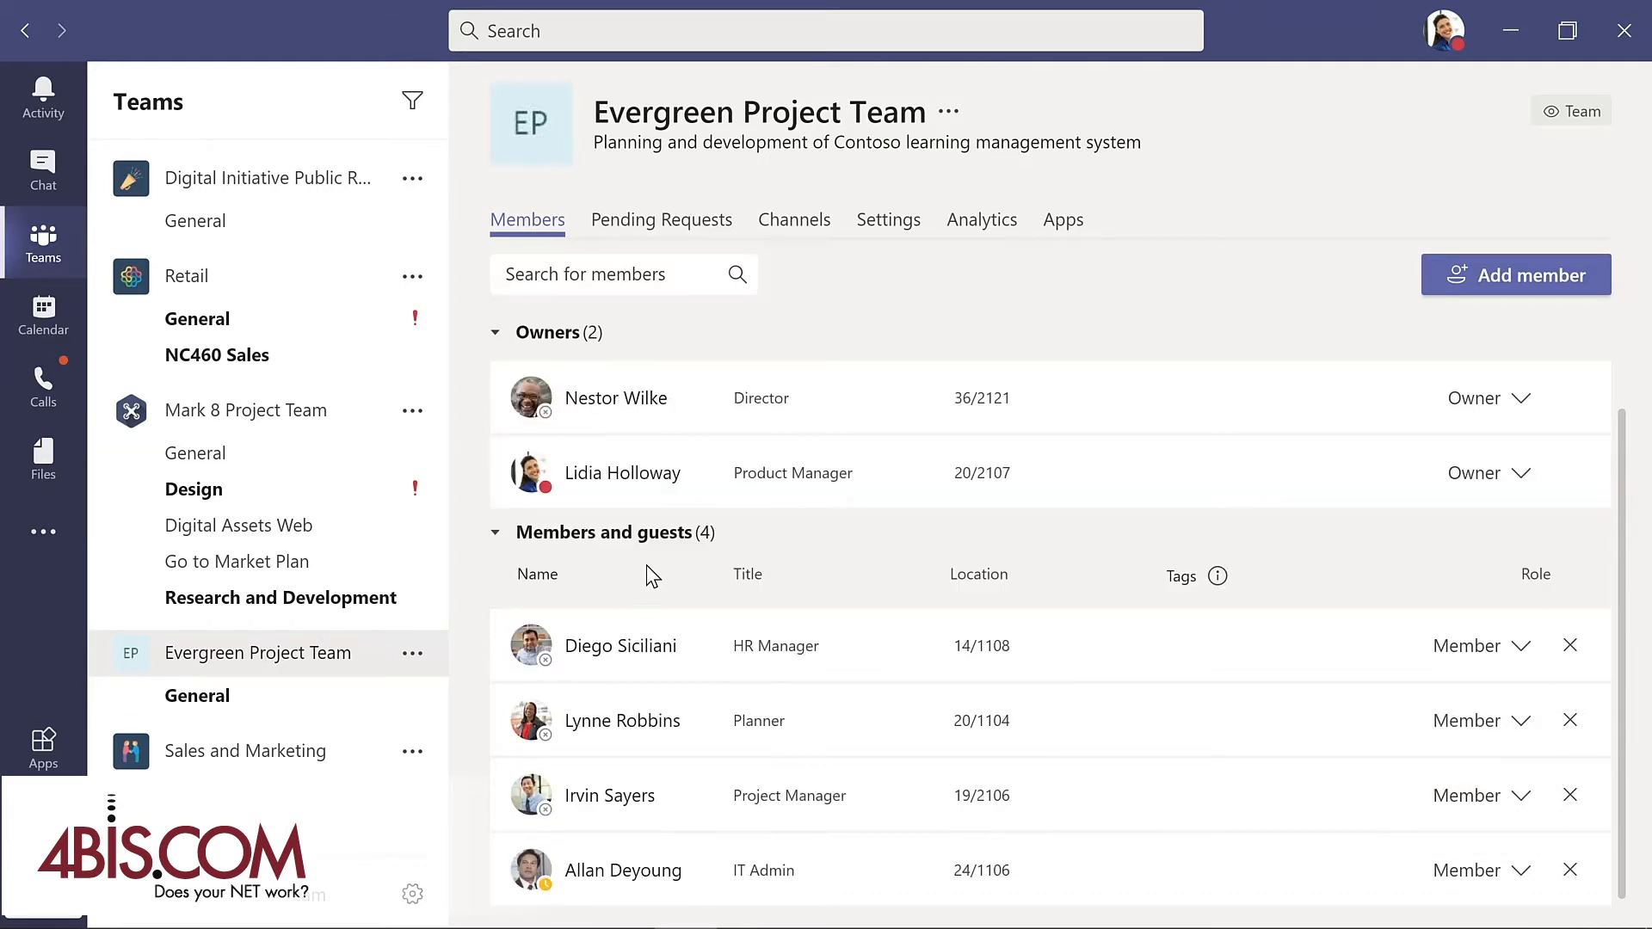
Start an announcement in Evergreen Project Team's General channel with a headline welcoming the new director by first name.
{"action": "left_click", "coordinate": [220, 693]}
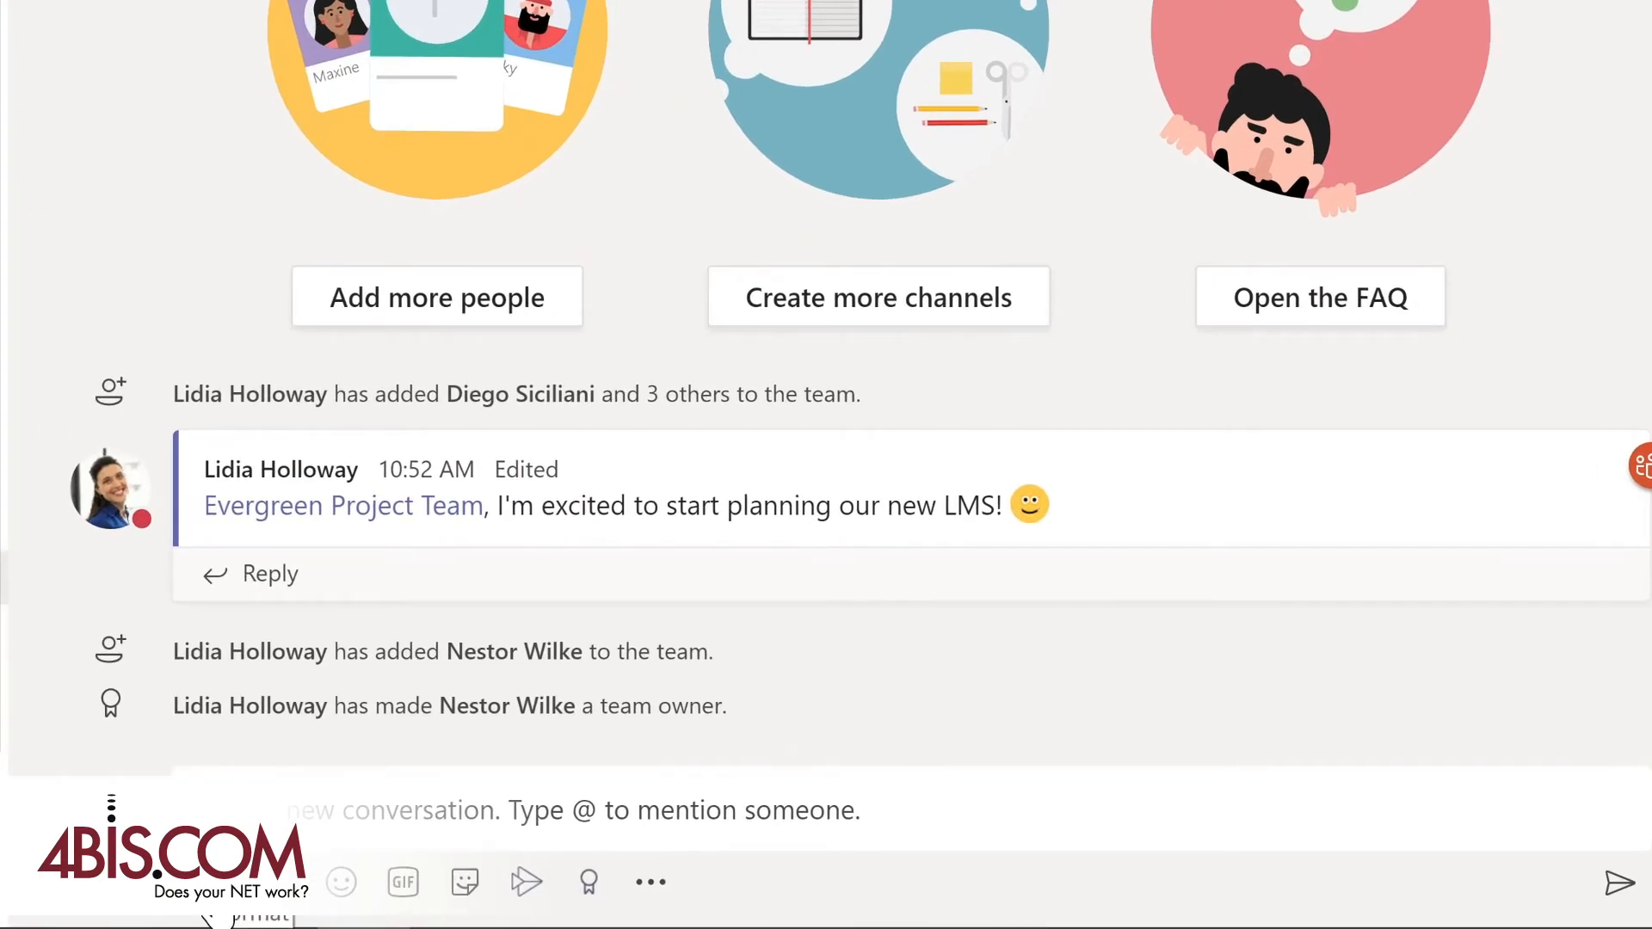
{"action": "left_click", "coordinate": [216, 885]}
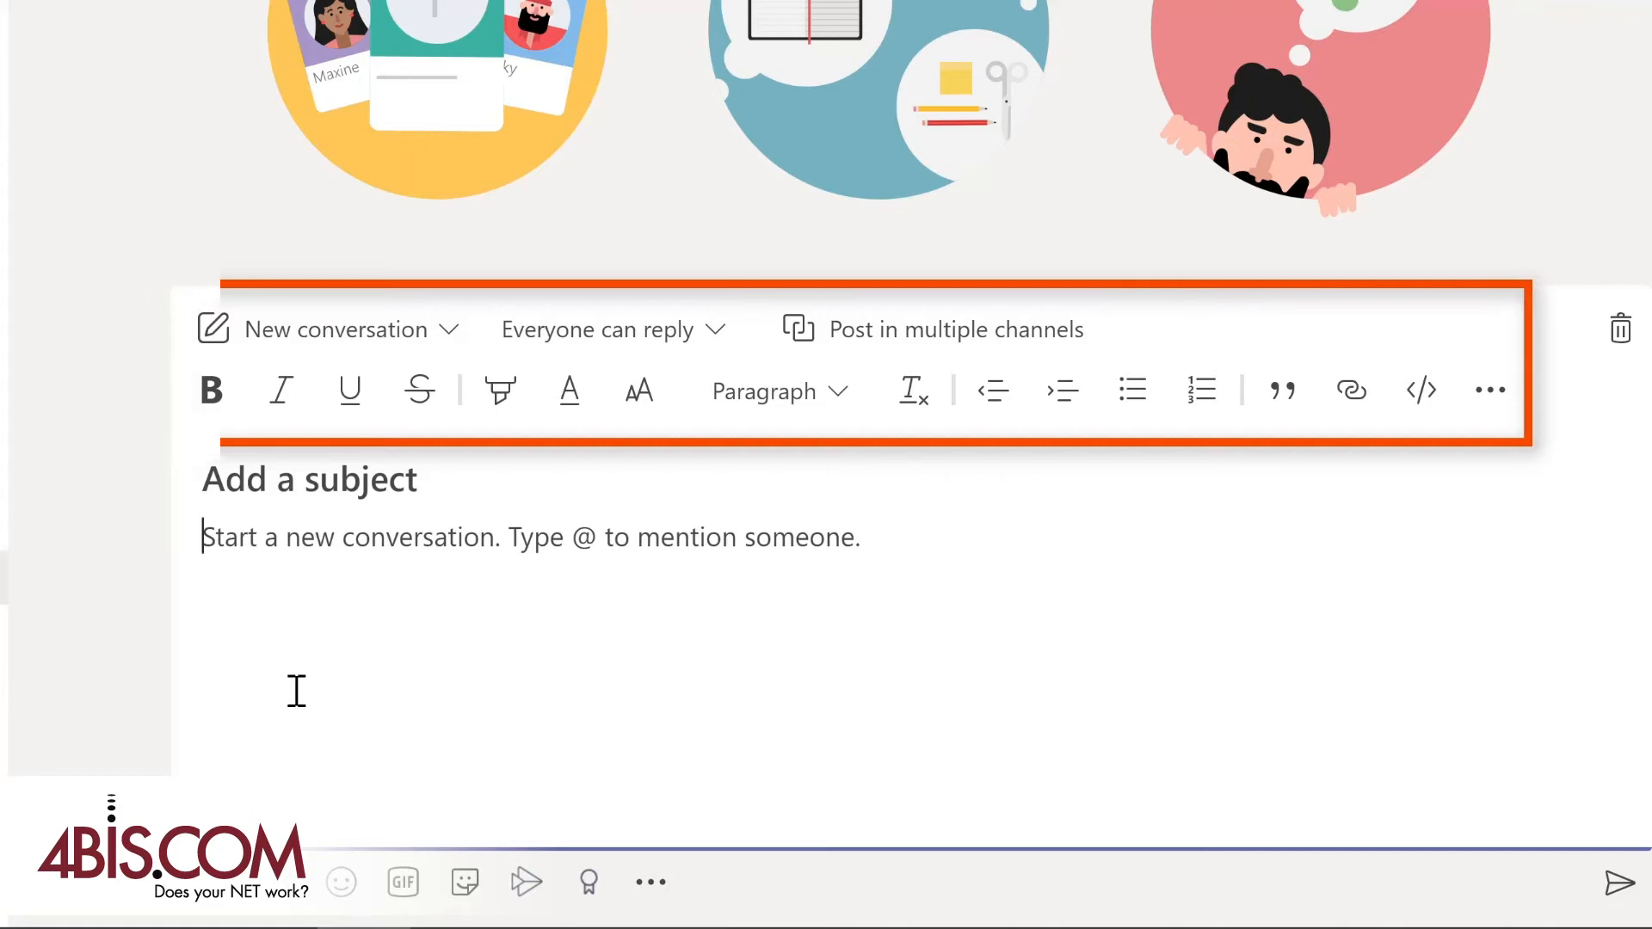
{"action": "left_click", "coordinate": [451, 331]}
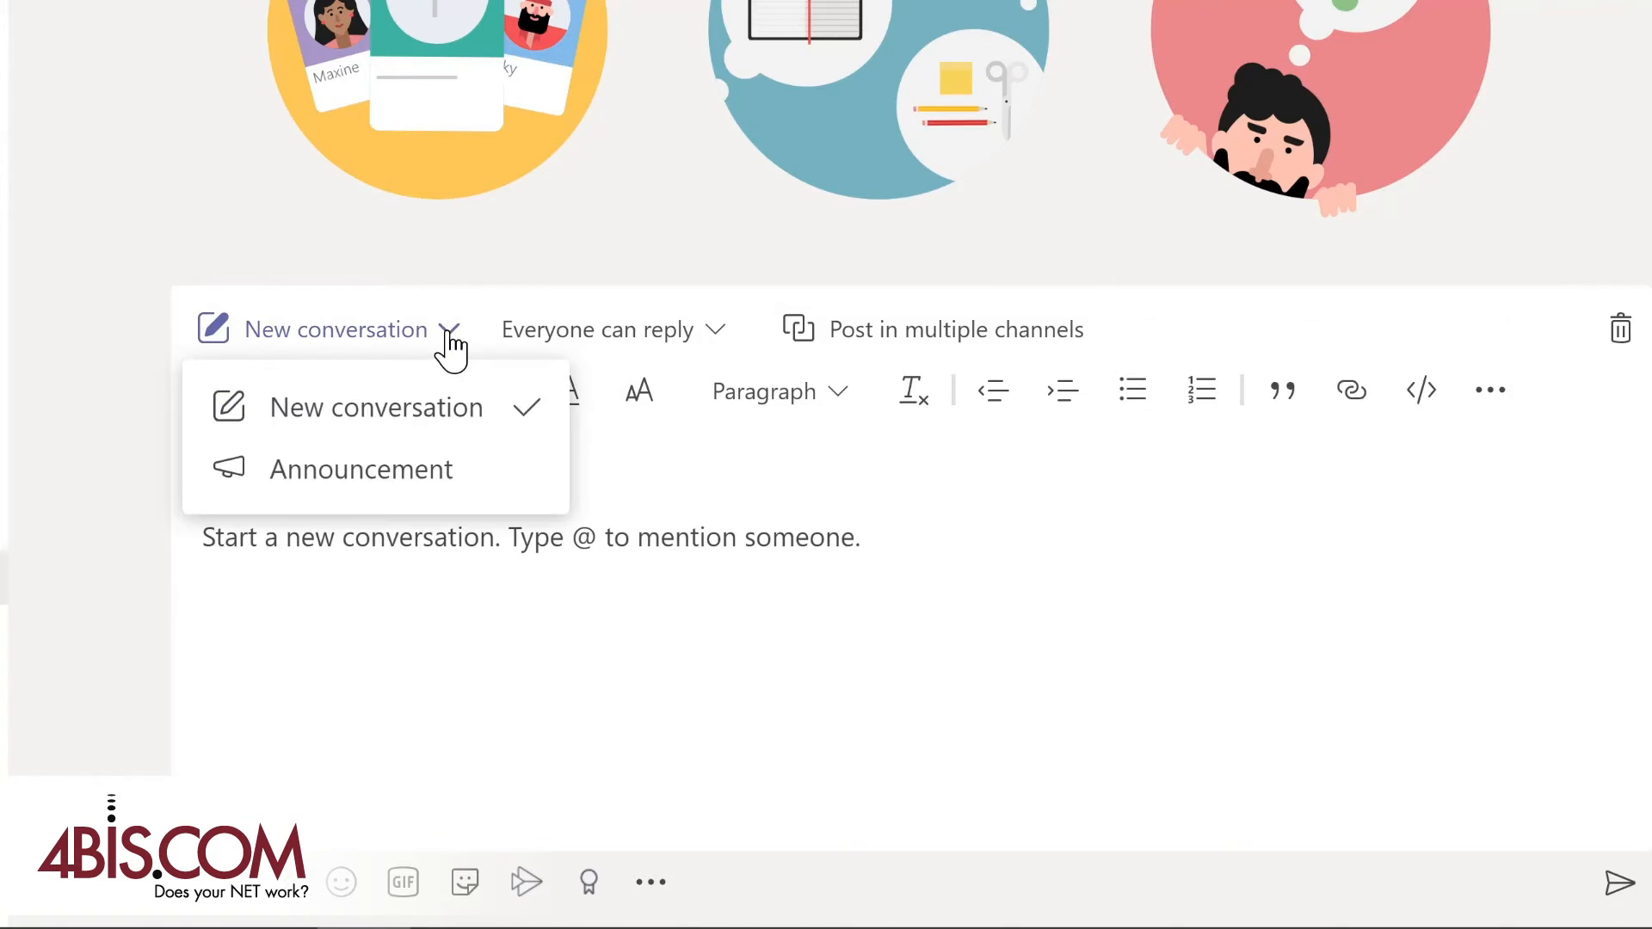
{"action": "left_click", "coordinate": [383, 471]}
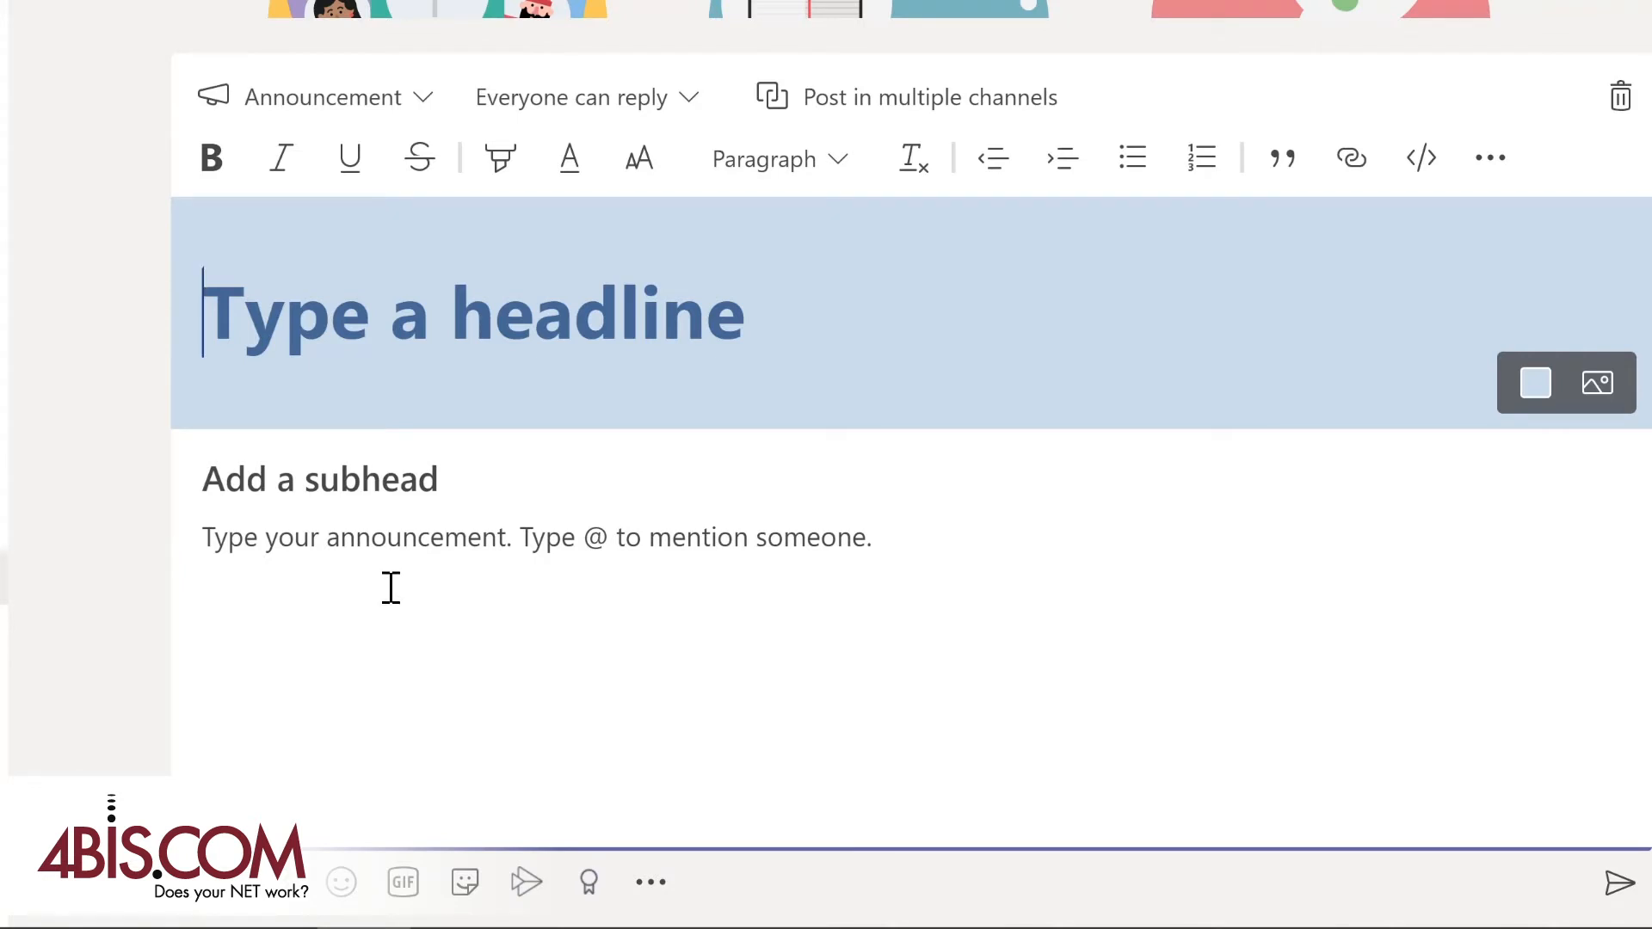
{"action": "type", "text": "Welcome Nestor!"}
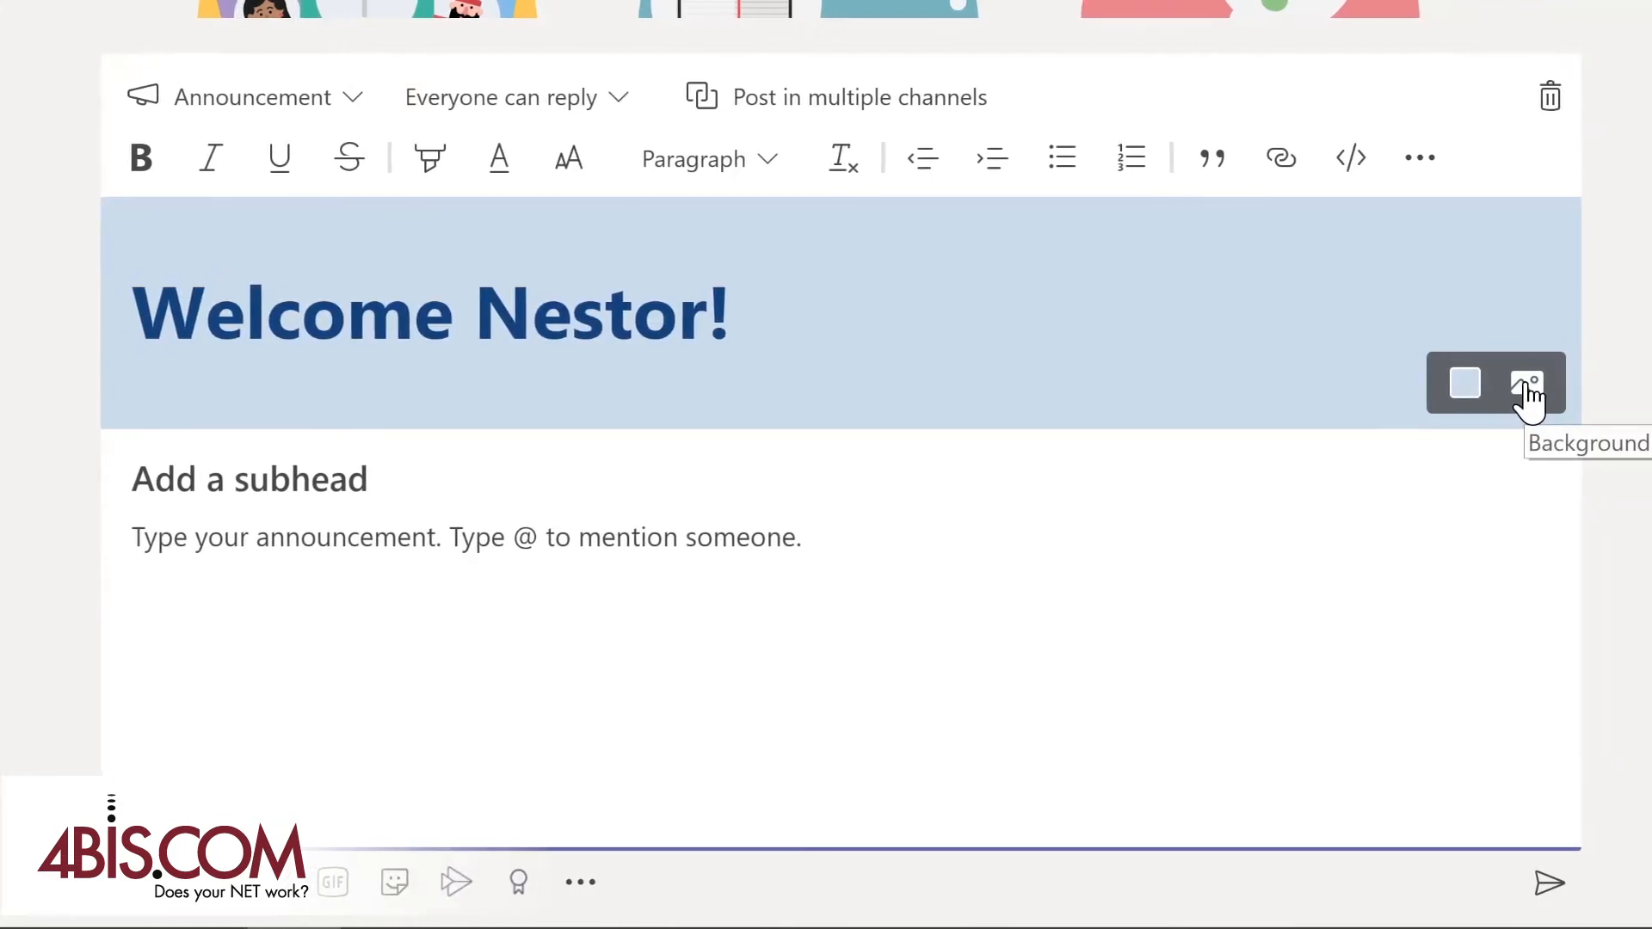
Give the announcement headline a dark teal background, add a welcome subhead and a message about joining the LMS planning team, and post it.
{"action": "left_click", "coordinate": [1445, 384]}
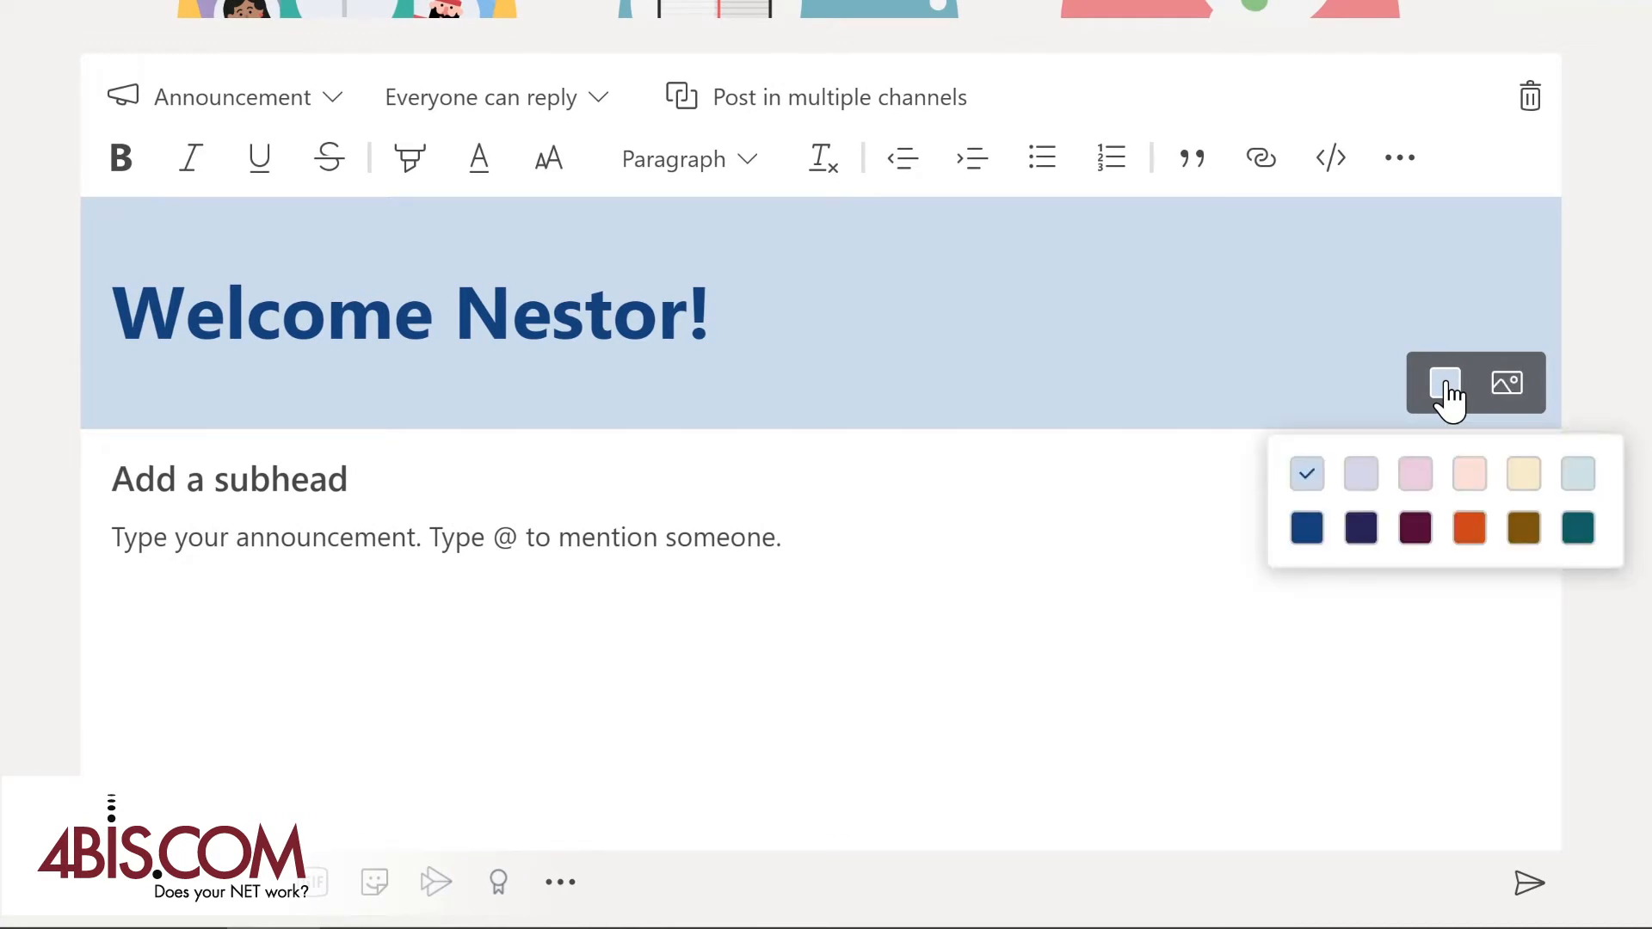
{"action": "left_click", "coordinate": [1578, 528]}
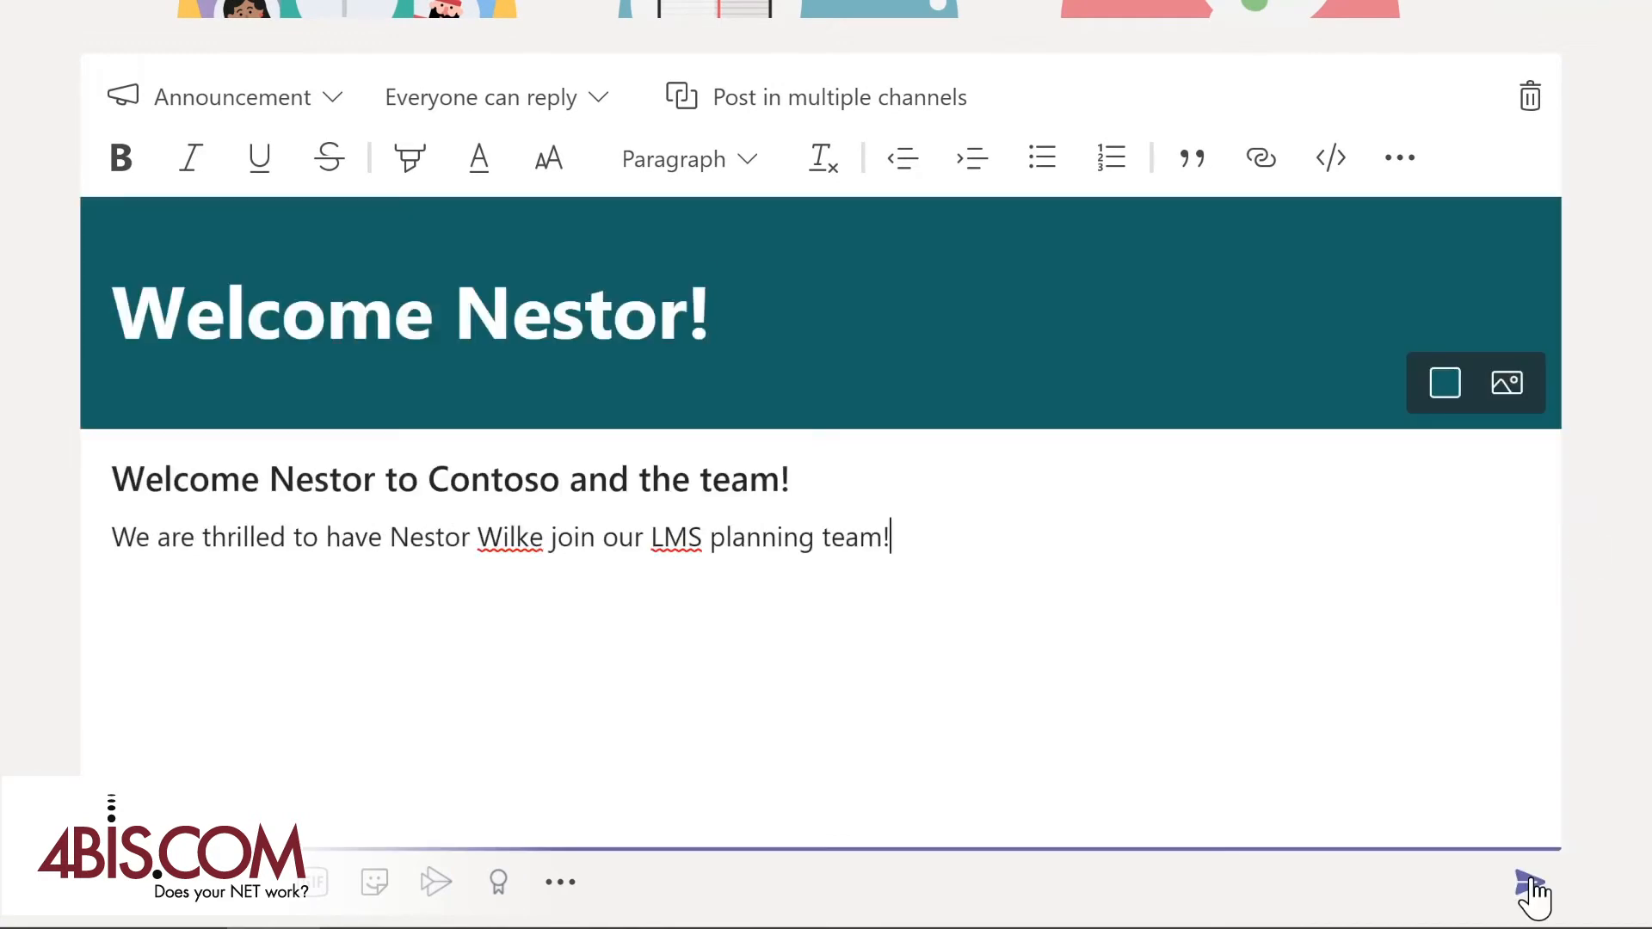
{"action": "left_click", "coordinate": [1531, 886]}
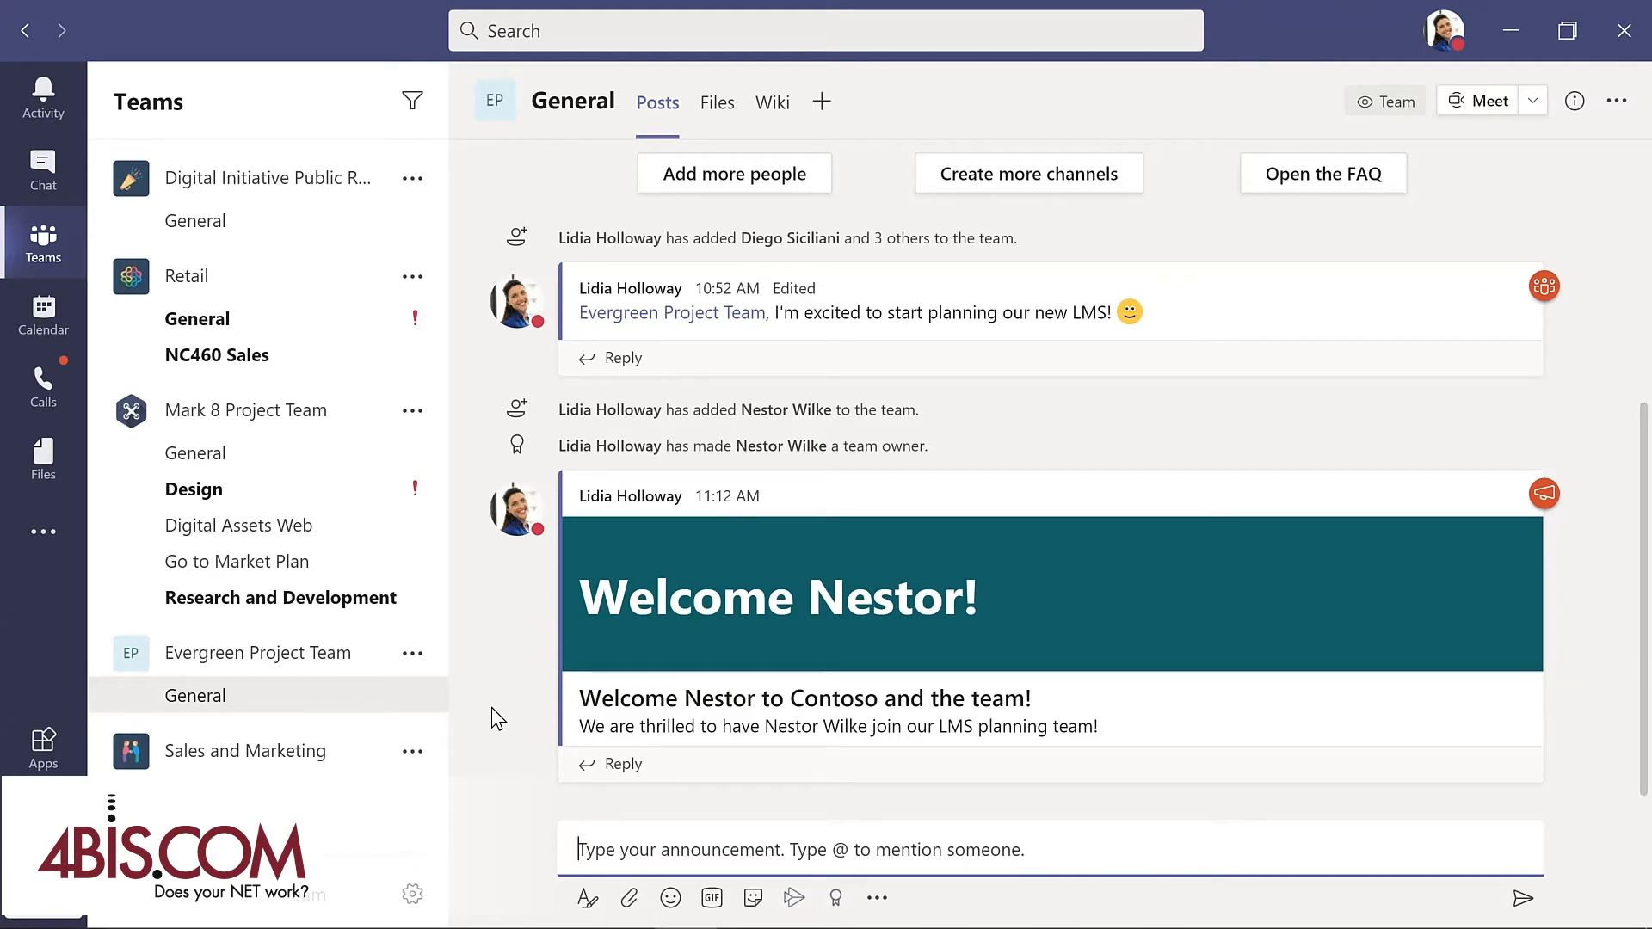
Start a new channel in Evergreen Project Team named "Design" with the description "Design and planning of LMS".
{"action": "left_click", "coordinate": [413, 656]}
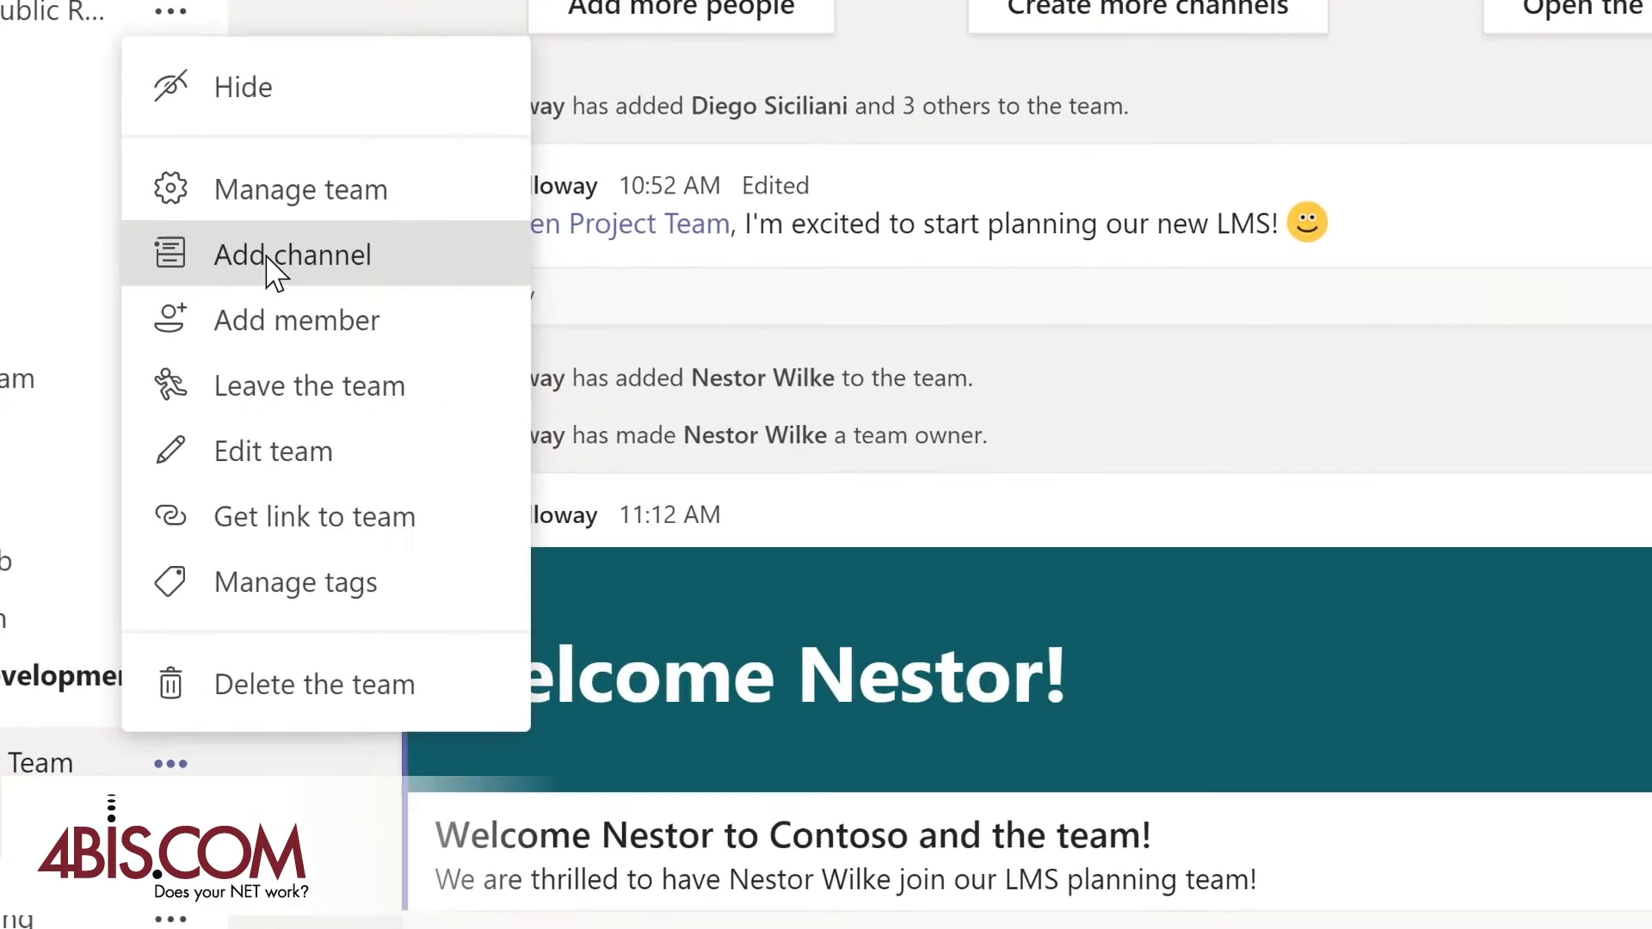
{"action": "left_click", "coordinate": [464, 331]}
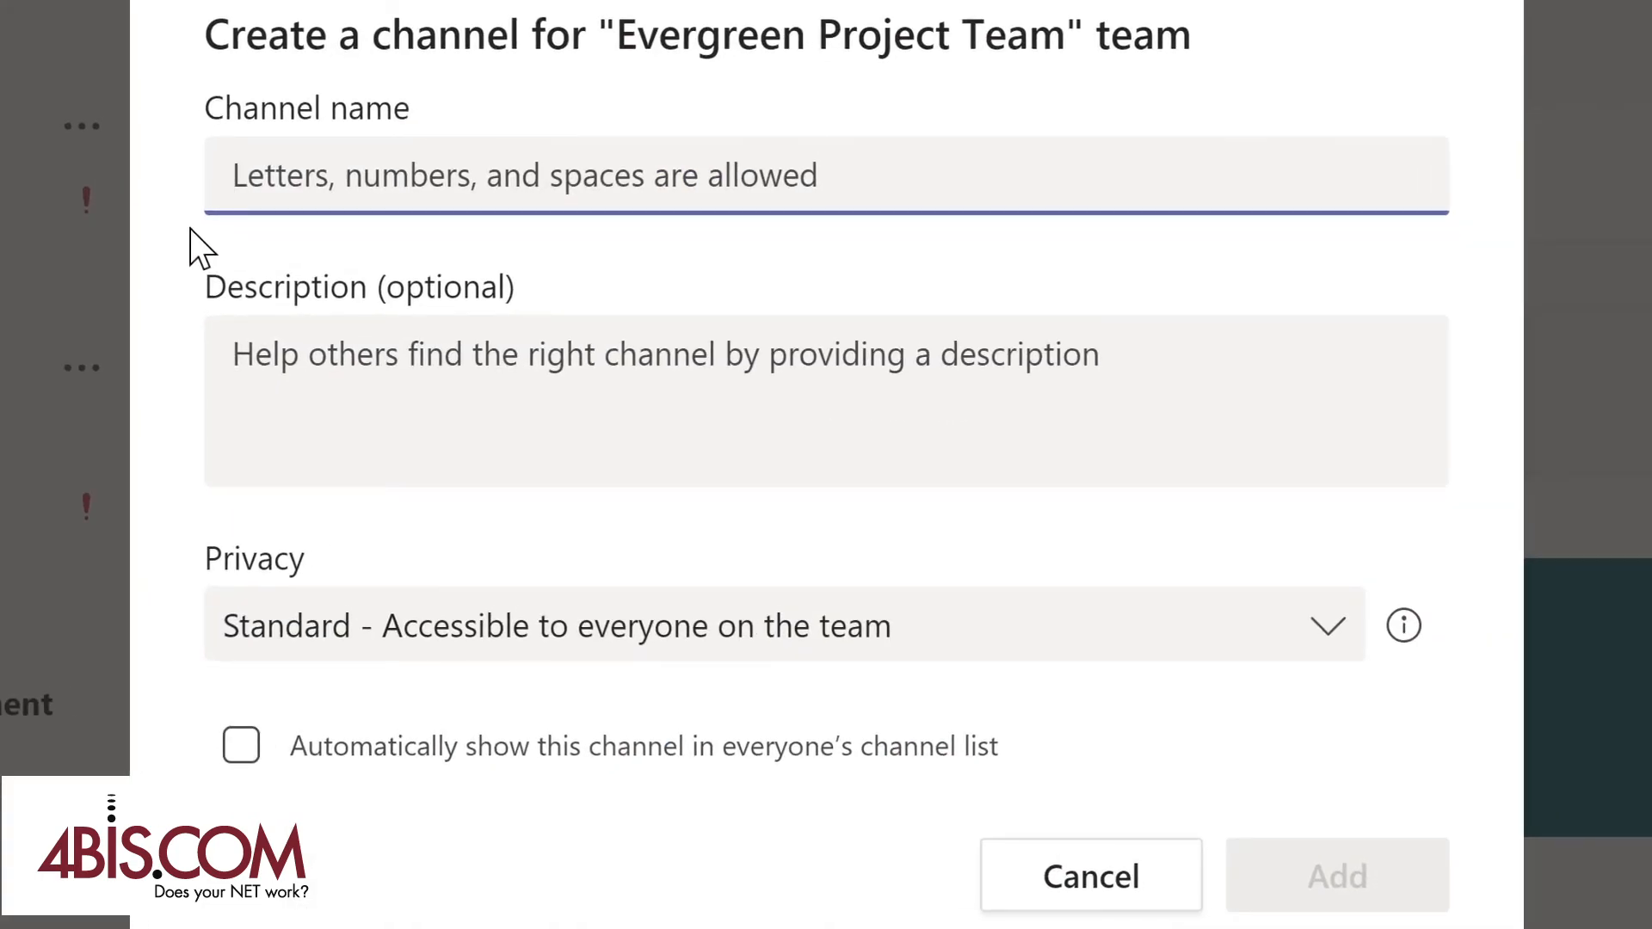
{"action": "type", "text": "D"}
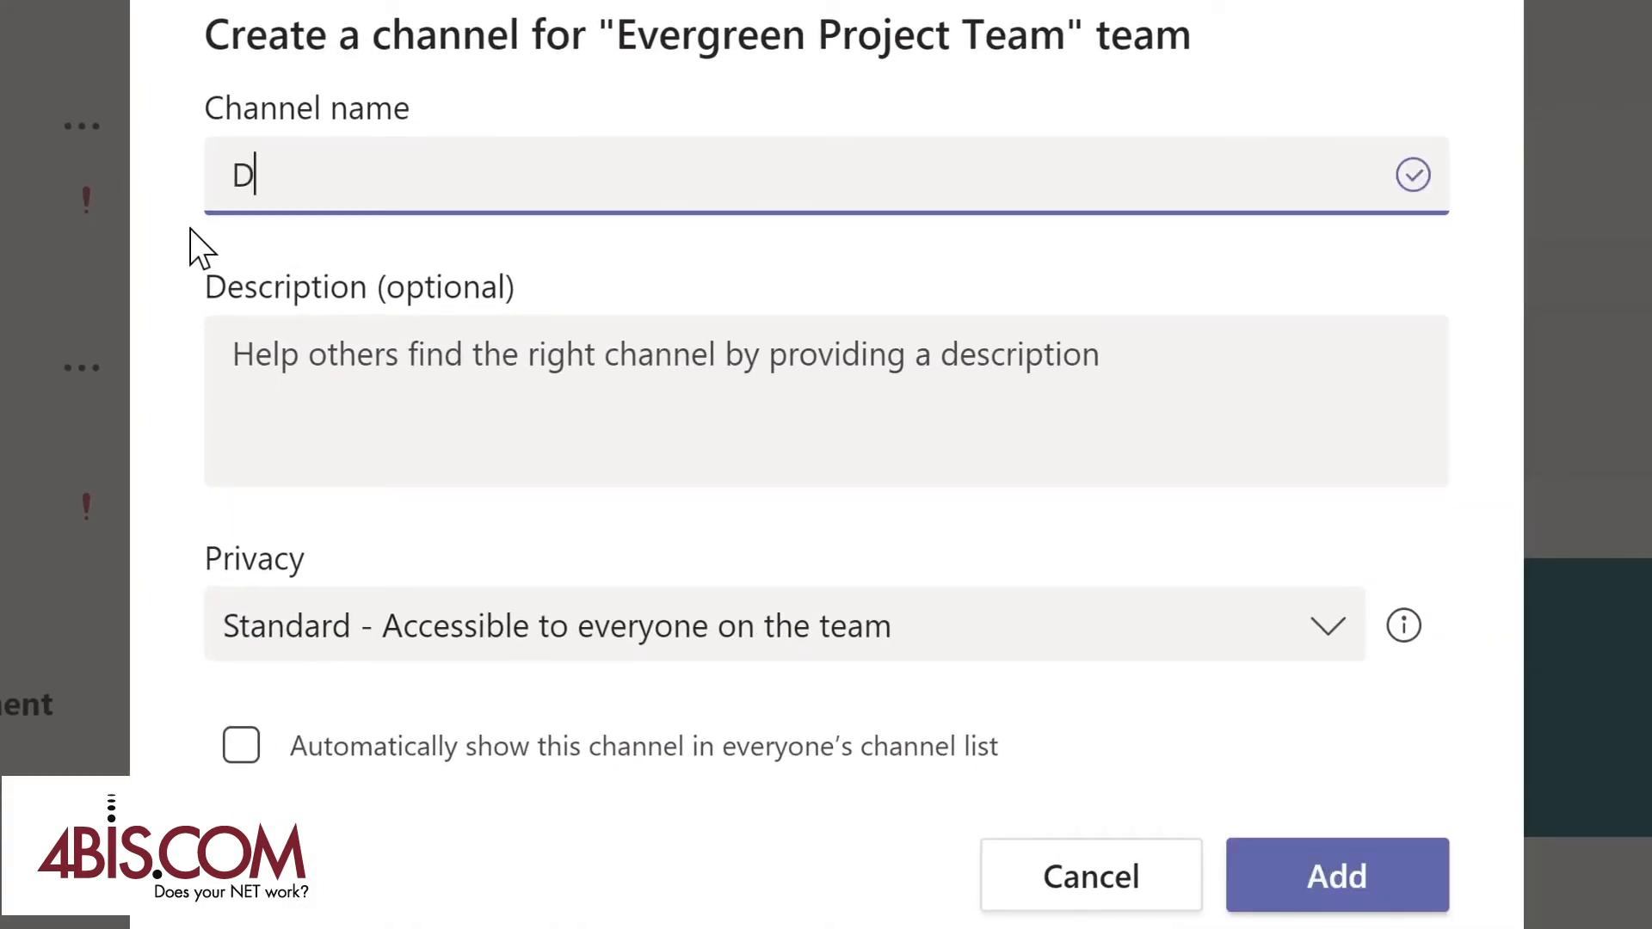
{"action": "type", "text": "esign"}
{"action": "left_click", "coordinate": [258, 353]}
{"action": "type", "text": "Design and planning of LMS"}
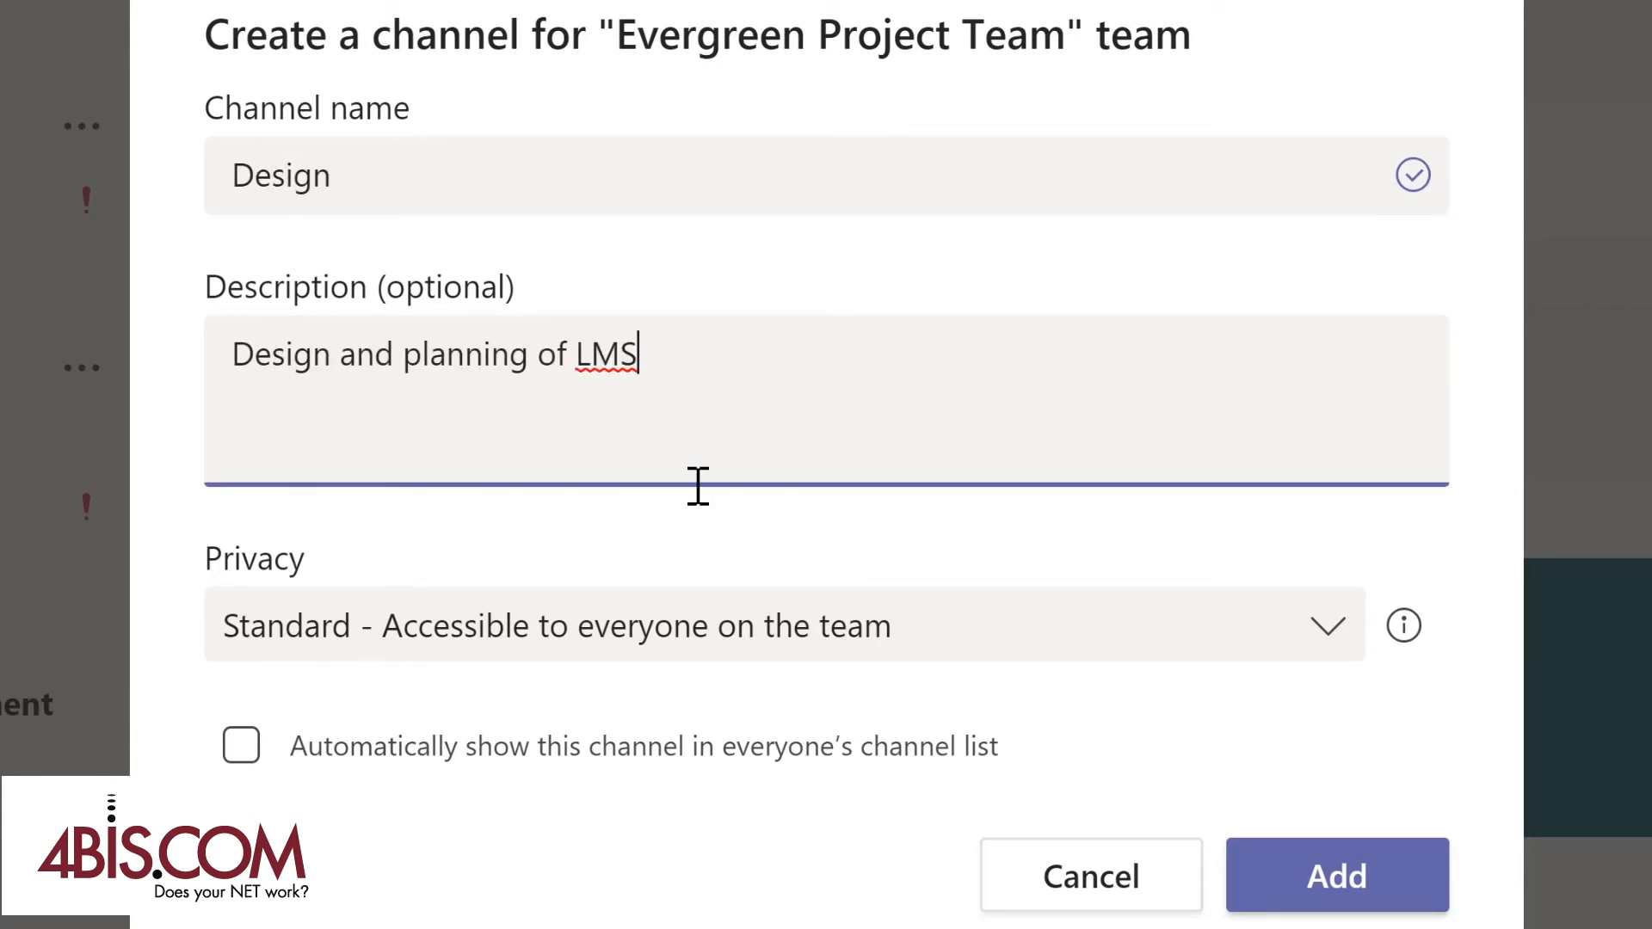
Keep the channel's privacy at Standard, have it shown automatically in everyone's channel list, and add the channel.
{"action": "left_click", "coordinate": [1332, 628]}
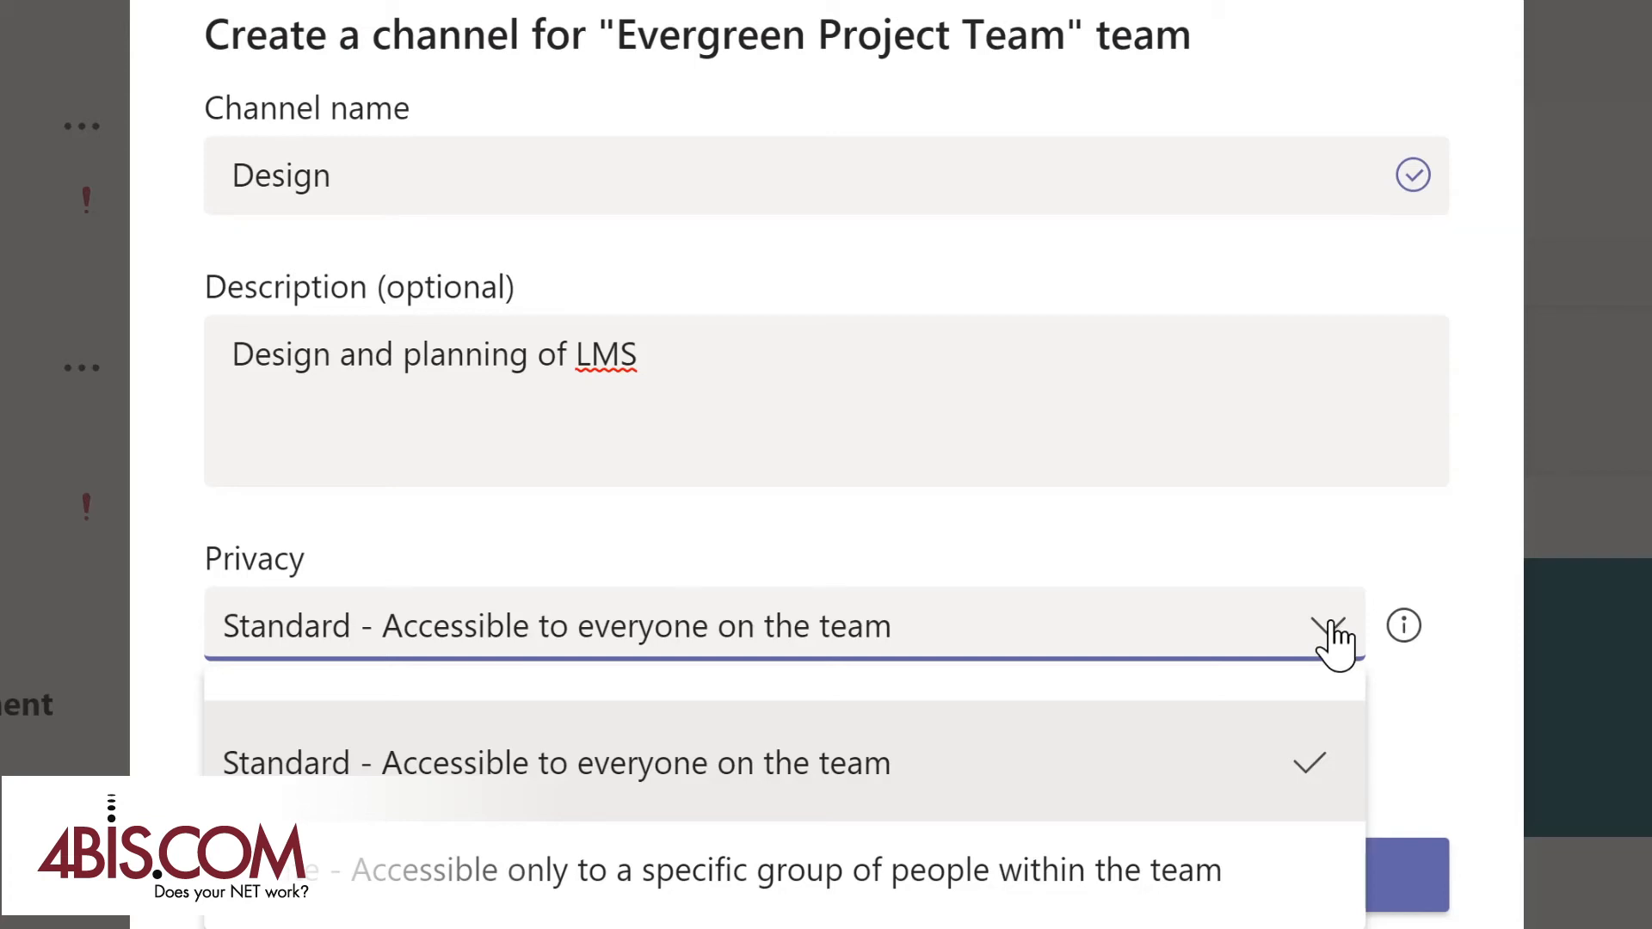
{"action": "left_click", "coordinate": [1272, 558]}
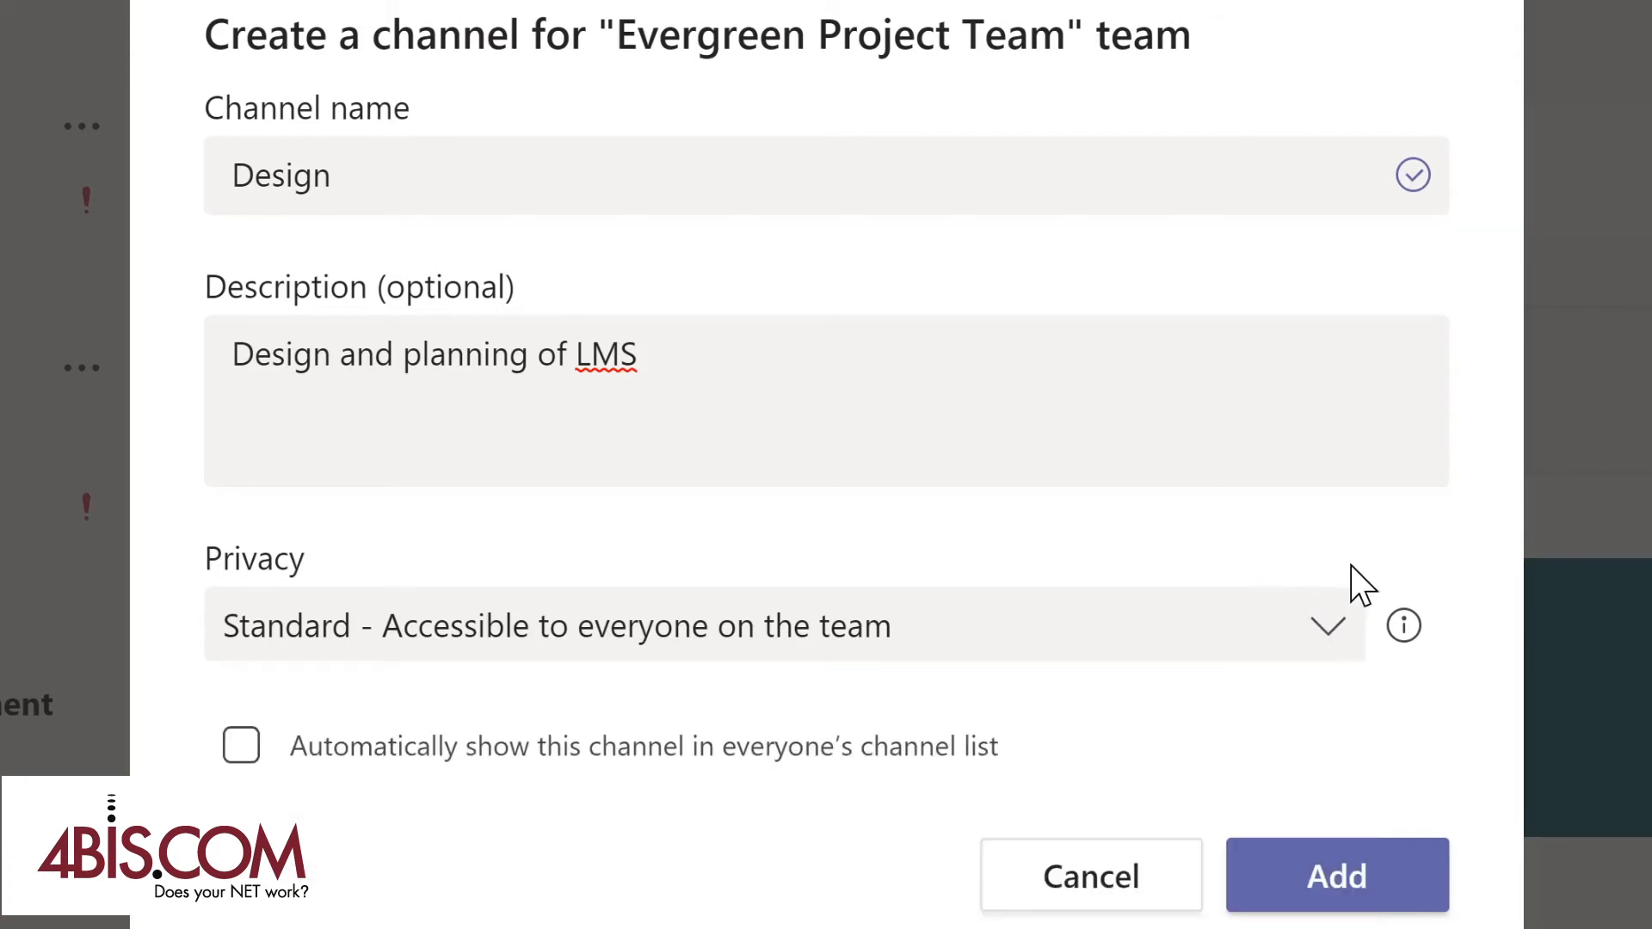
{"action": "left_click", "coordinate": [243, 747]}
{"action": "left_click", "coordinate": [1358, 869]}
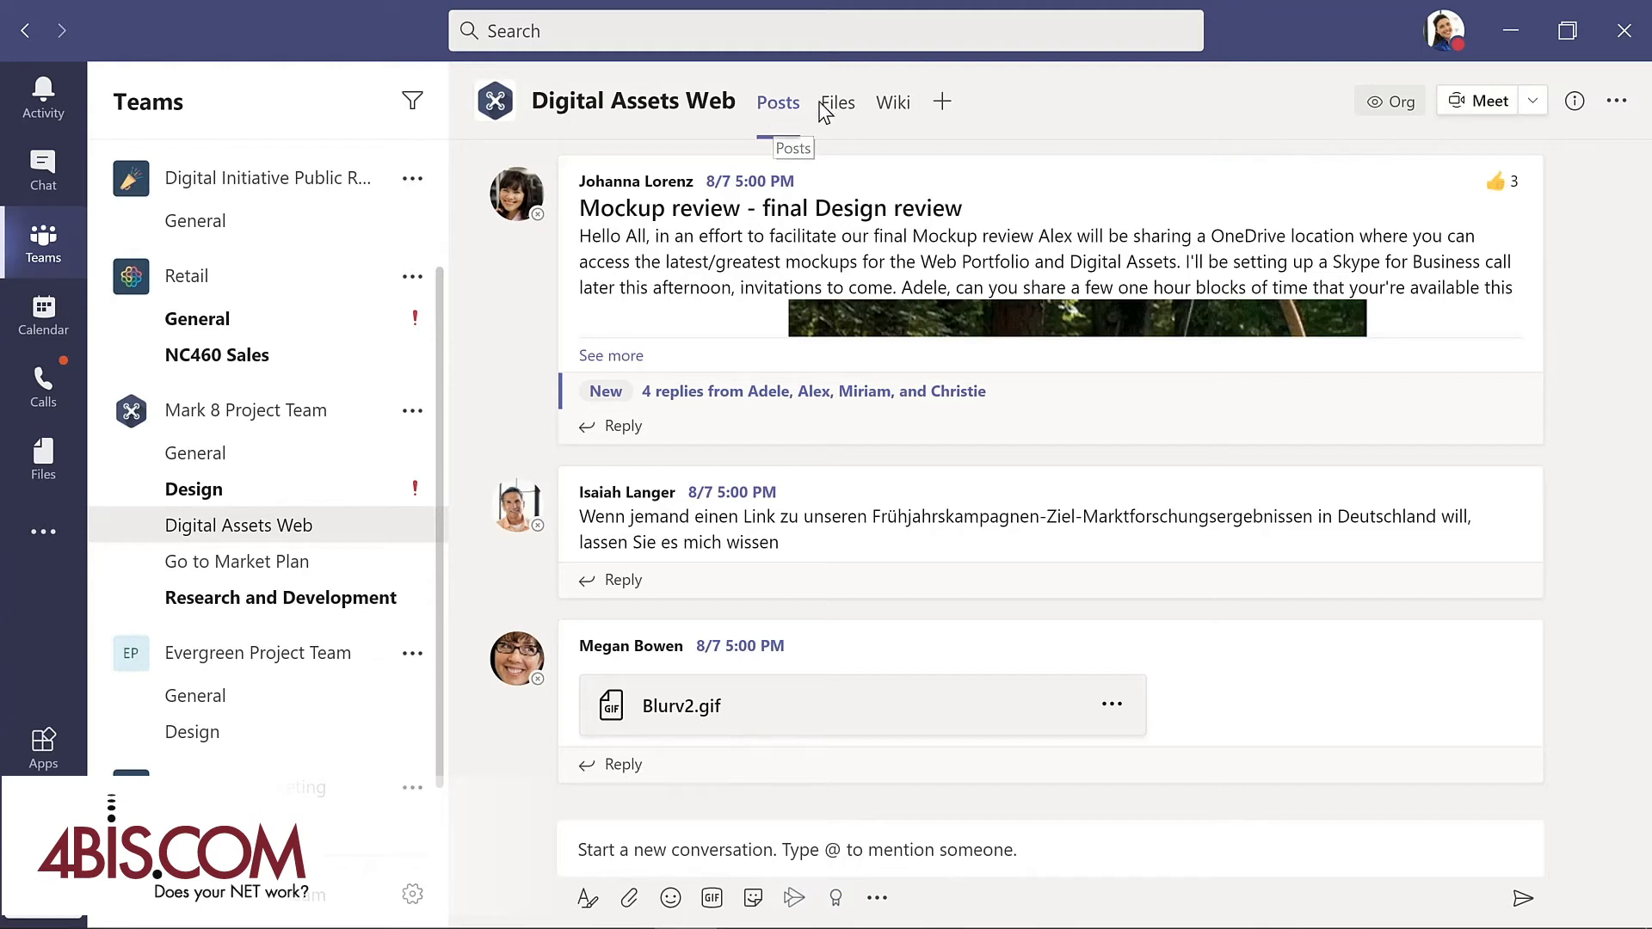
Review the Digital Assets Web channel's files, the ways to open Product Launch.pptx, and the channel's wiki.
{"action": "left_click", "coordinate": [845, 111]}
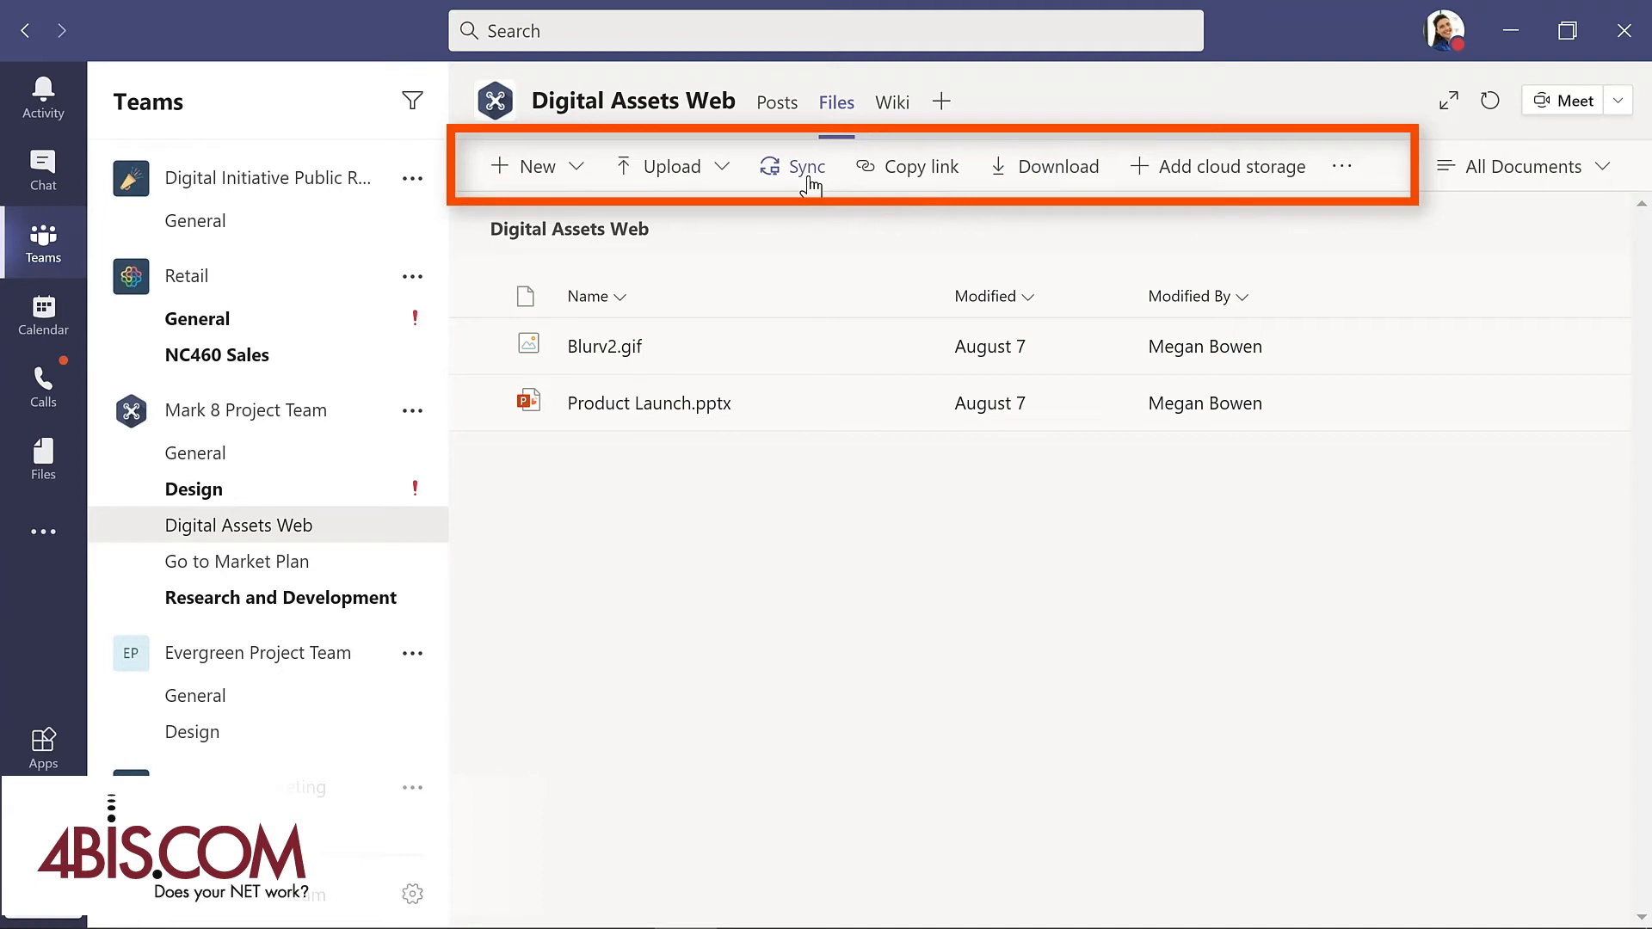
{"action": "left_click", "coordinate": [904, 407]}
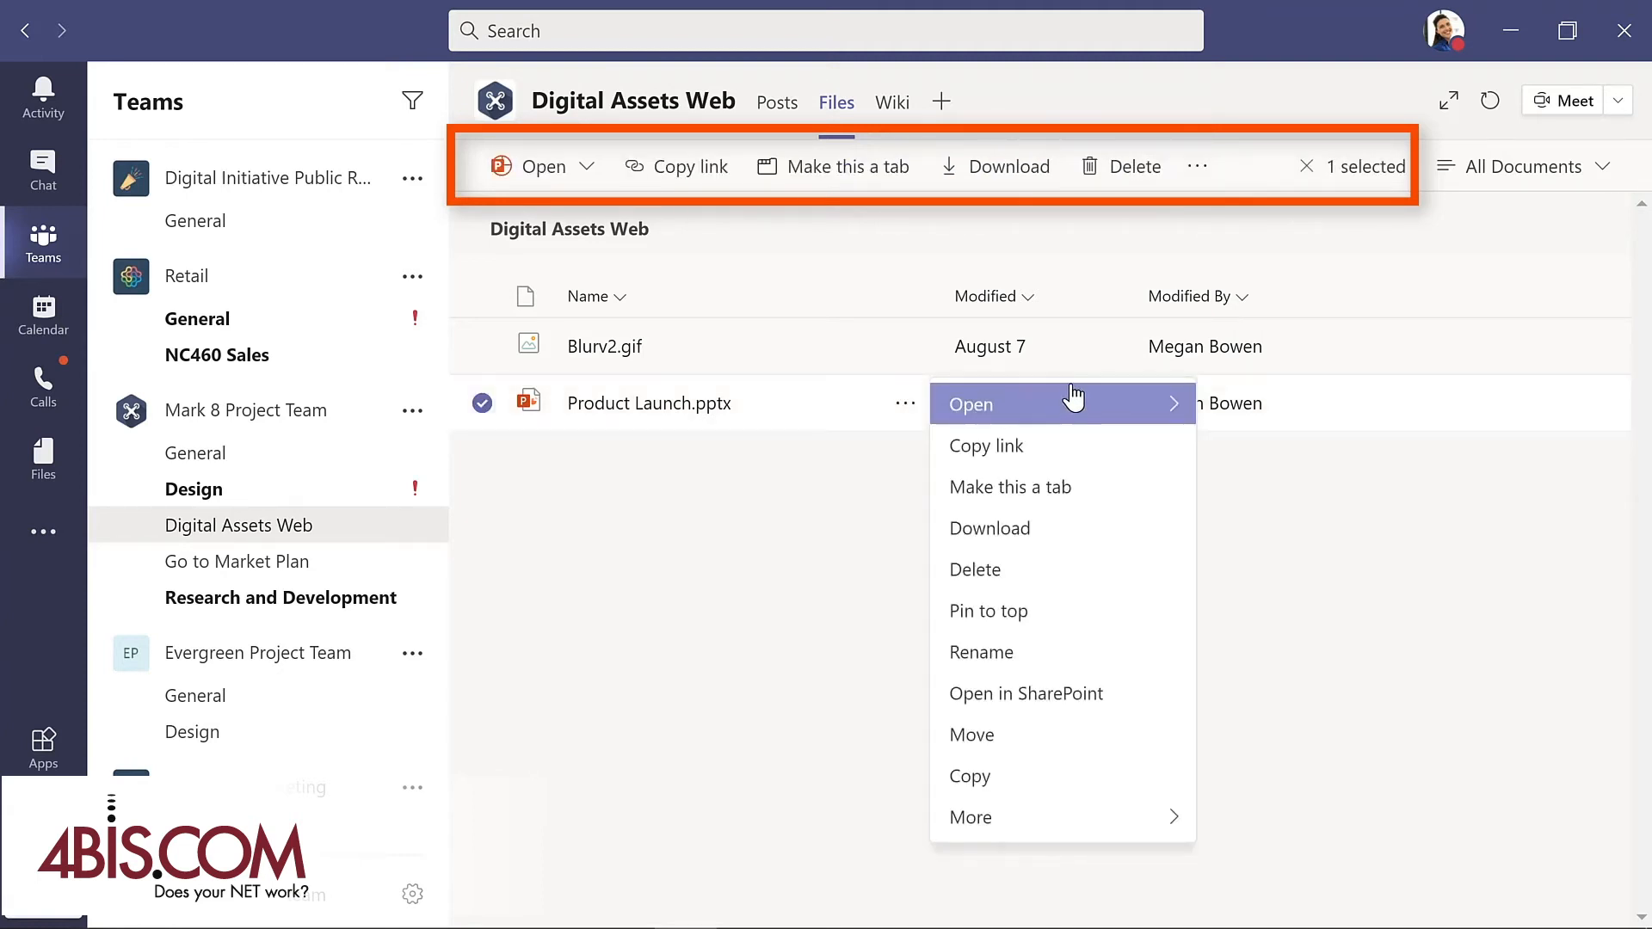
{"action": "mouse_move", "coordinate": [1172, 416]}
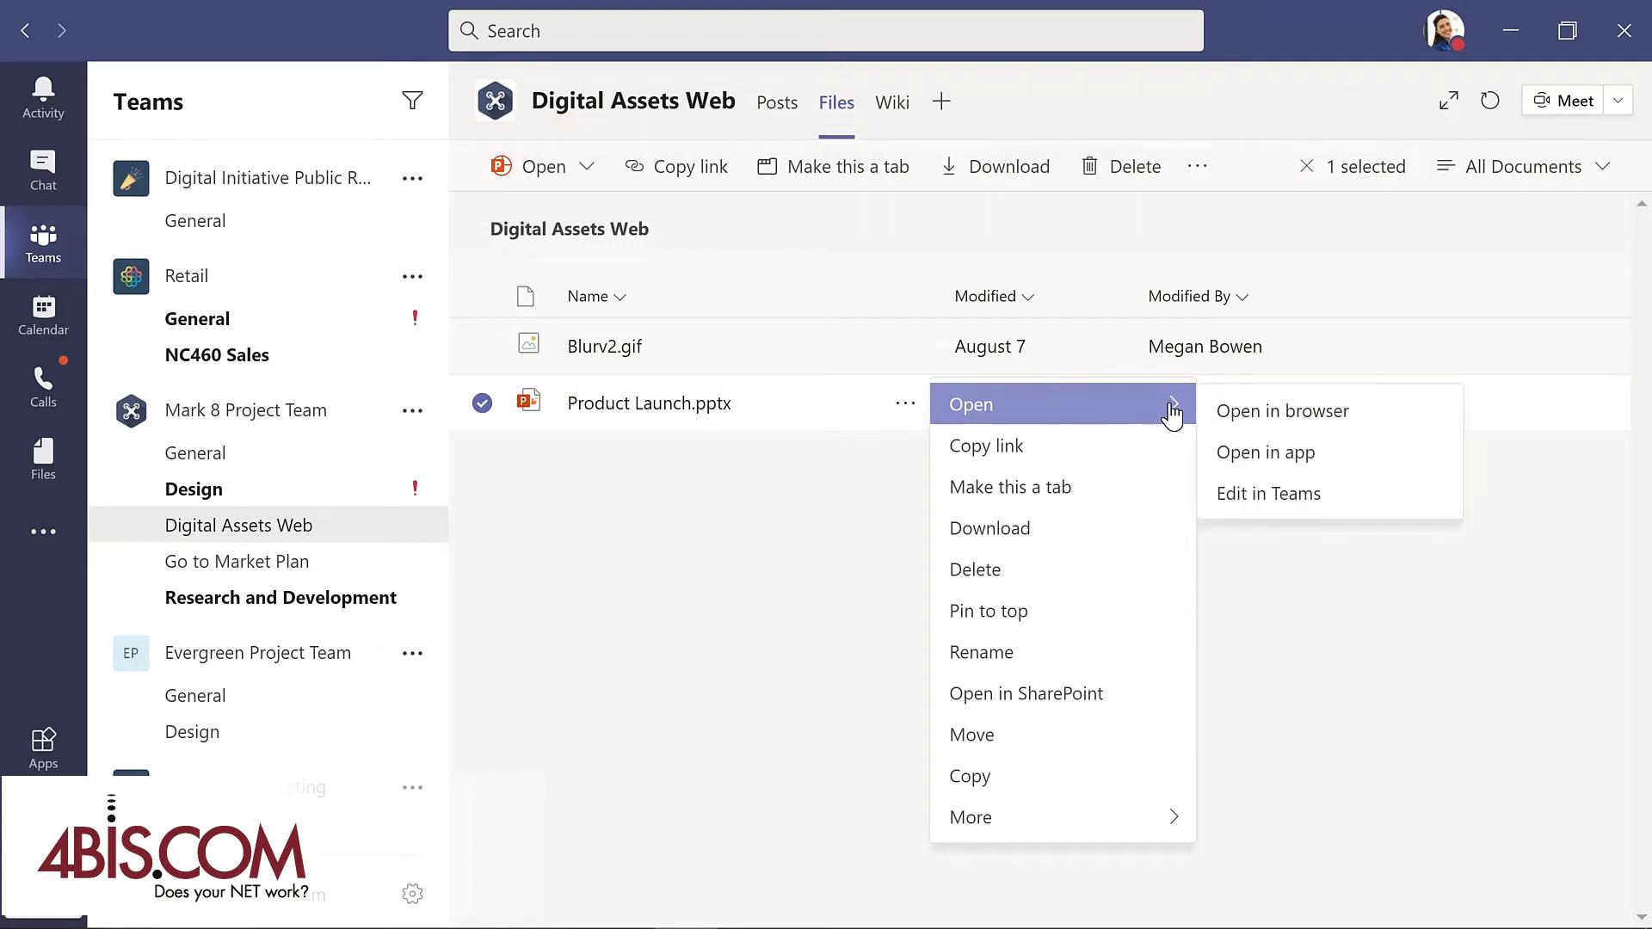
{"action": "left_click", "coordinate": [886, 228]}
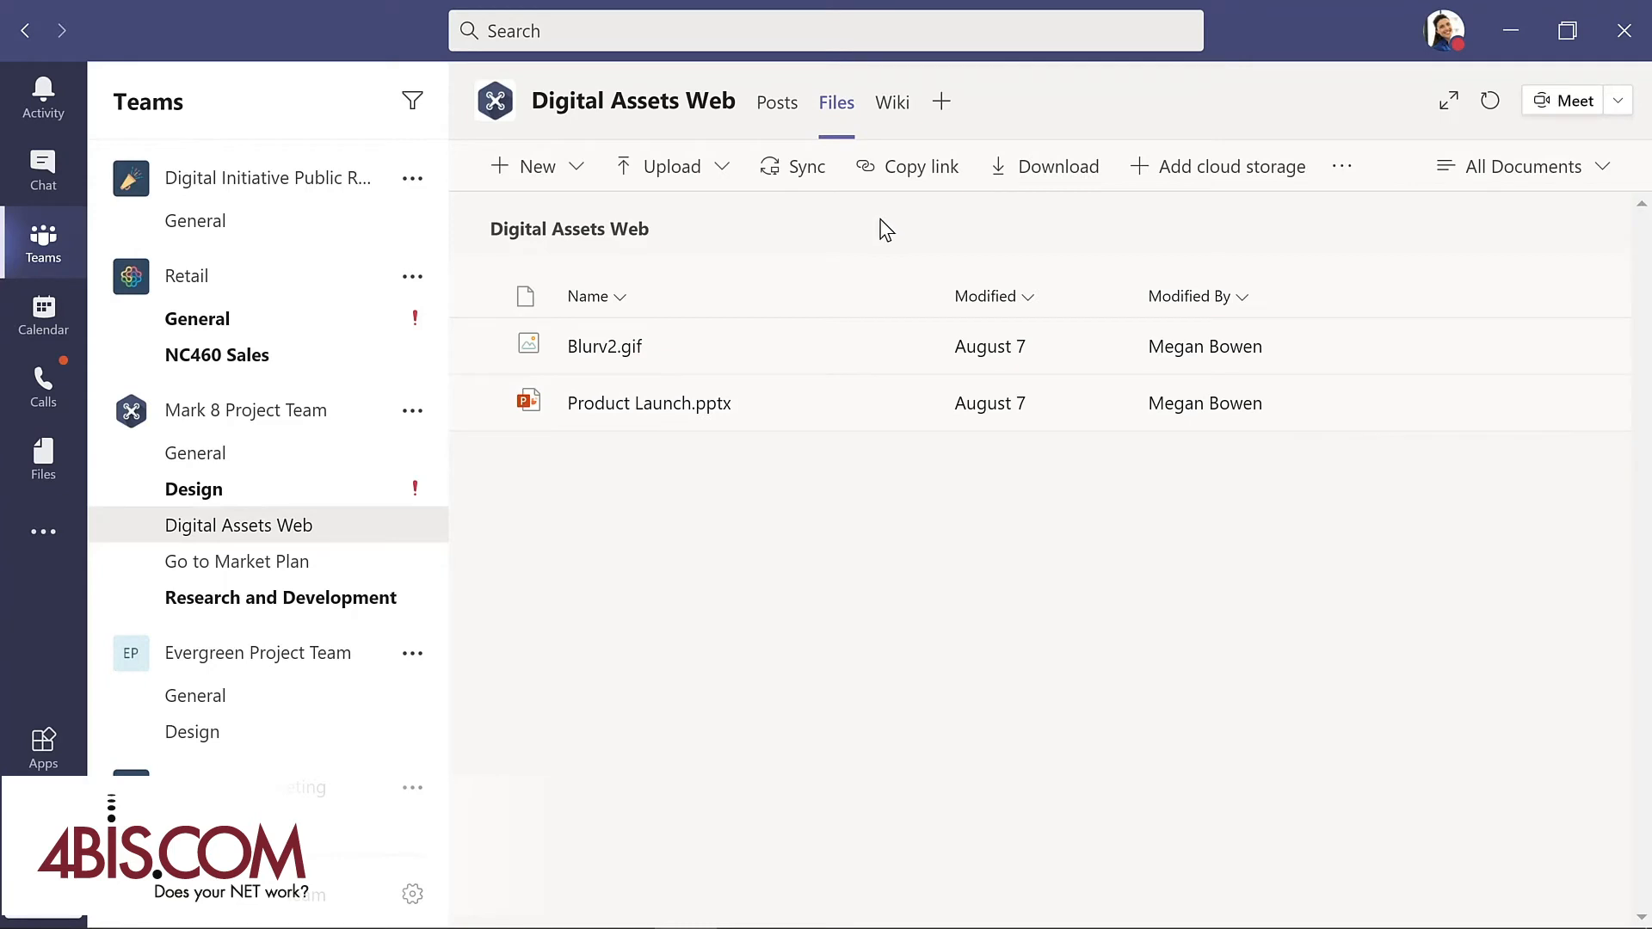
{"action": "left_click", "coordinate": [891, 108]}
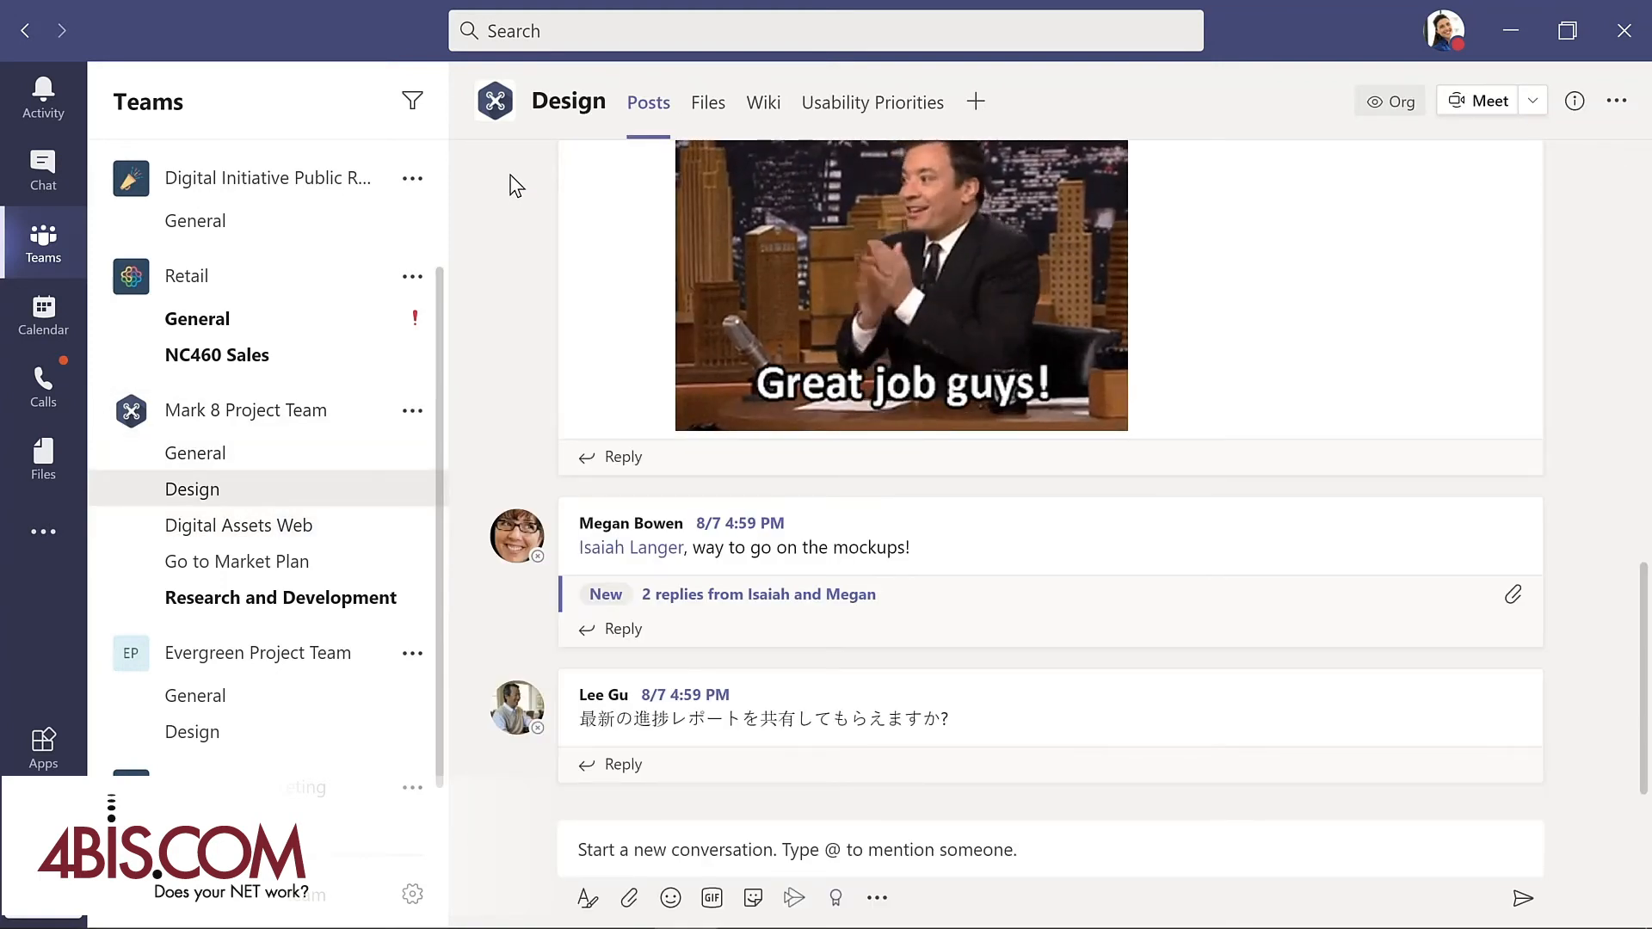
View the Usability Priorities document in Mark 8 Project Team's Design channel and the options for adding another tab.
{"action": "left_click", "coordinate": [871, 103]}
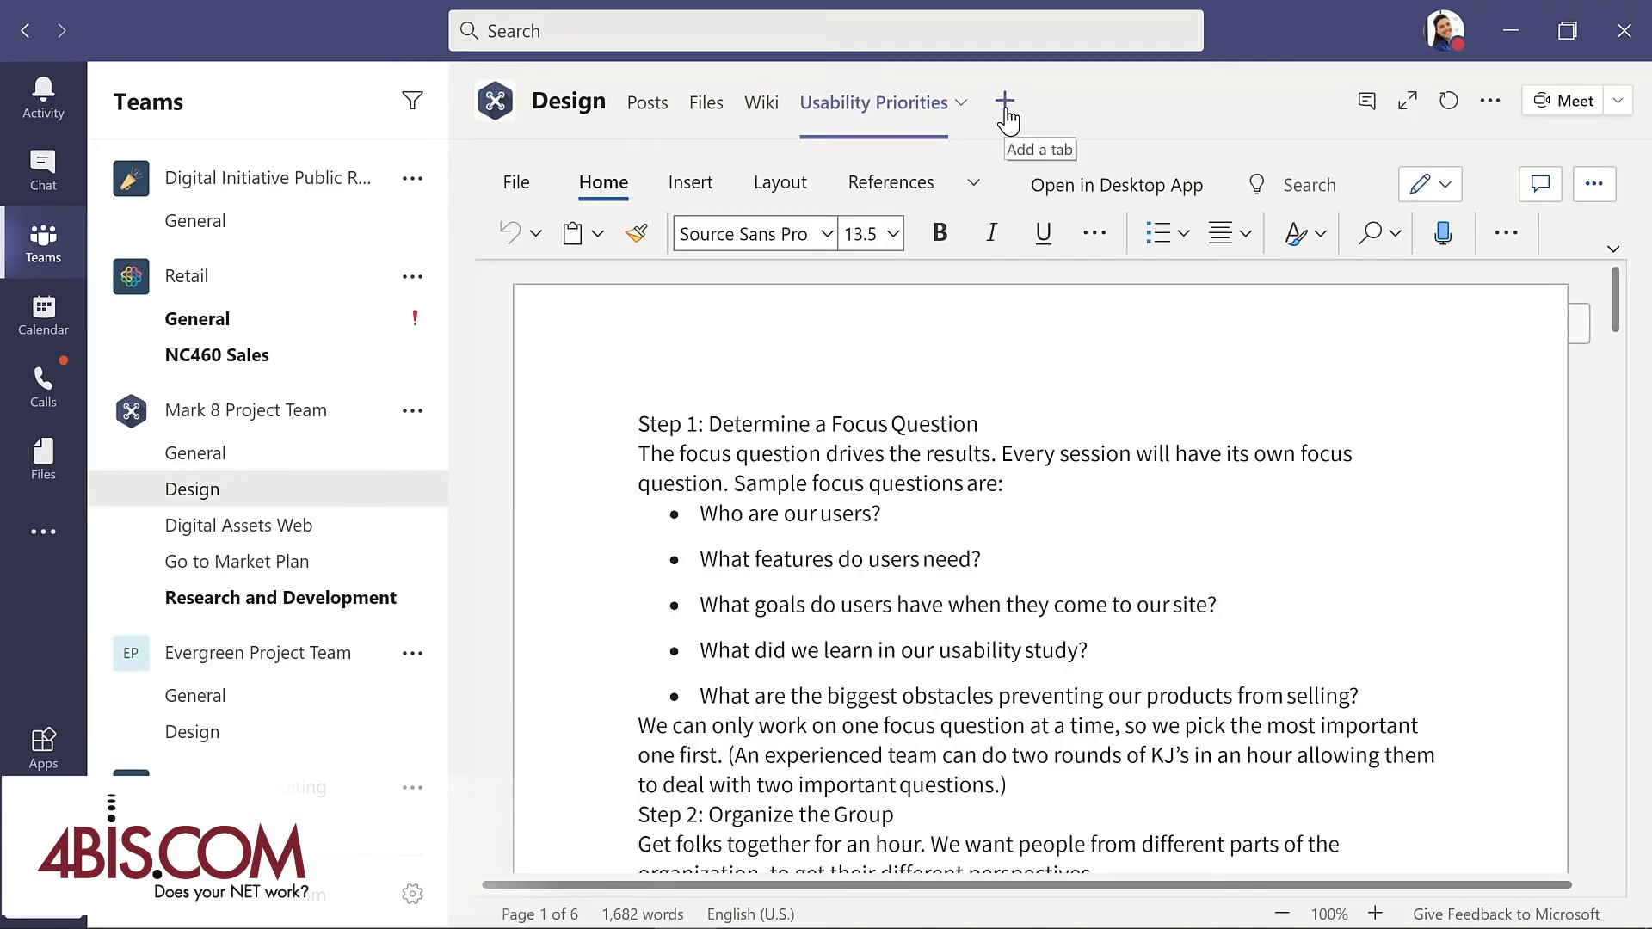
{"action": "left_click", "coordinate": [1005, 109]}
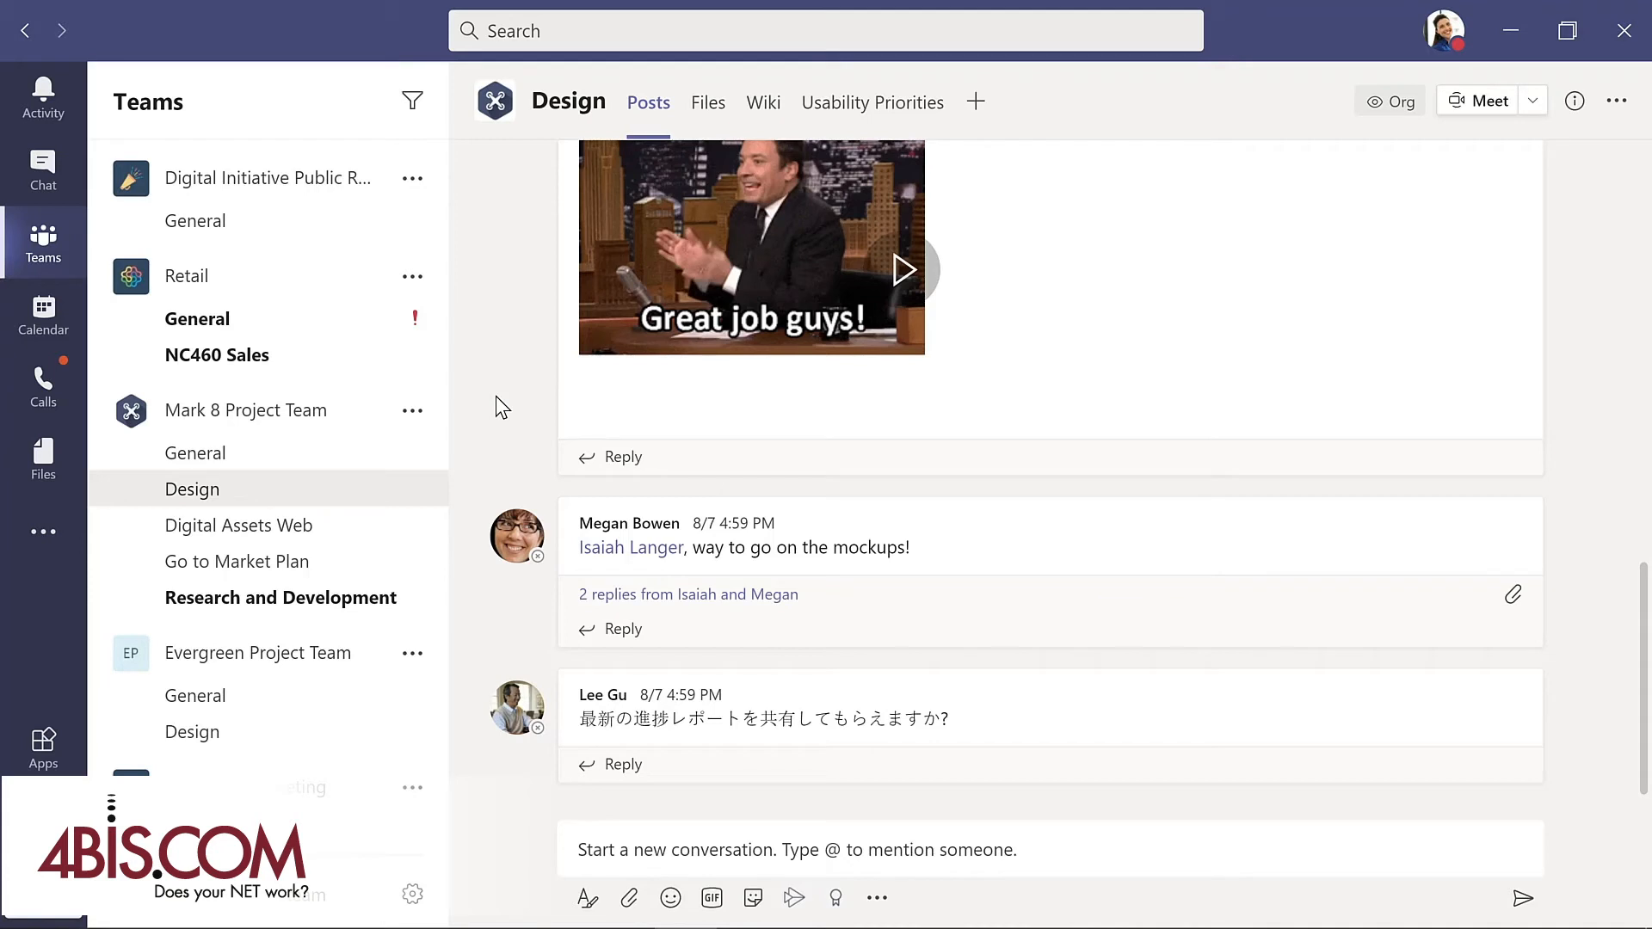
Reply "Great job with a tight deadline!" to the post in the Design channel praising the mockups.
{"action": "left_click", "coordinate": [619, 634]}
{"action": "type", "text": "Great job with"}
{"action": "type", "text": "a "}
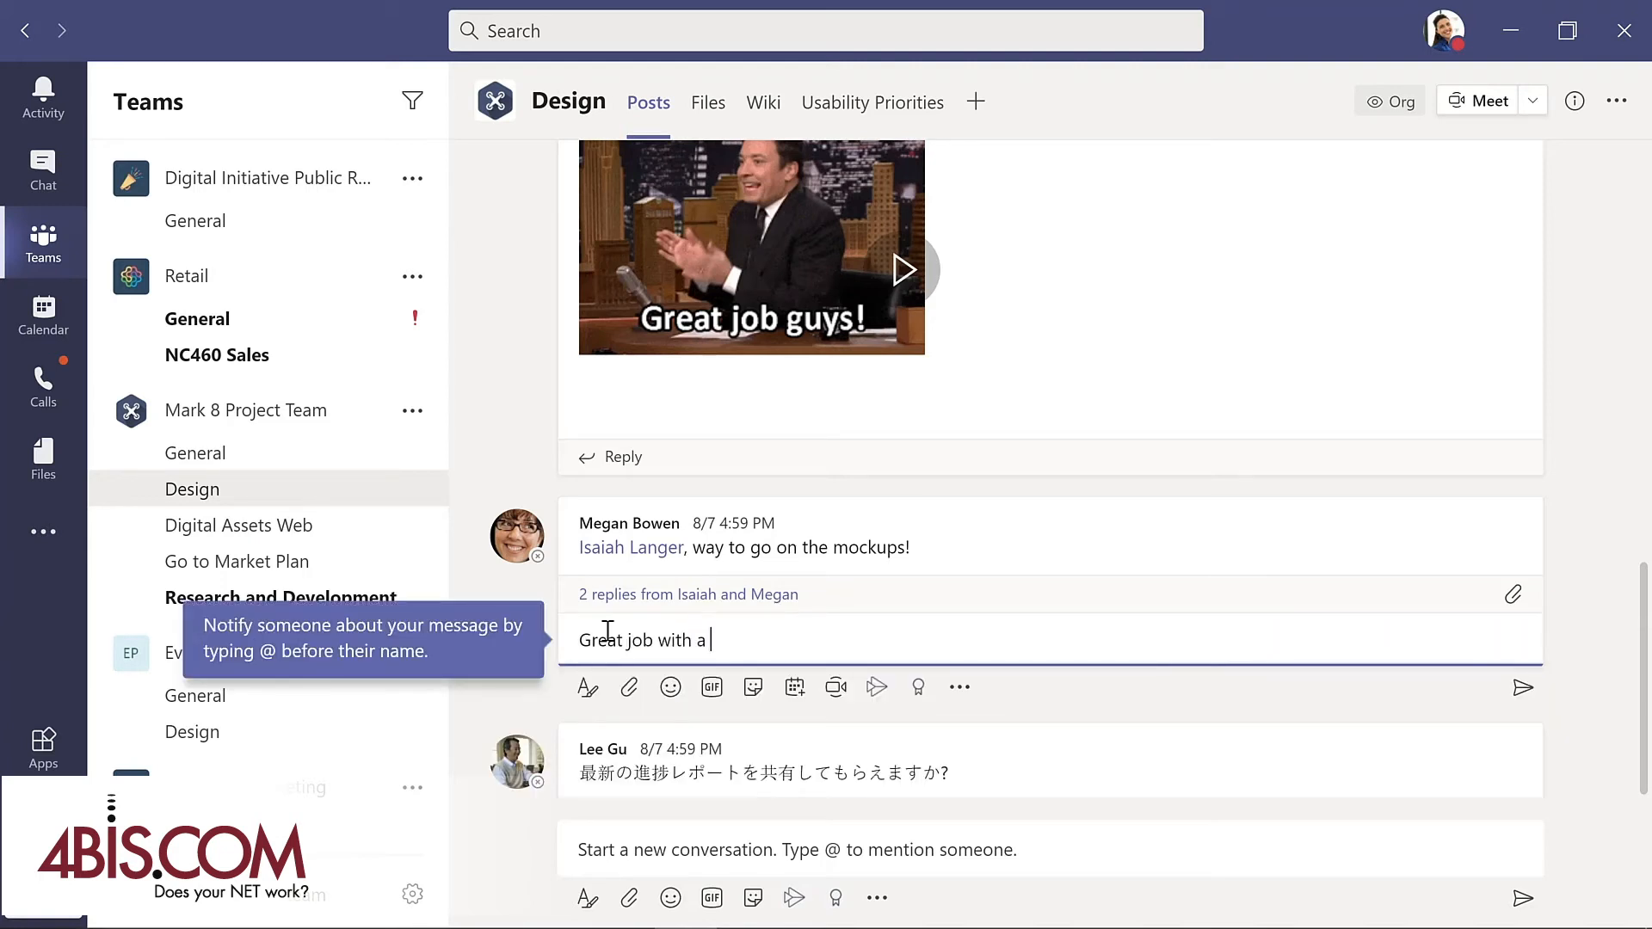
{"action": "type", "text": "tight deadline!"}
{"action": "key", "text": "Return"}
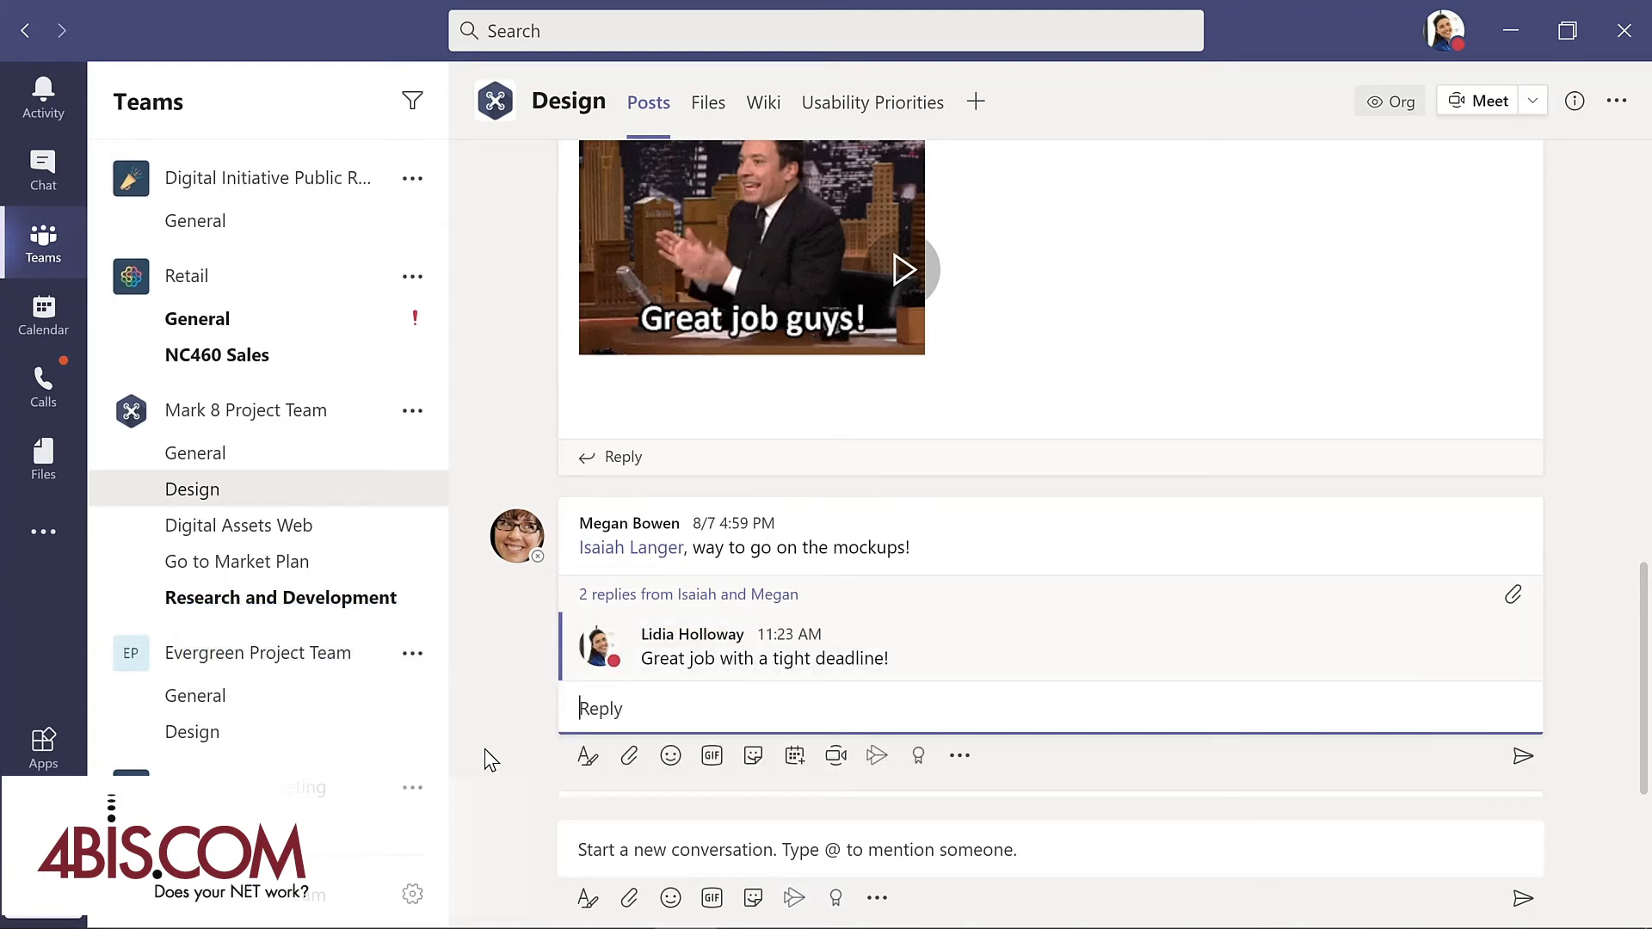
Start a new conversation in the Design channel and attach Contoso Marketing Principles-2021.pptx from the computer.
{"action": "left_click", "coordinate": [595, 854]}
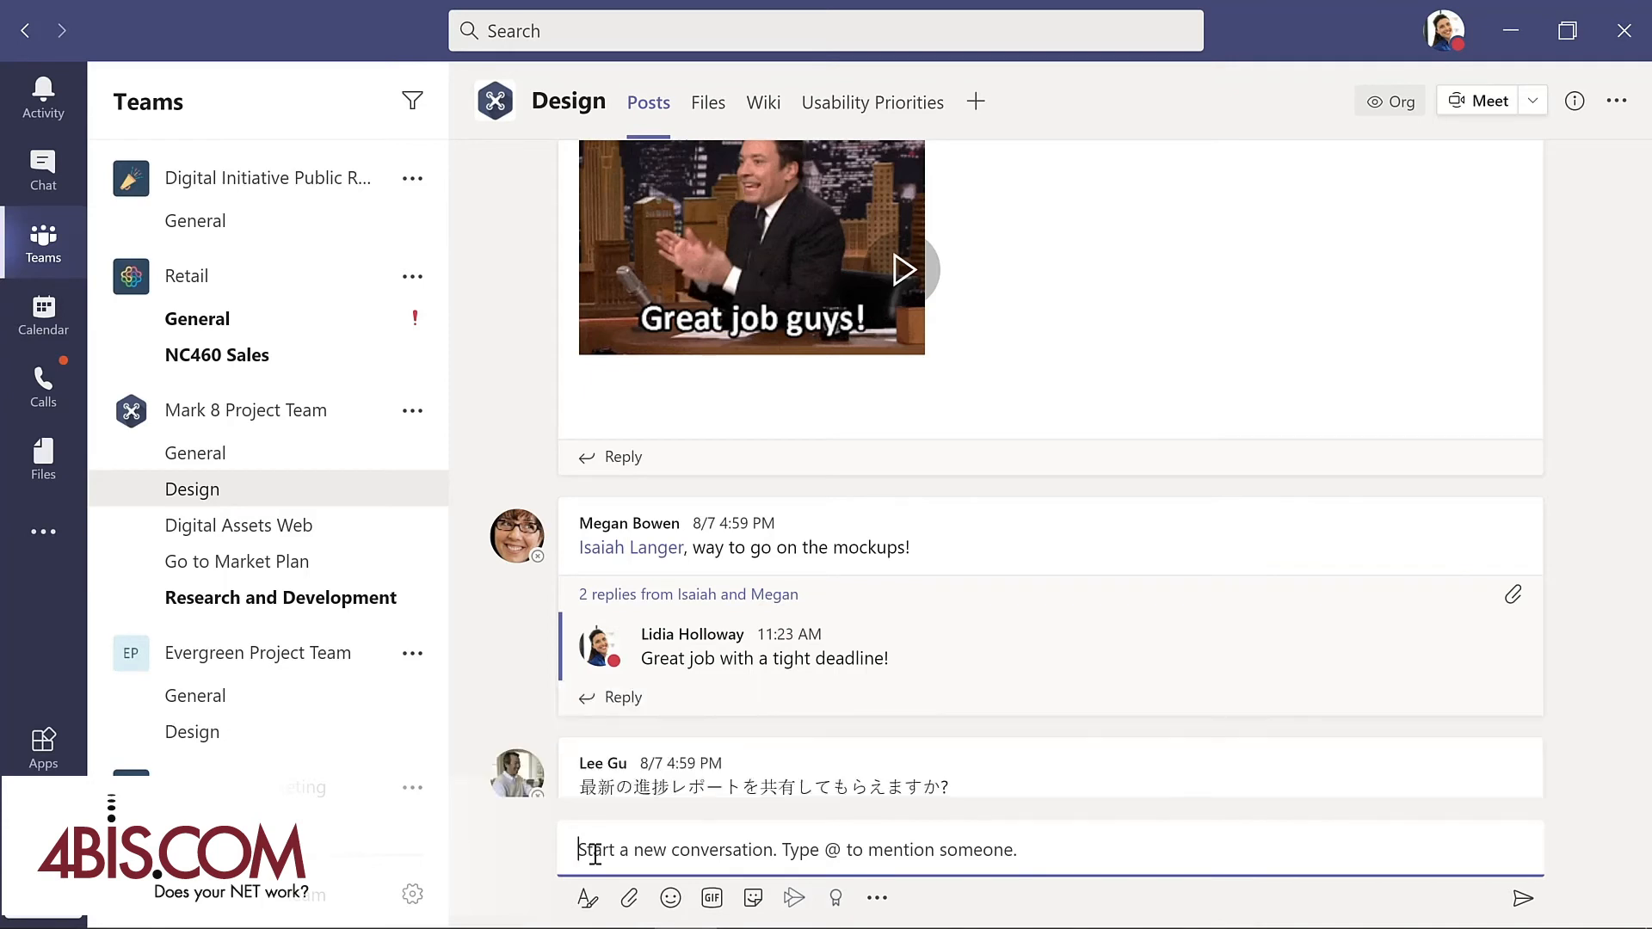
{"action": "left_click", "coordinate": [628, 900]}
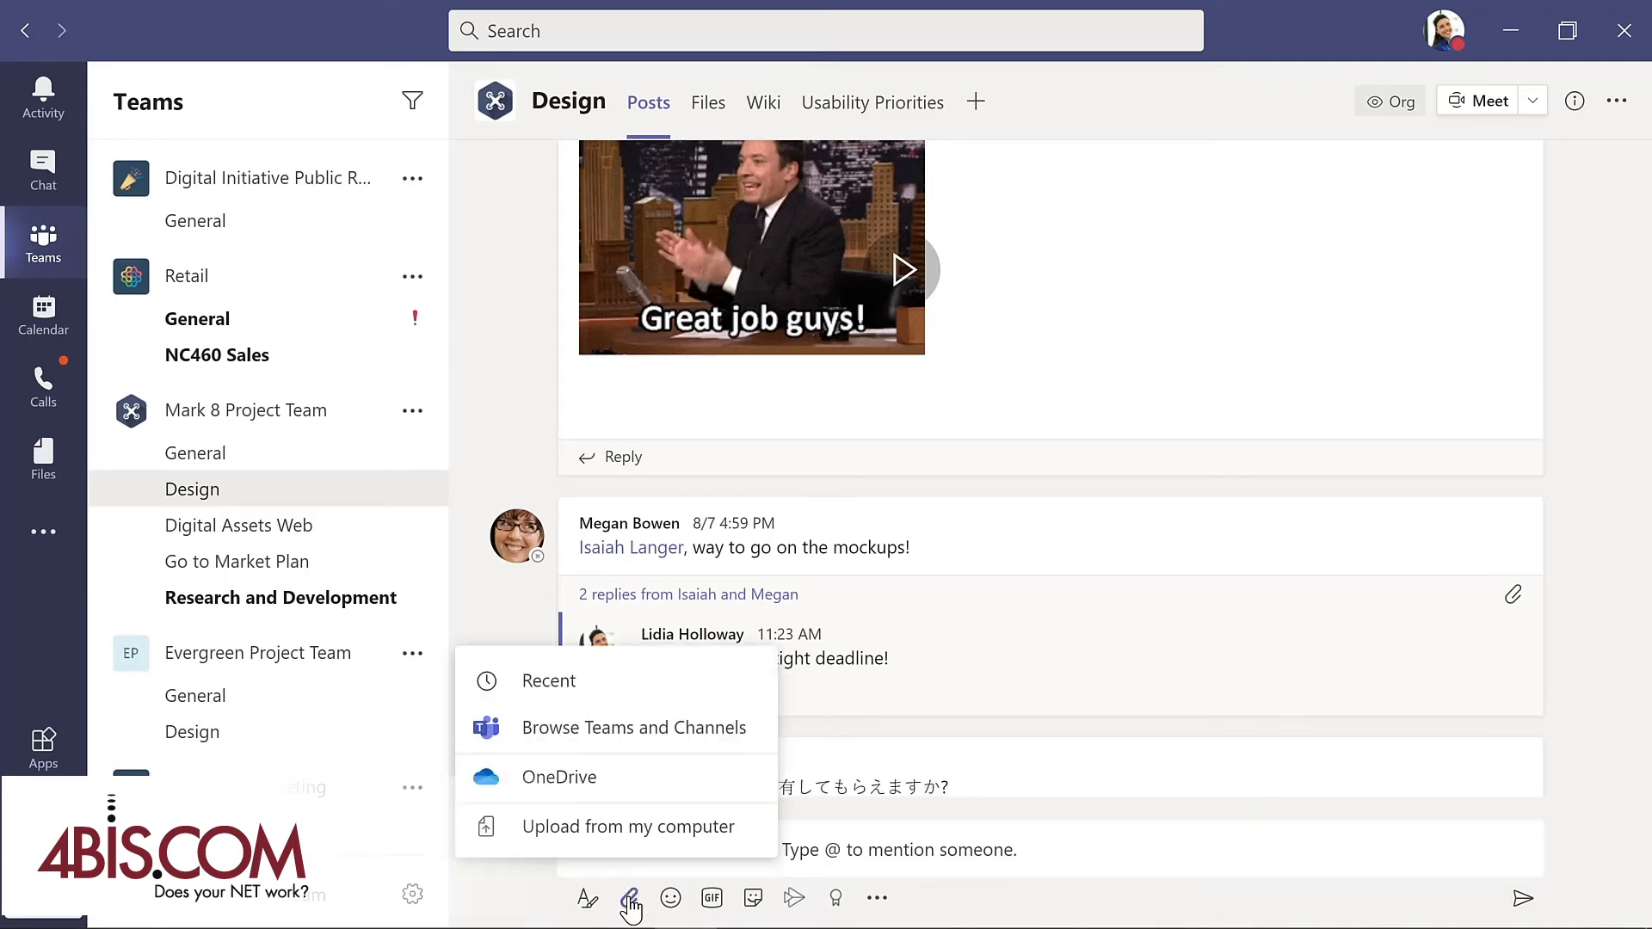
{"action": "left_click", "coordinate": [628, 828]}
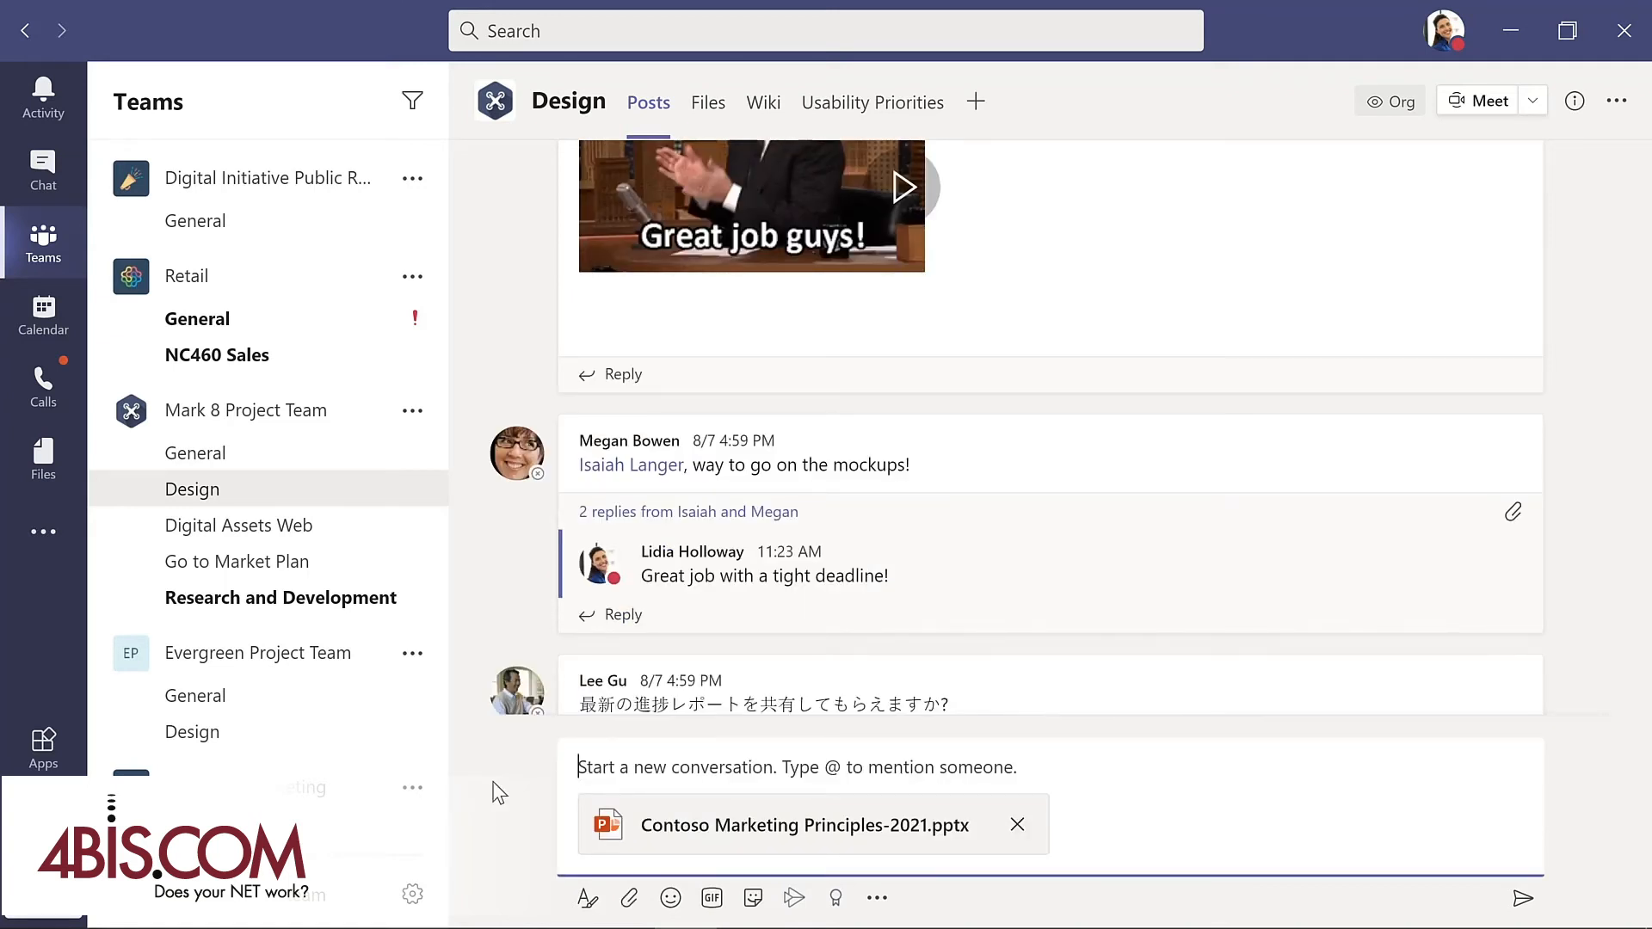
Mention the Design channel in the message, add ", please review this presentation for our upcoming meeting." and send it.
{"action": "type", "text": "@"}
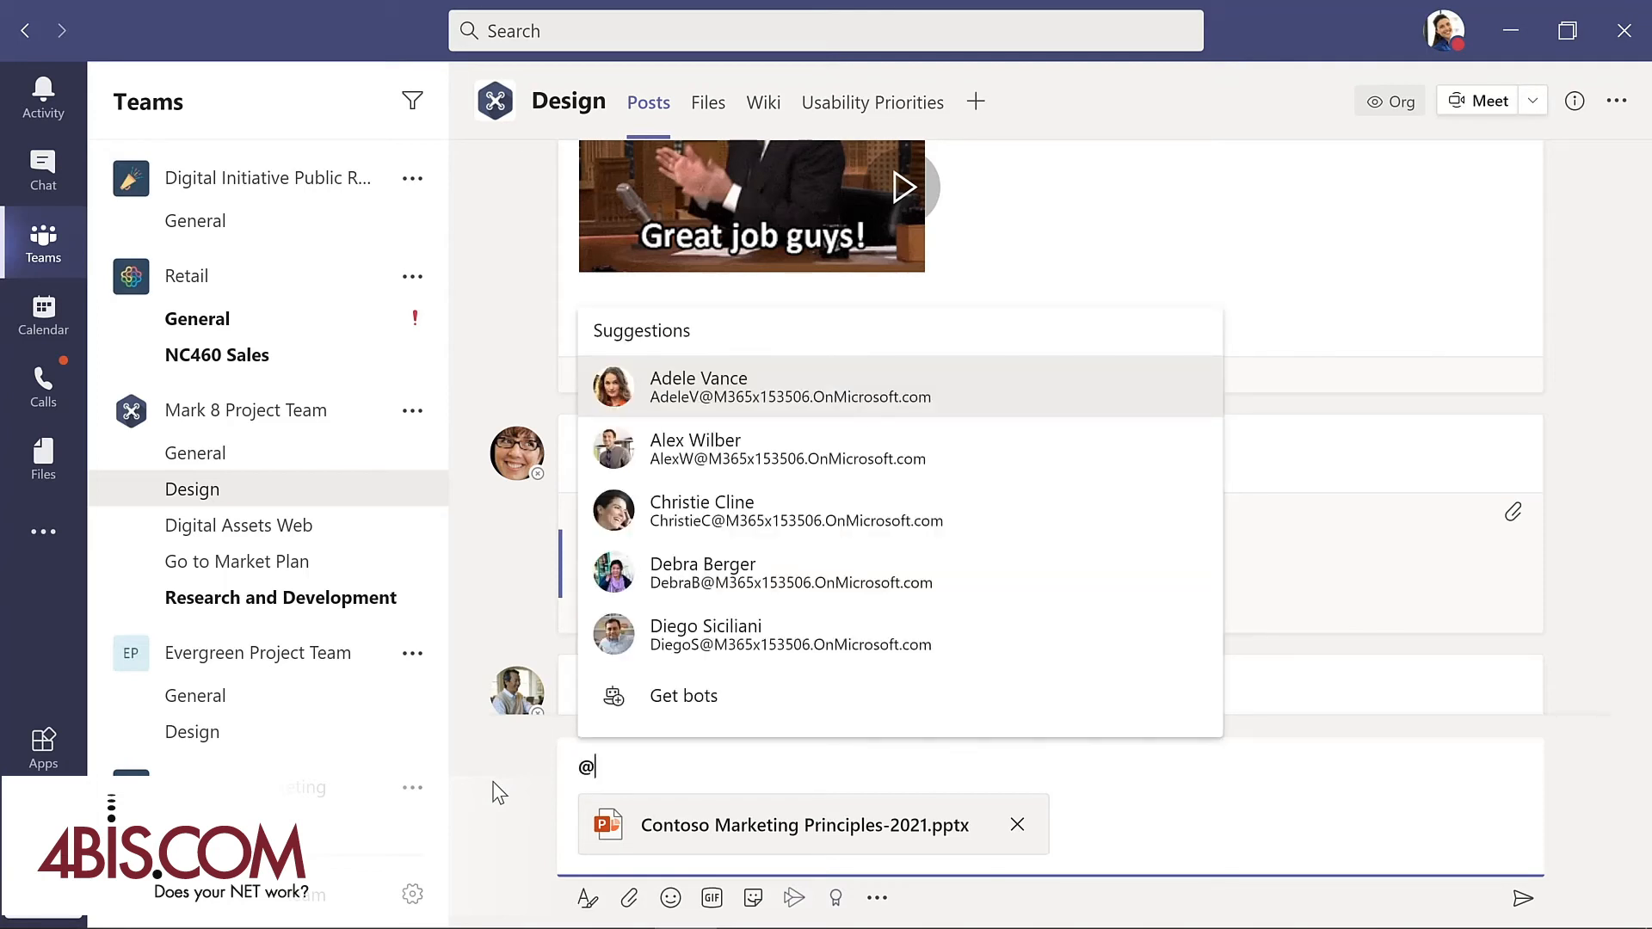
{"action": "type", "text": "chann"}
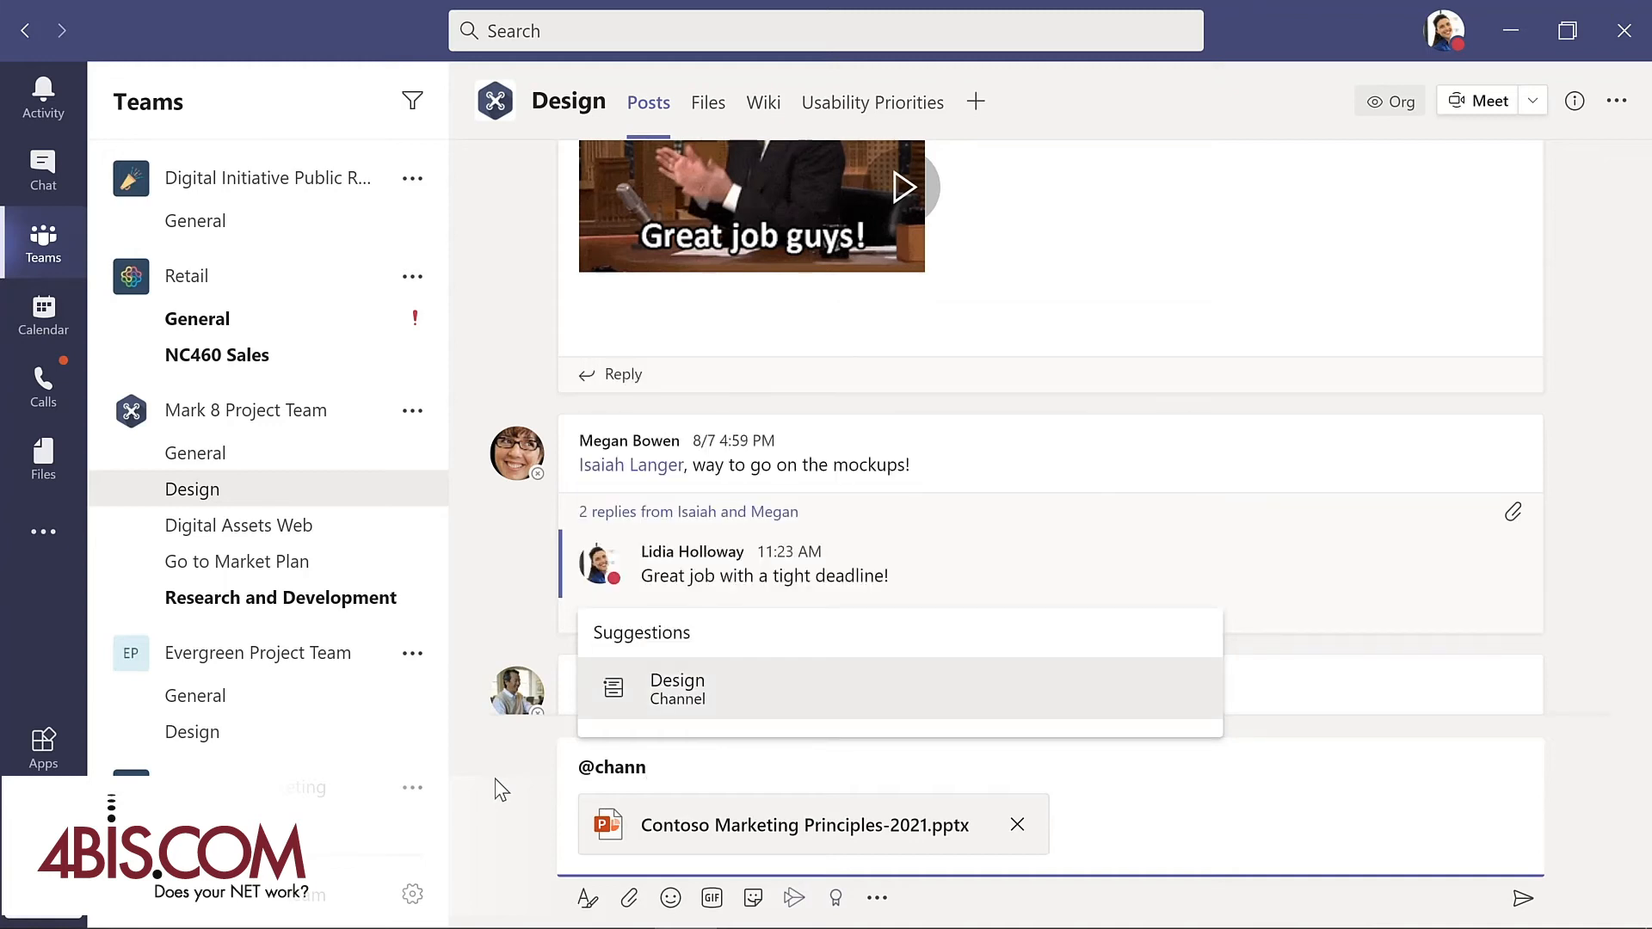
{"action": "left_click", "coordinate": [694, 695]}
{"action": "type", "text": ", please review this presentation for our upcoming meeting."}
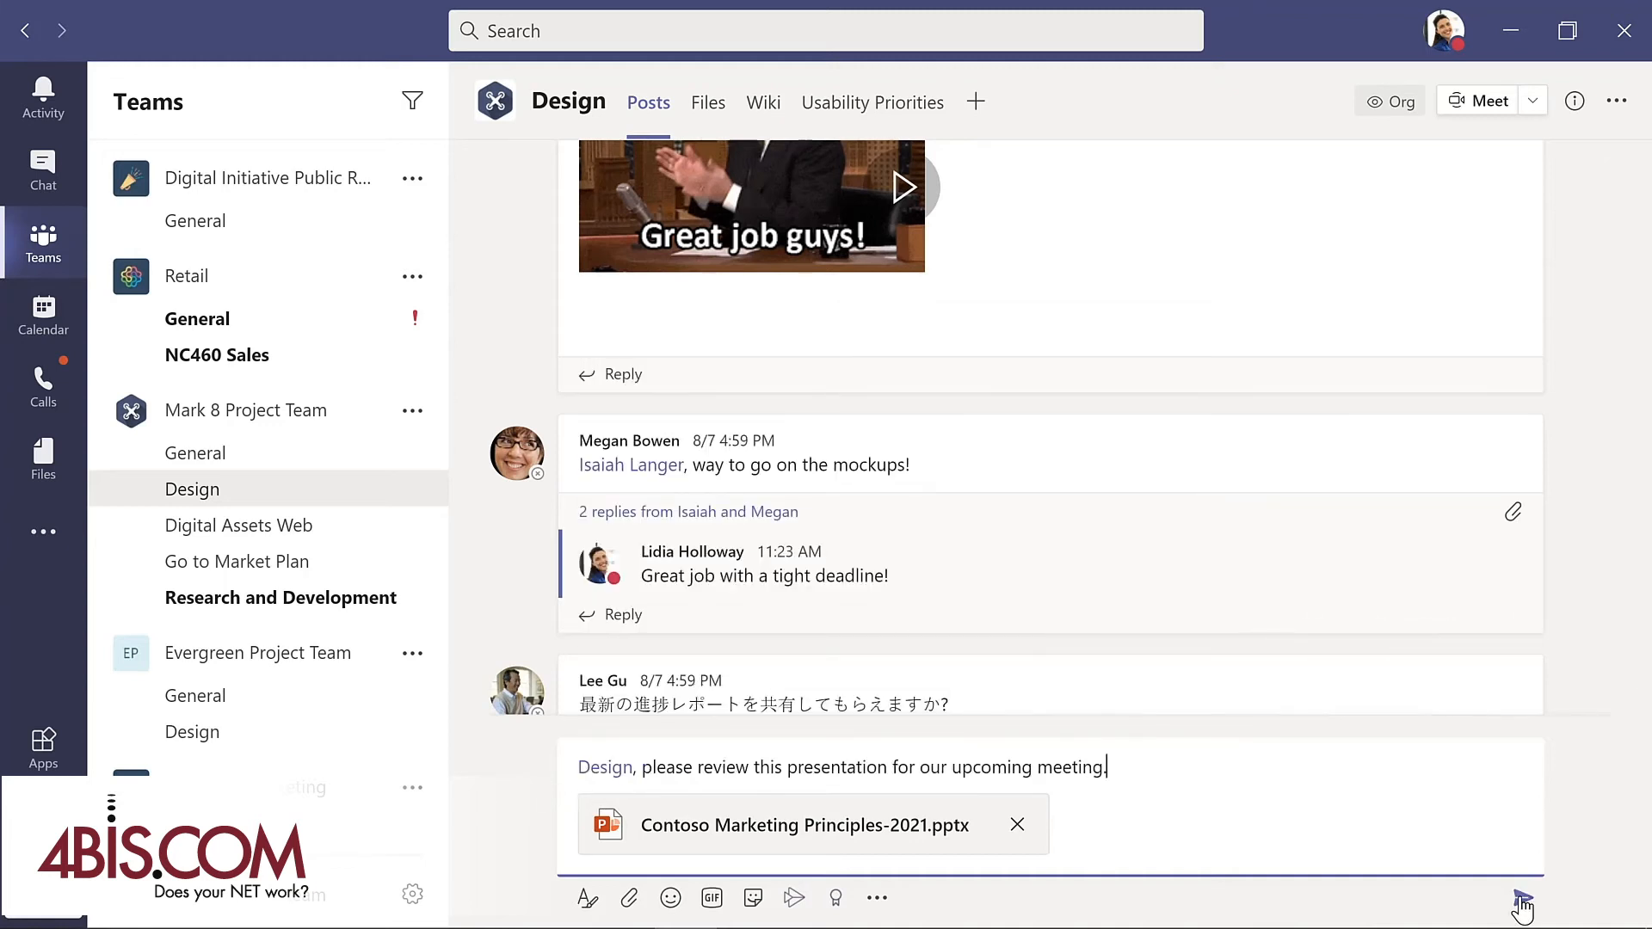
{"action": "left_click", "coordinate": [1520, 899]}
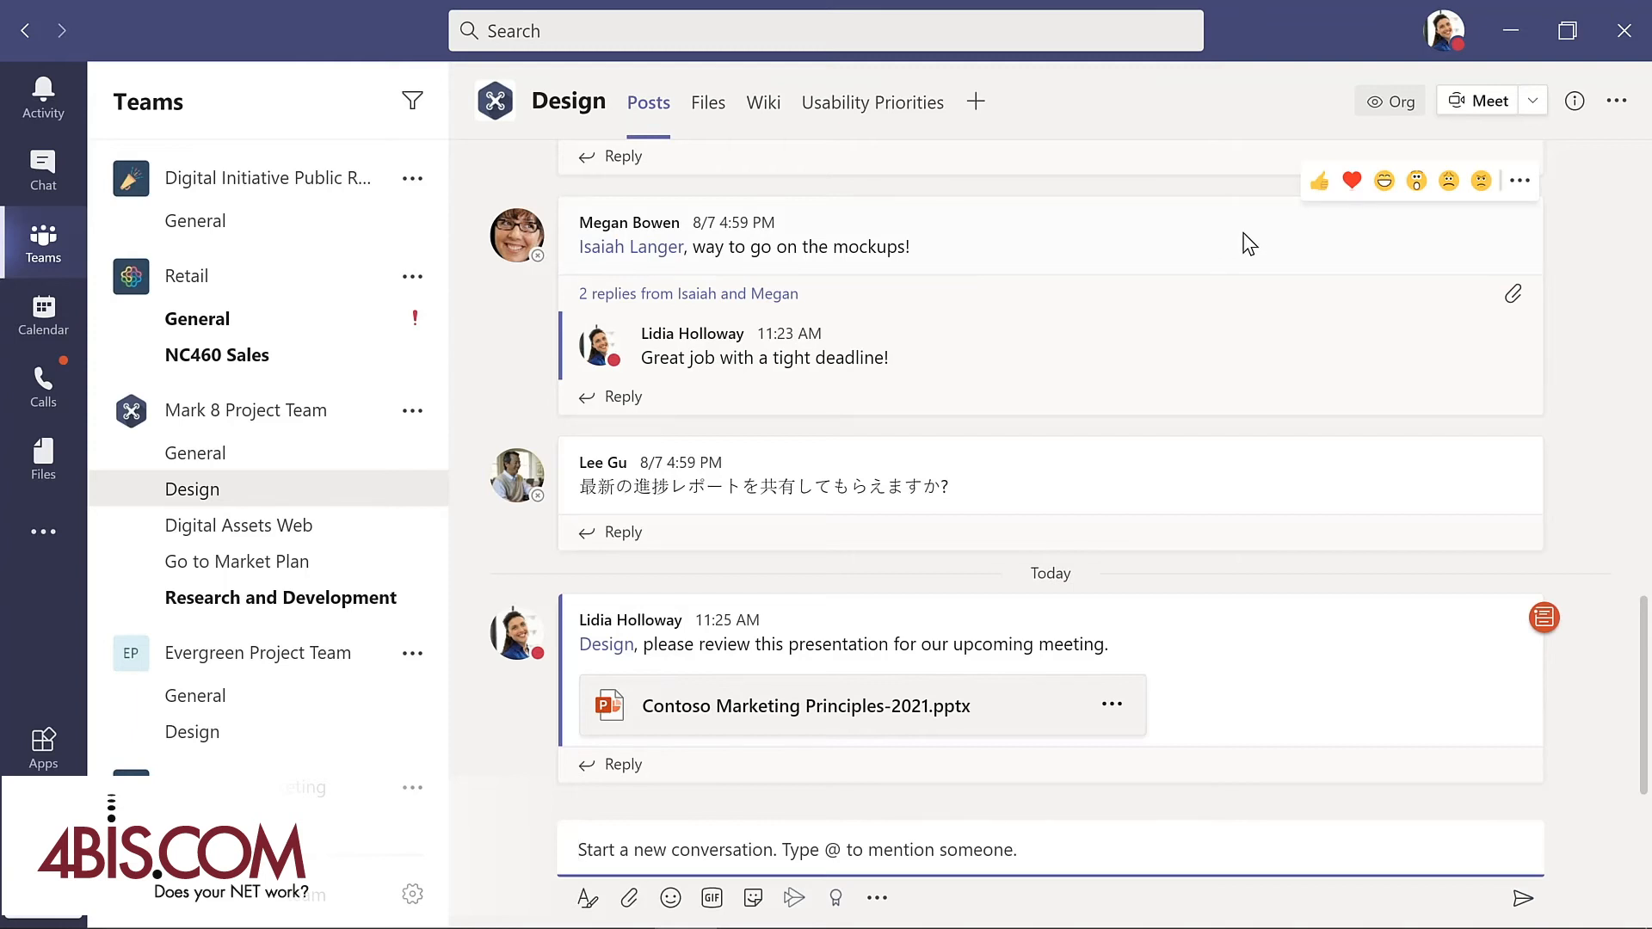
React with a heart to the post praising the mockups and look through its additional message options.
{"action": "left_click", "coordinate": [1353, 182]}
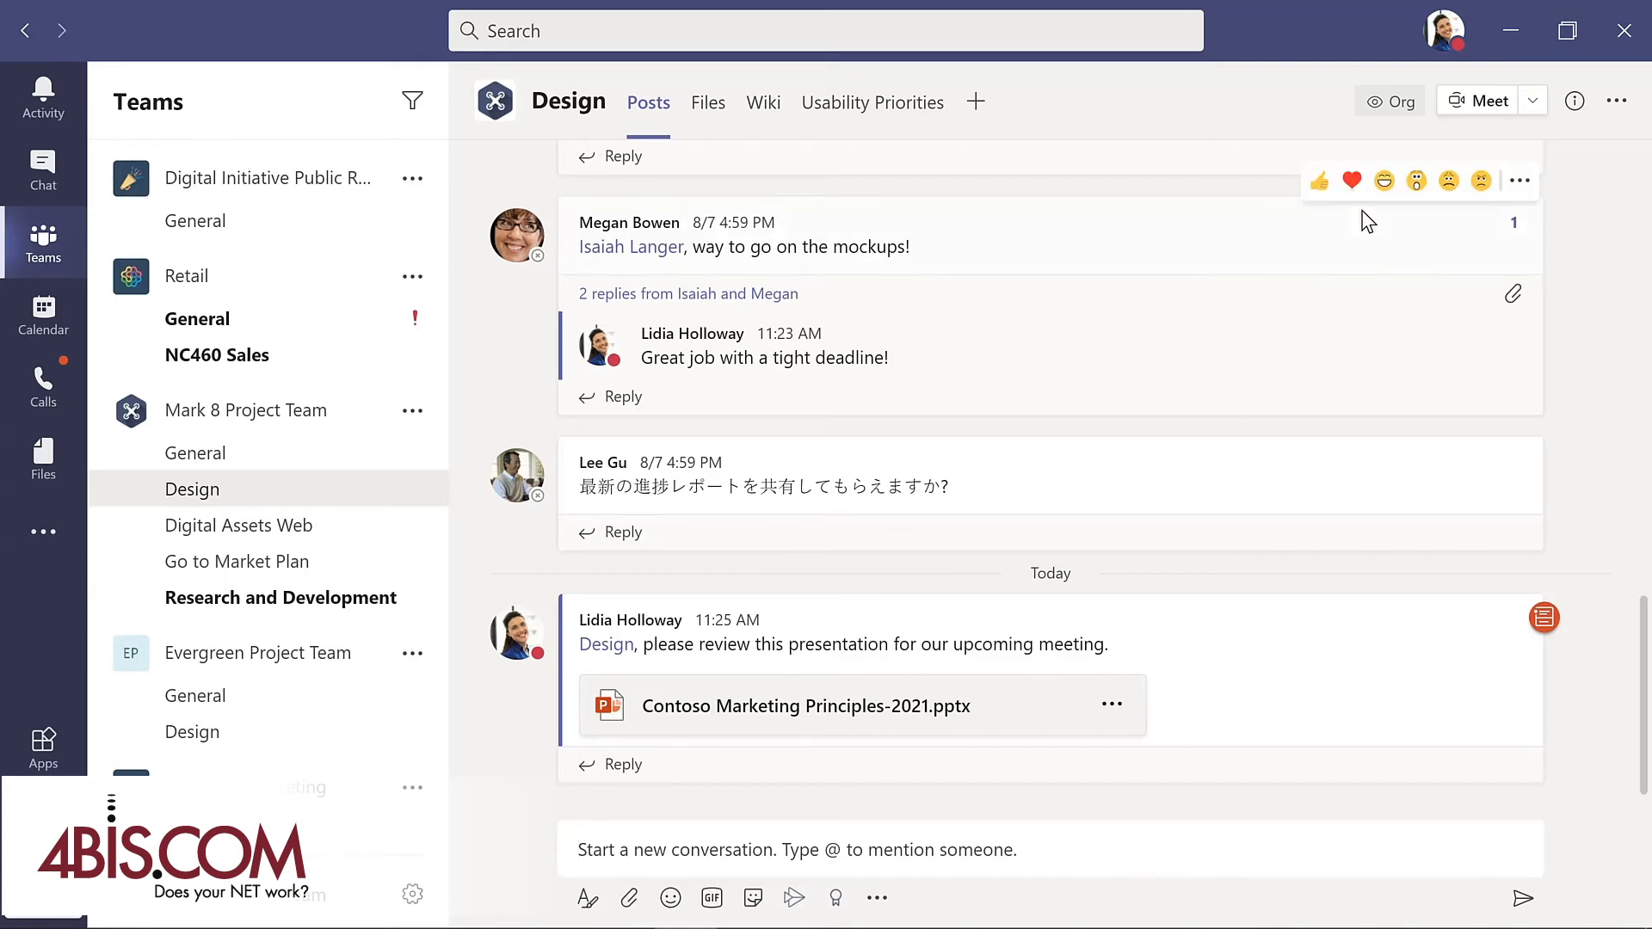
{"action": "left_click", "coordinate": [1519, 185]}
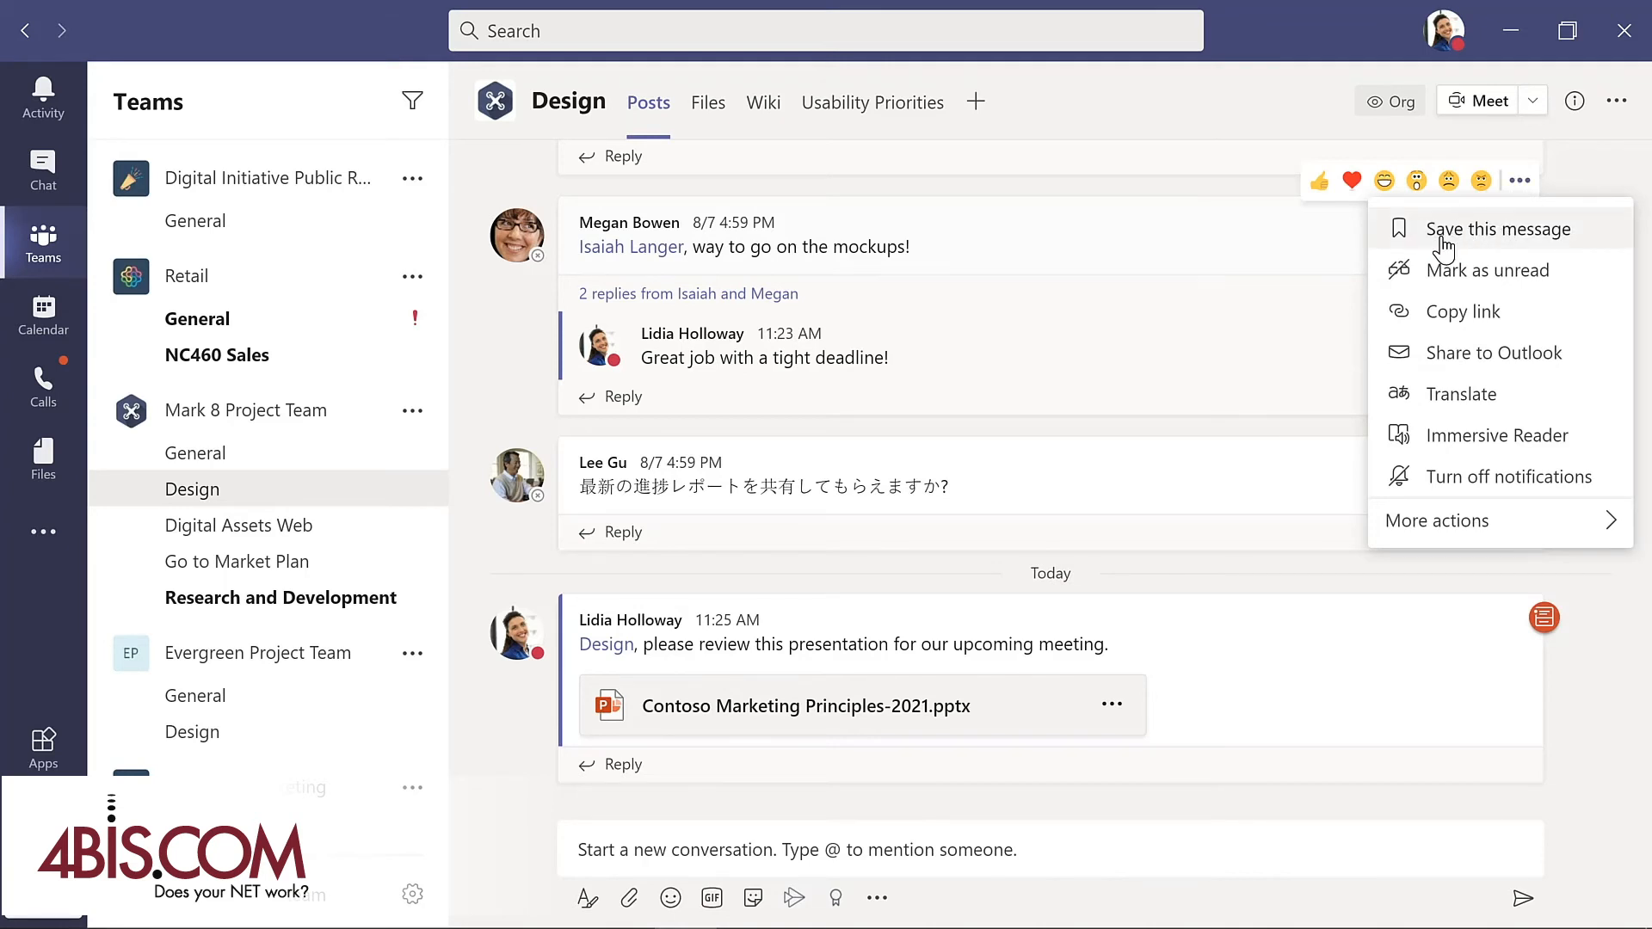
{"action": "left_click", "coordinate": [1266, 247]}
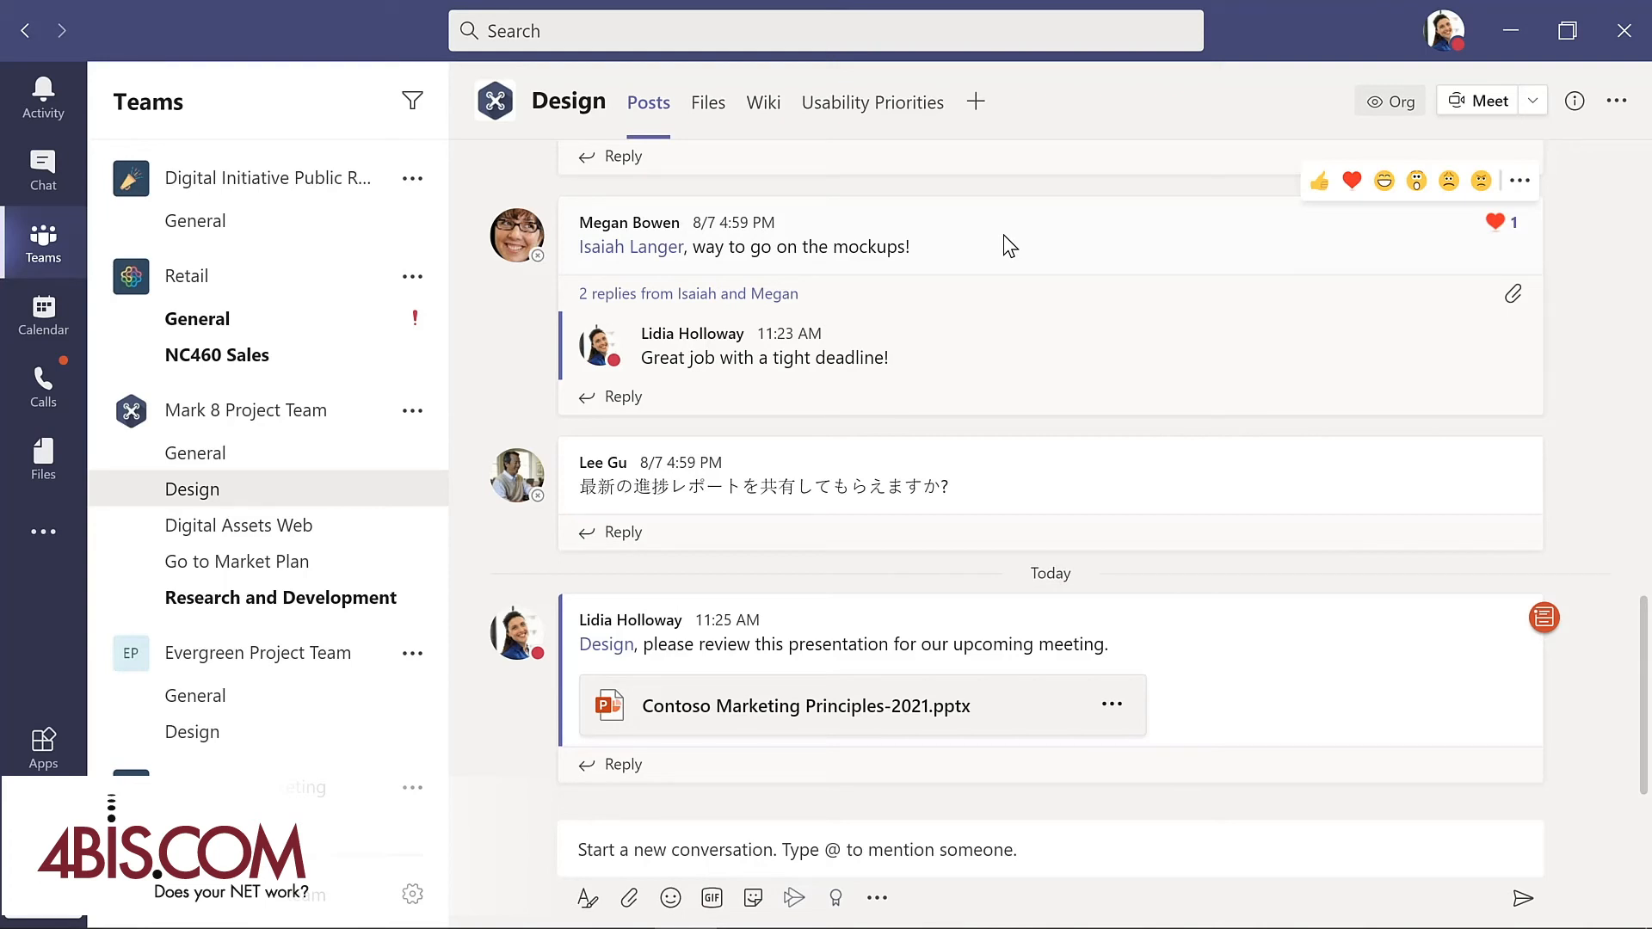
Start a private chat with the IT Admin colleague and send "What's the update on the new laptops for my project team?".
{"action": "left_click", "coordinate": [43, 170]}
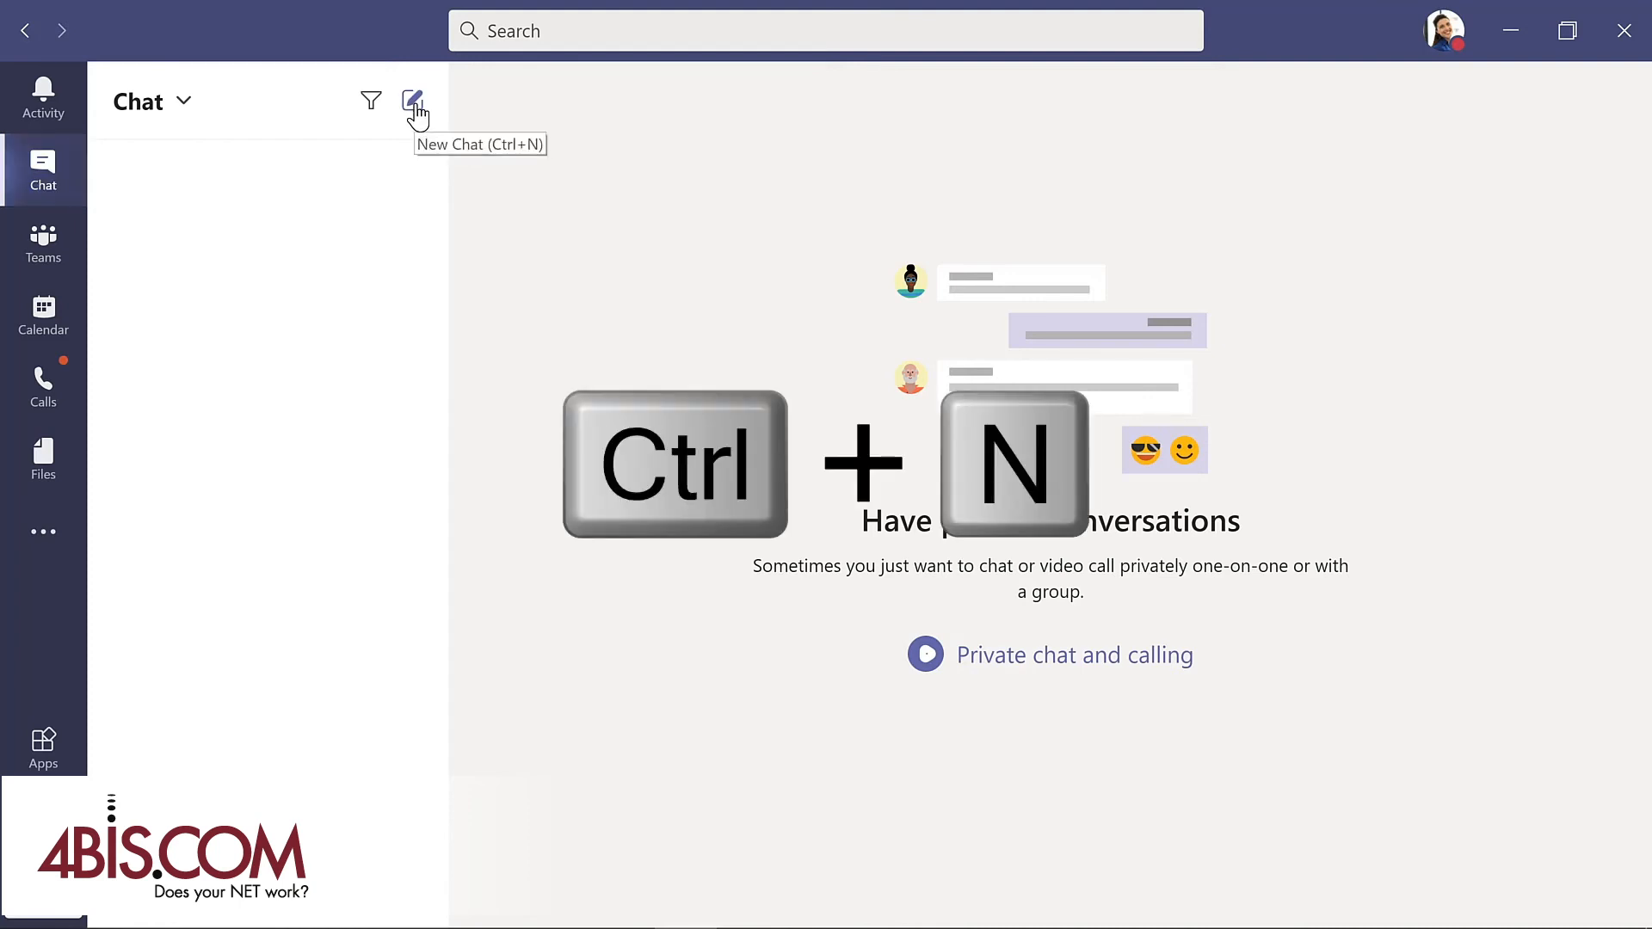
{"action": "key", "text": "ctrl+n"}
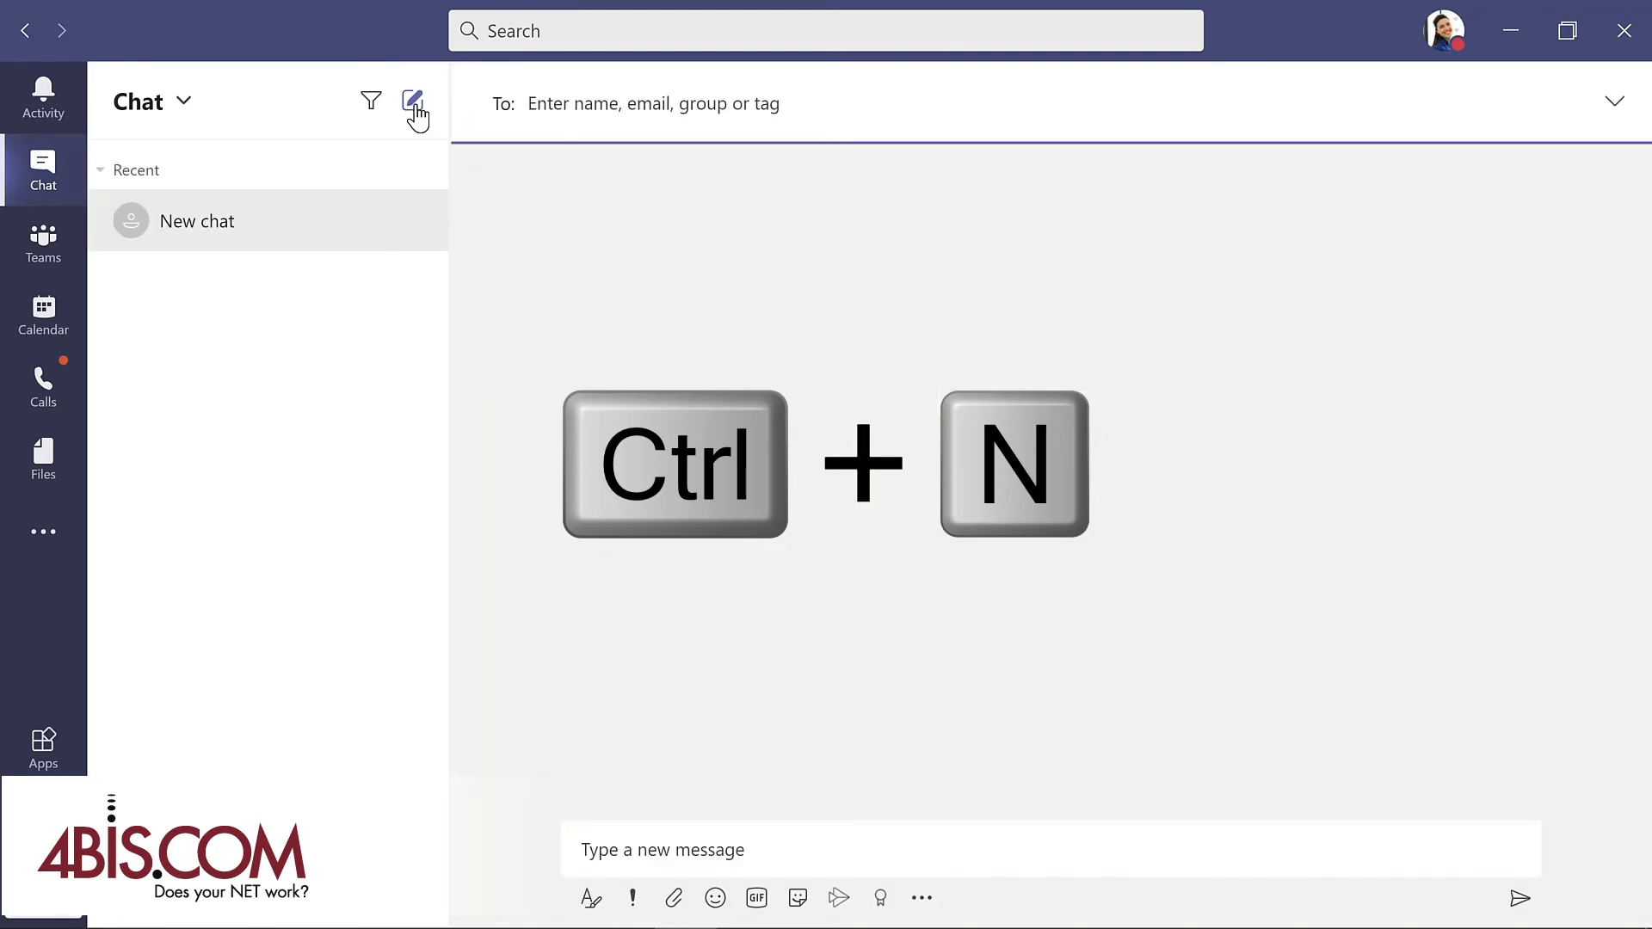
{"action": "type", "text": "all"}
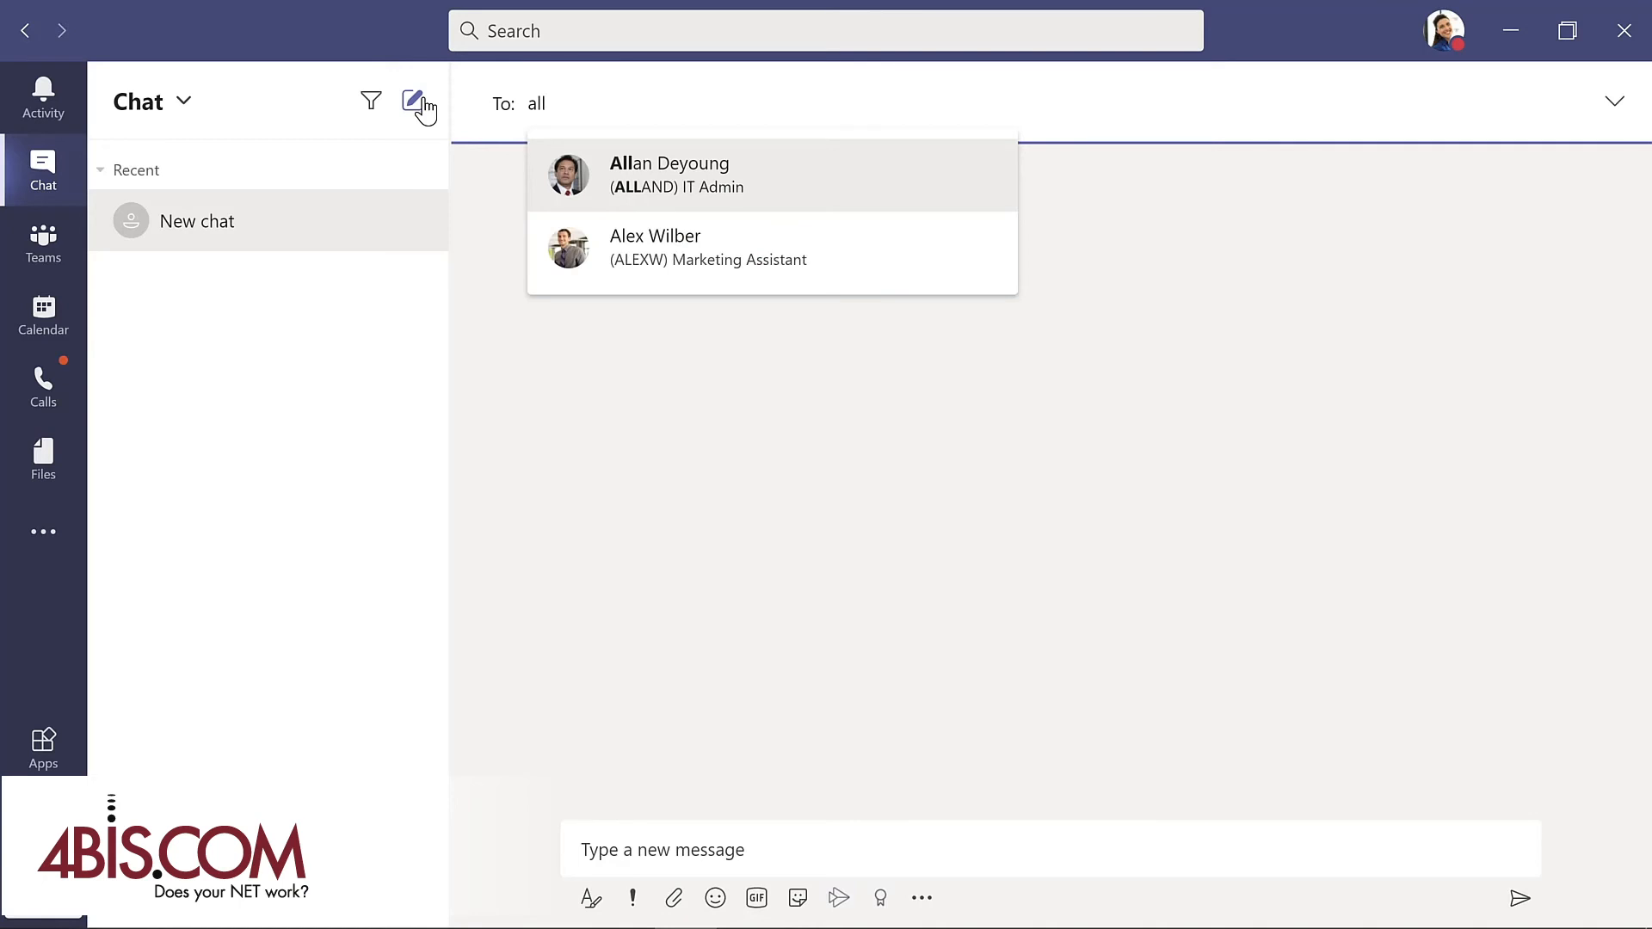
{"action": "key", "text": "Return"}
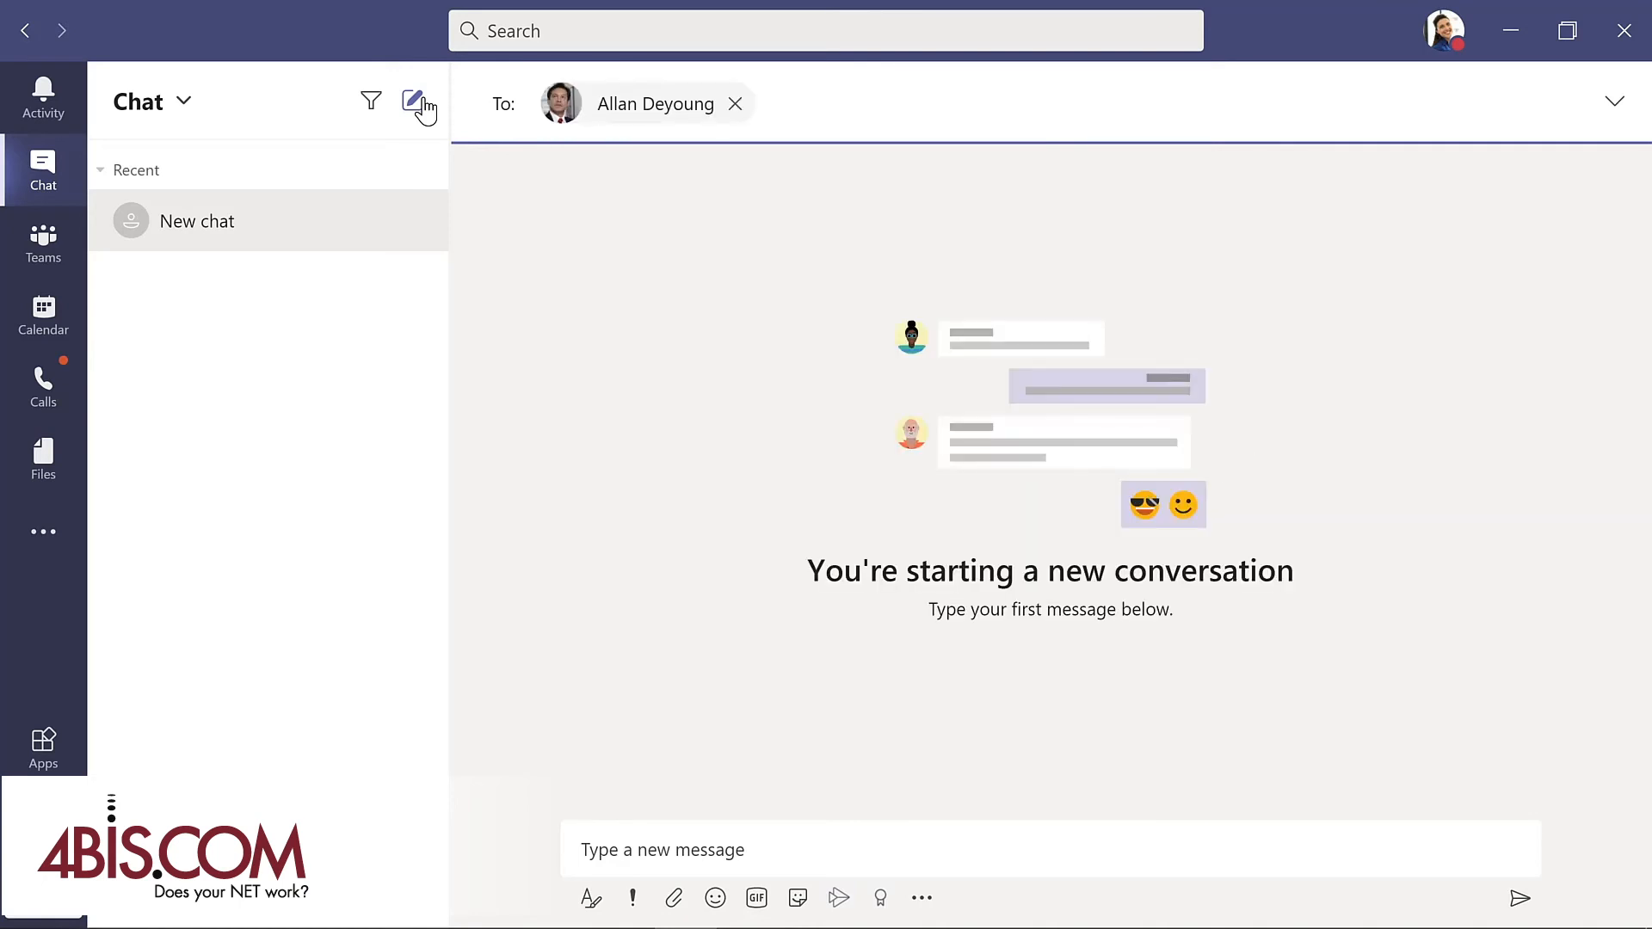
{"action": "left_click", "coordinate": [659, 829]}
{"action": "type", "text": "What's the update on the new laptops for my project team?"}
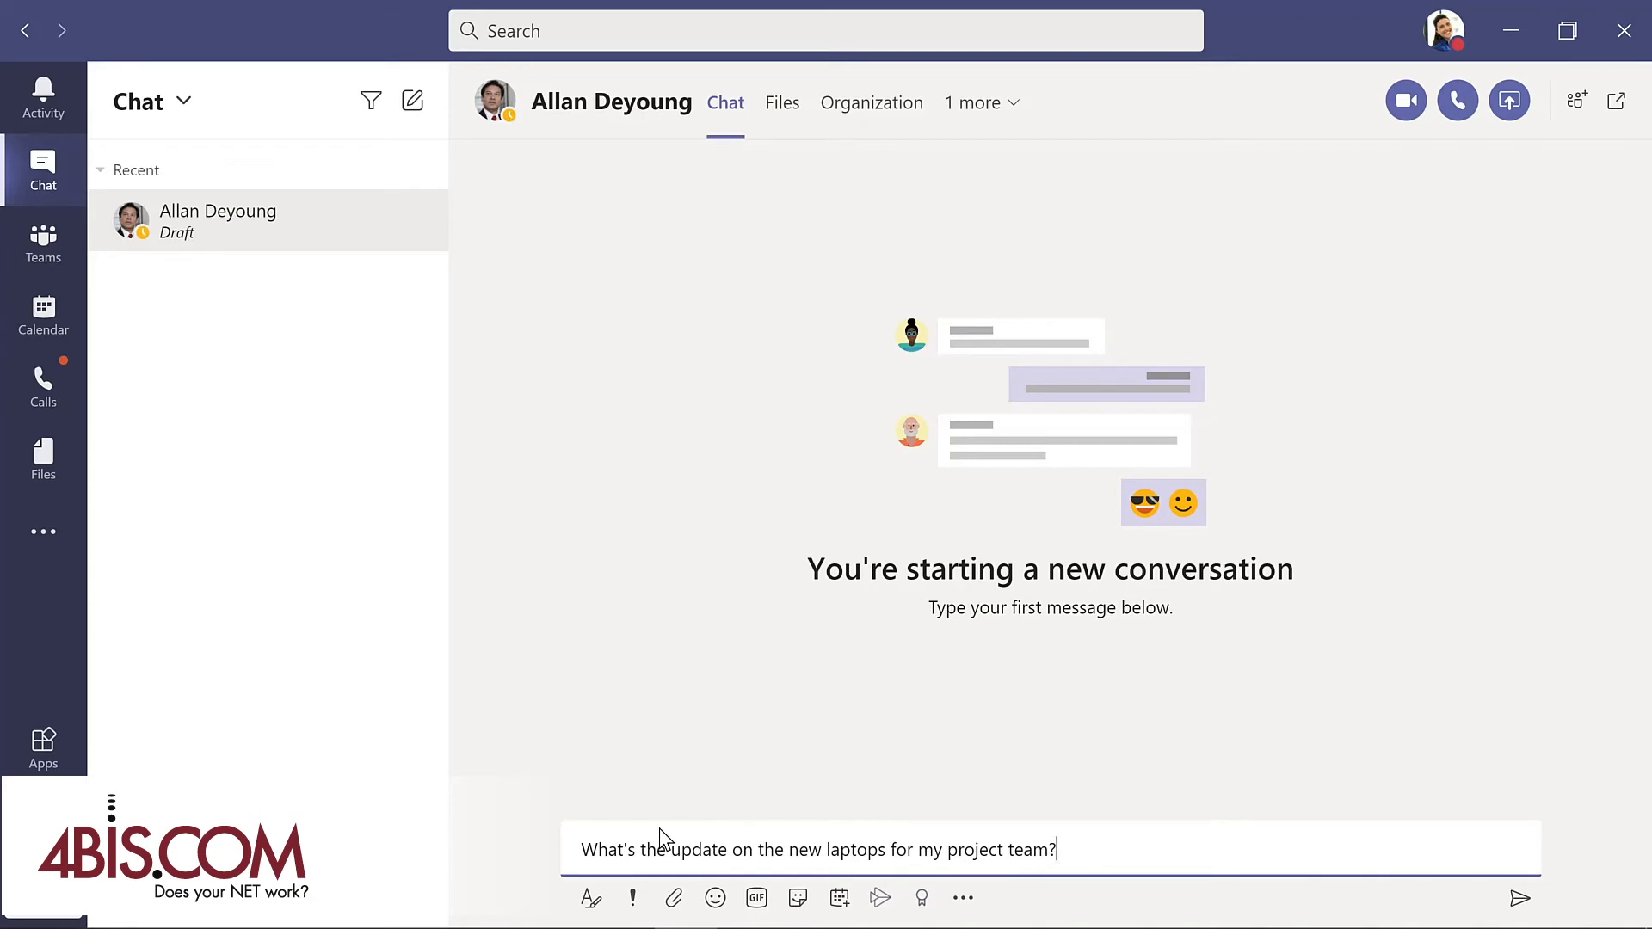
{"action": "key", "text": "Return"}
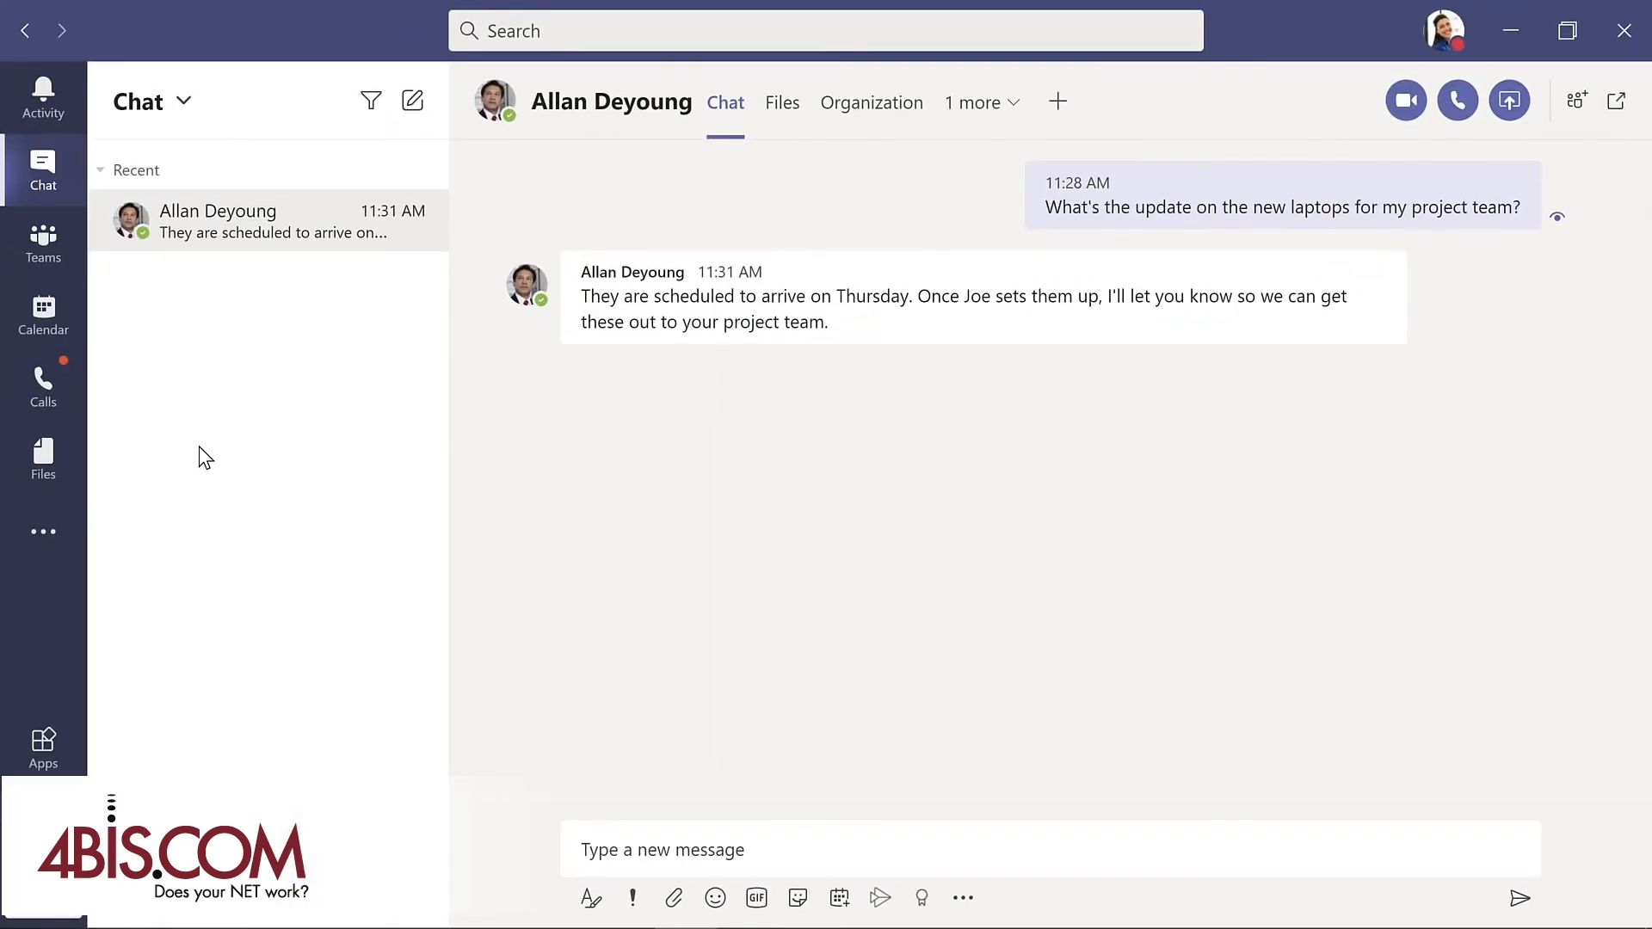
Find a celebration GIF with the search word "yay", add "Thanks so much!" below it and send it in the chat.
{"action": "left_click", "coordinate": [757, 898]}
{"action": "type", "text": "yay"}
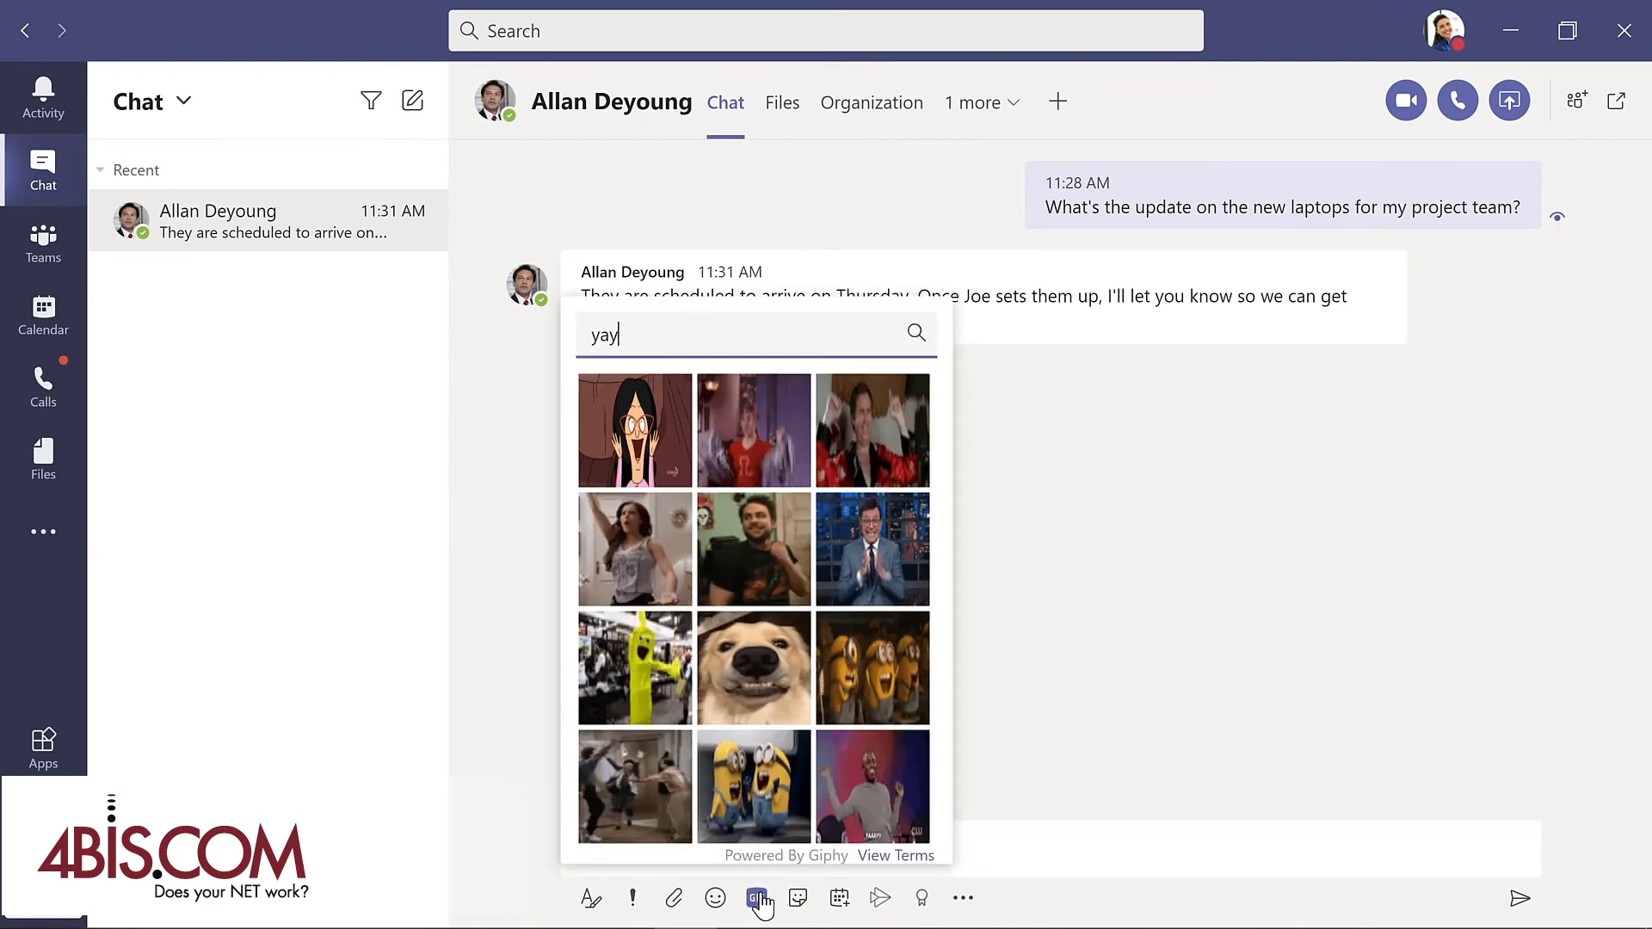
{"action": "left_click", "coordinate": [629, 786]}
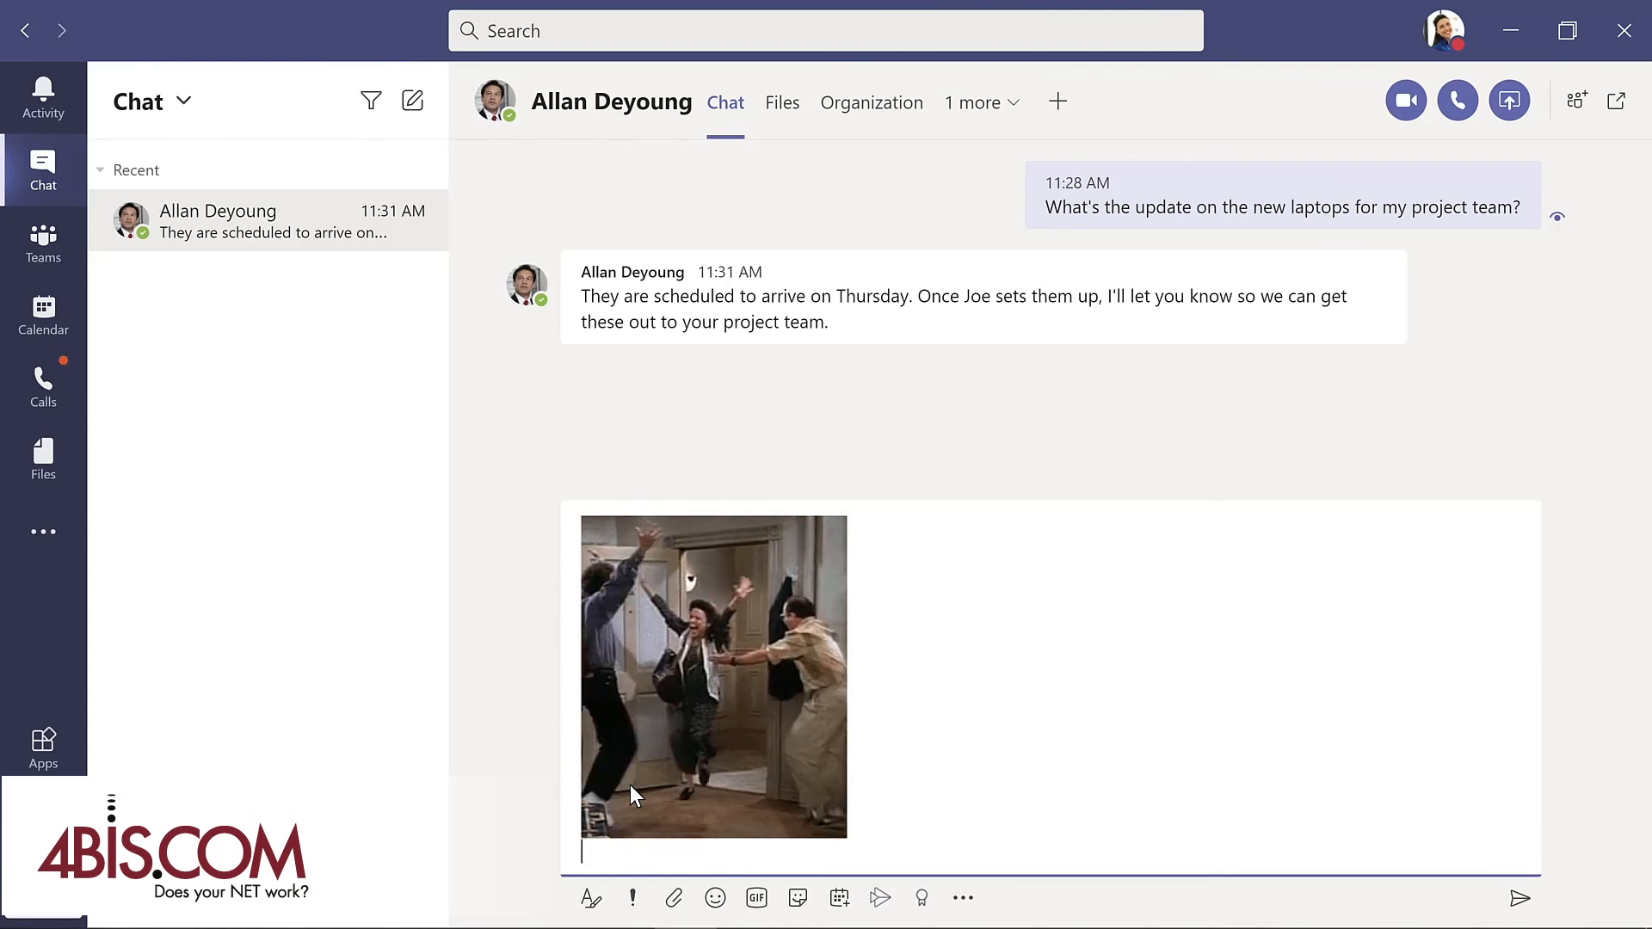
{"action": "type", "text": "Thanks"}
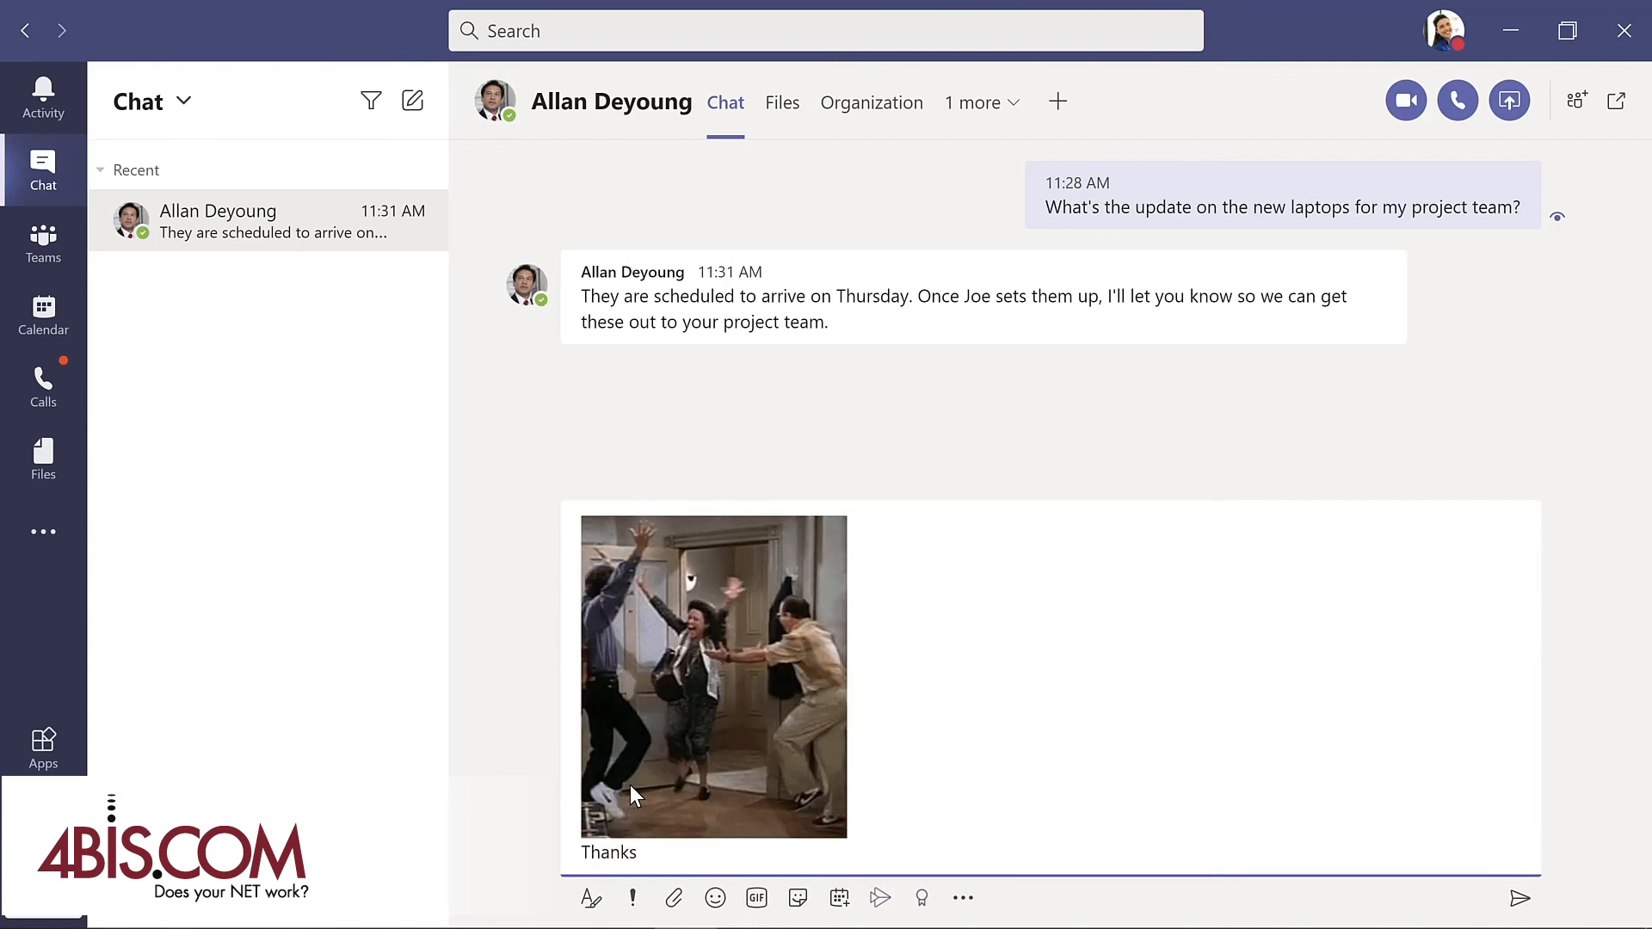
{"action": "type", "text": " so muc"}
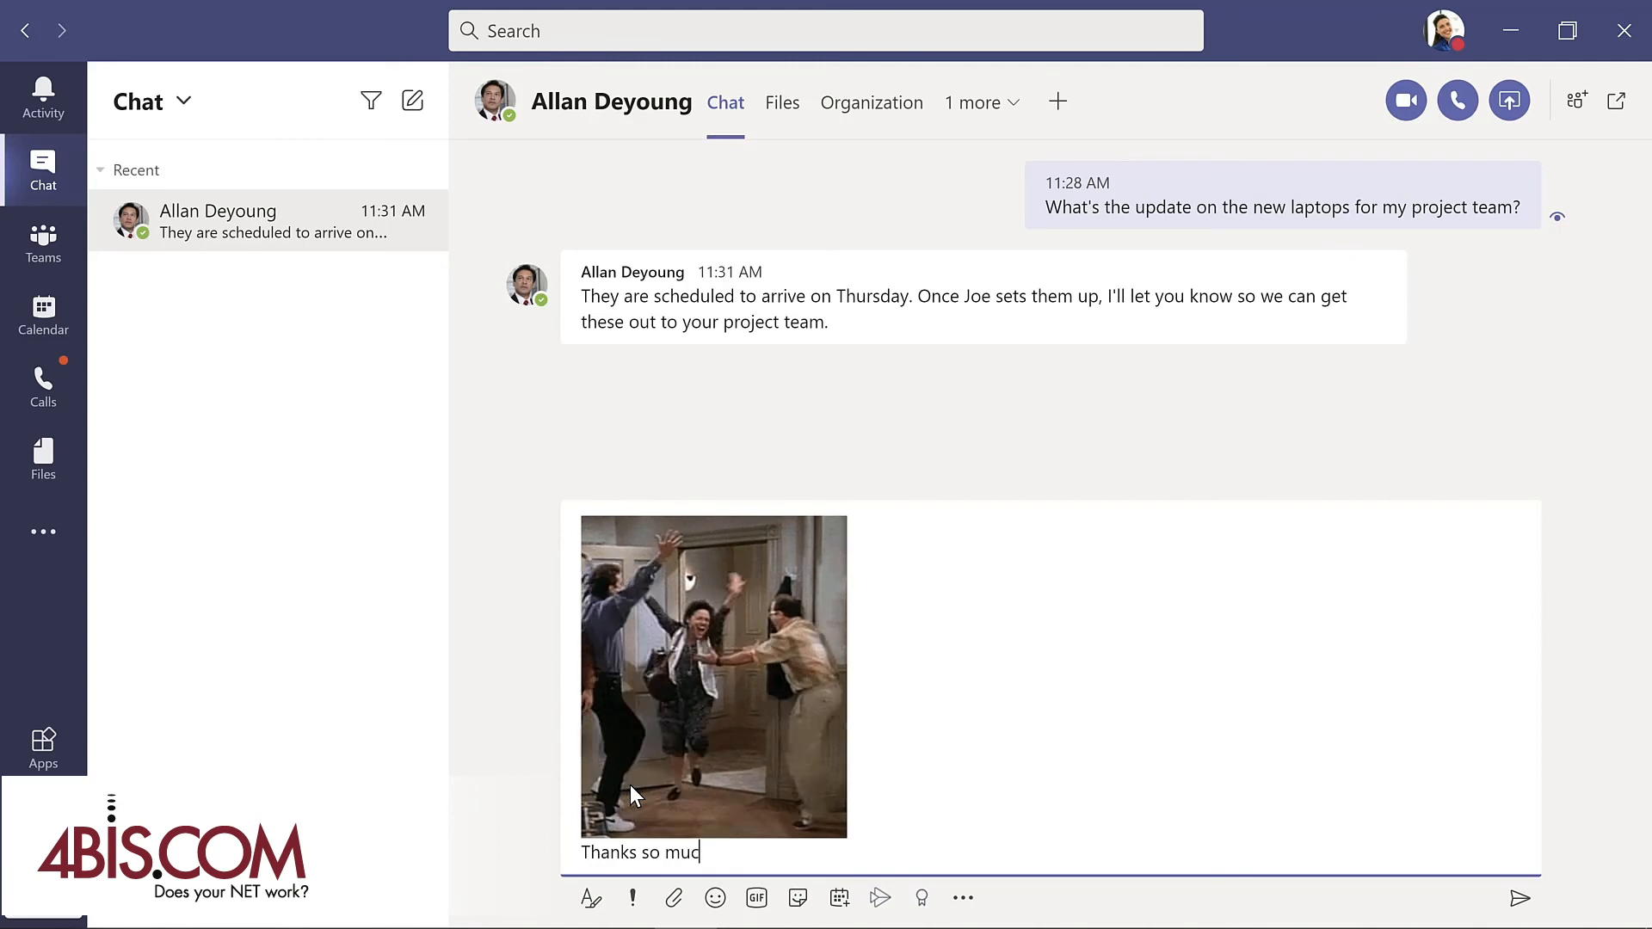
{"action": "type", "text": "h!"}
{"action": "key", "text": "Return"}
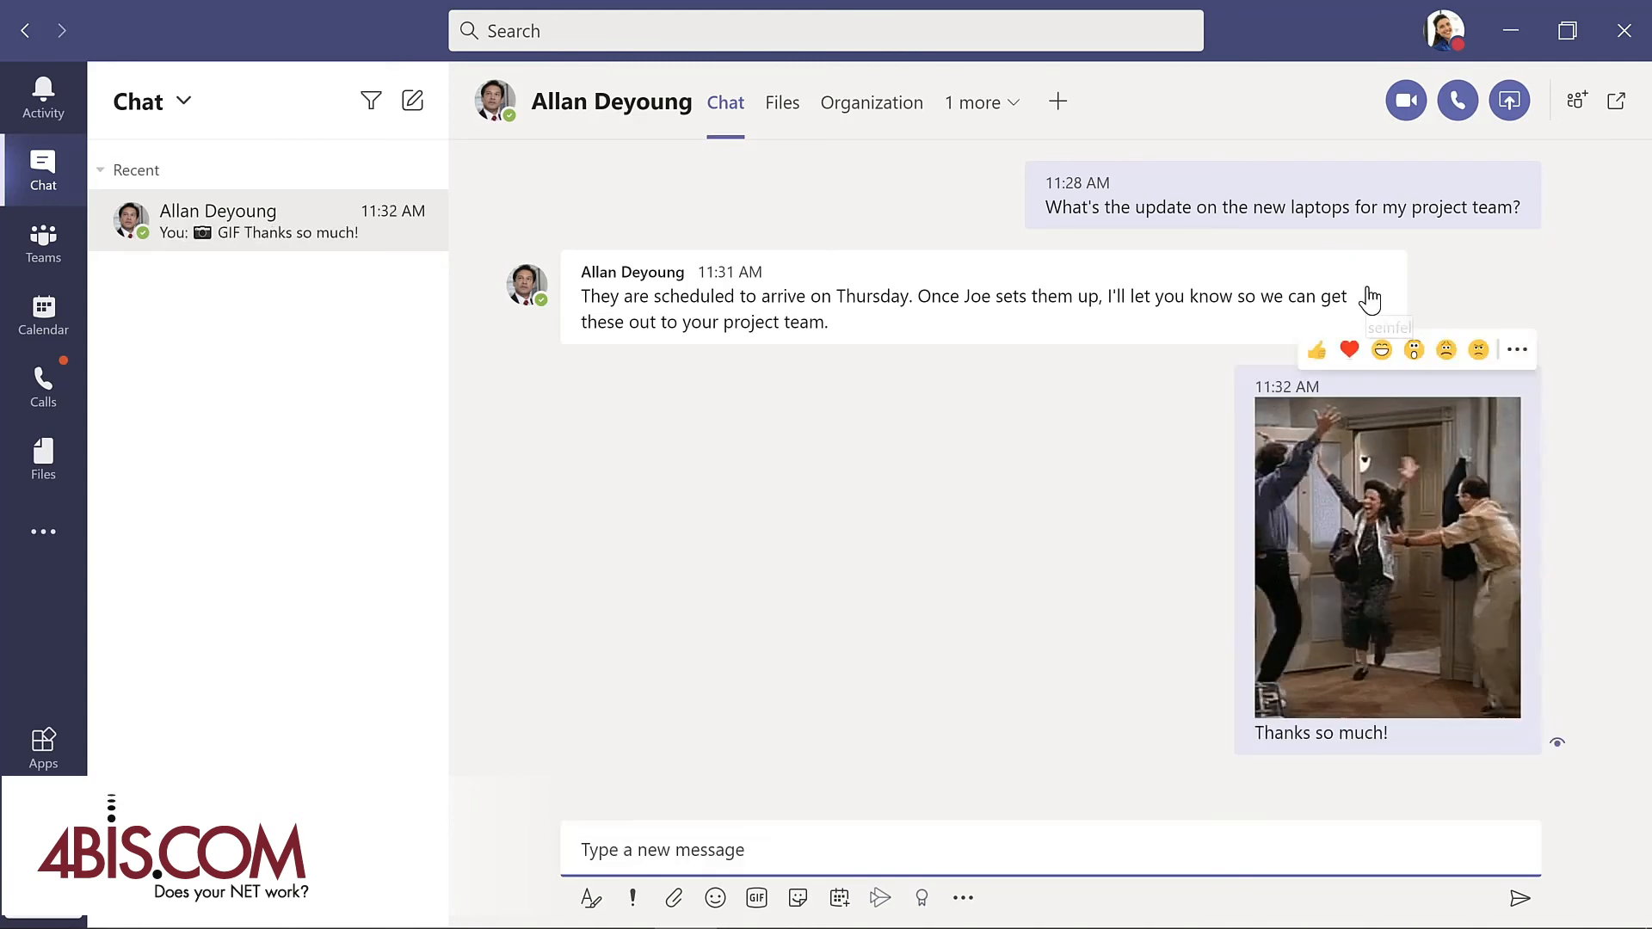
React with a laughing emoji to the colleague's reply about the laptop arrival and pin the chat.
{"action": "mouse_move", "coordinate": [1348, 295]}
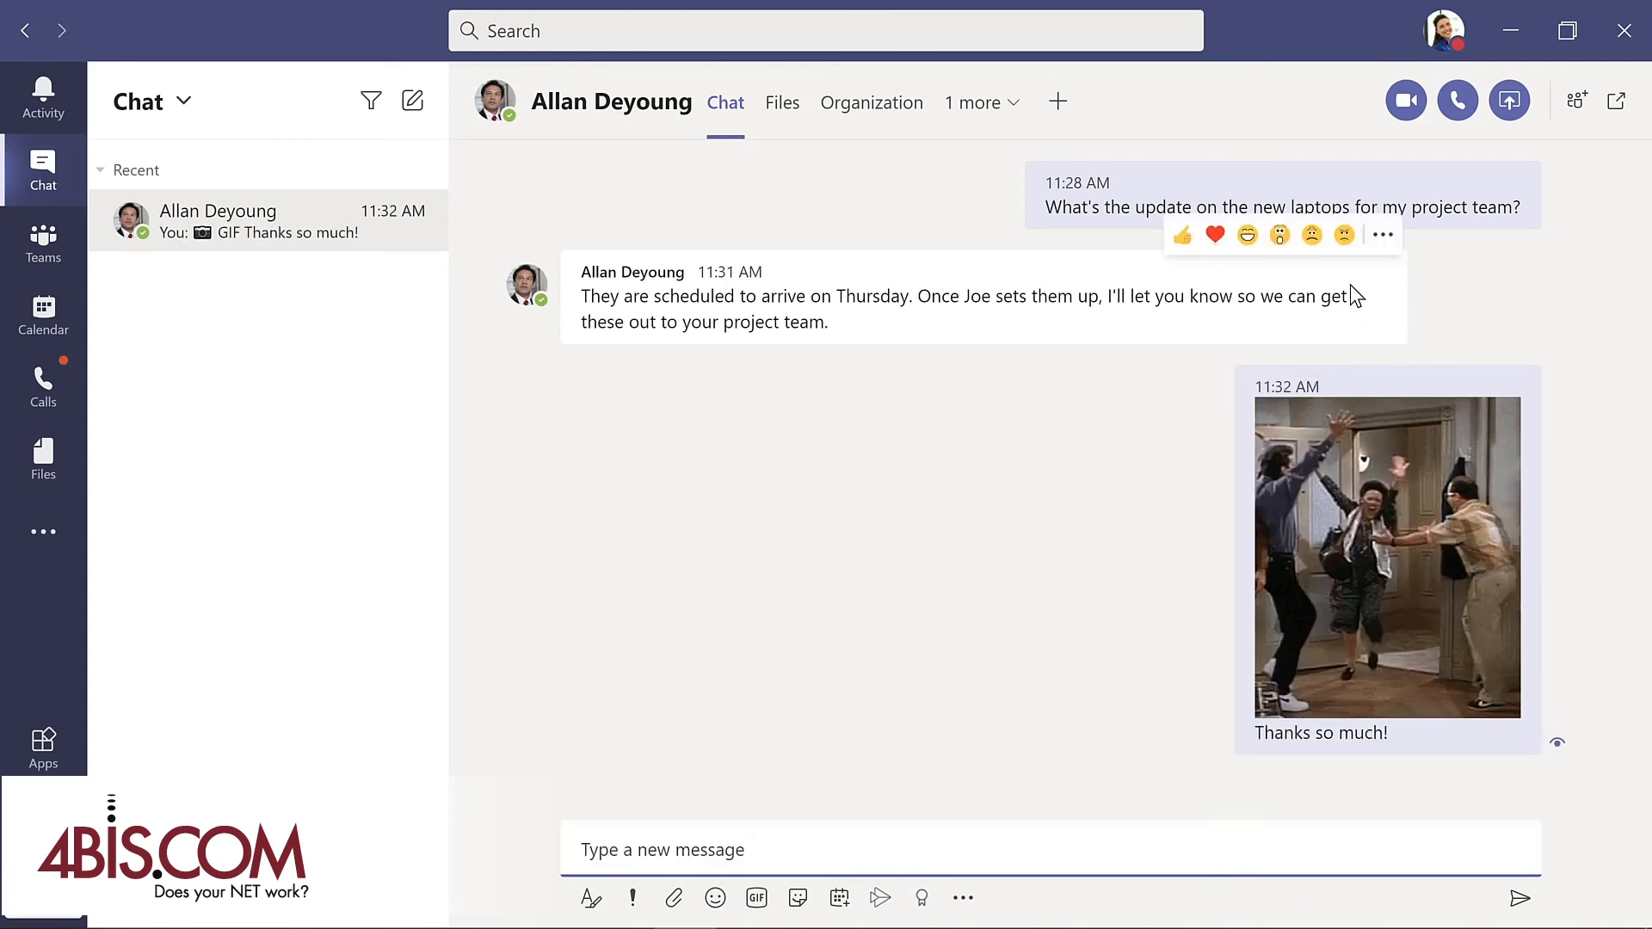
{"action": "left_click", "coordinate": [1246, 237]}
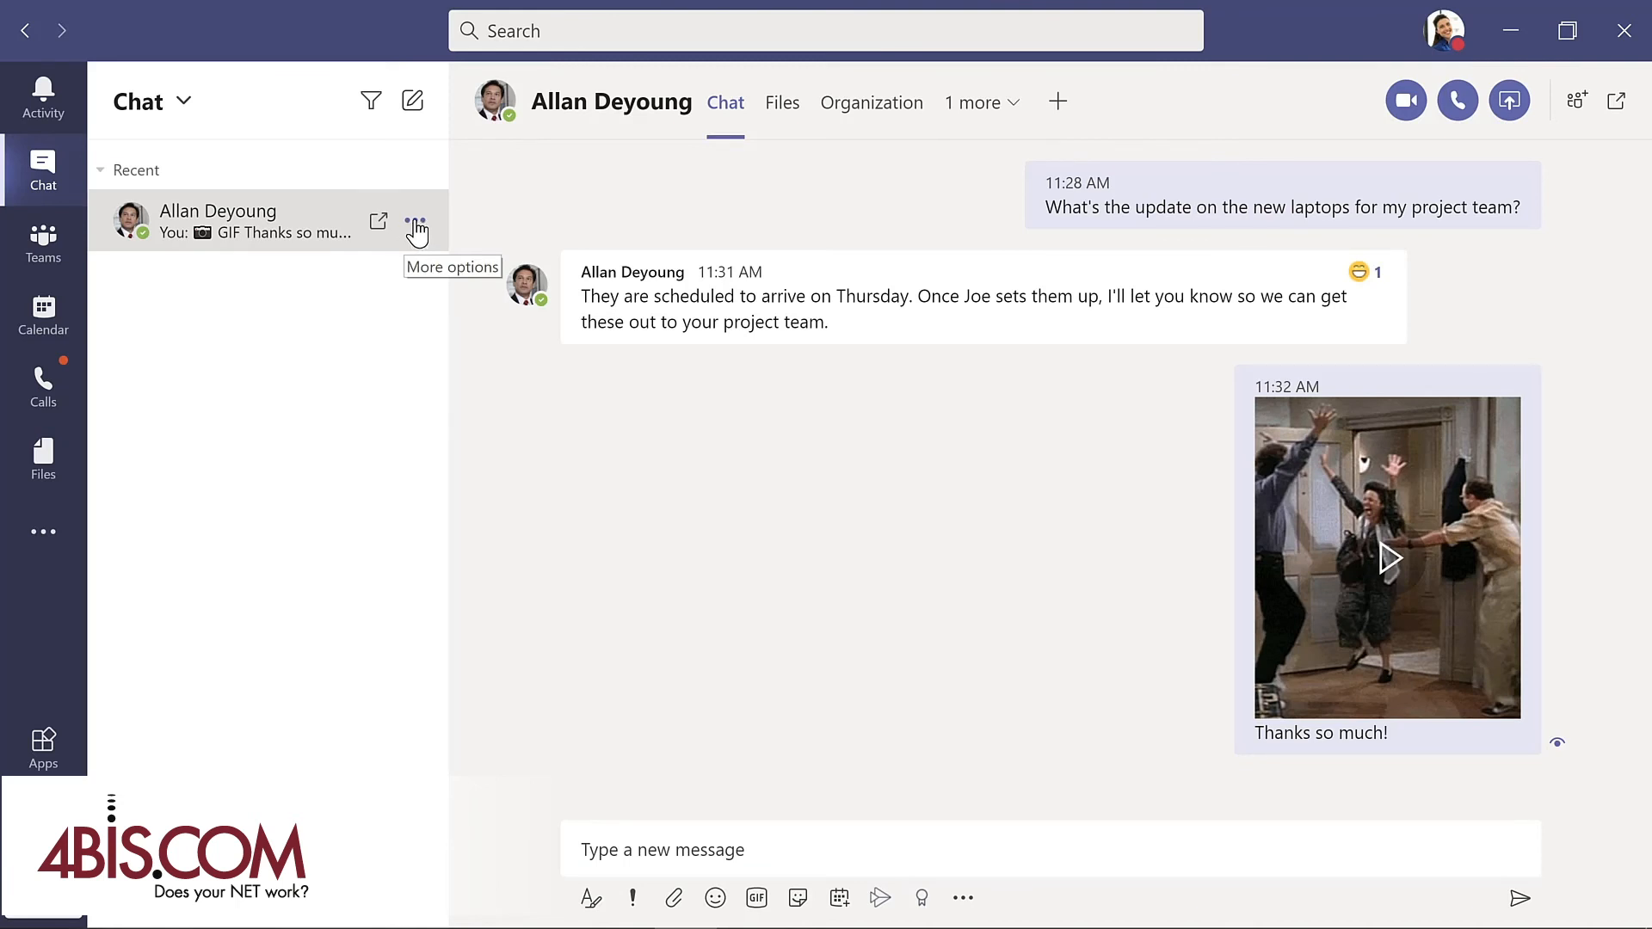
{"action": "left_click", "coordinate": [416, 225]}
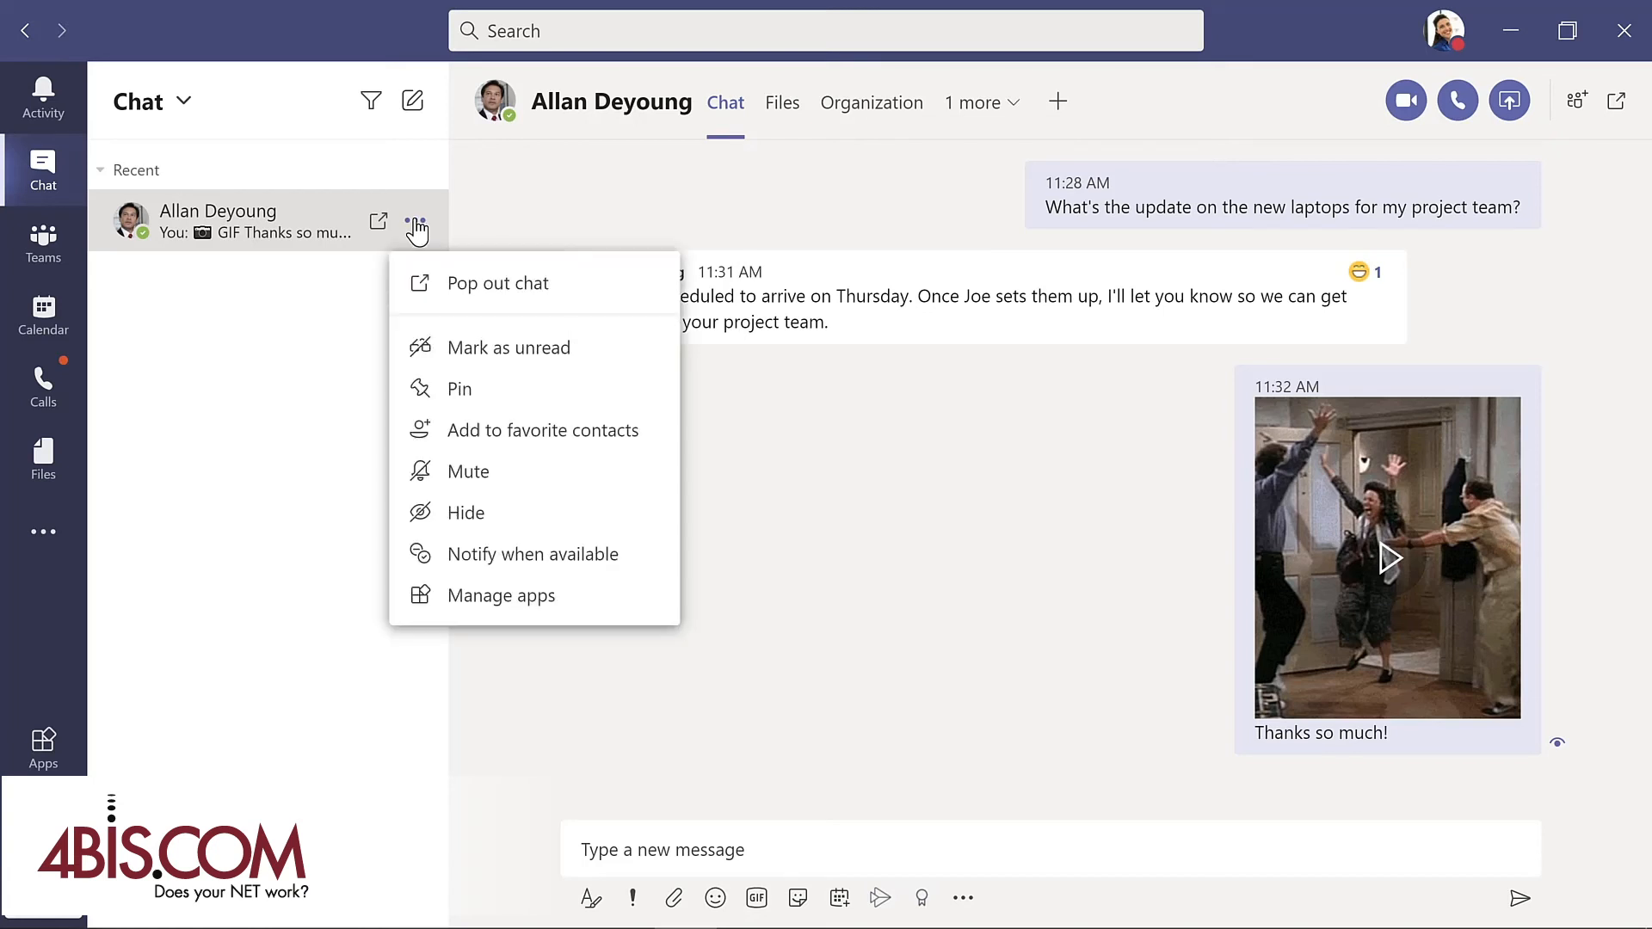
{"action": "left_click", "coordinate": [450, 394]}
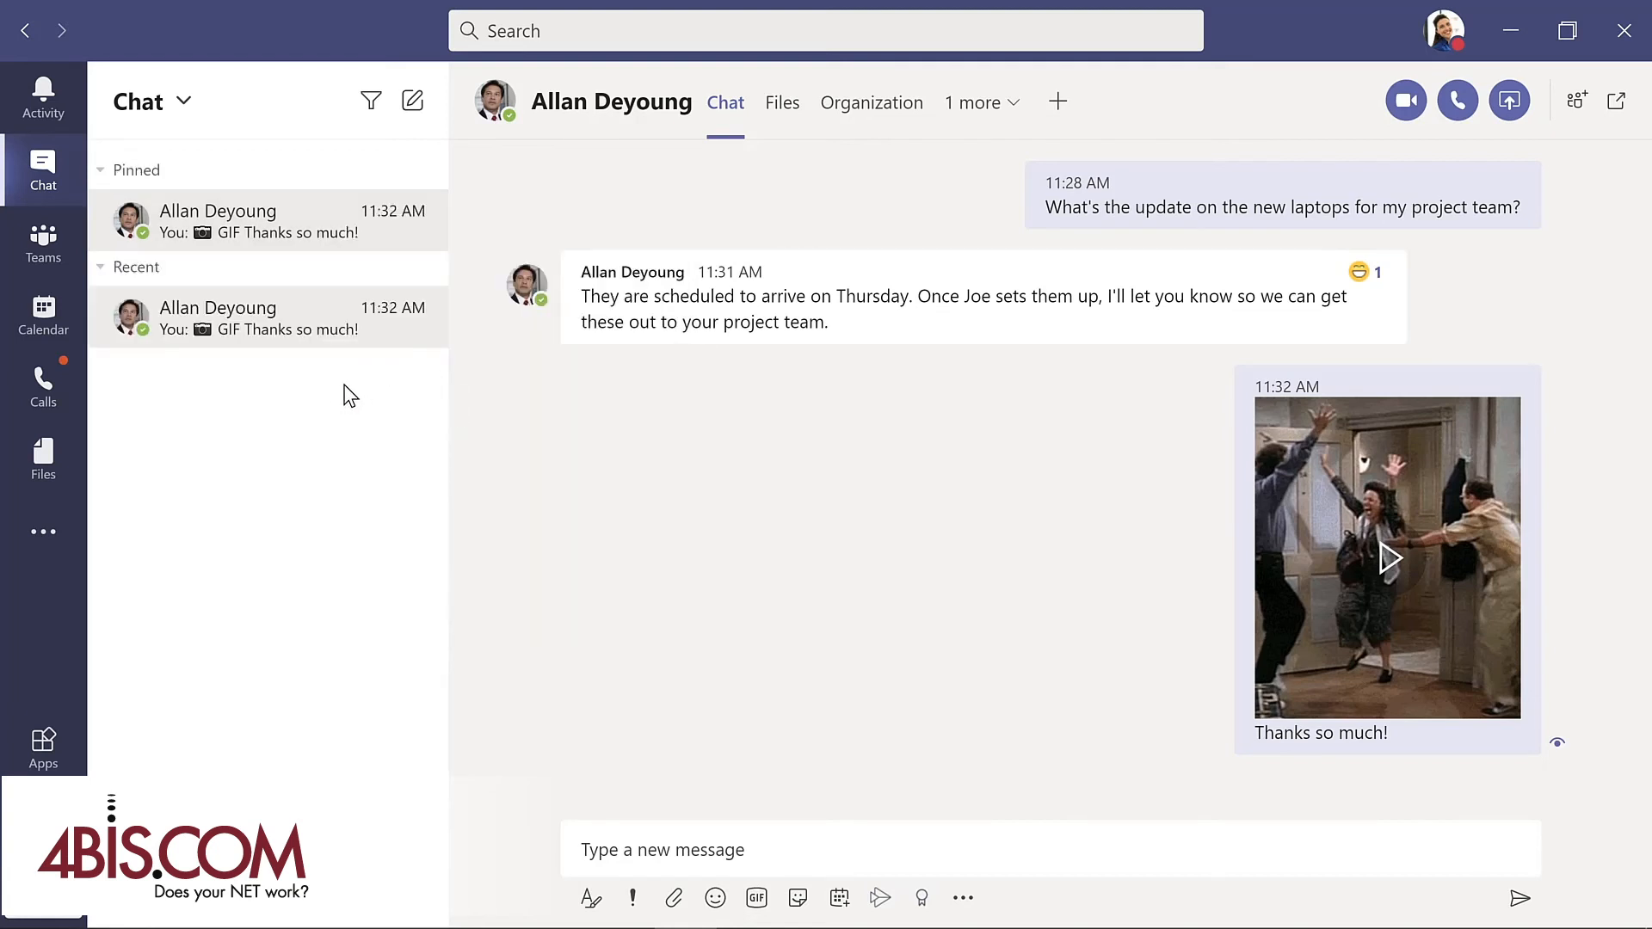
Open the calendar, view it as a full week and switch it back to the work week view.
{"action": "left_click", "coordinate": [47, 314]}
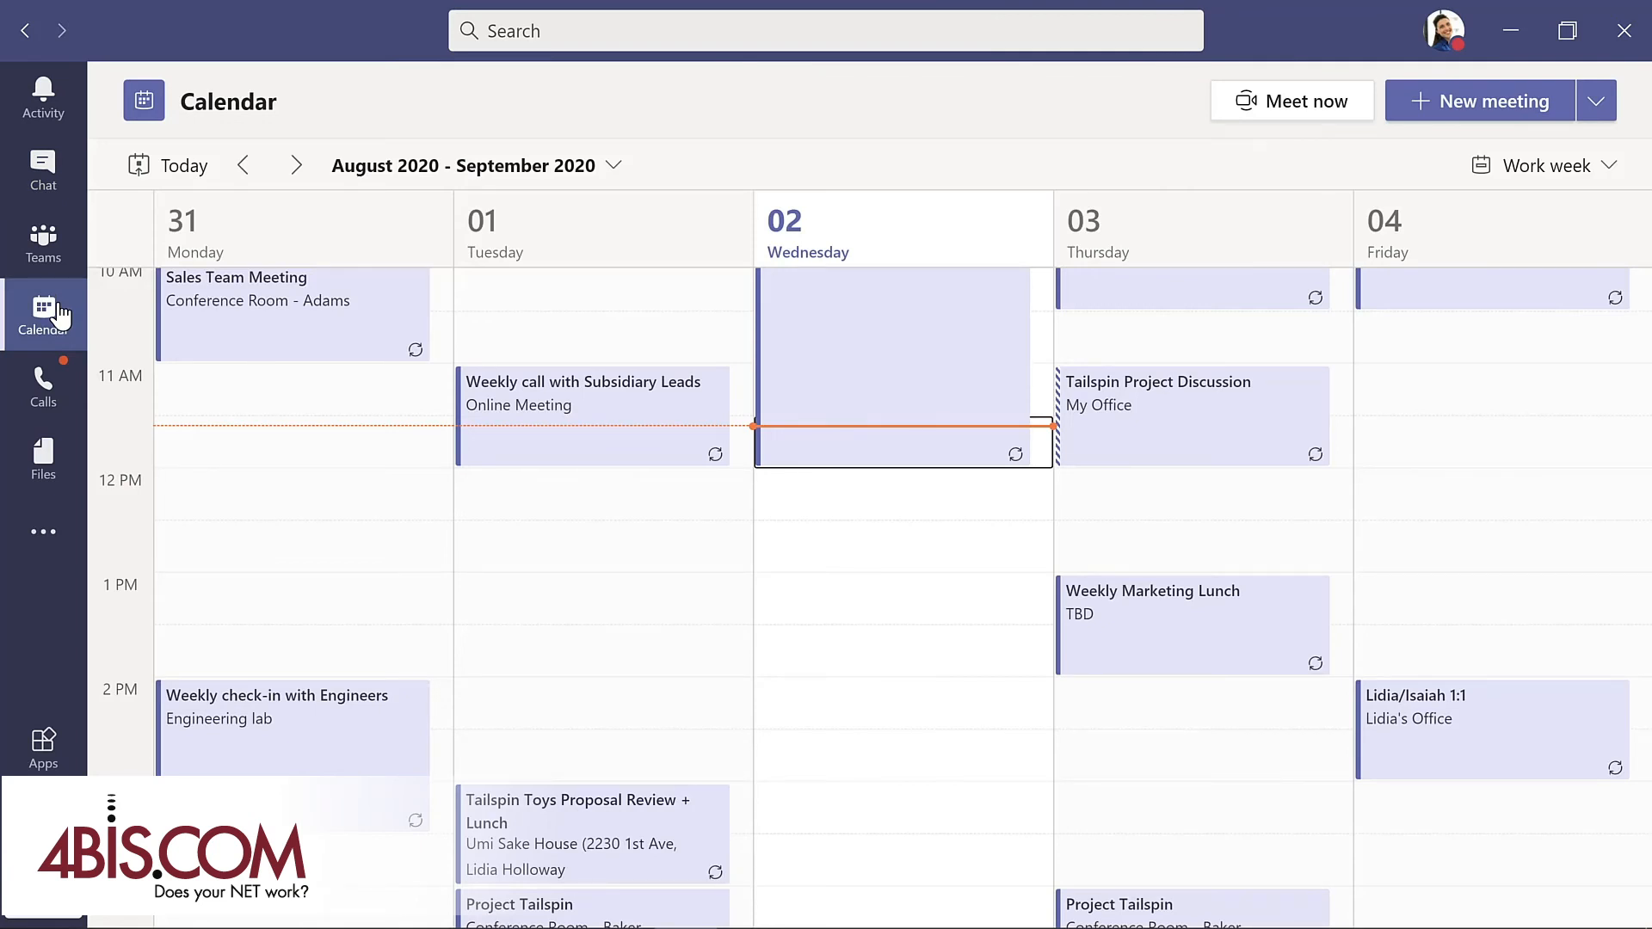
{"action": "left_click", "coordinate": [1605, 172]}
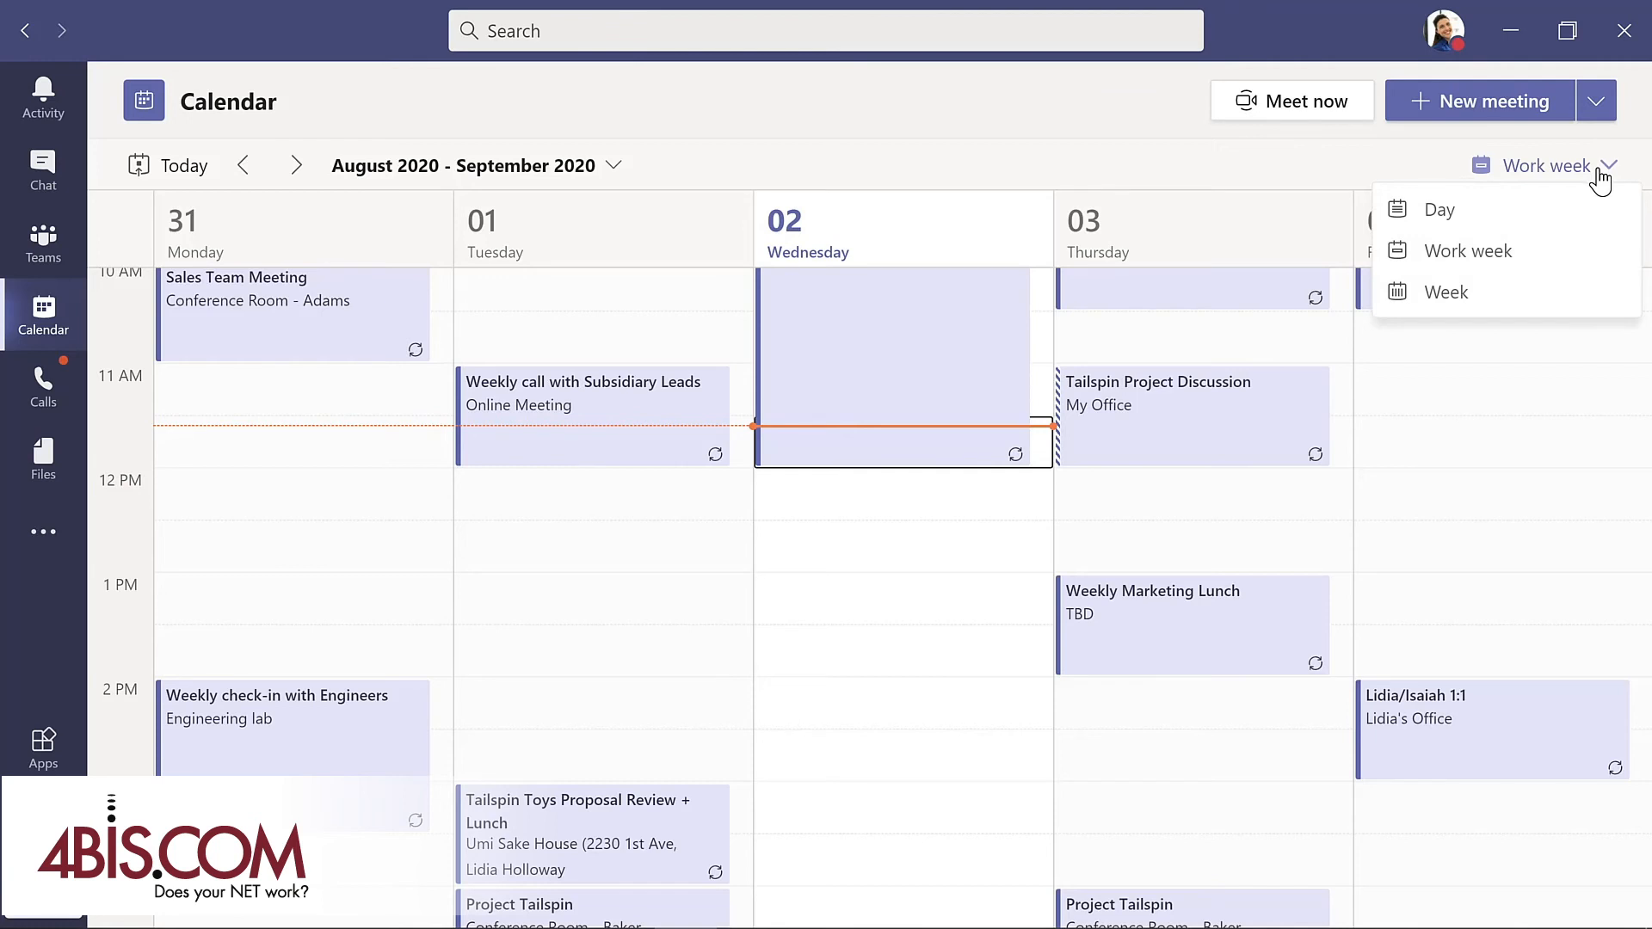
{"action": "left_click", "coordinate": [1483, 297]}
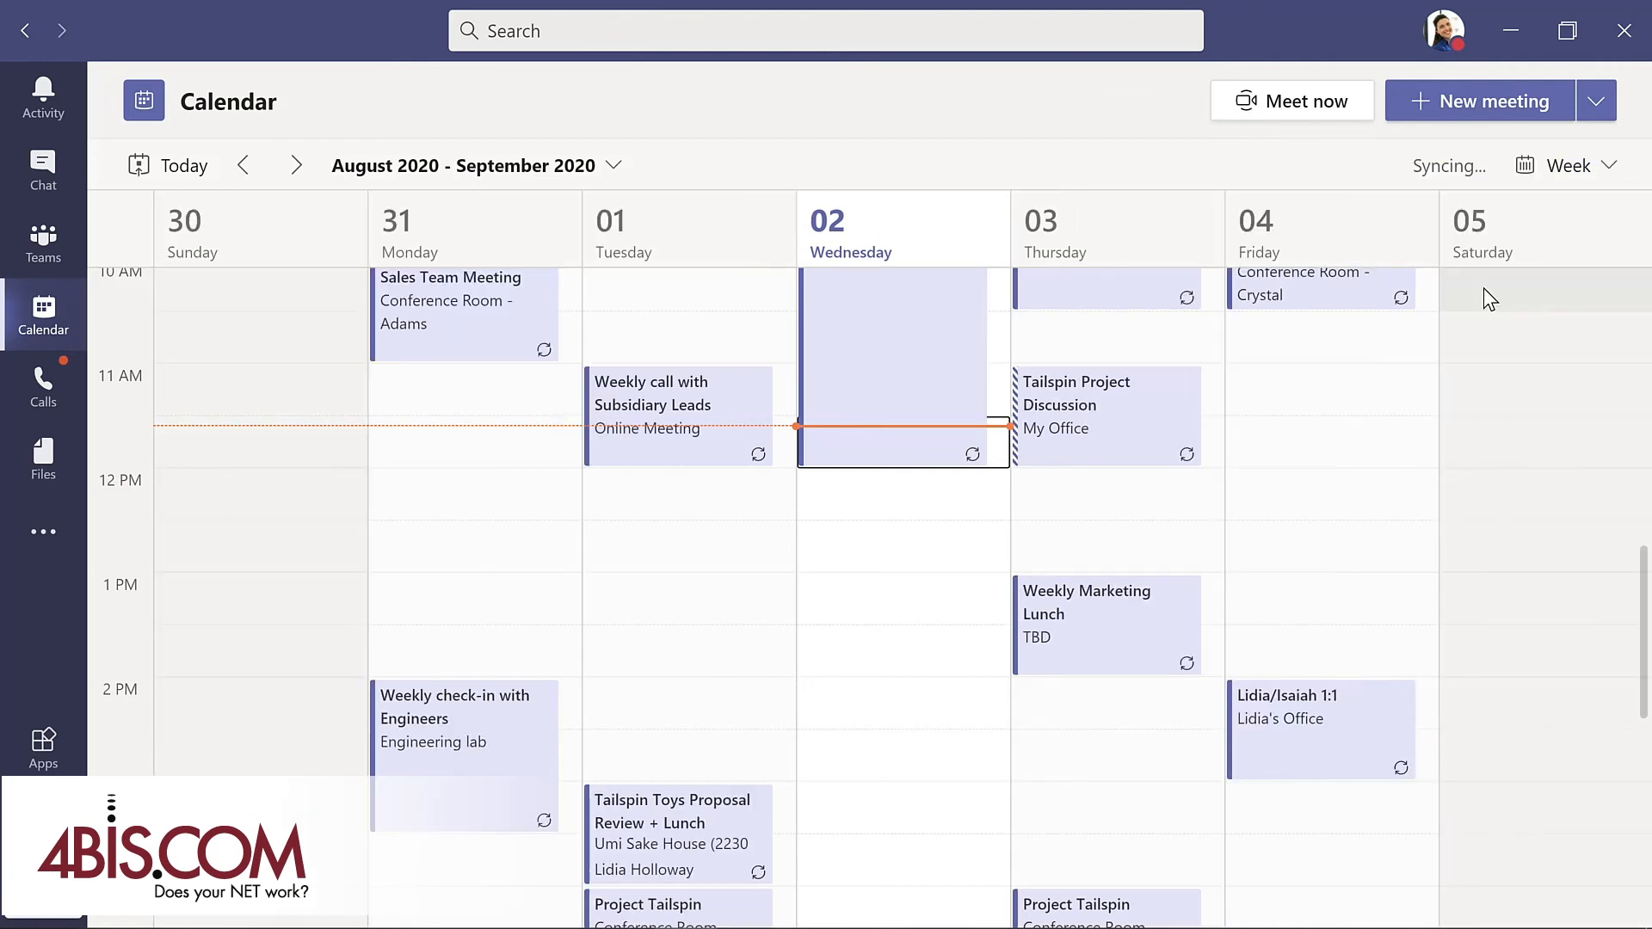
{"action": "left_click", "coordinate": [1604, 170]}
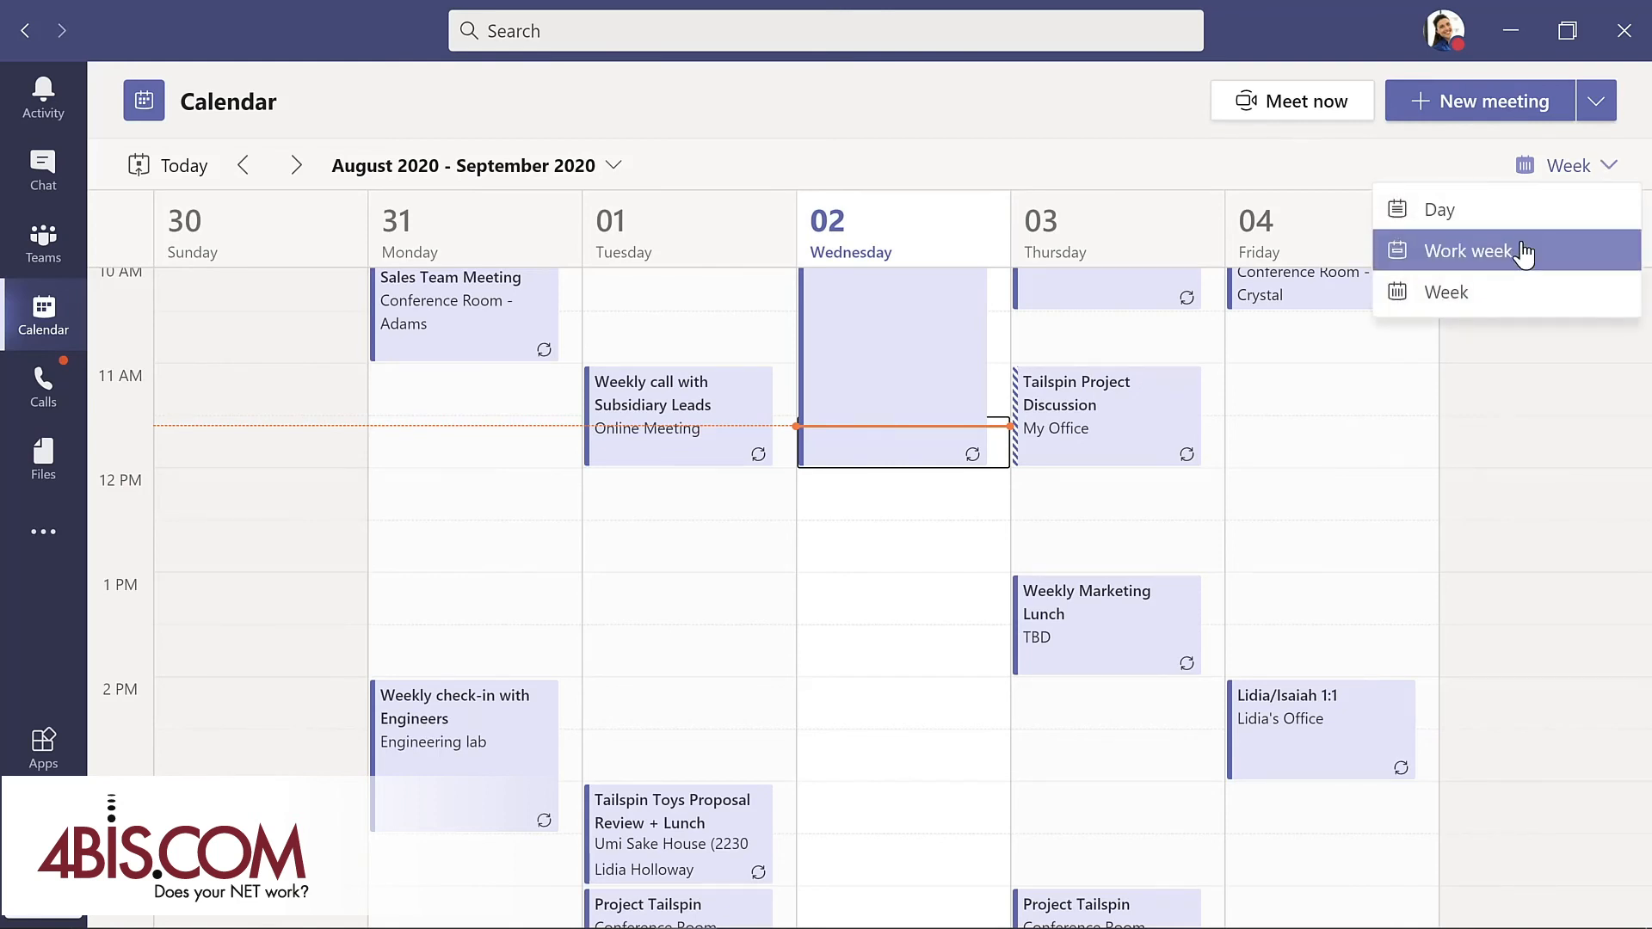
{"action": "left_click", "coordinate": [1524, 254]}
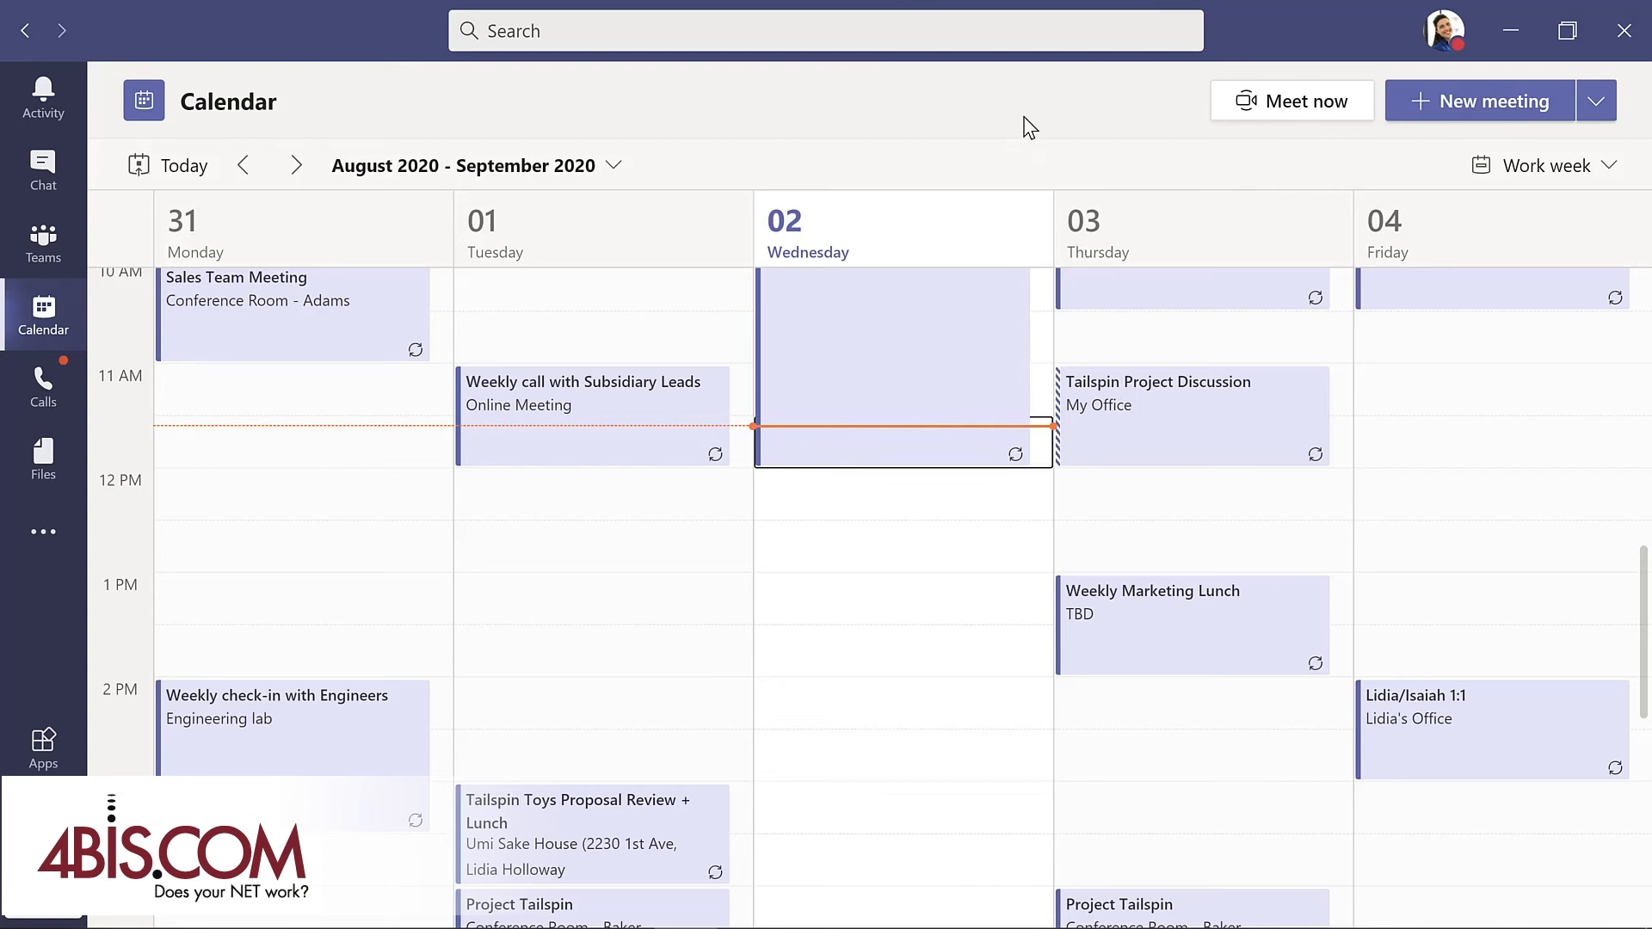
Create a new meeting titled "Evergreen Design Meeting" and add the four project colleagues as required attendees.
{"action": "left_click", "coordinate": [1460, 98]}
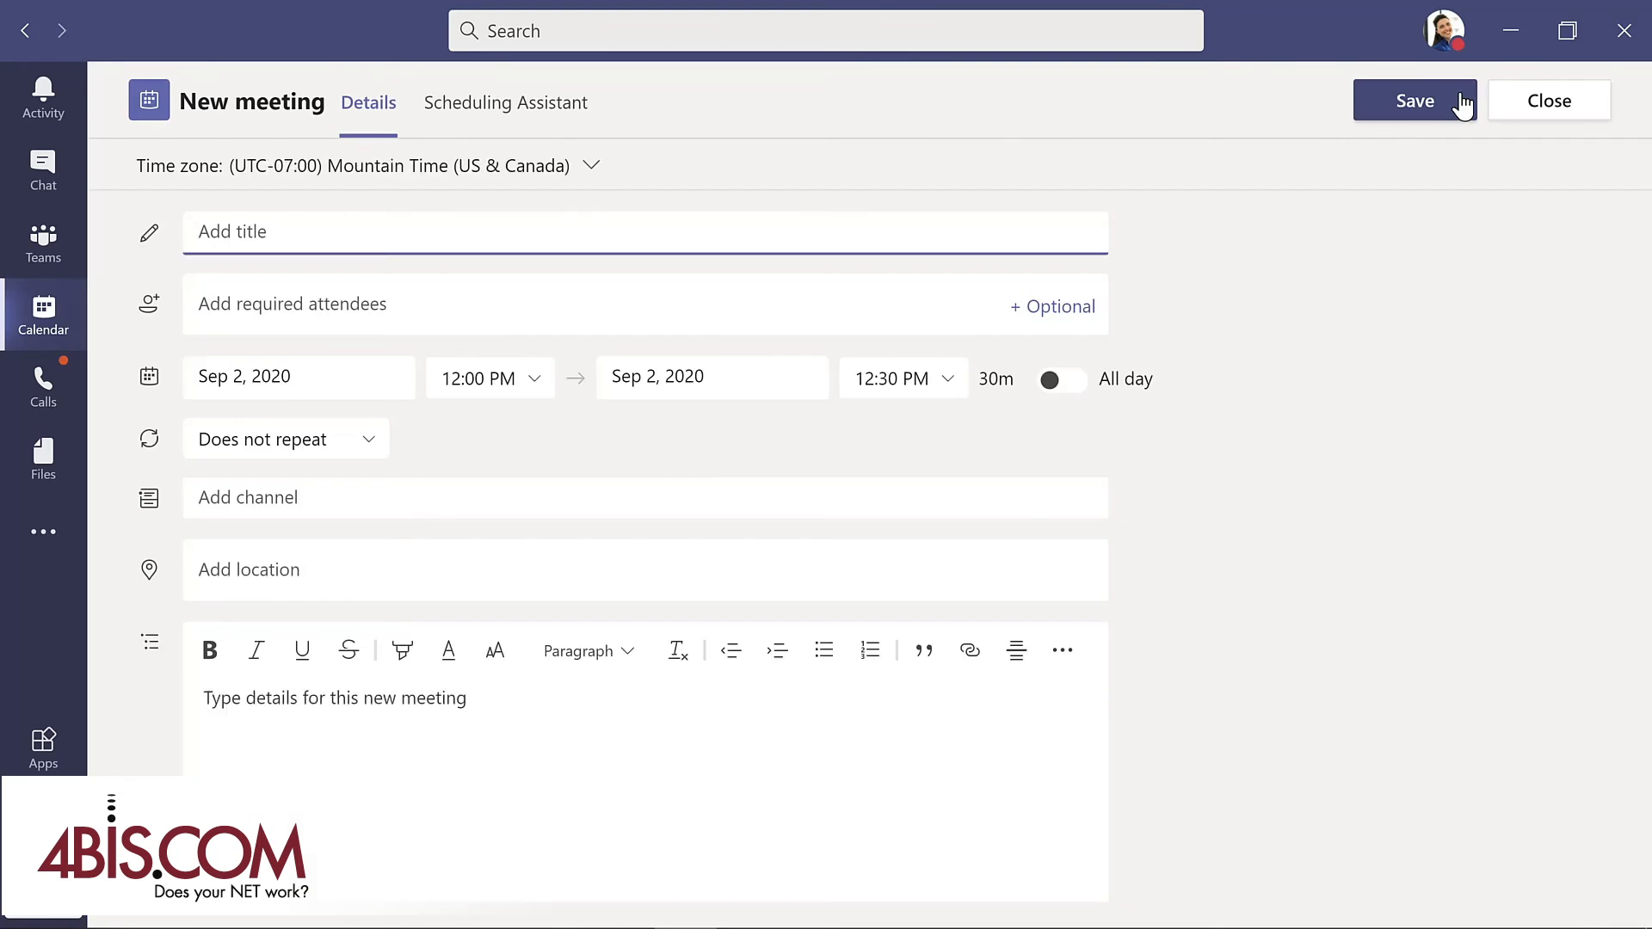
{"action": "type", "text": "Evergreen Design Meeting"}
{"action": "left_click", "coordinate": [406, 301]}
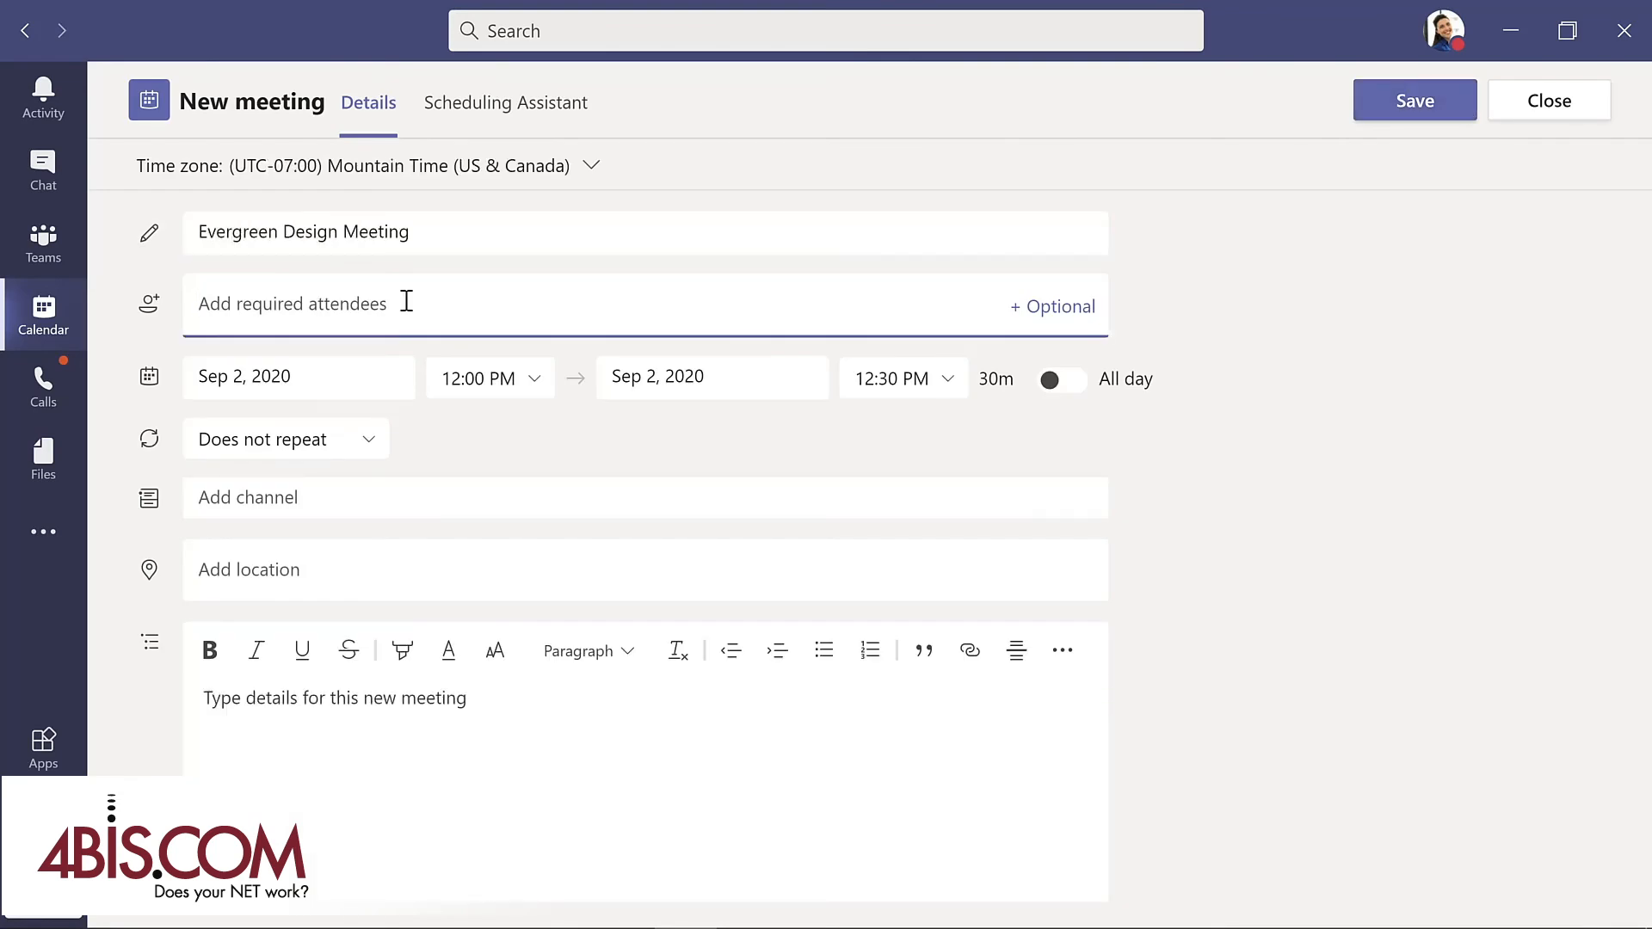
{"action": "type", "text": "lynn"}
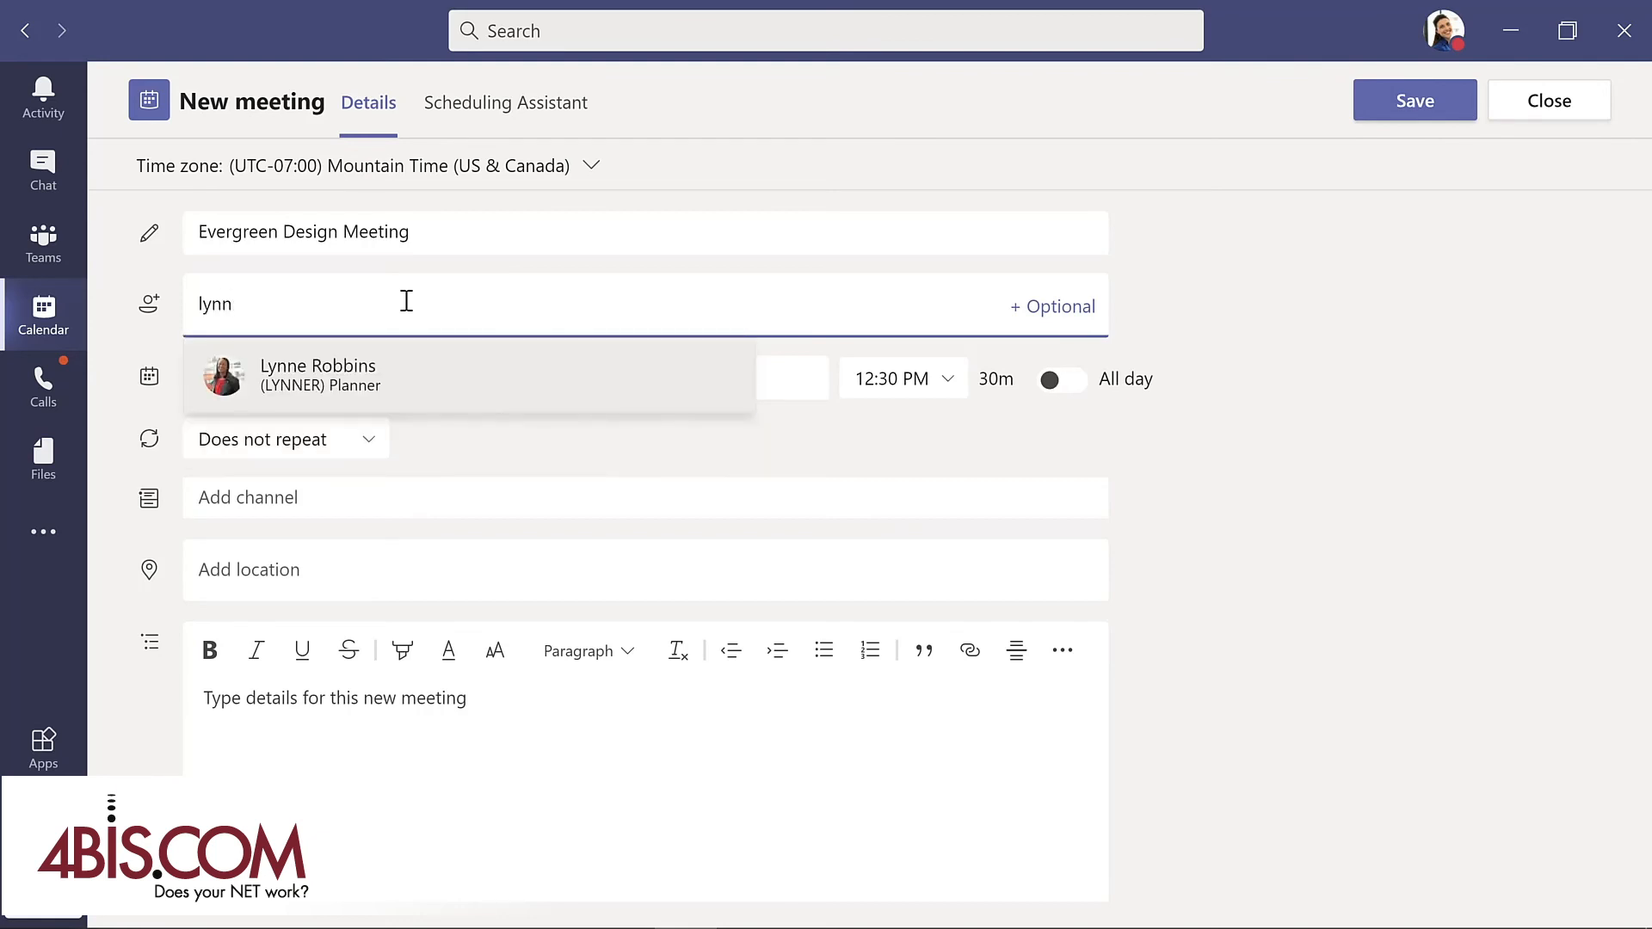
{"action": "key", "text": "Return"}
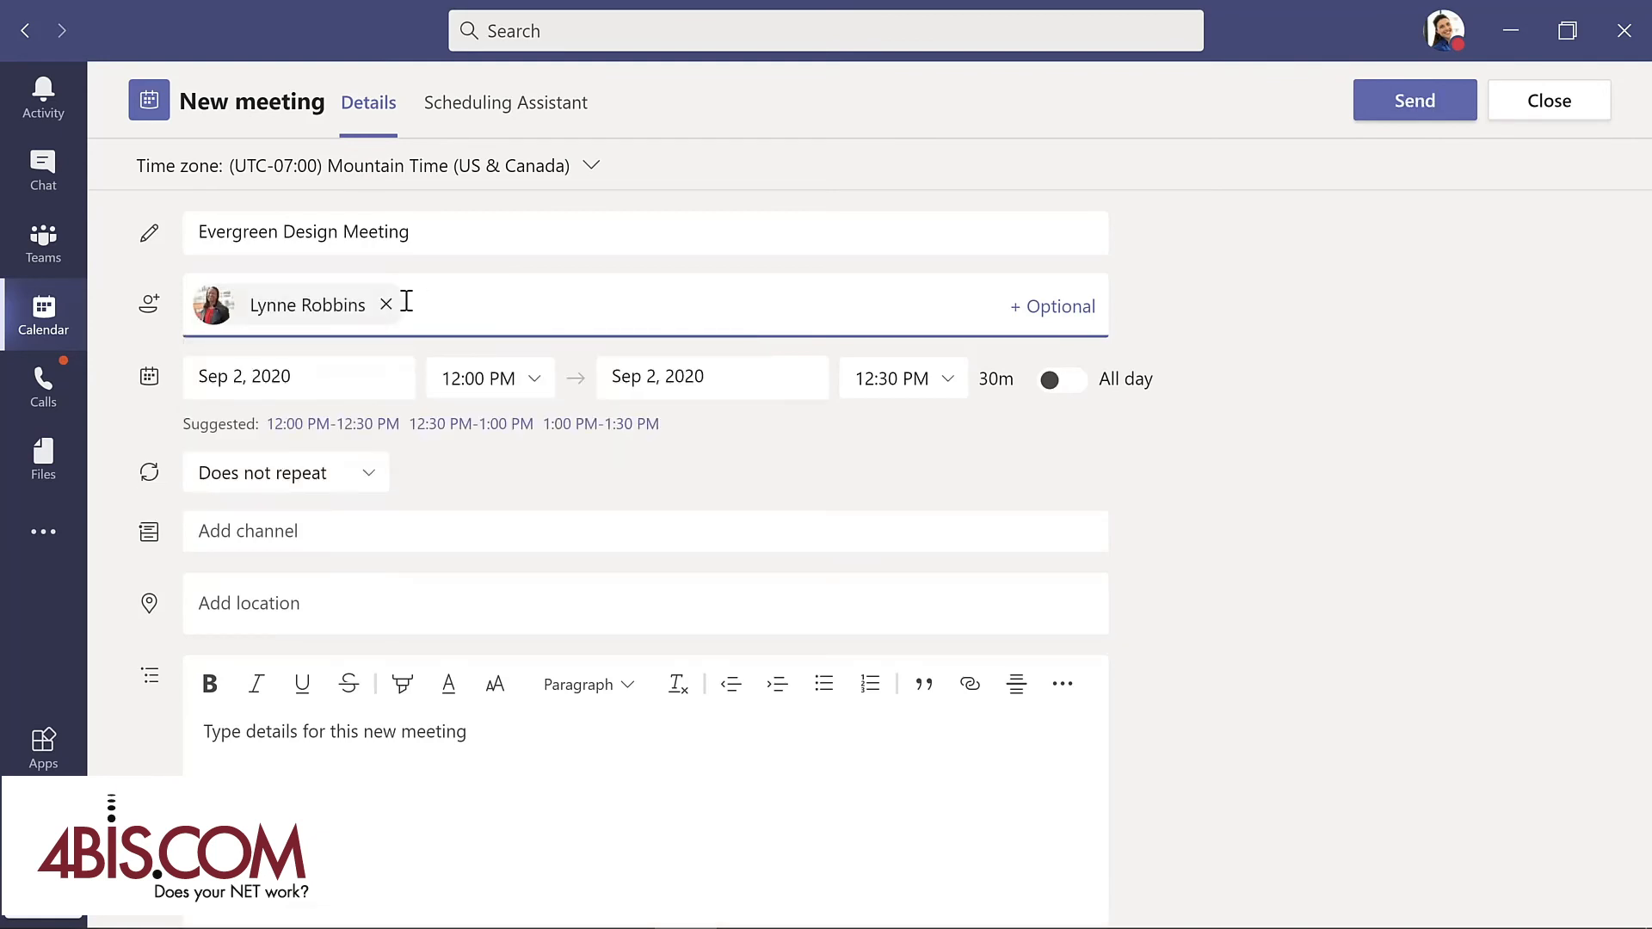
{"action": "key", "text": "ctrl+v"}
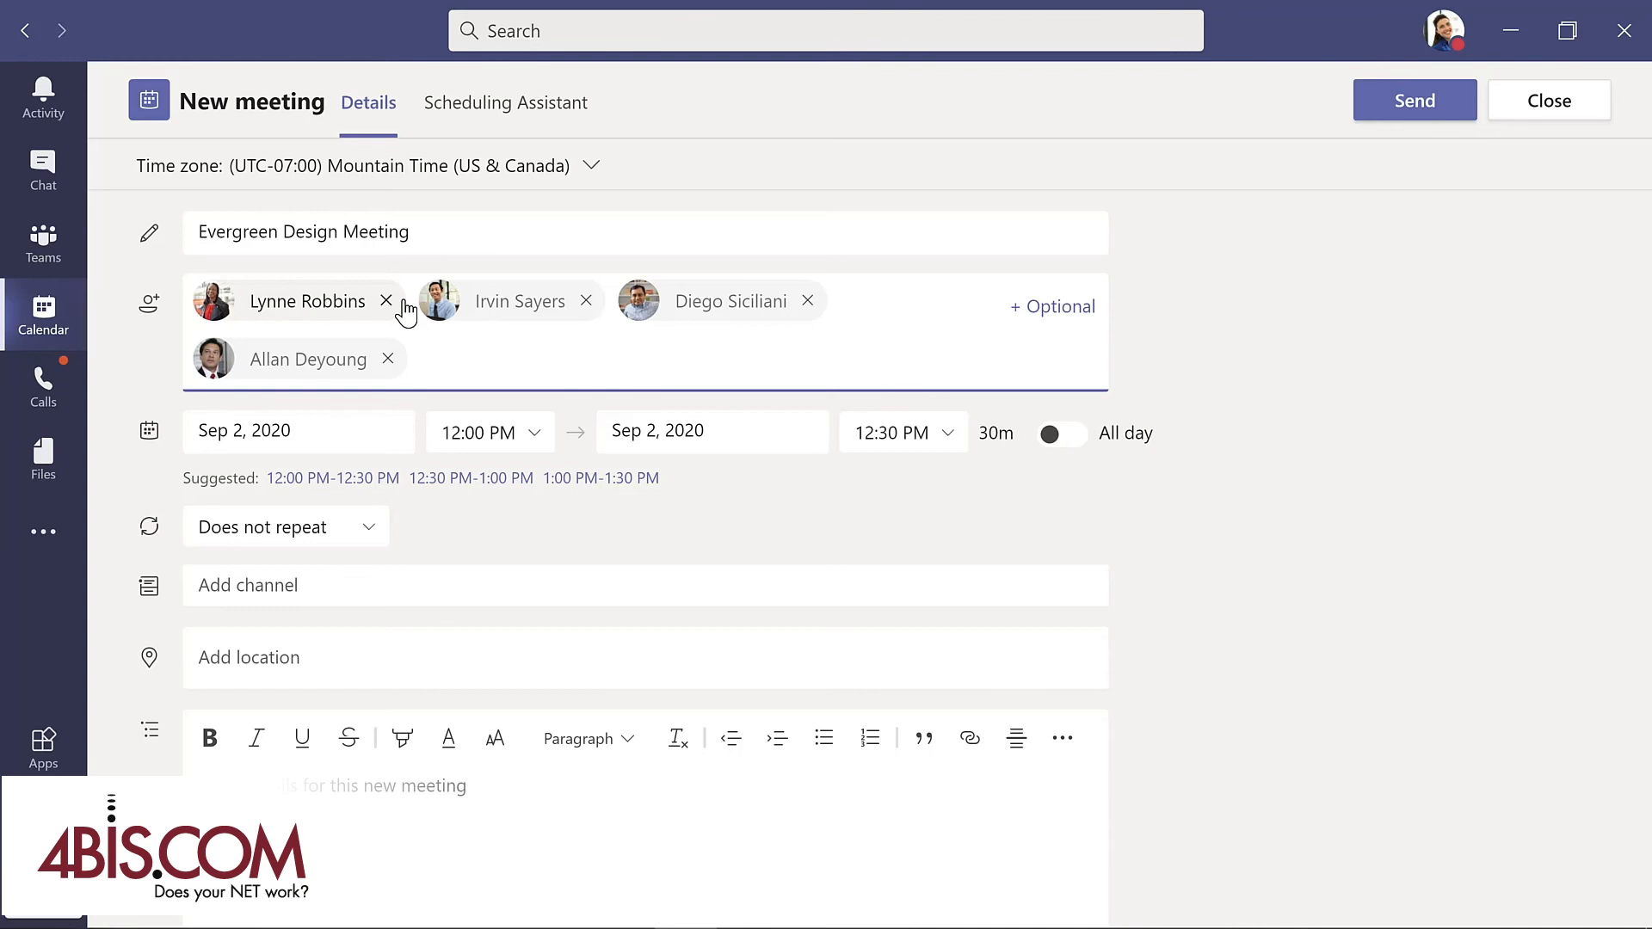
Set the meeting date to Sep 8, 2020 and extend its end to 1:00 PM using the Scheduling Assistant.
{"action": "left_click", "coordinate": [349, 425]}
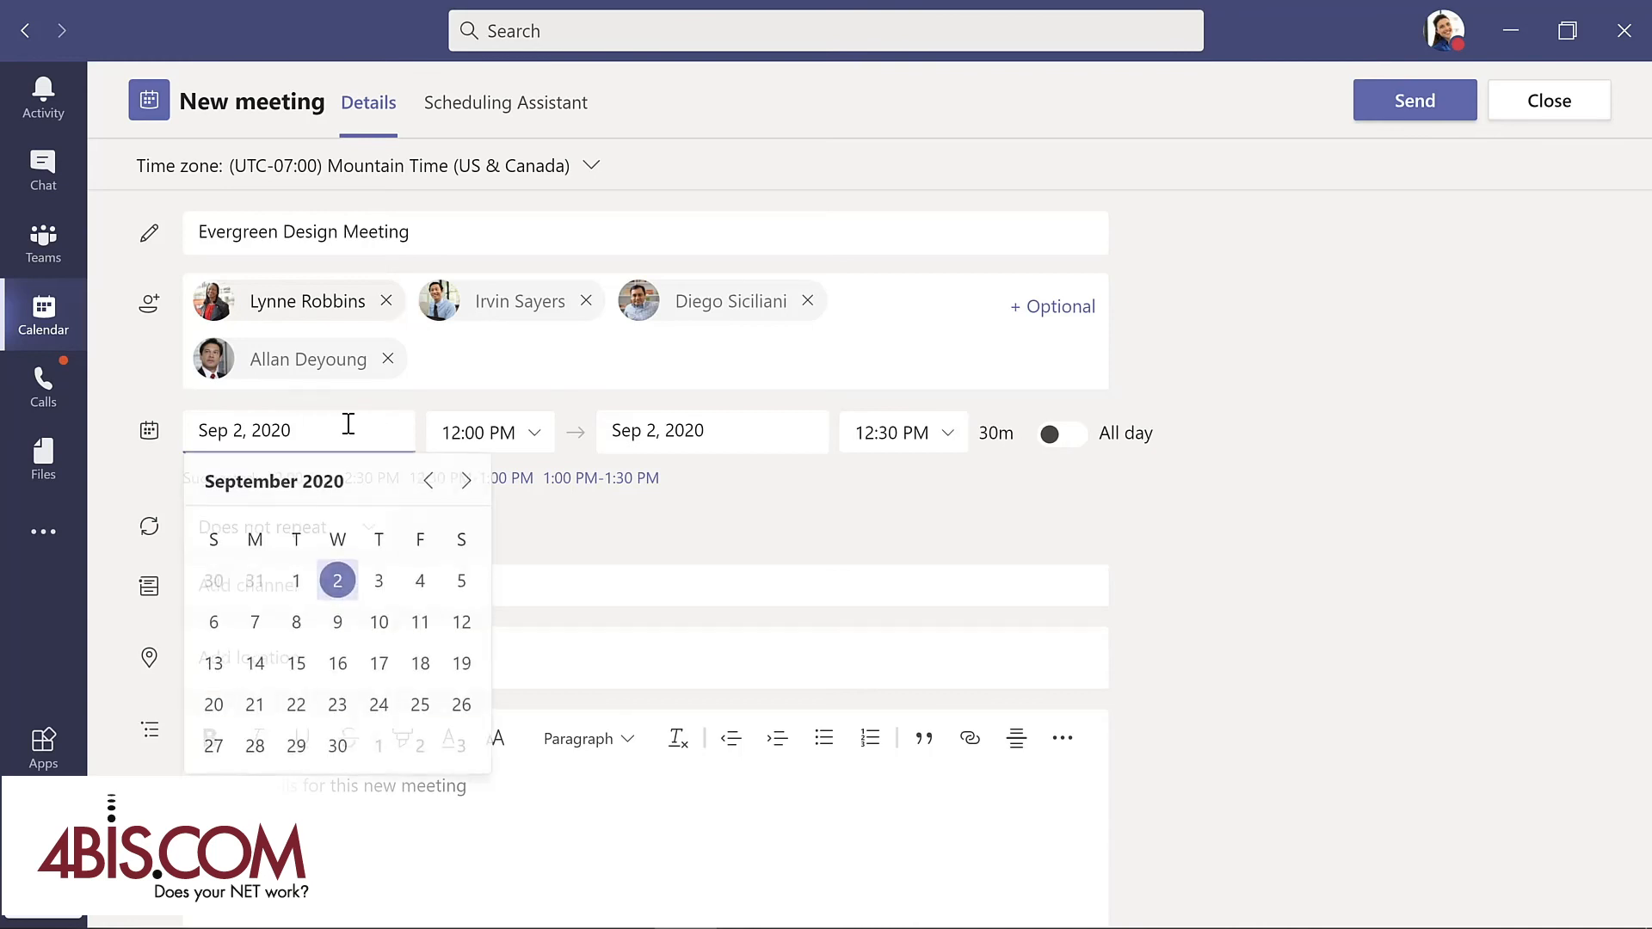
{"action": "left_click", "coordinate": [296, 622]}
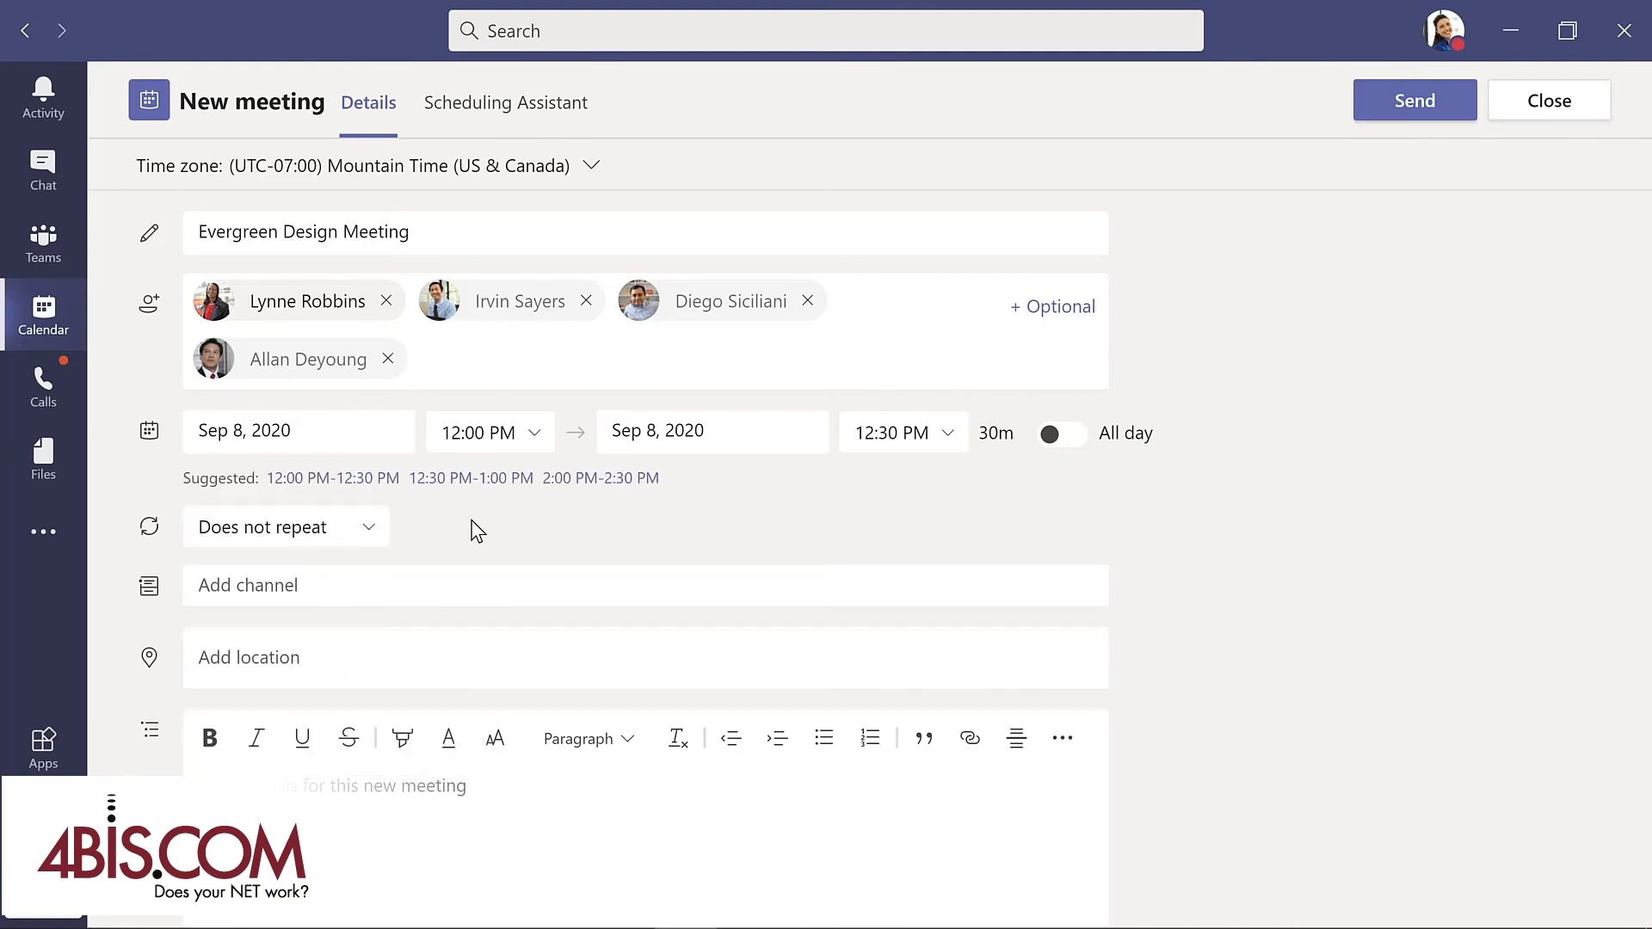
{"action": "left_click", "coordinate": [485, 109]}
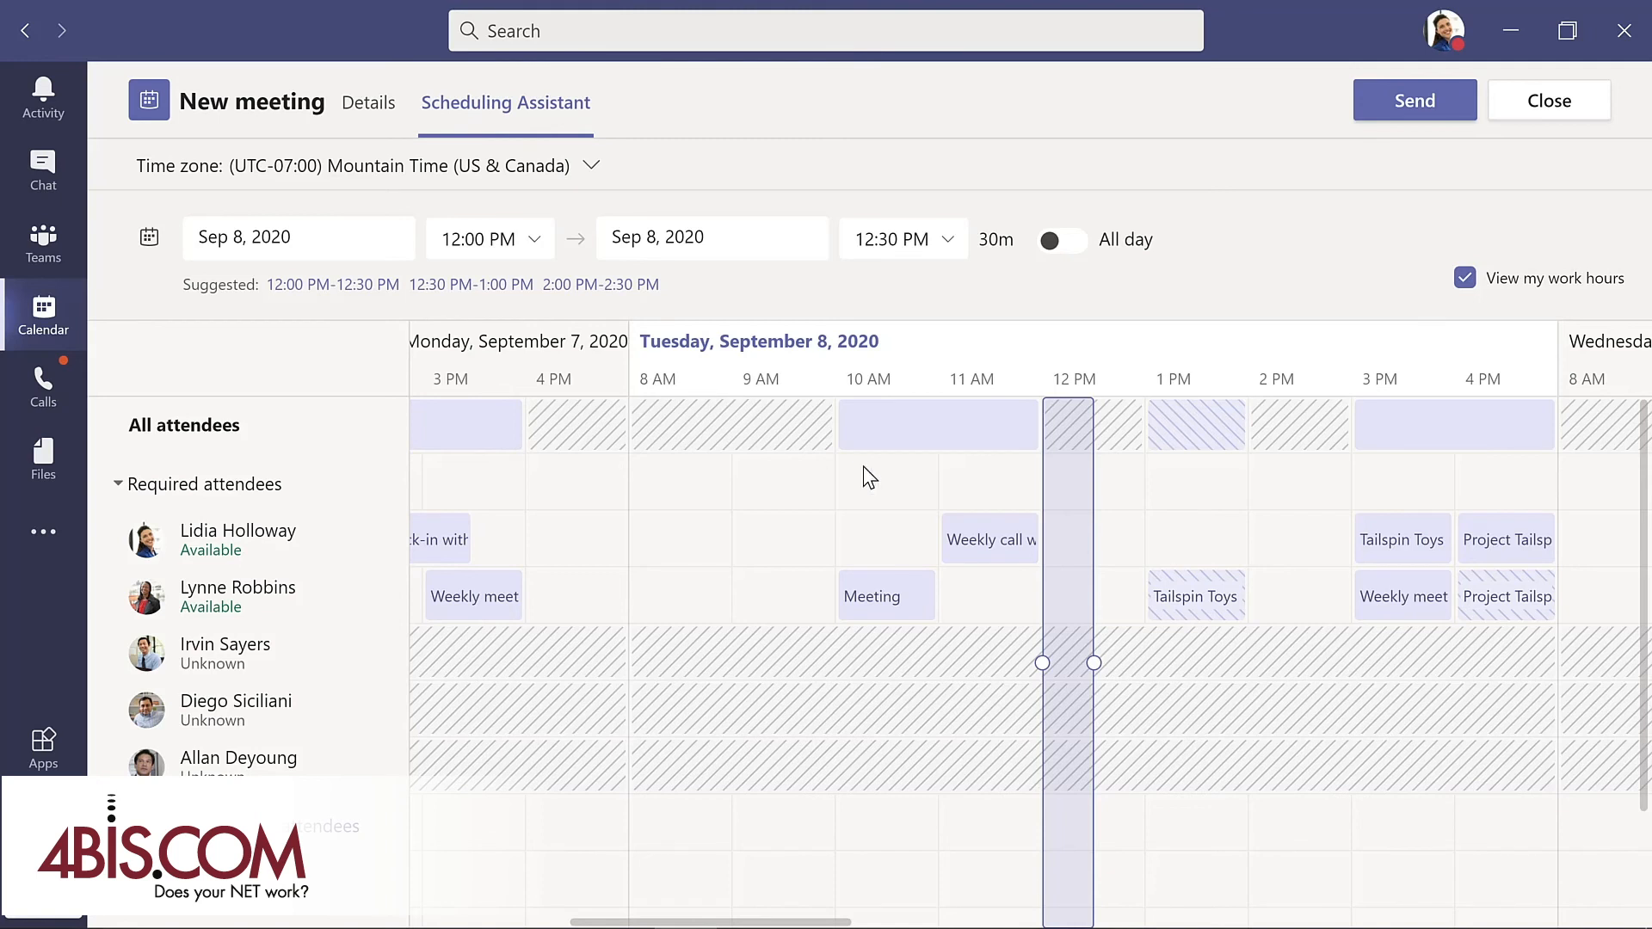
{"action": "left_click_drag", "start_coordinate": [1094, 662], "coordinate": [1153, 664]}
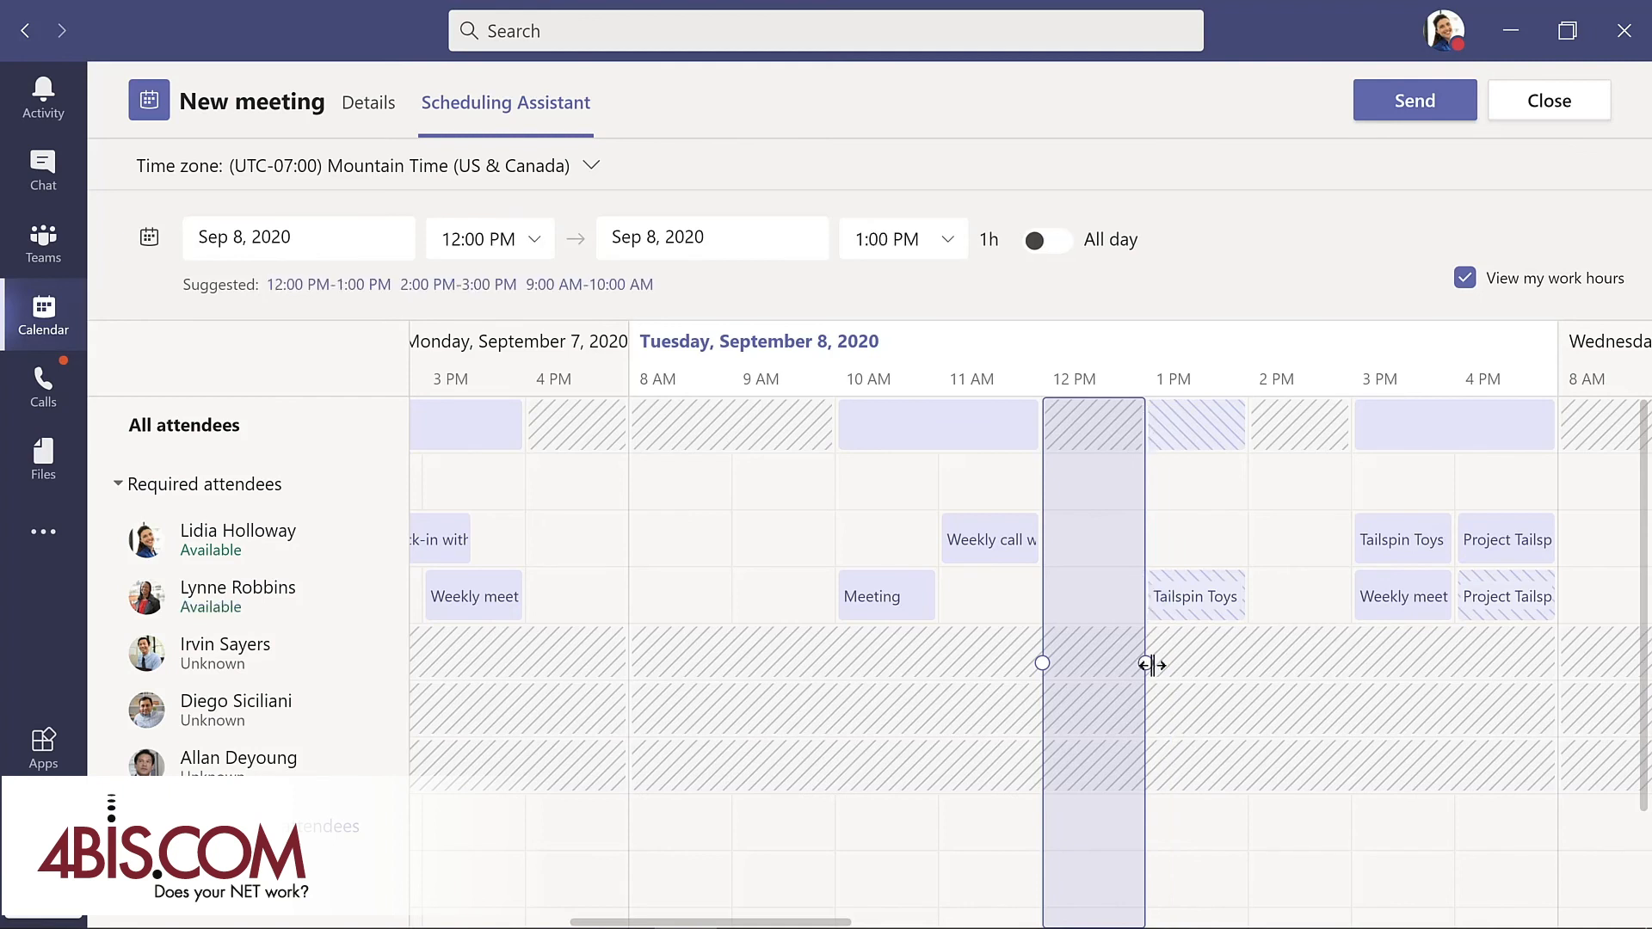
Add the Design channel of Evergreen Project Team to the meeting details.
{"action": "left_click", "coordinate": [368, 104]}
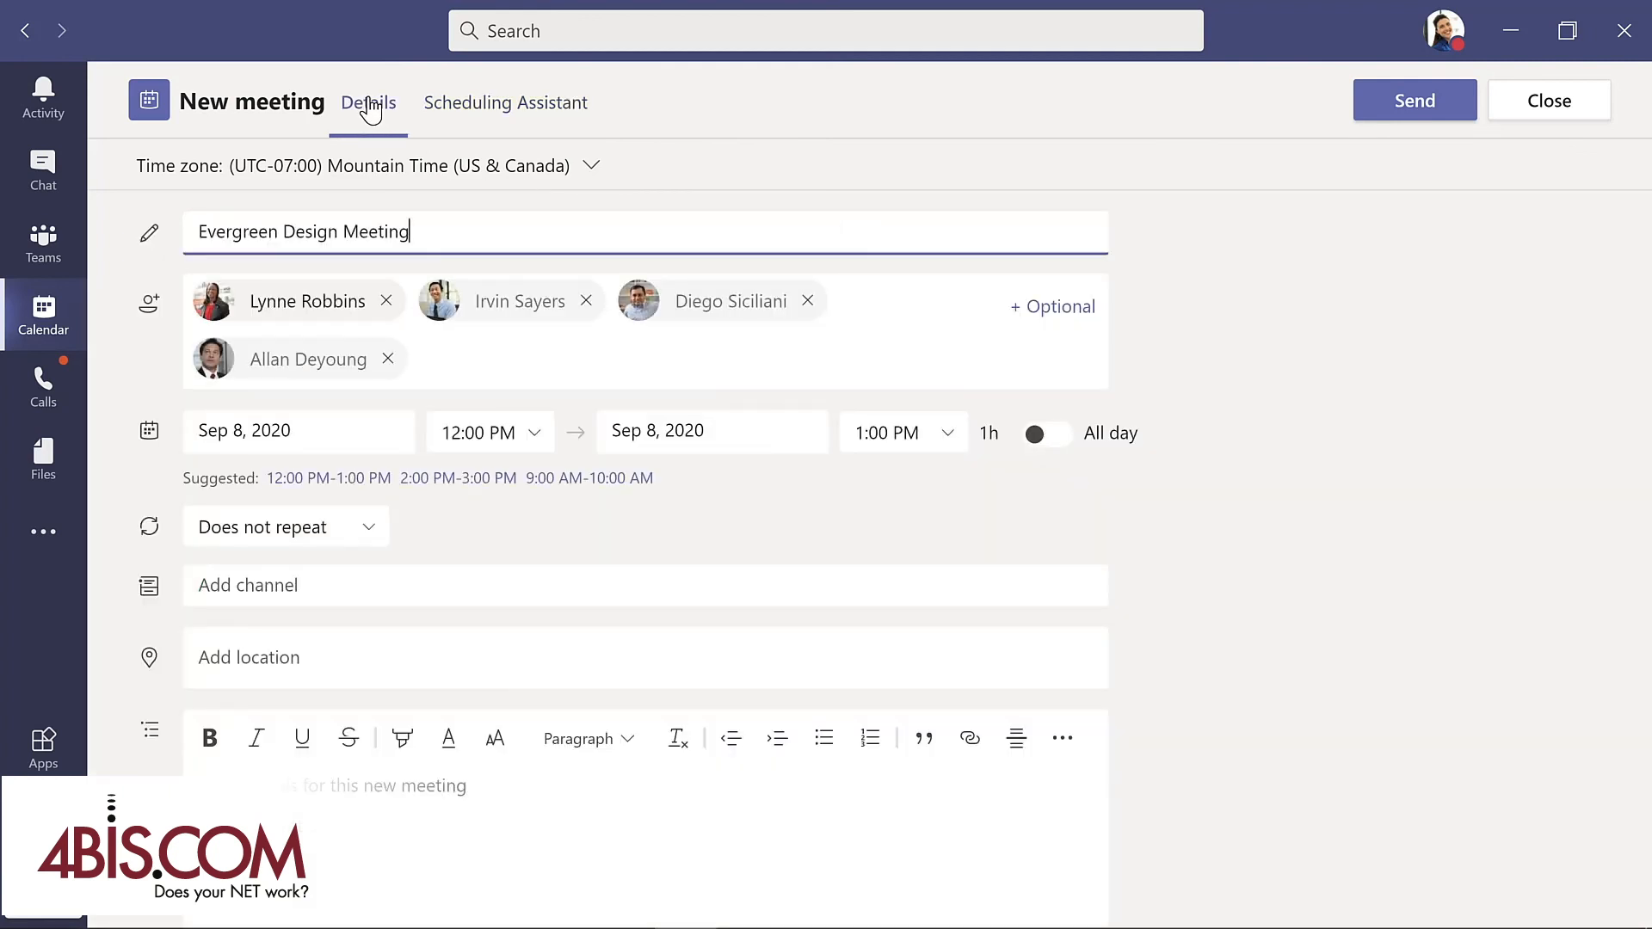
{"action": "left_click", "coordinate": [386, 587]}
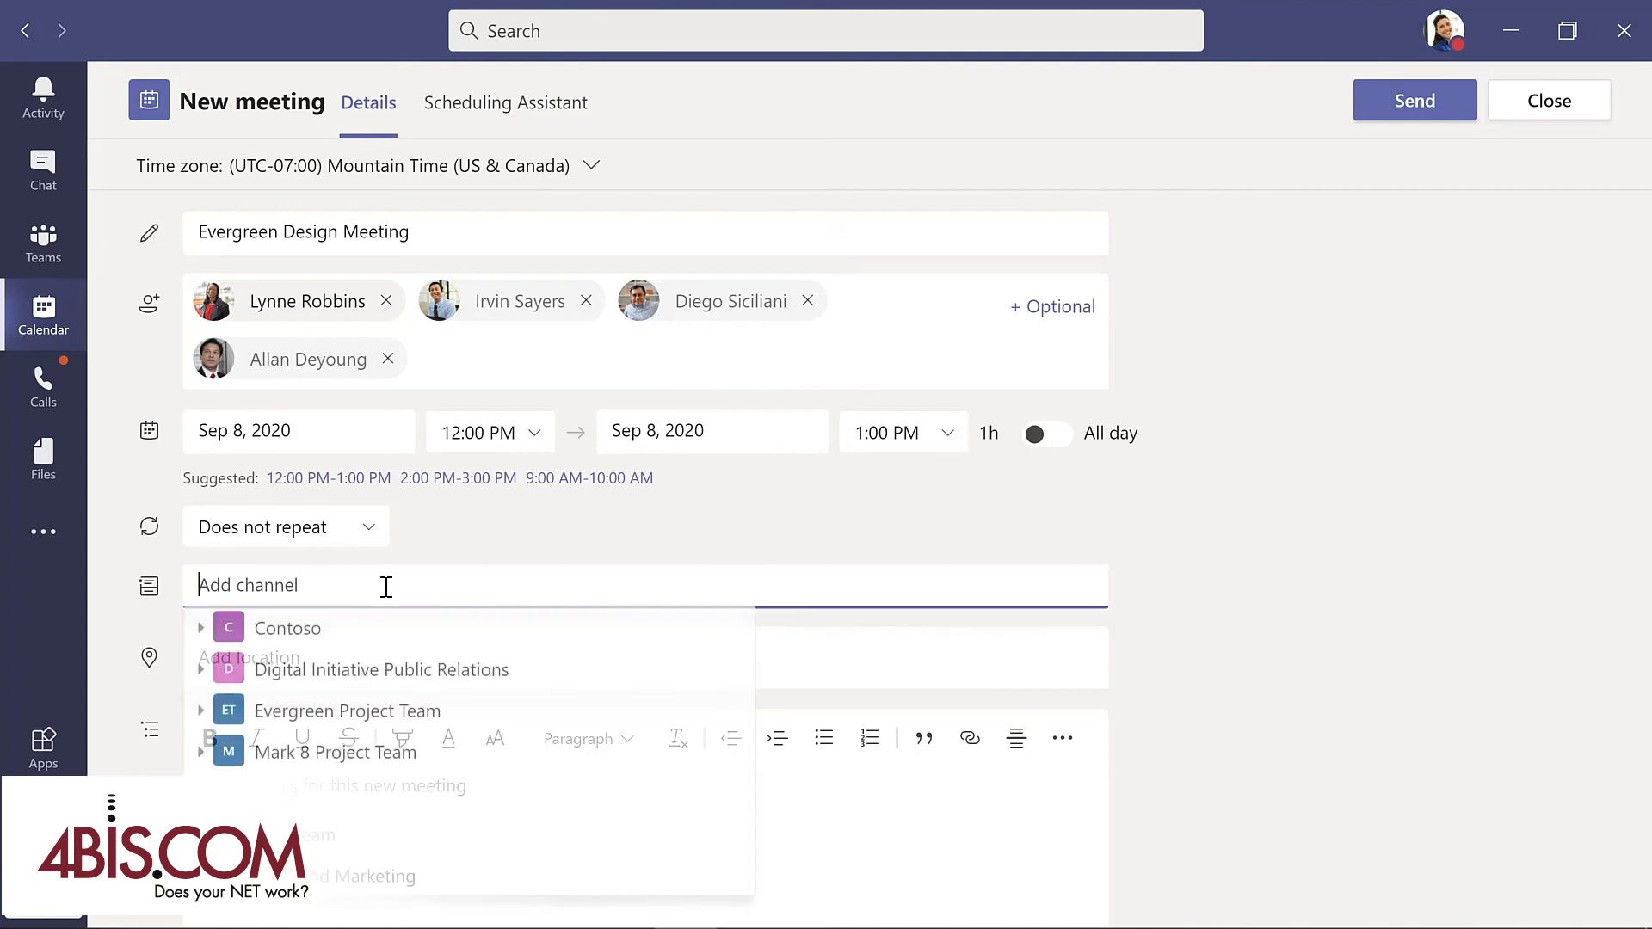
{"action": "left_click", "coordinate": [203, 718]}
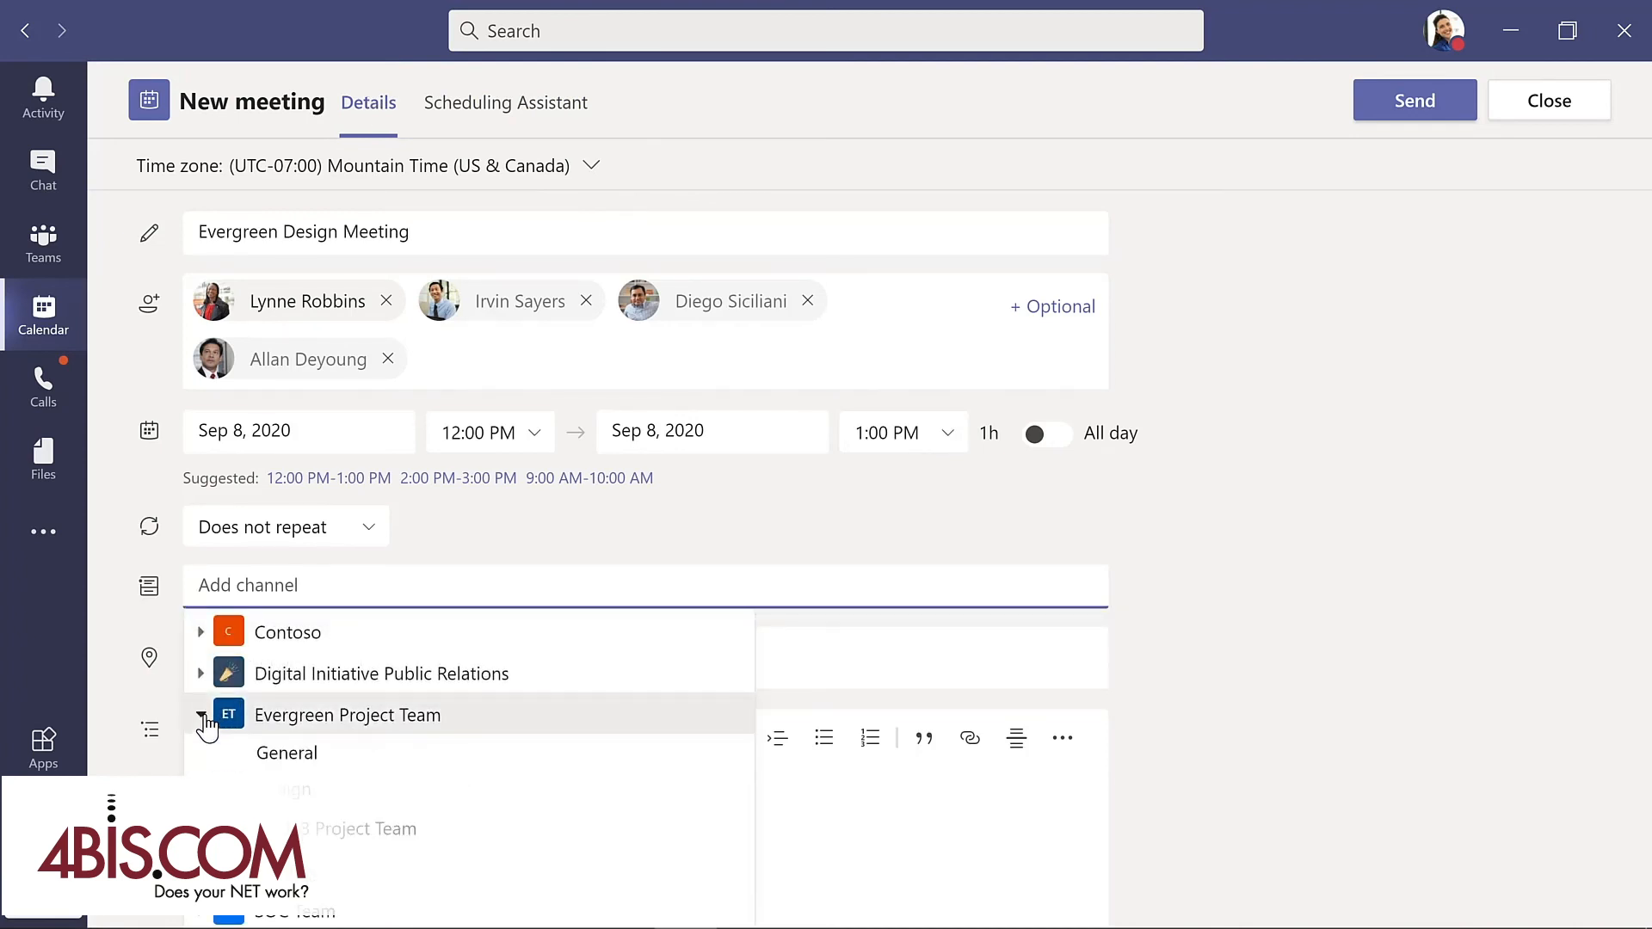
{"action": "left_click", "coordinate": [297, 798]}
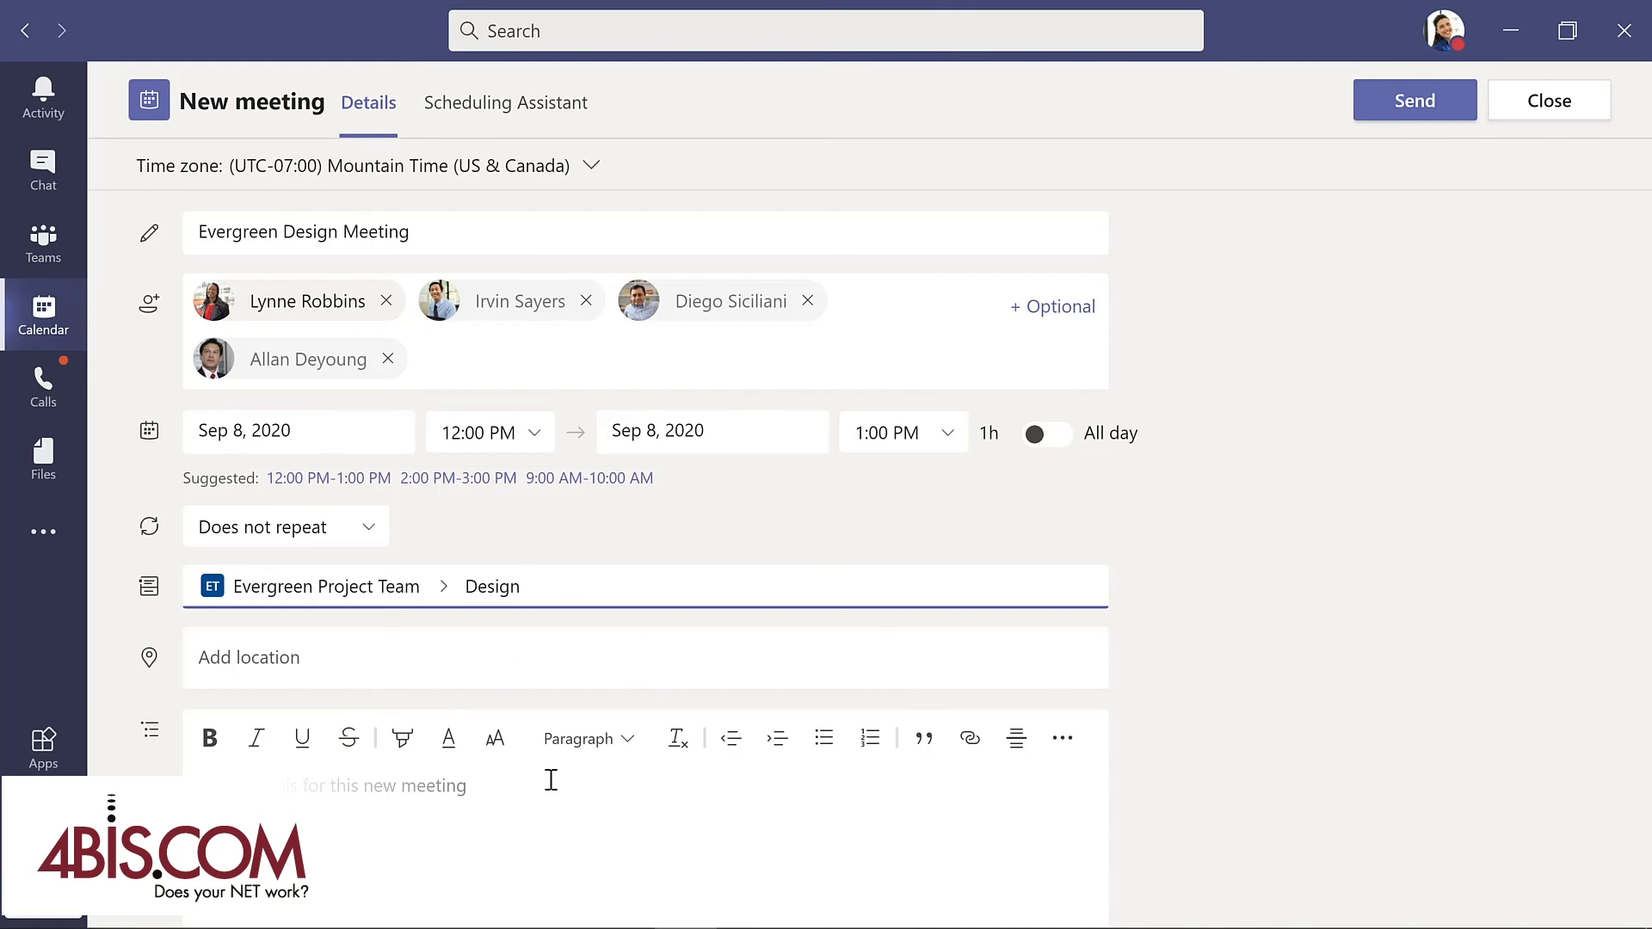
Enter "Weekly meeting for design team" as the meeting details and send the invitation.
{"action": "left_click", "coordinate": [459, 786]}
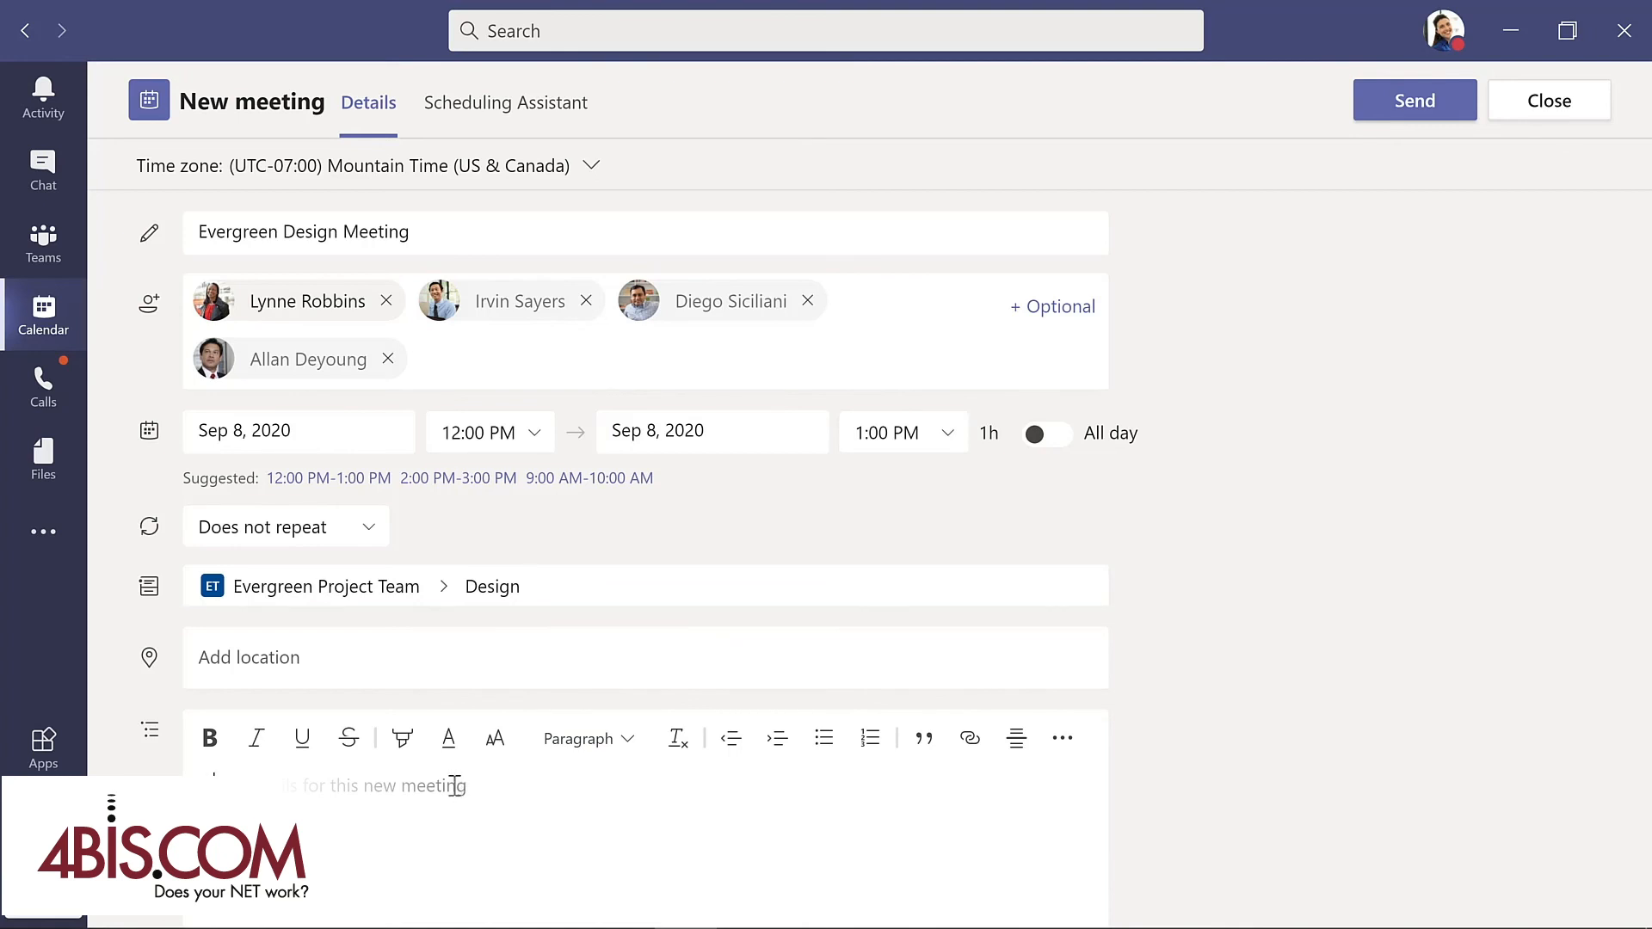
{"action": "type", "text": "Weekly meeting for design team"}
{"action": "left_click", "coordinate": [1402, 110]}
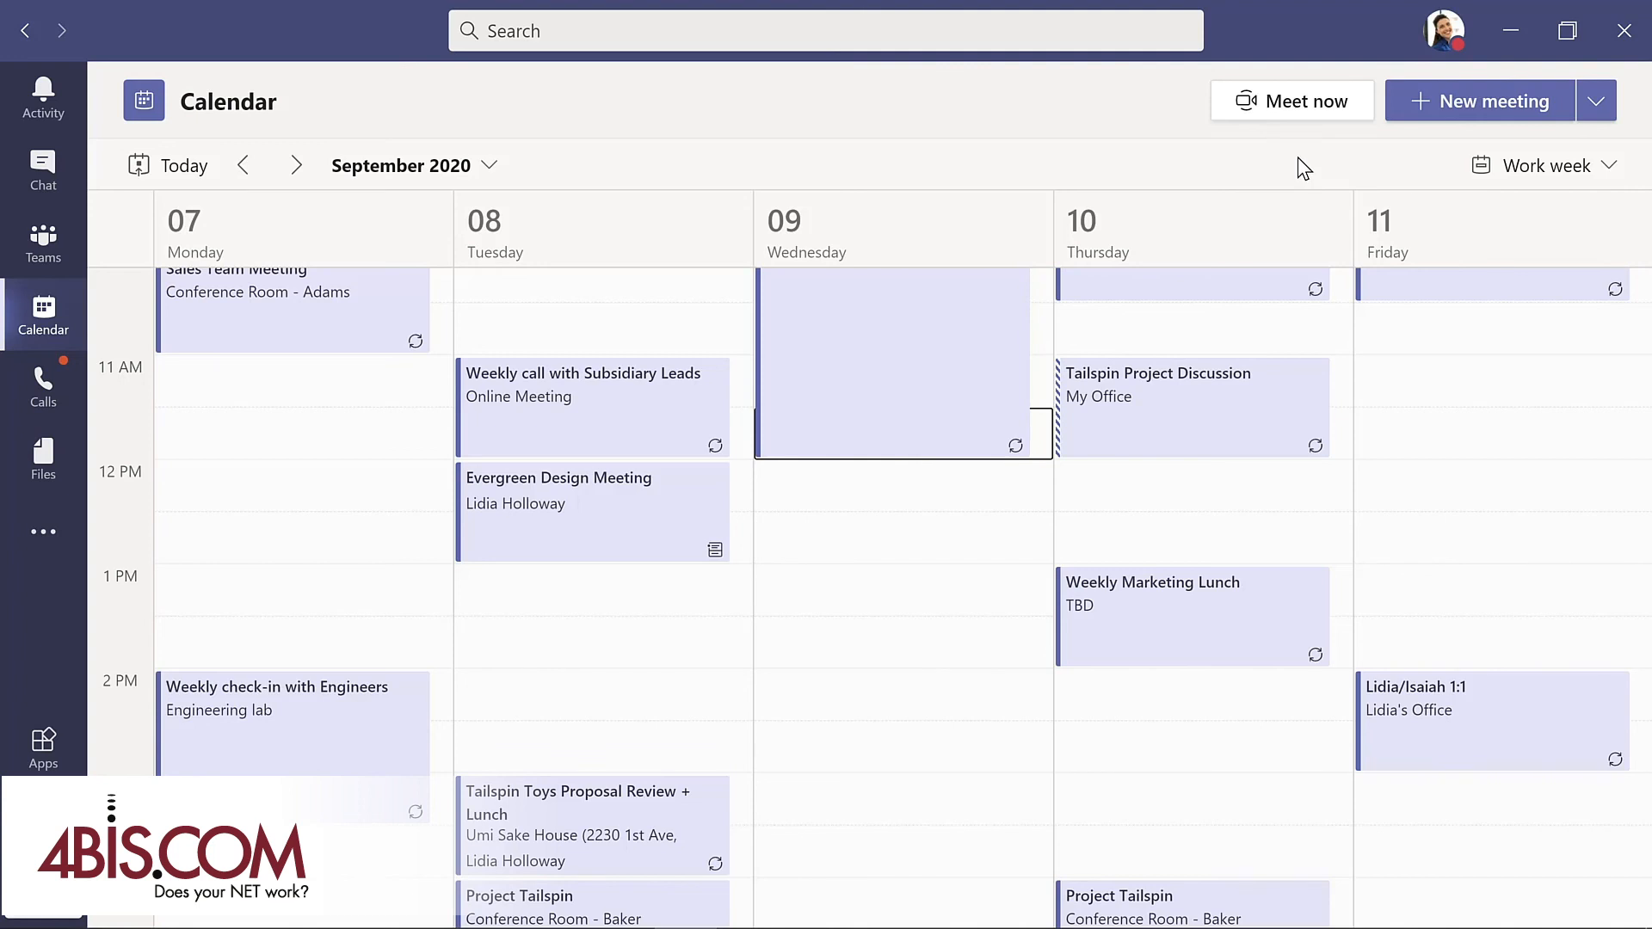
Start an instant meeting titled "Updates to planning document" in the Design channel of Mark 8 Project Team and open its further meeting options.
{"action": "left_click", "coordinate": [45, 245]}
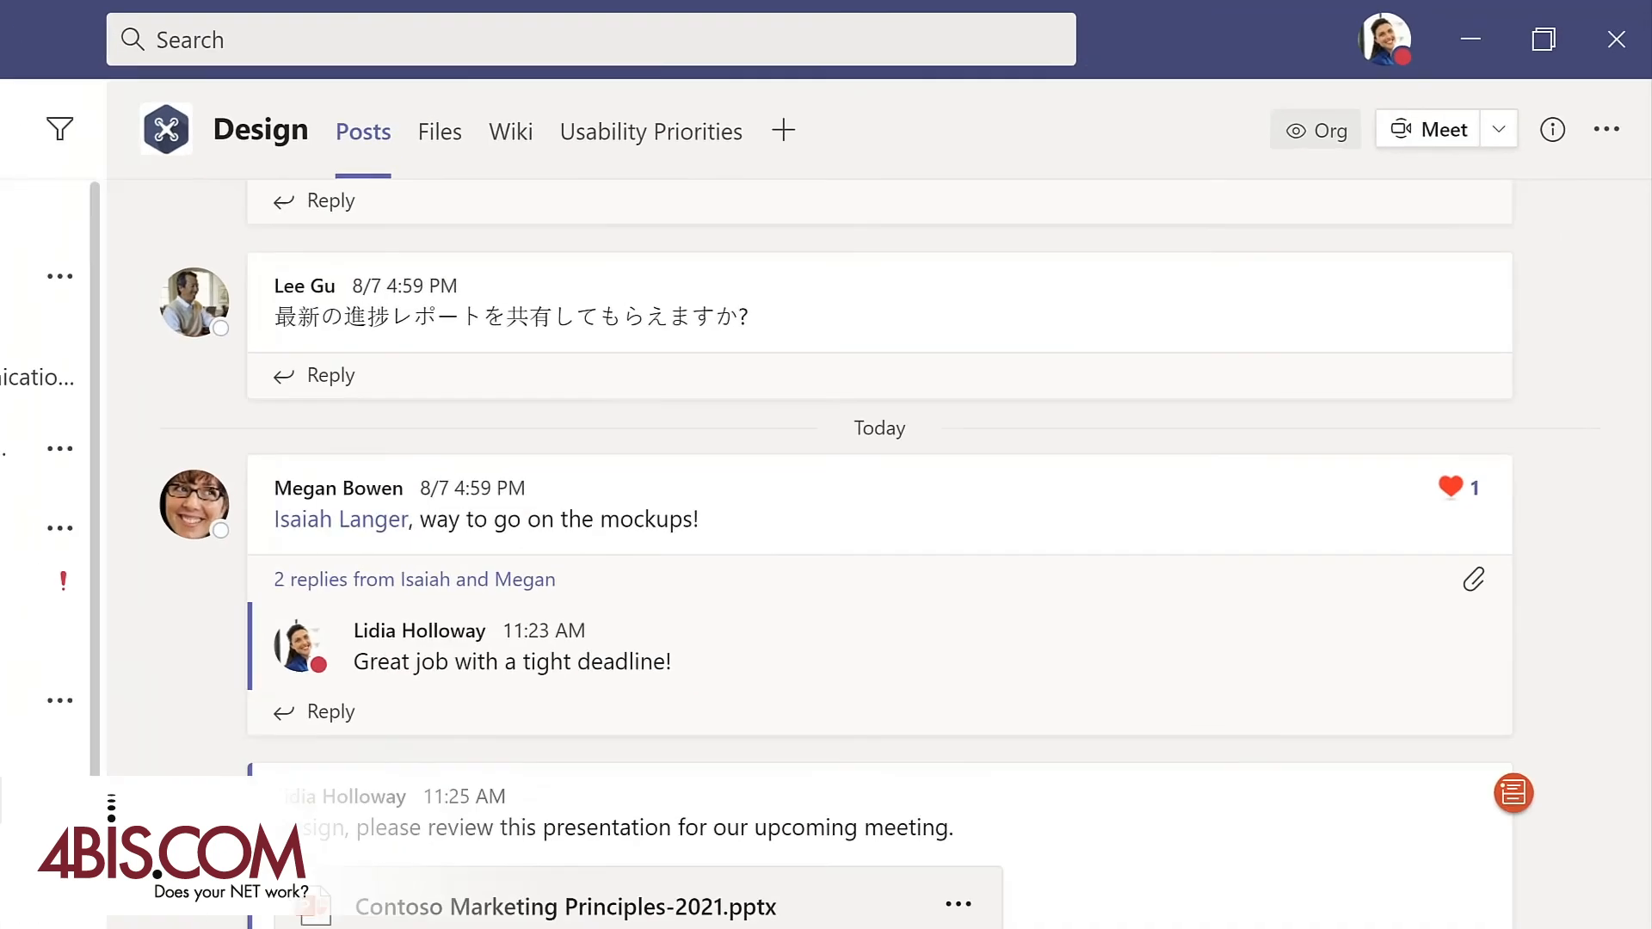
{"action": "left_click", "coordinate": [1533, 101]}
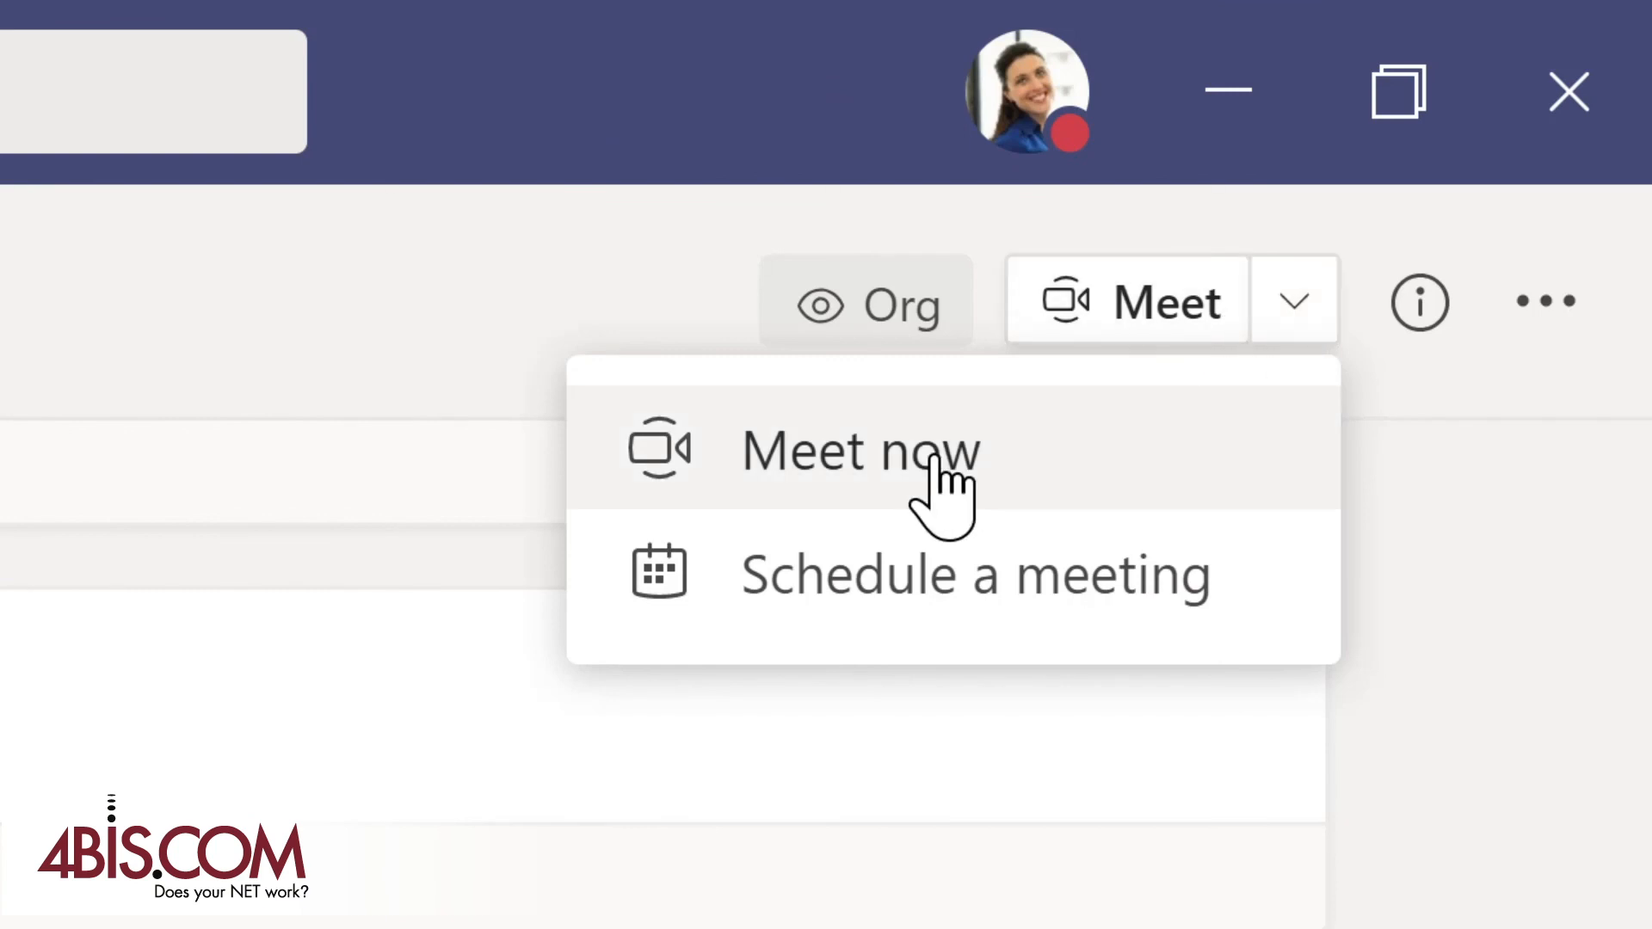
{"action": "left_click", "coordinate": [876, 451]}
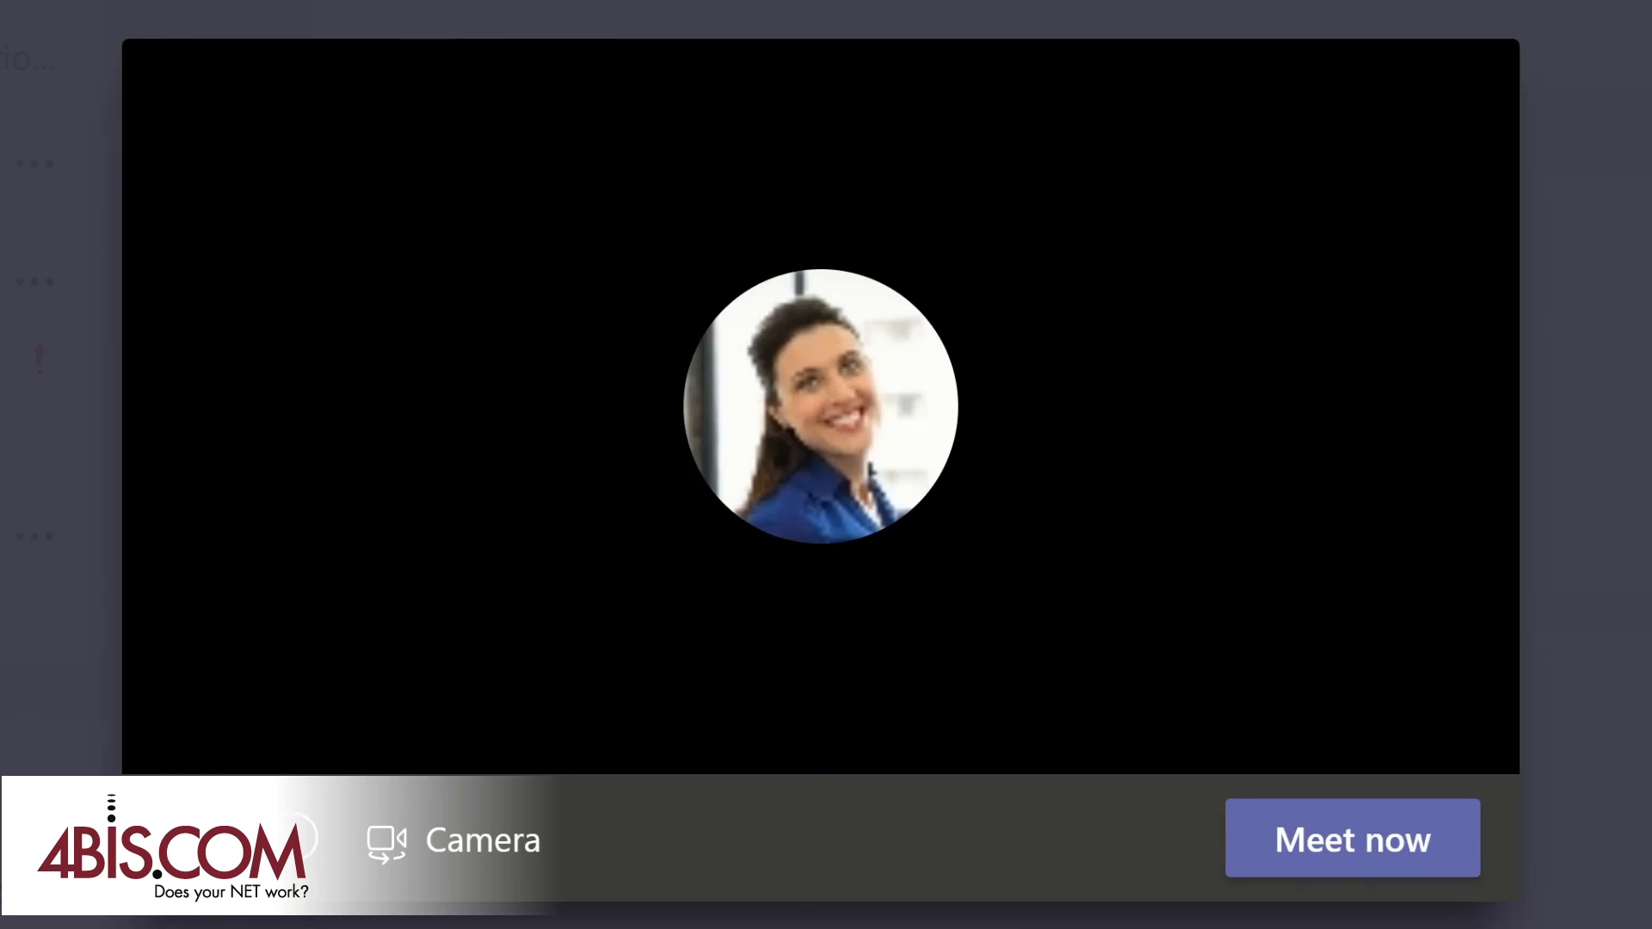
{"action": "type", "text": "Updates "}
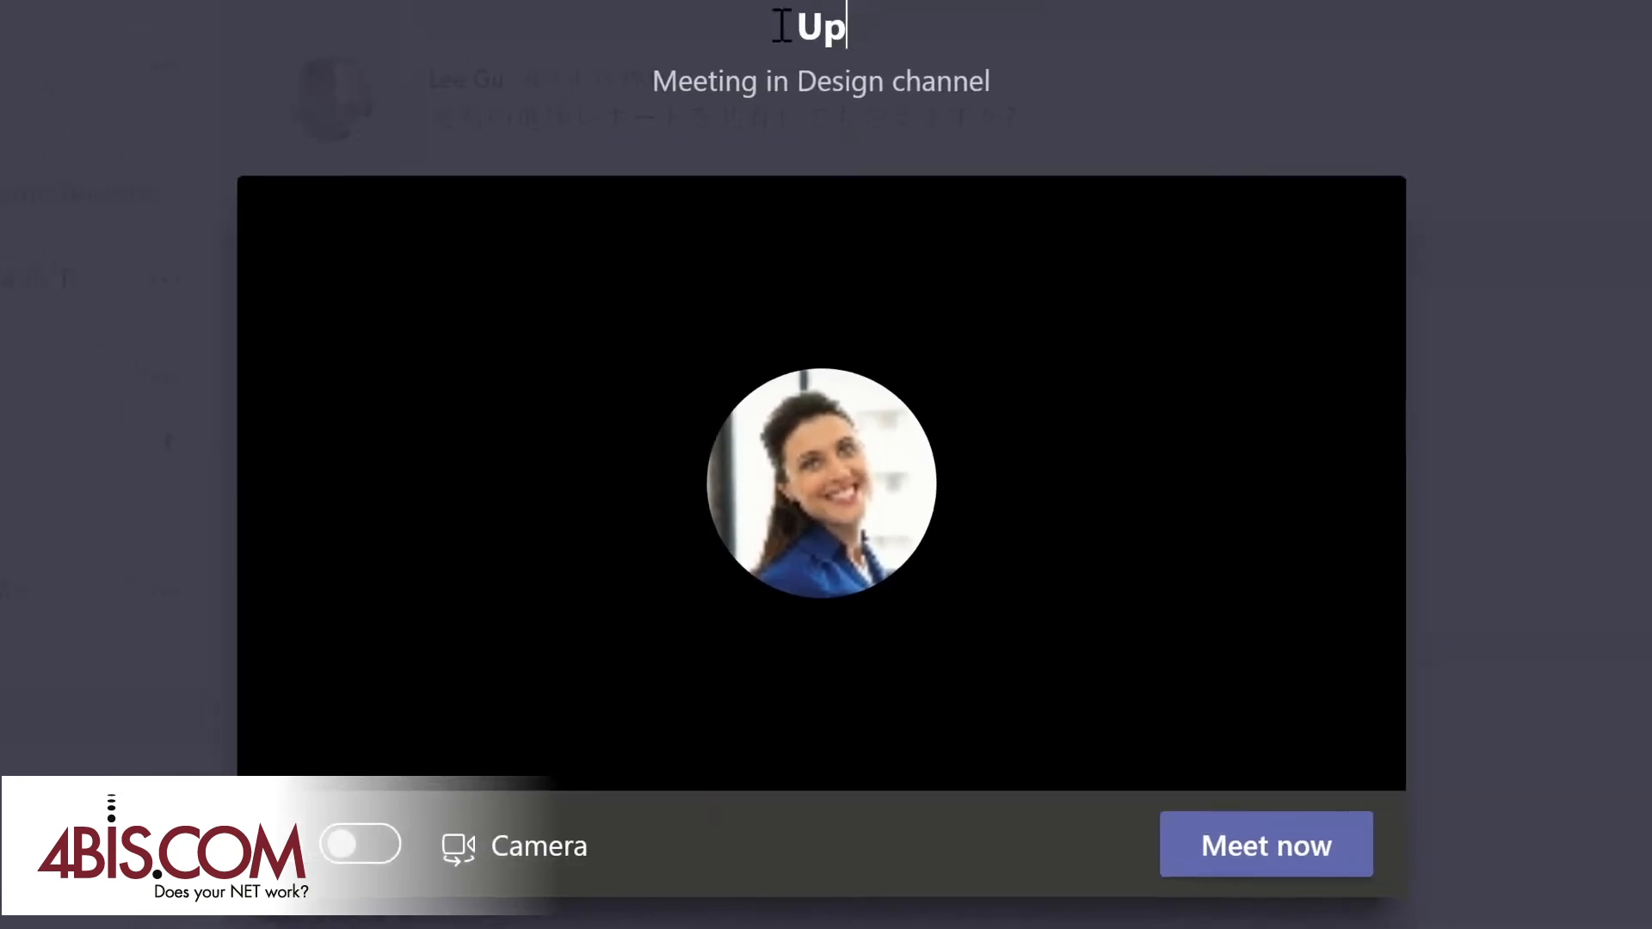
{"action": "type", "text": "to planning document"}
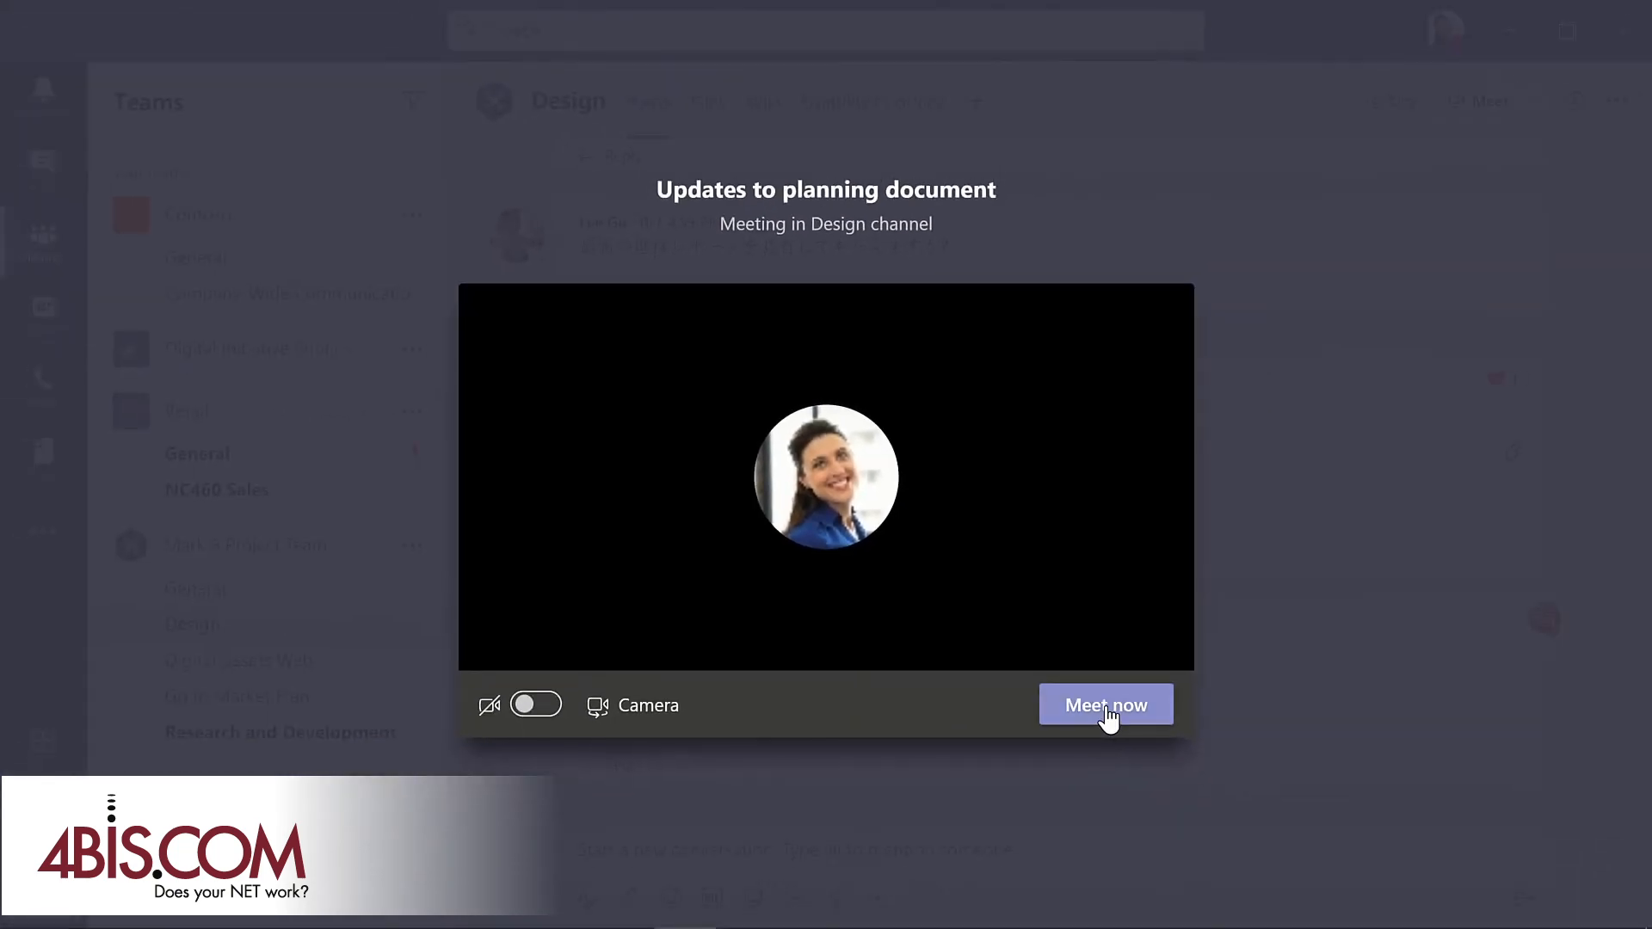
{"action": "left_click", "coordinate": [1192, 800]}
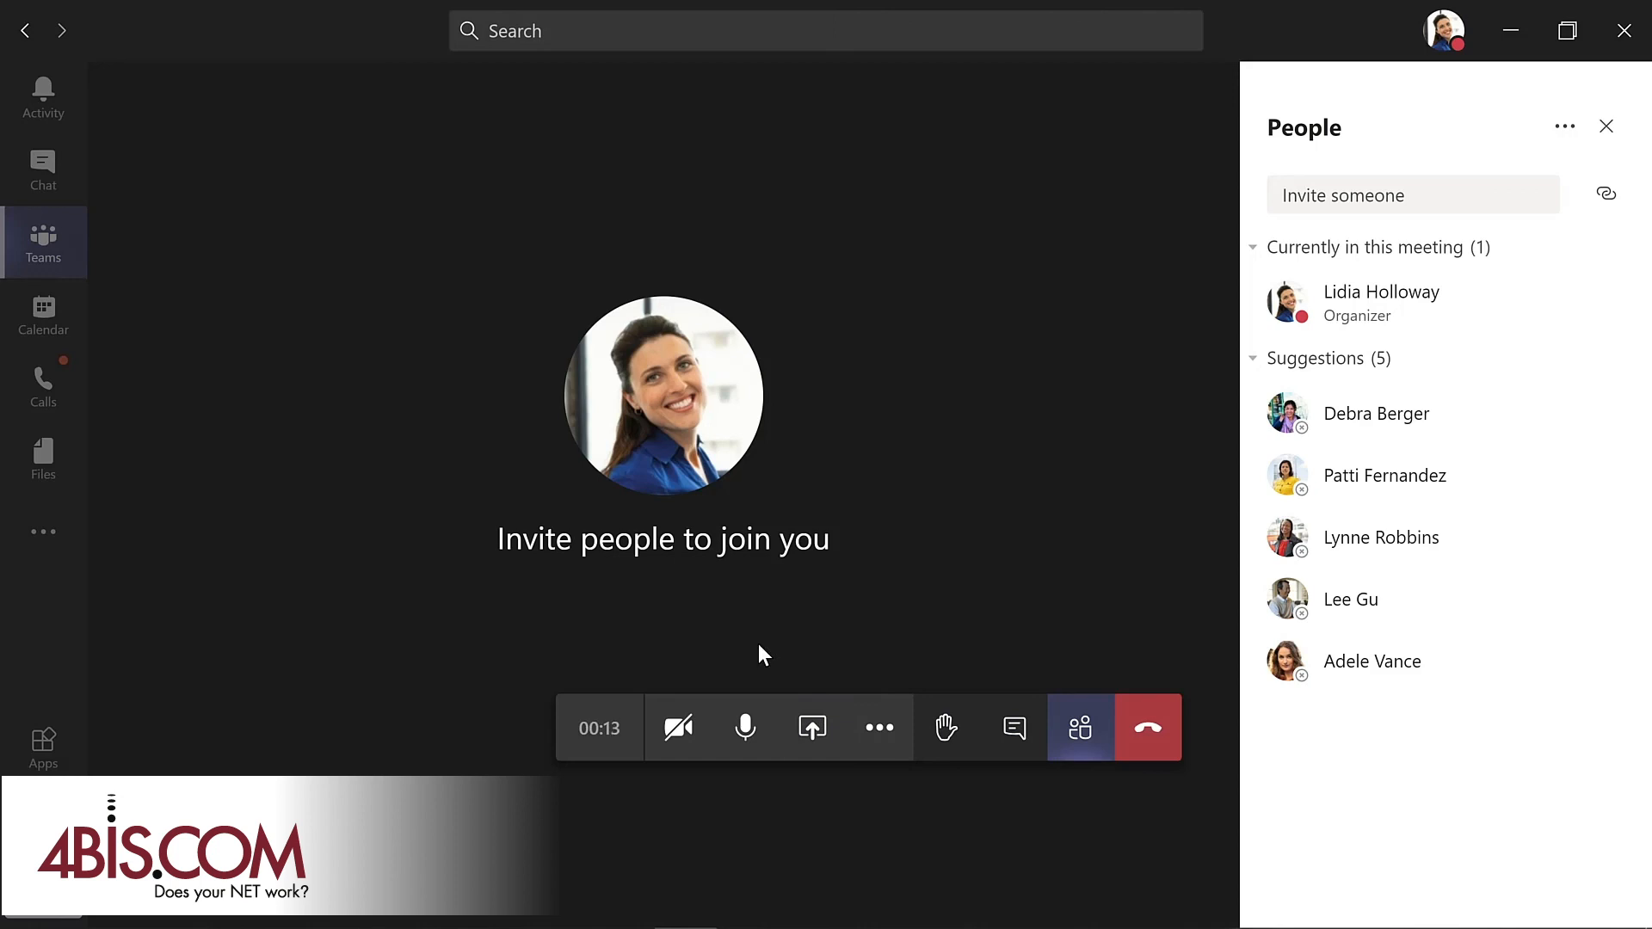
{"action": "left_click", "coordinate": [880, 742]}
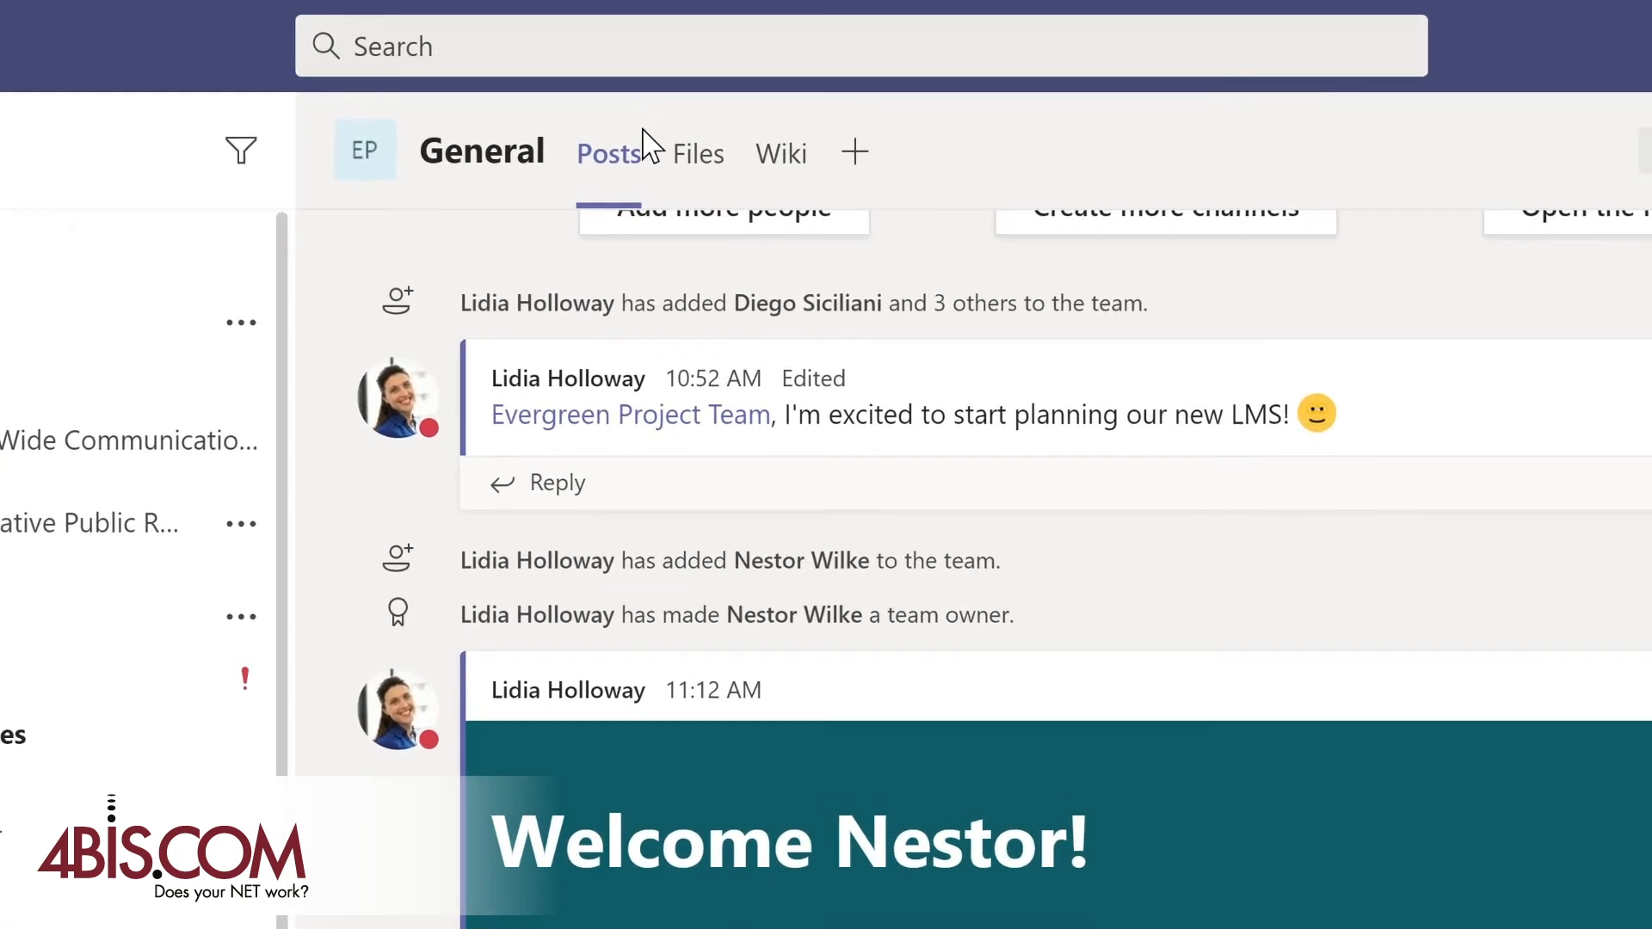
Search for "marketing" and open the message from the Sales and Marketing General channel about attending a conference.
{"action": "left_click", "coordinate": [603, 39]}
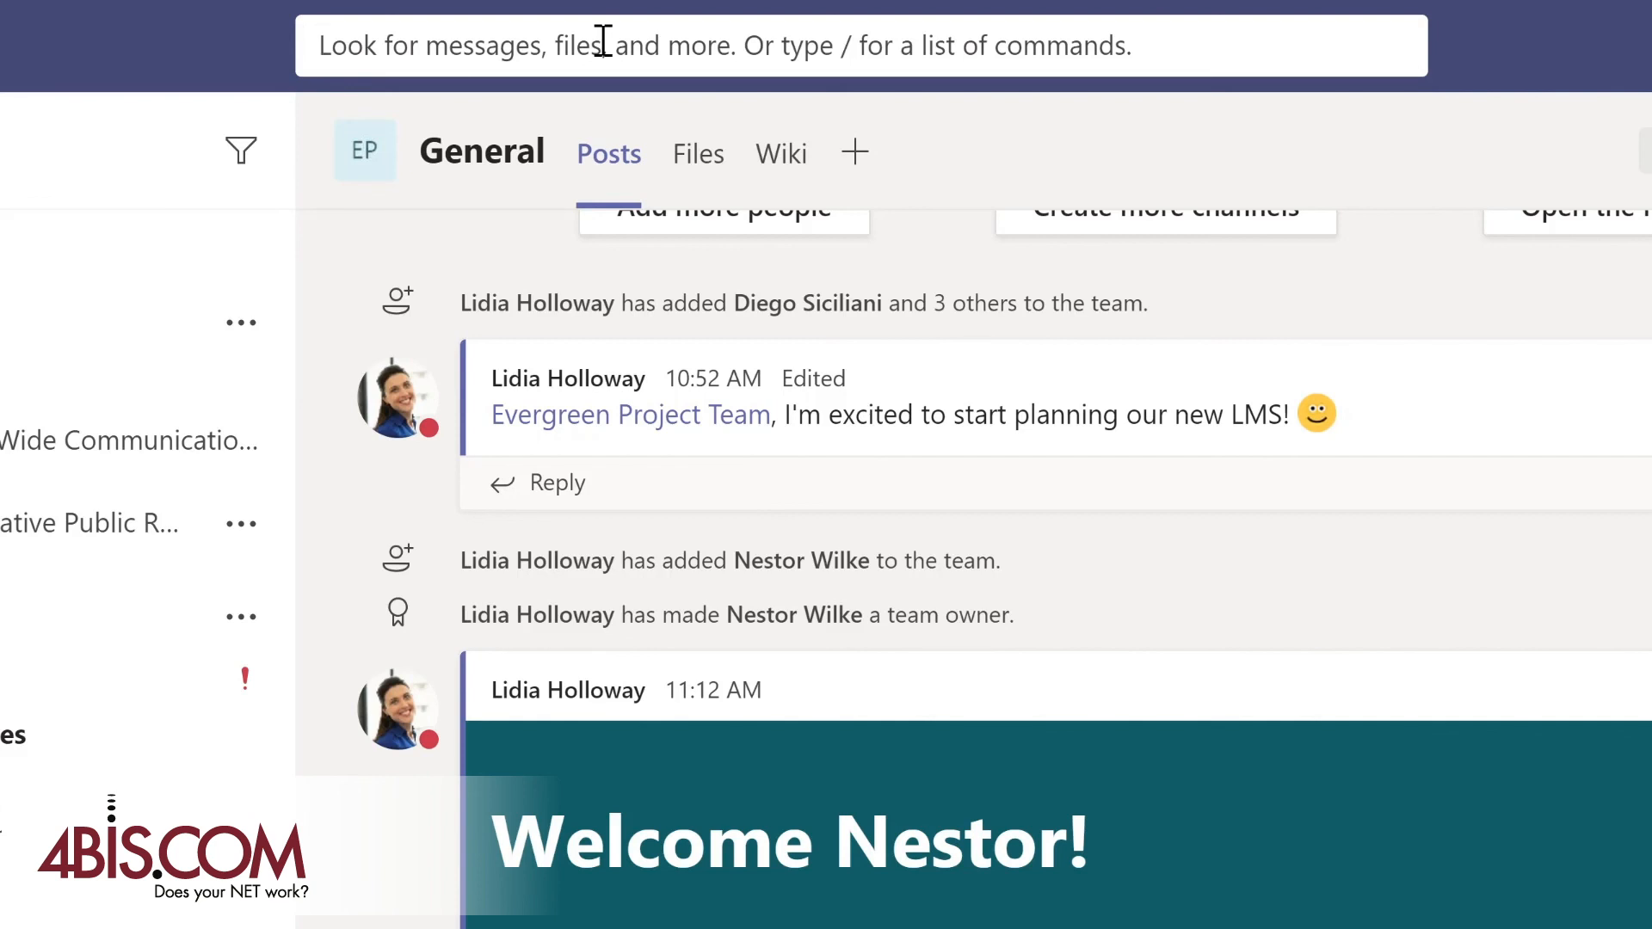
{"action": "type", "text": "marketing"}
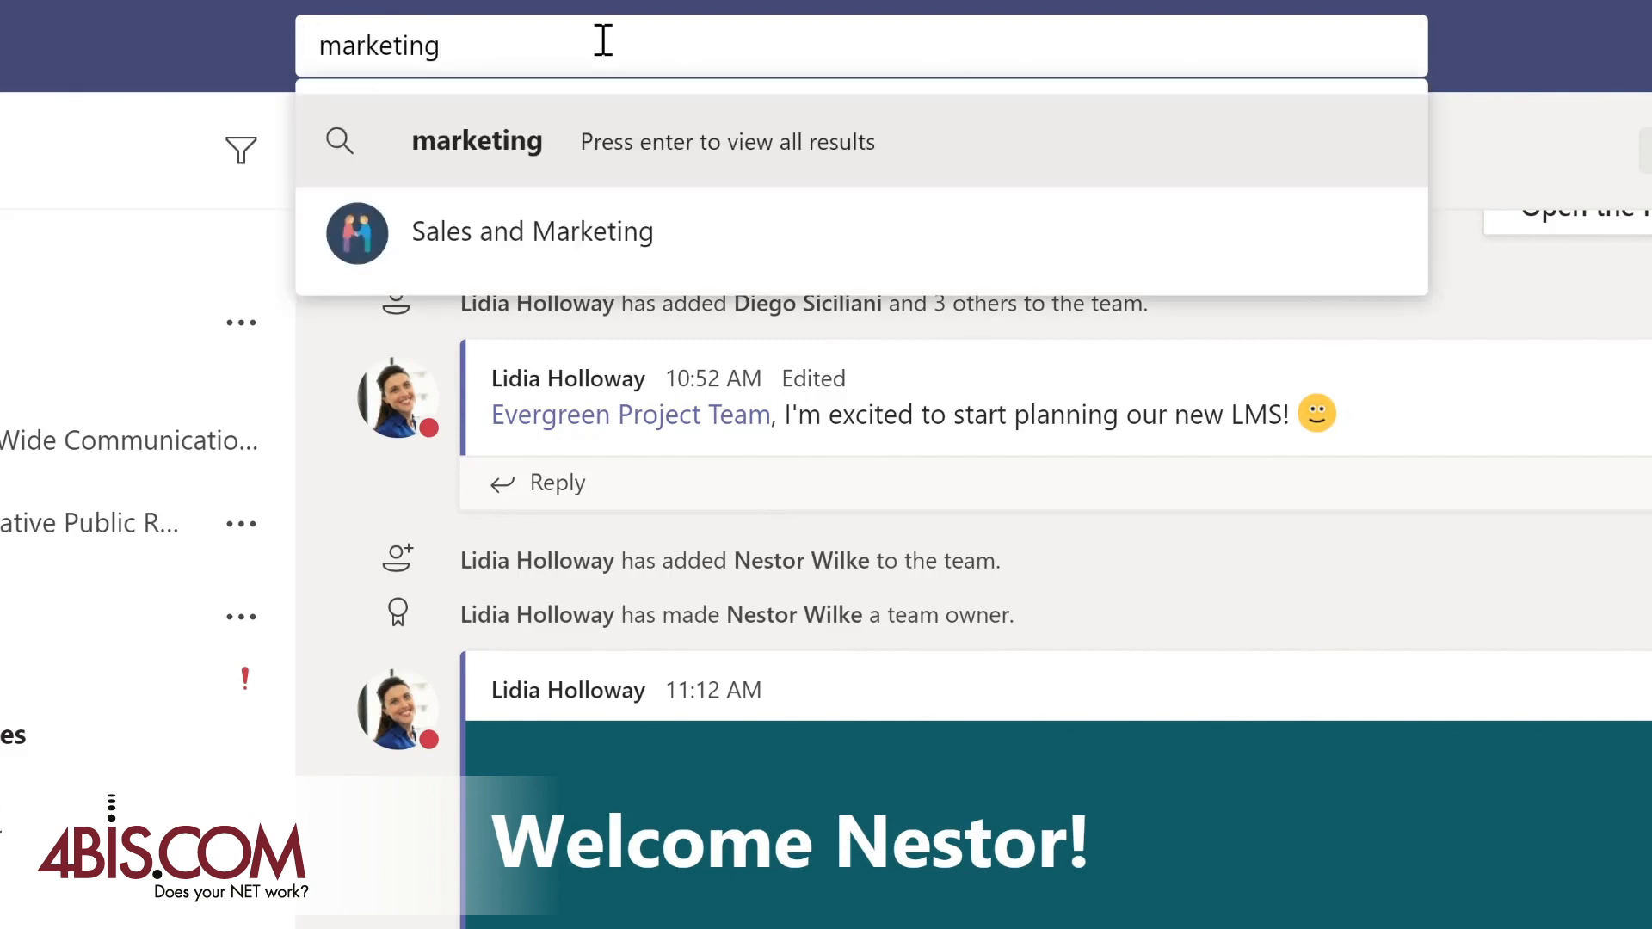
{"action": "key", "text": "Return"}
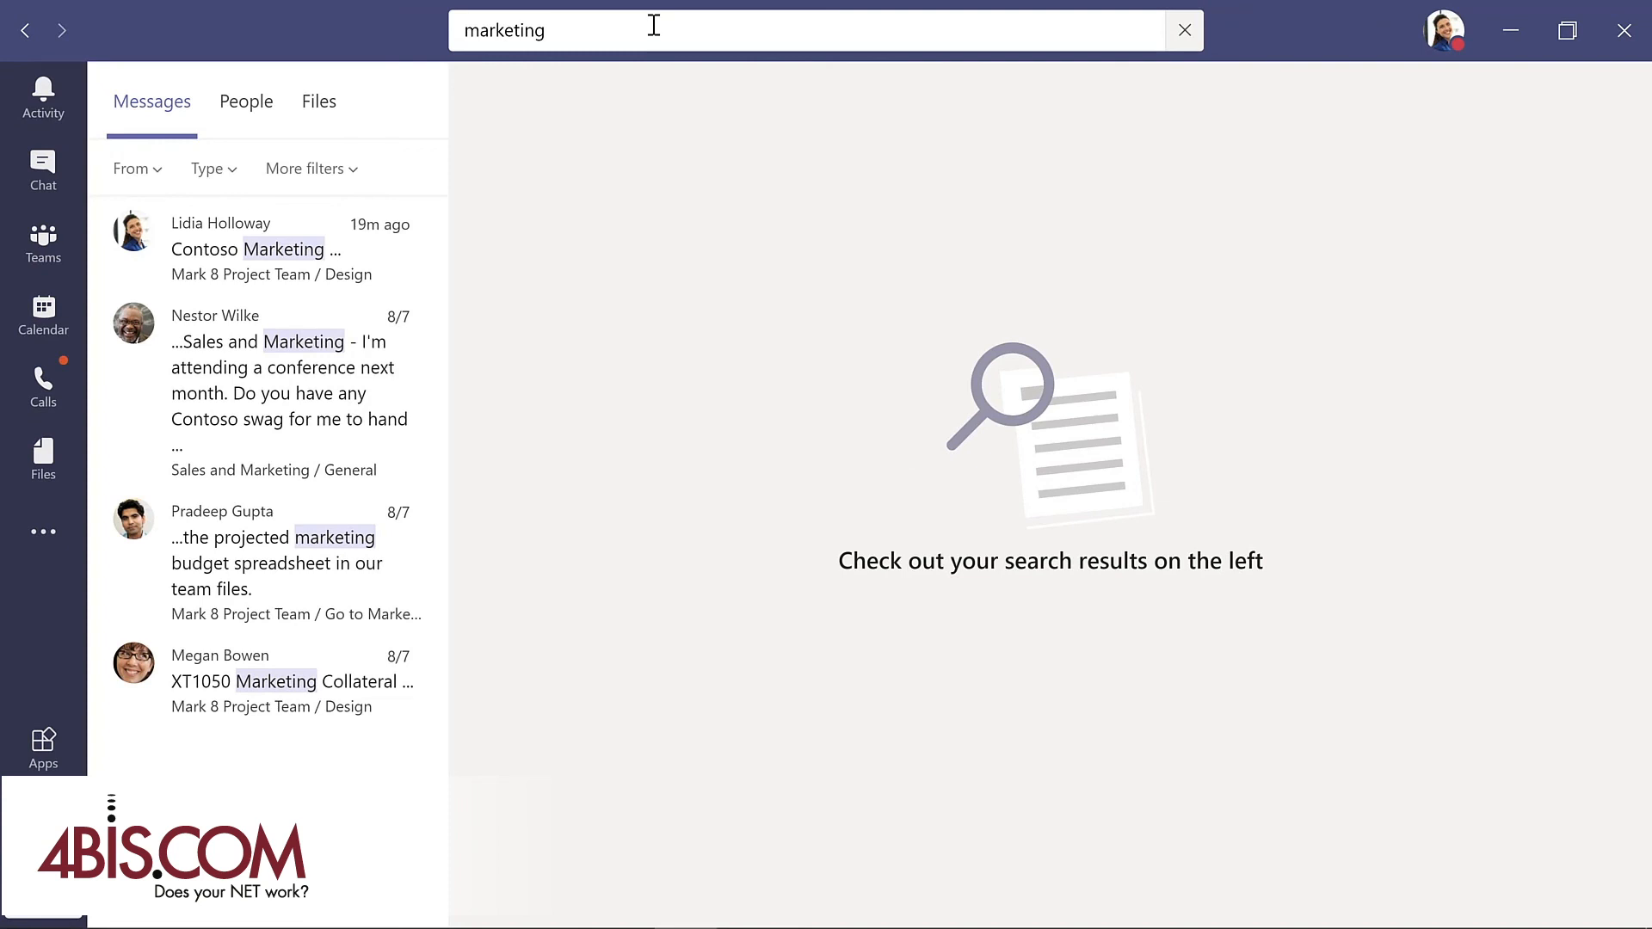
{"action": "left_click", "coordinate": [257, 377]}
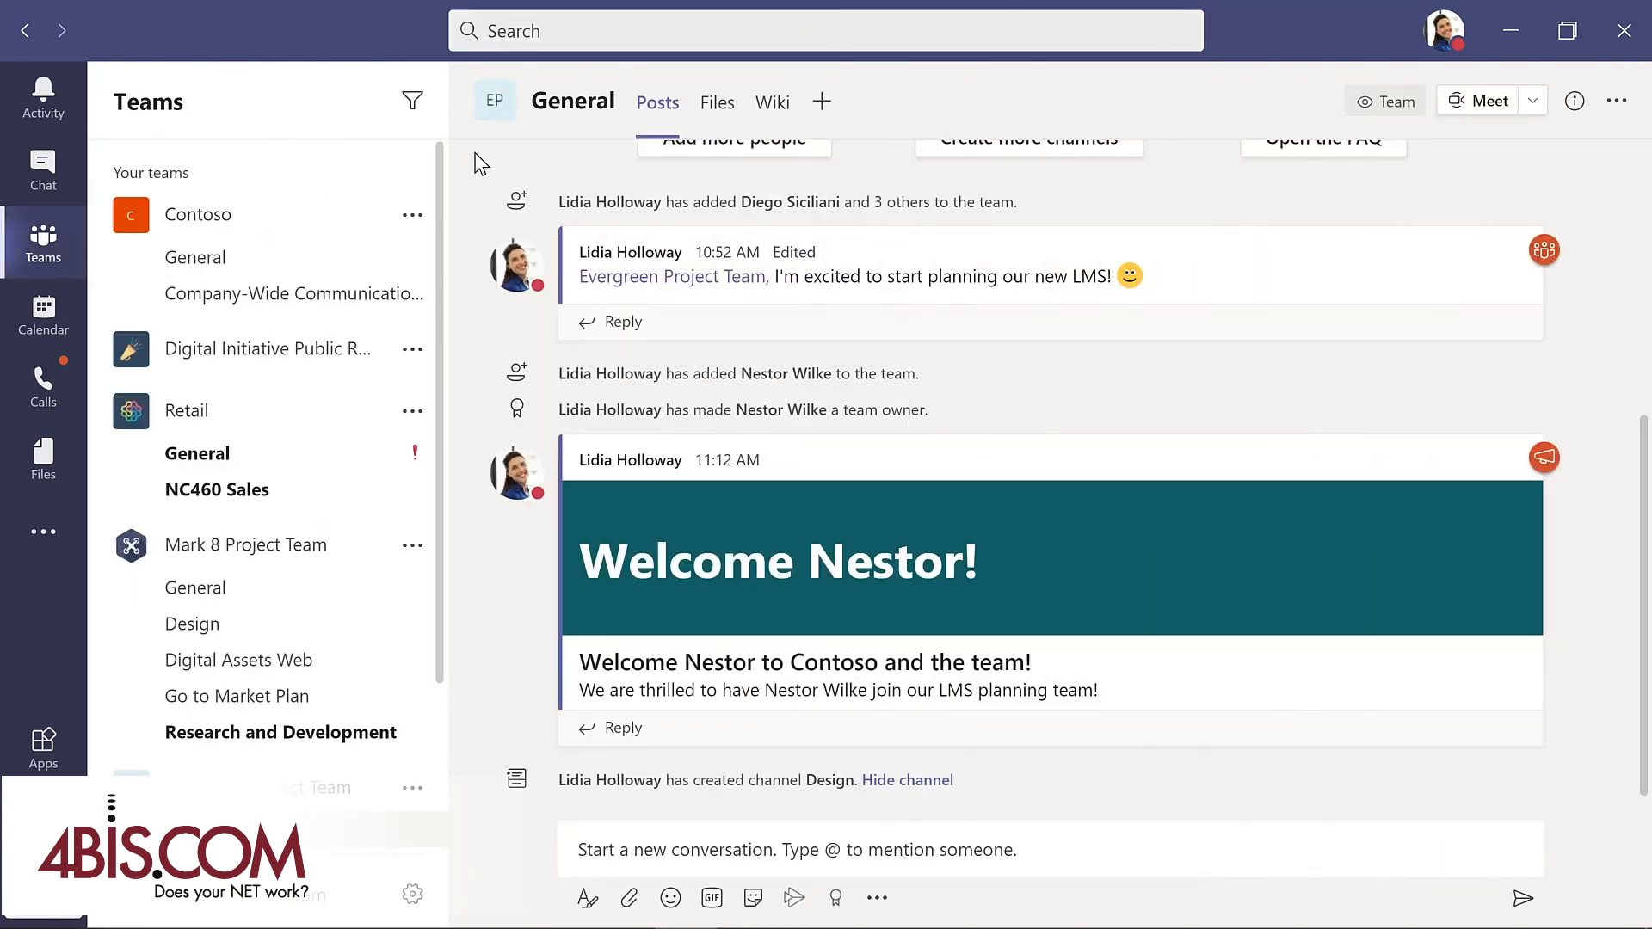
Bring up the list of available slash commands in the search box and dismiss it.
{"action": "left_click", "coordinate": [564, 31]}
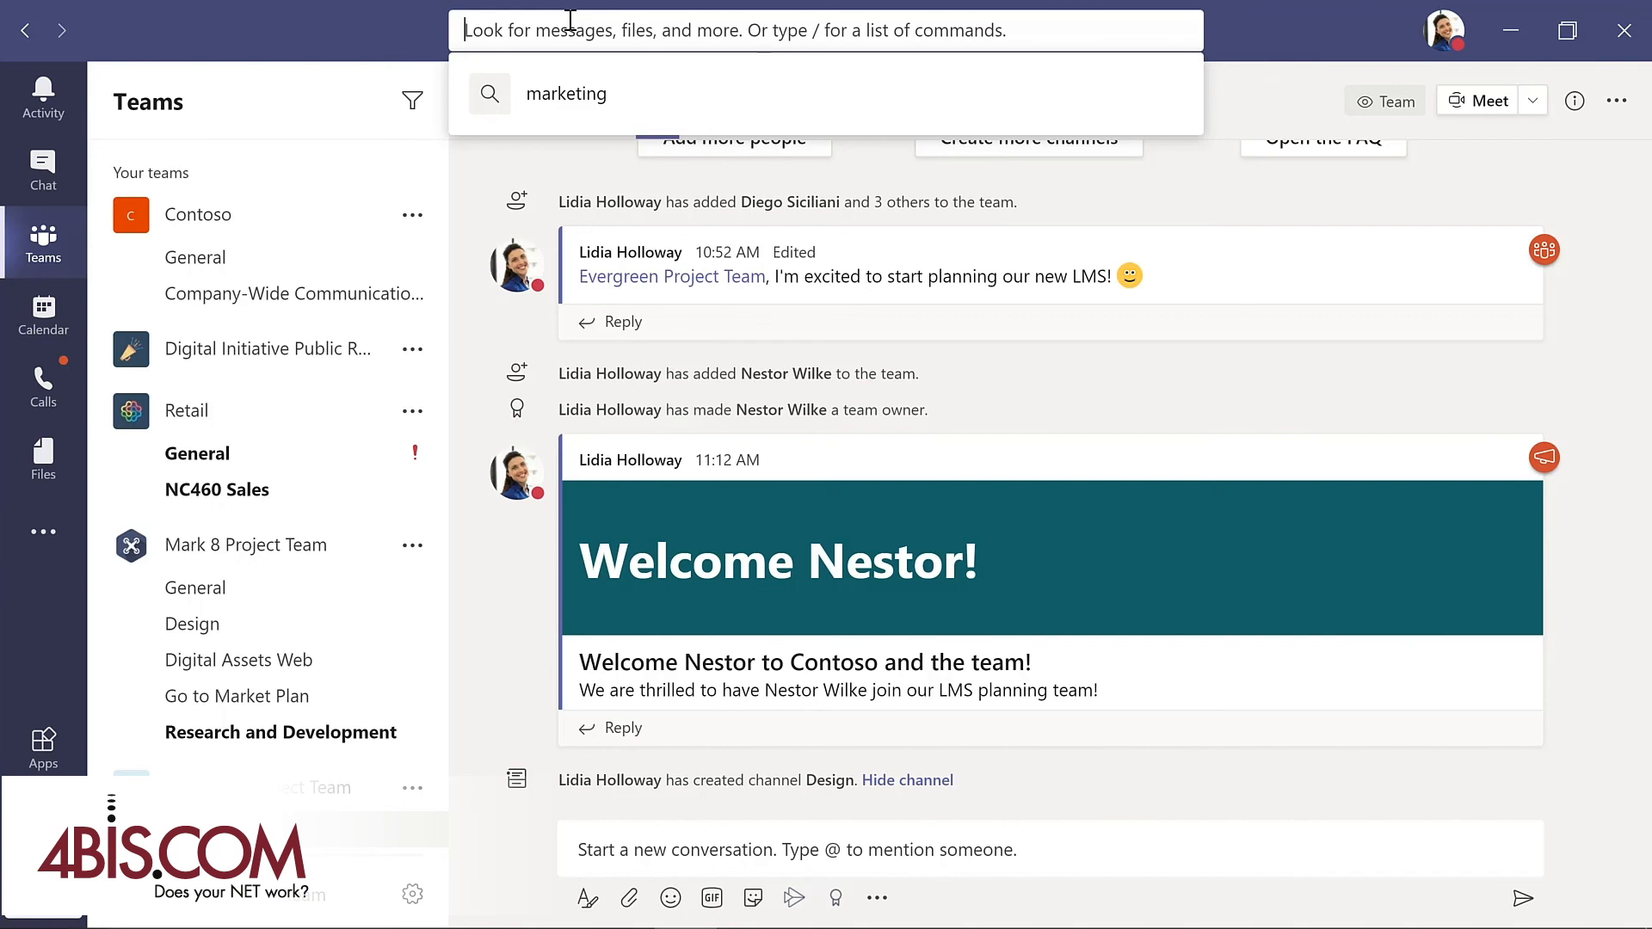
{"action": "type", "text": "/"}
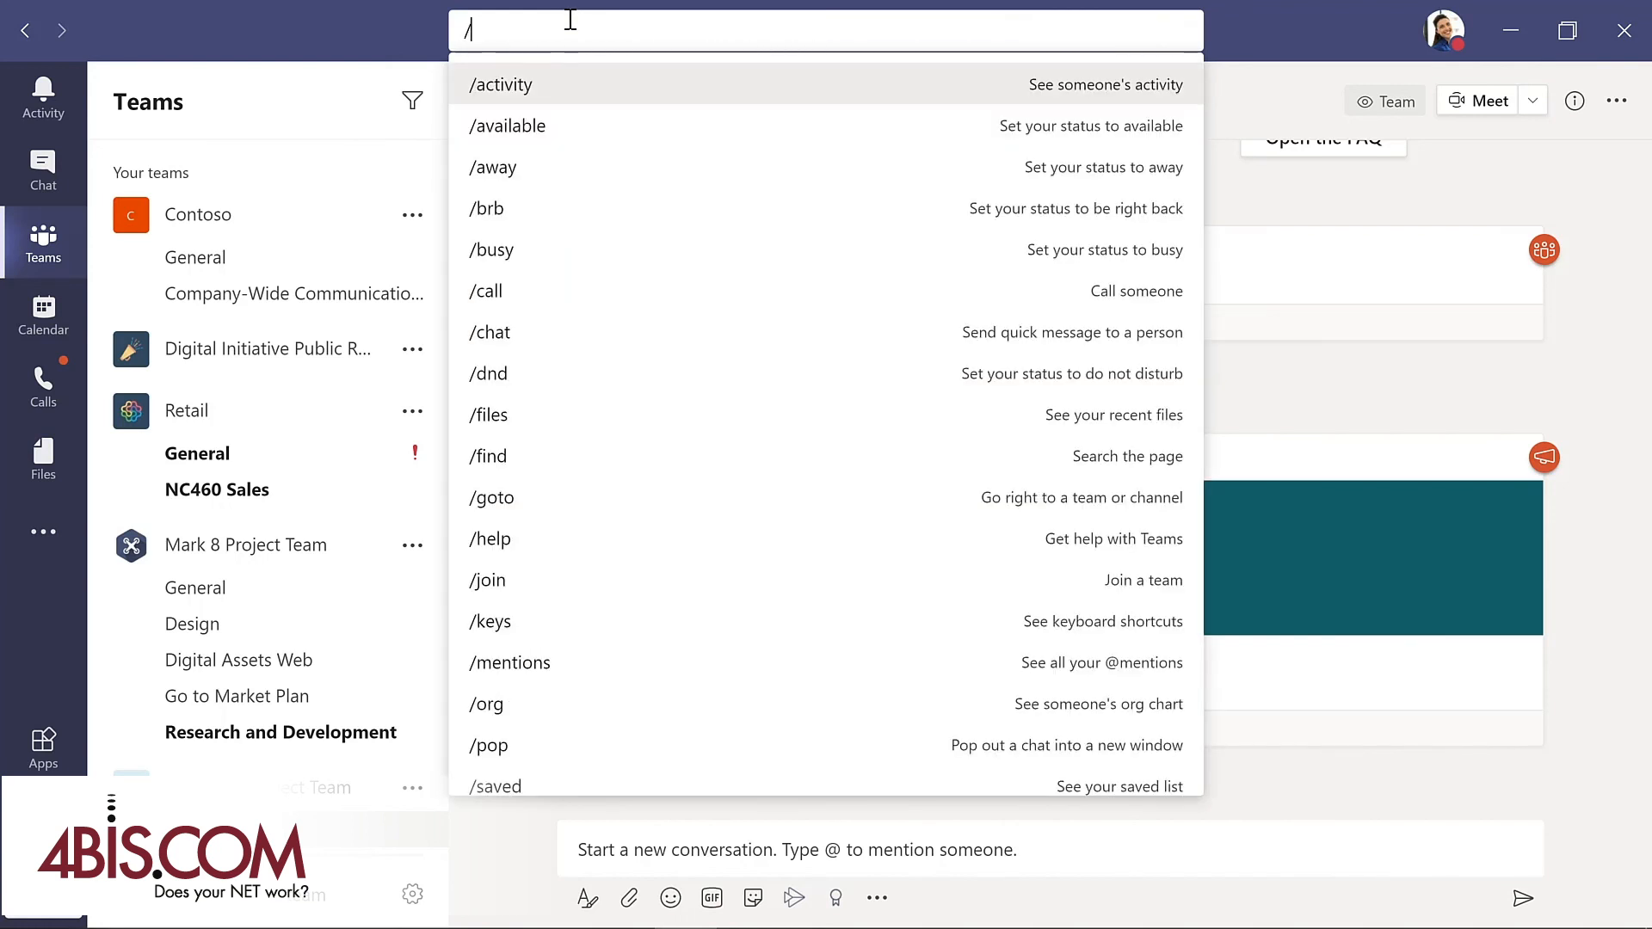
{"action": "left_click", "coordinate": [1528, 410]}
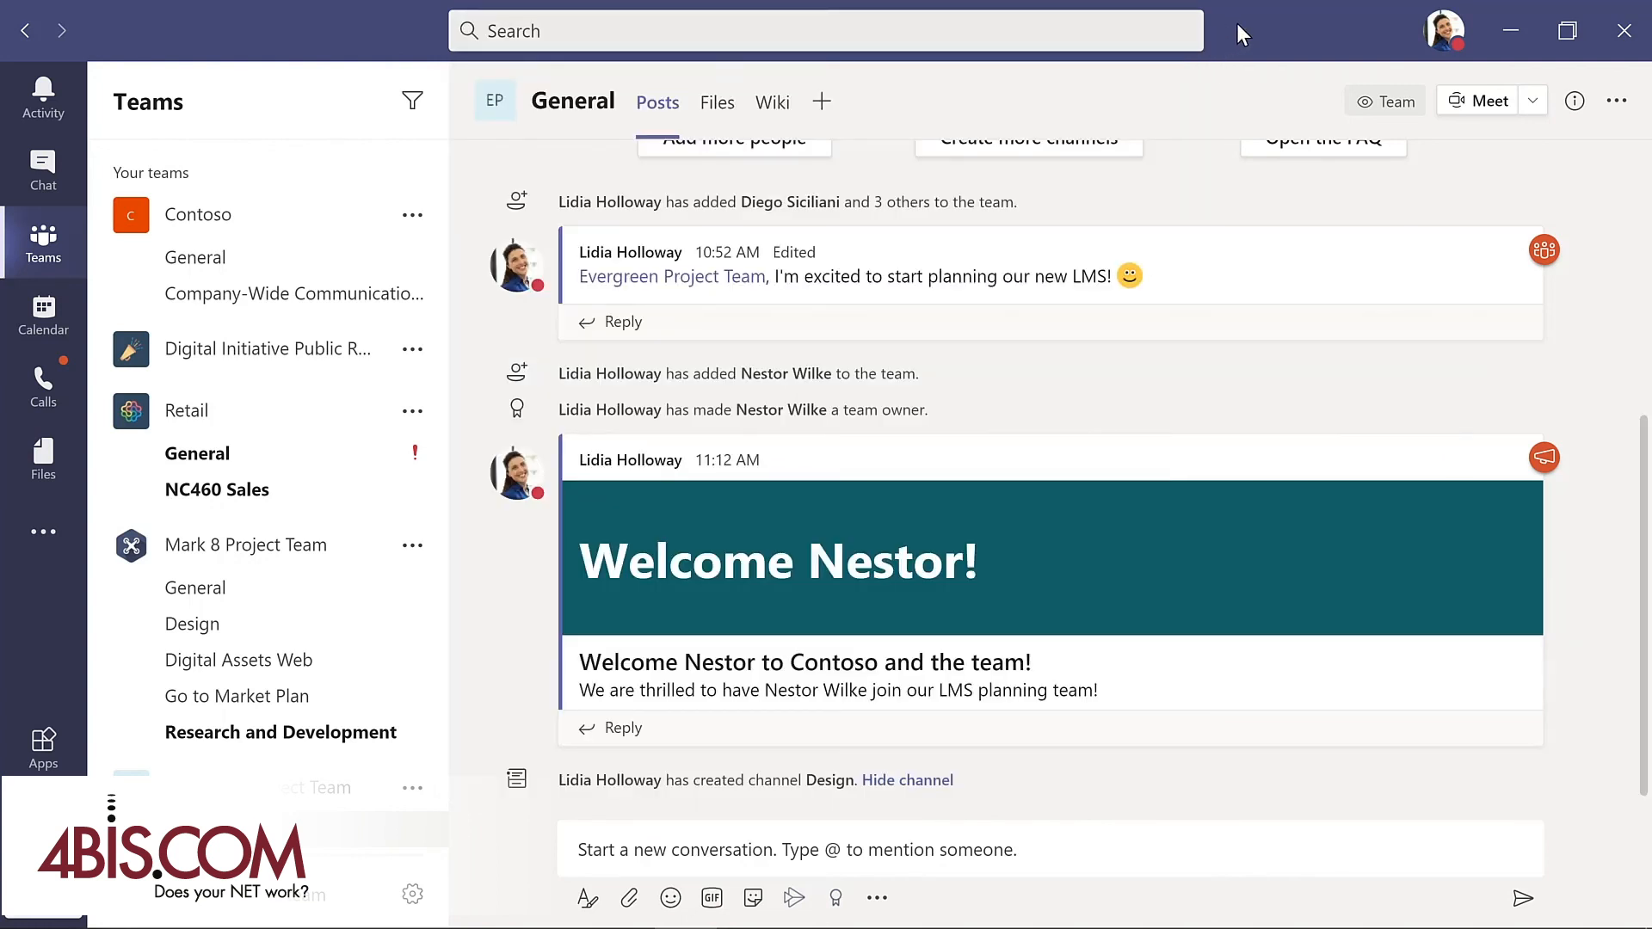
Display the command list again and open the keyboard shortcuts overview.
{"action": "key", "text": "ctrl+slash"}
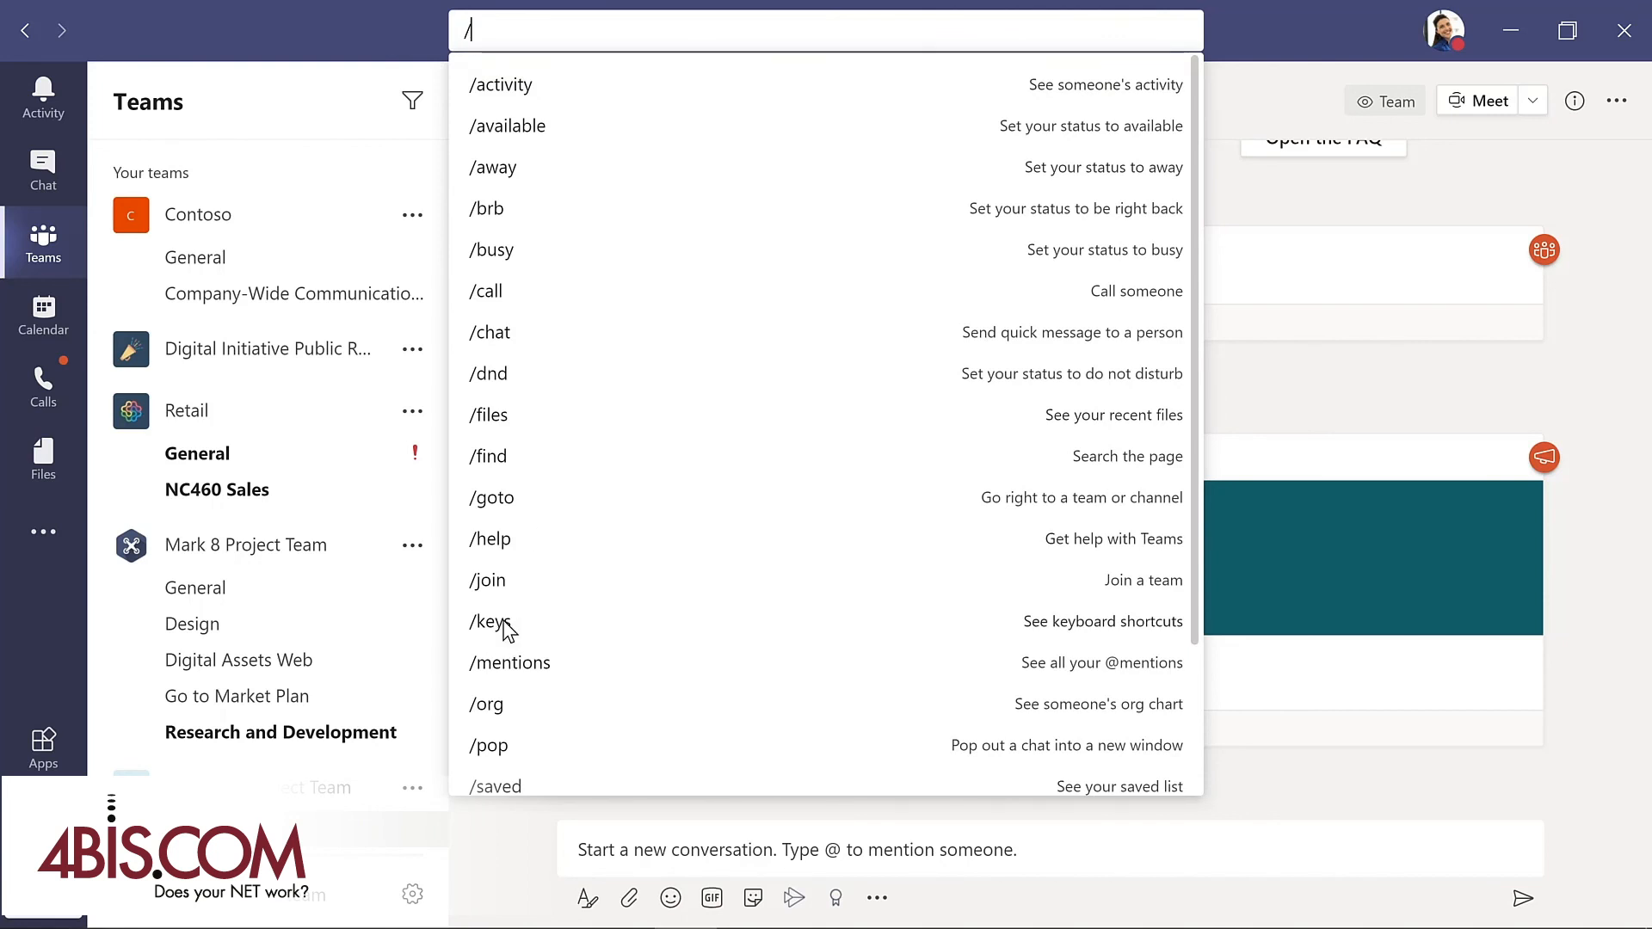
{"action": "key", "text": "Escape"}
{"action": "key", "text": "ctrl+period"}
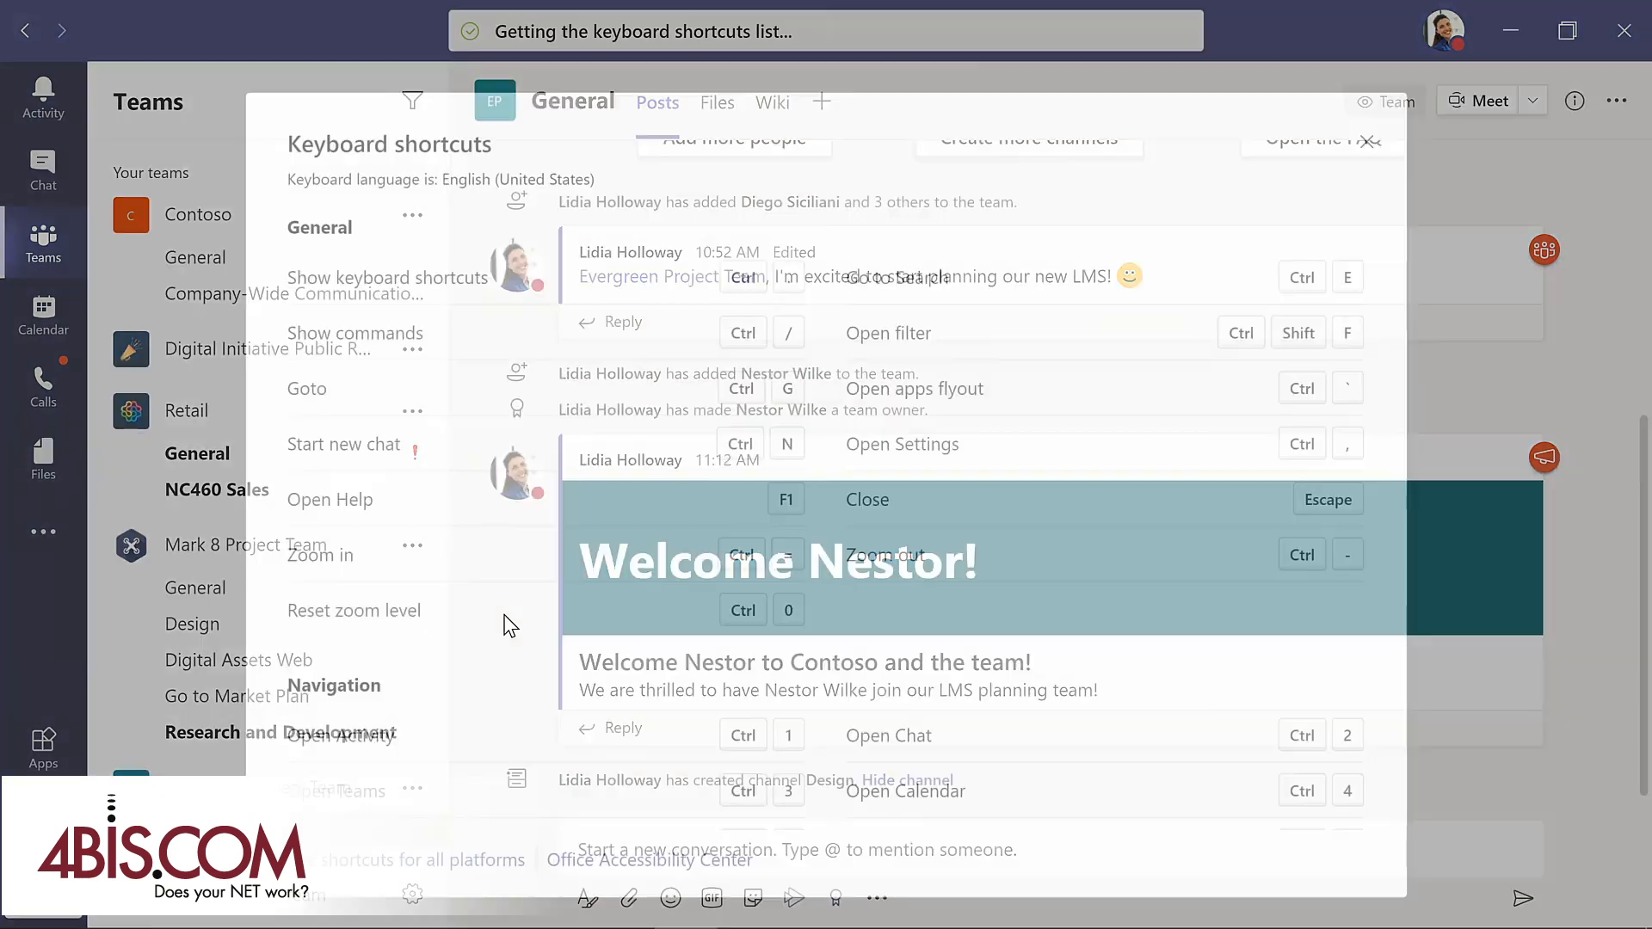